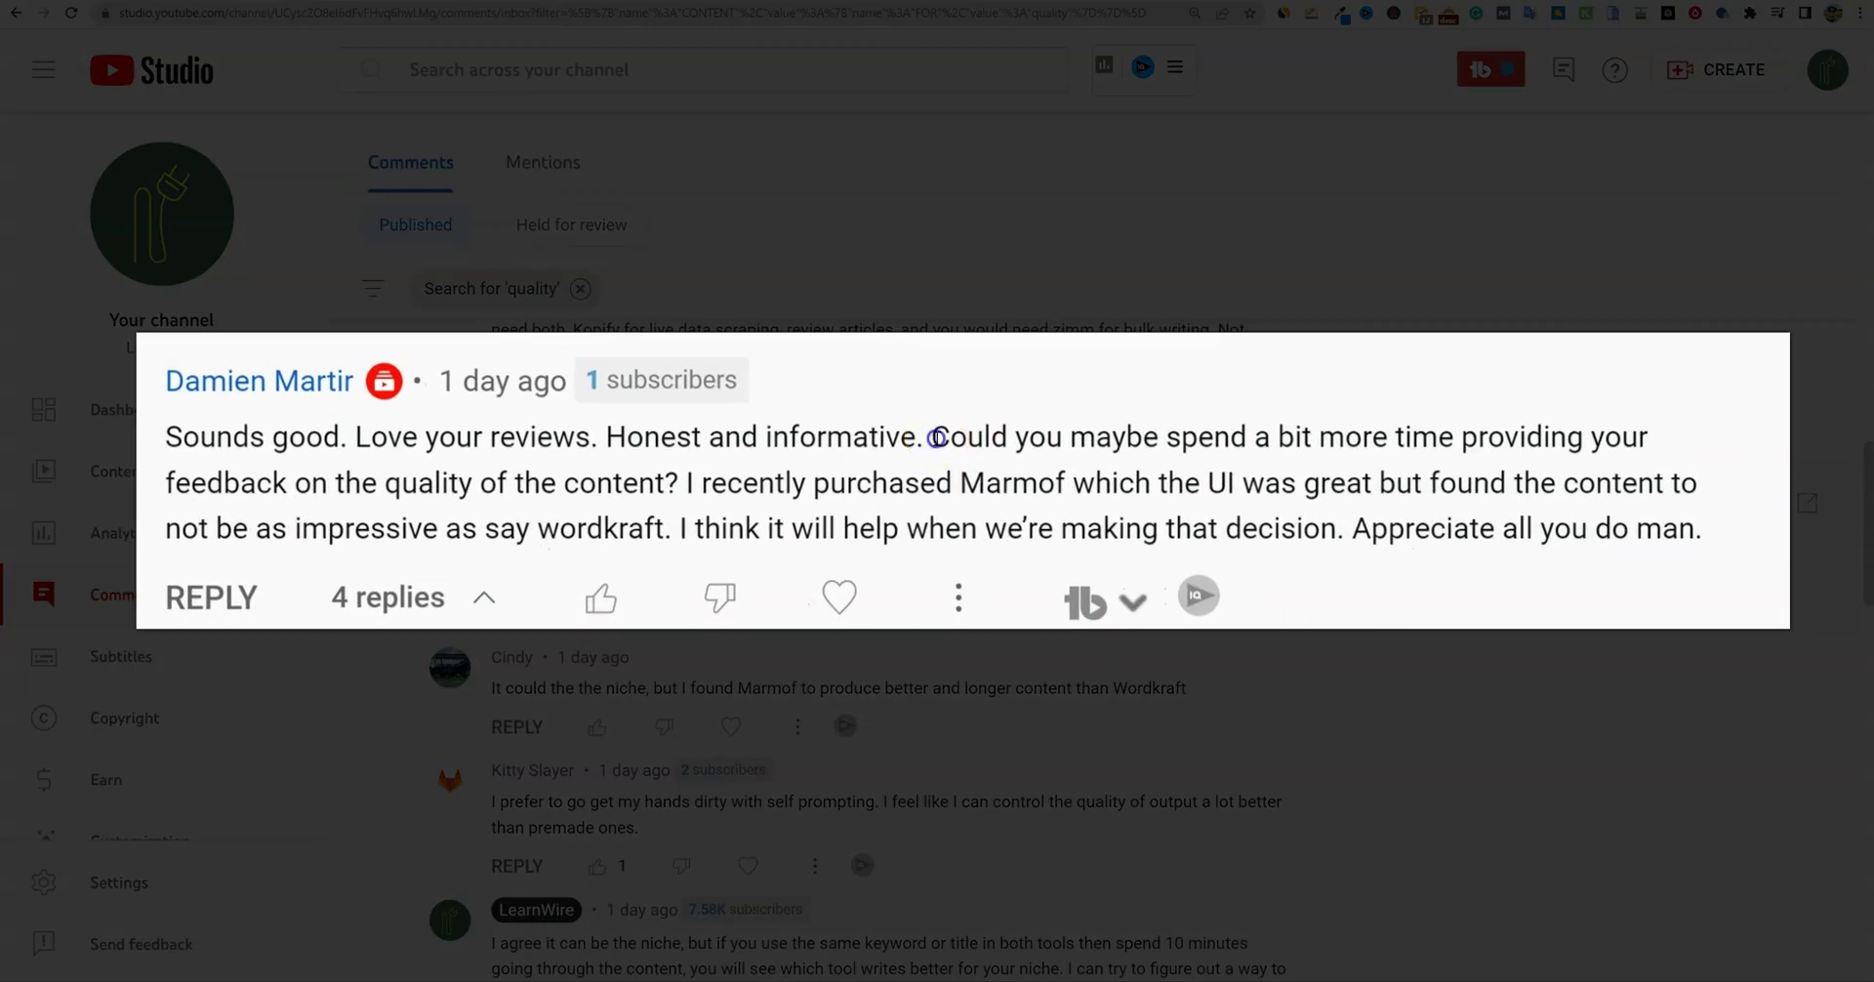
Read the viewer comment requesting feedback on content quality and its replies, highlighting the request from "Could you maybe spend a bit more time" onward
drag(925, 460, 1084, 477)
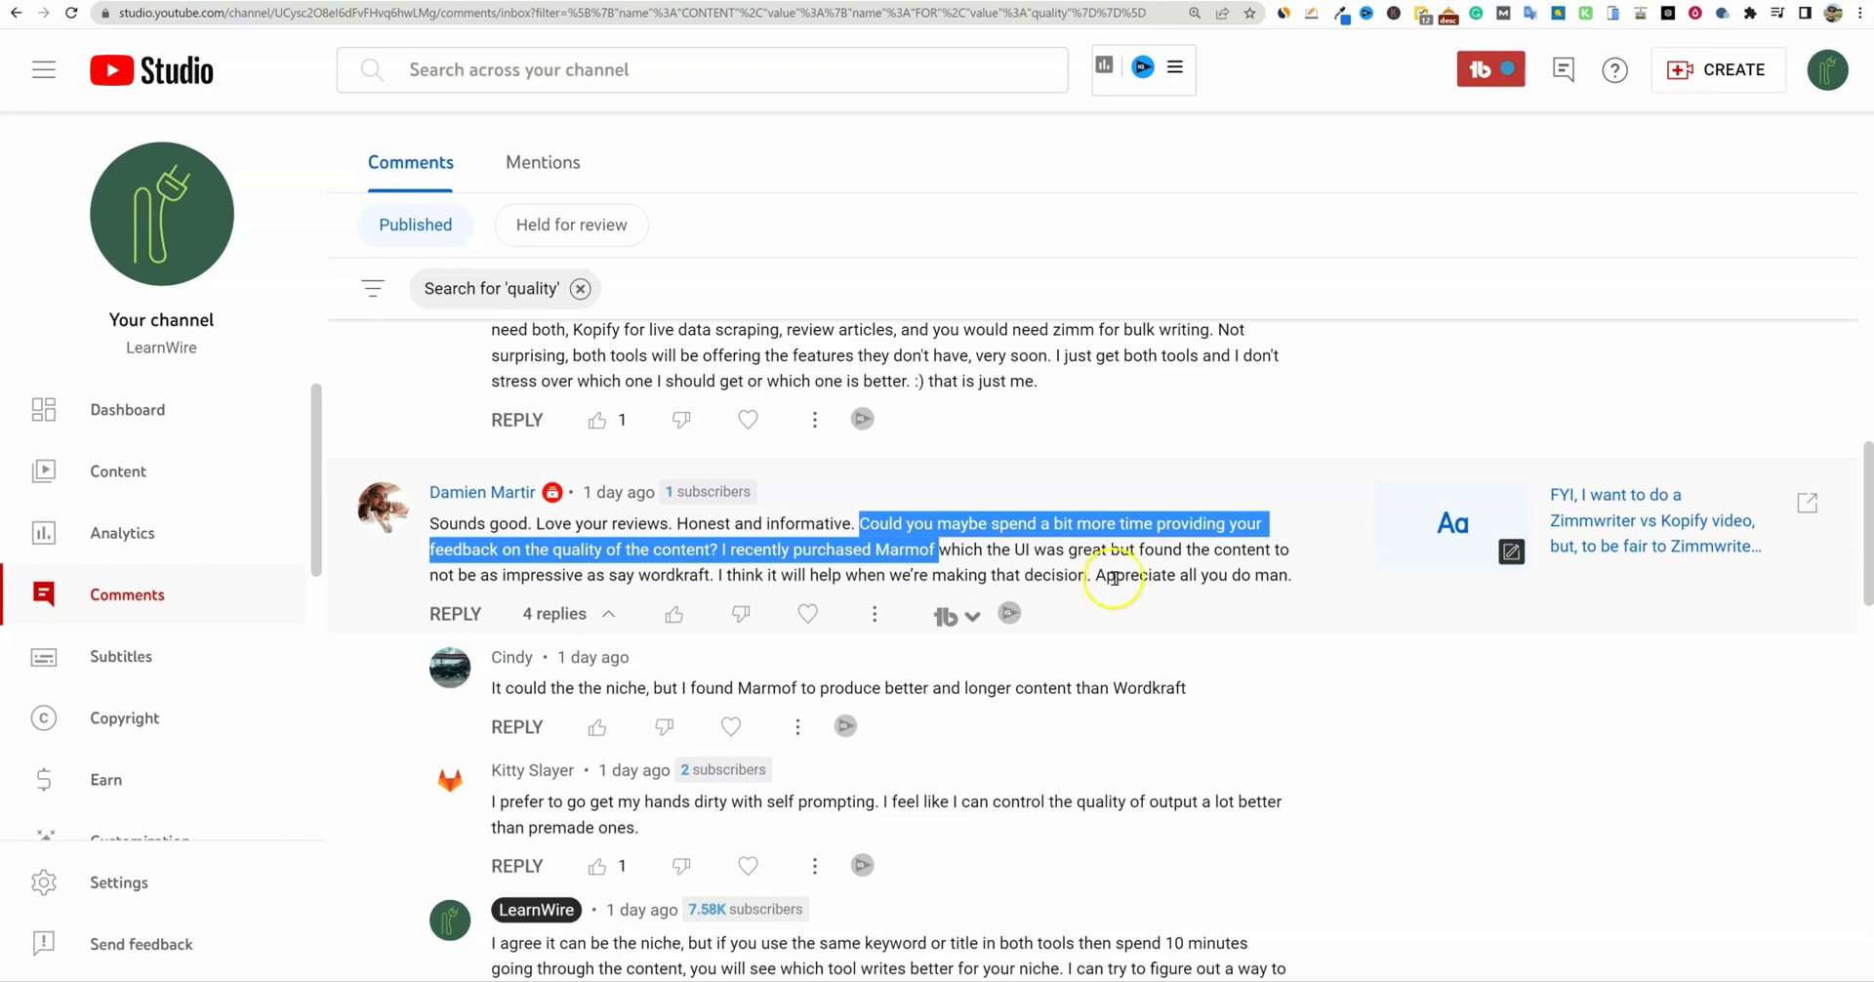
click(1084, 554)
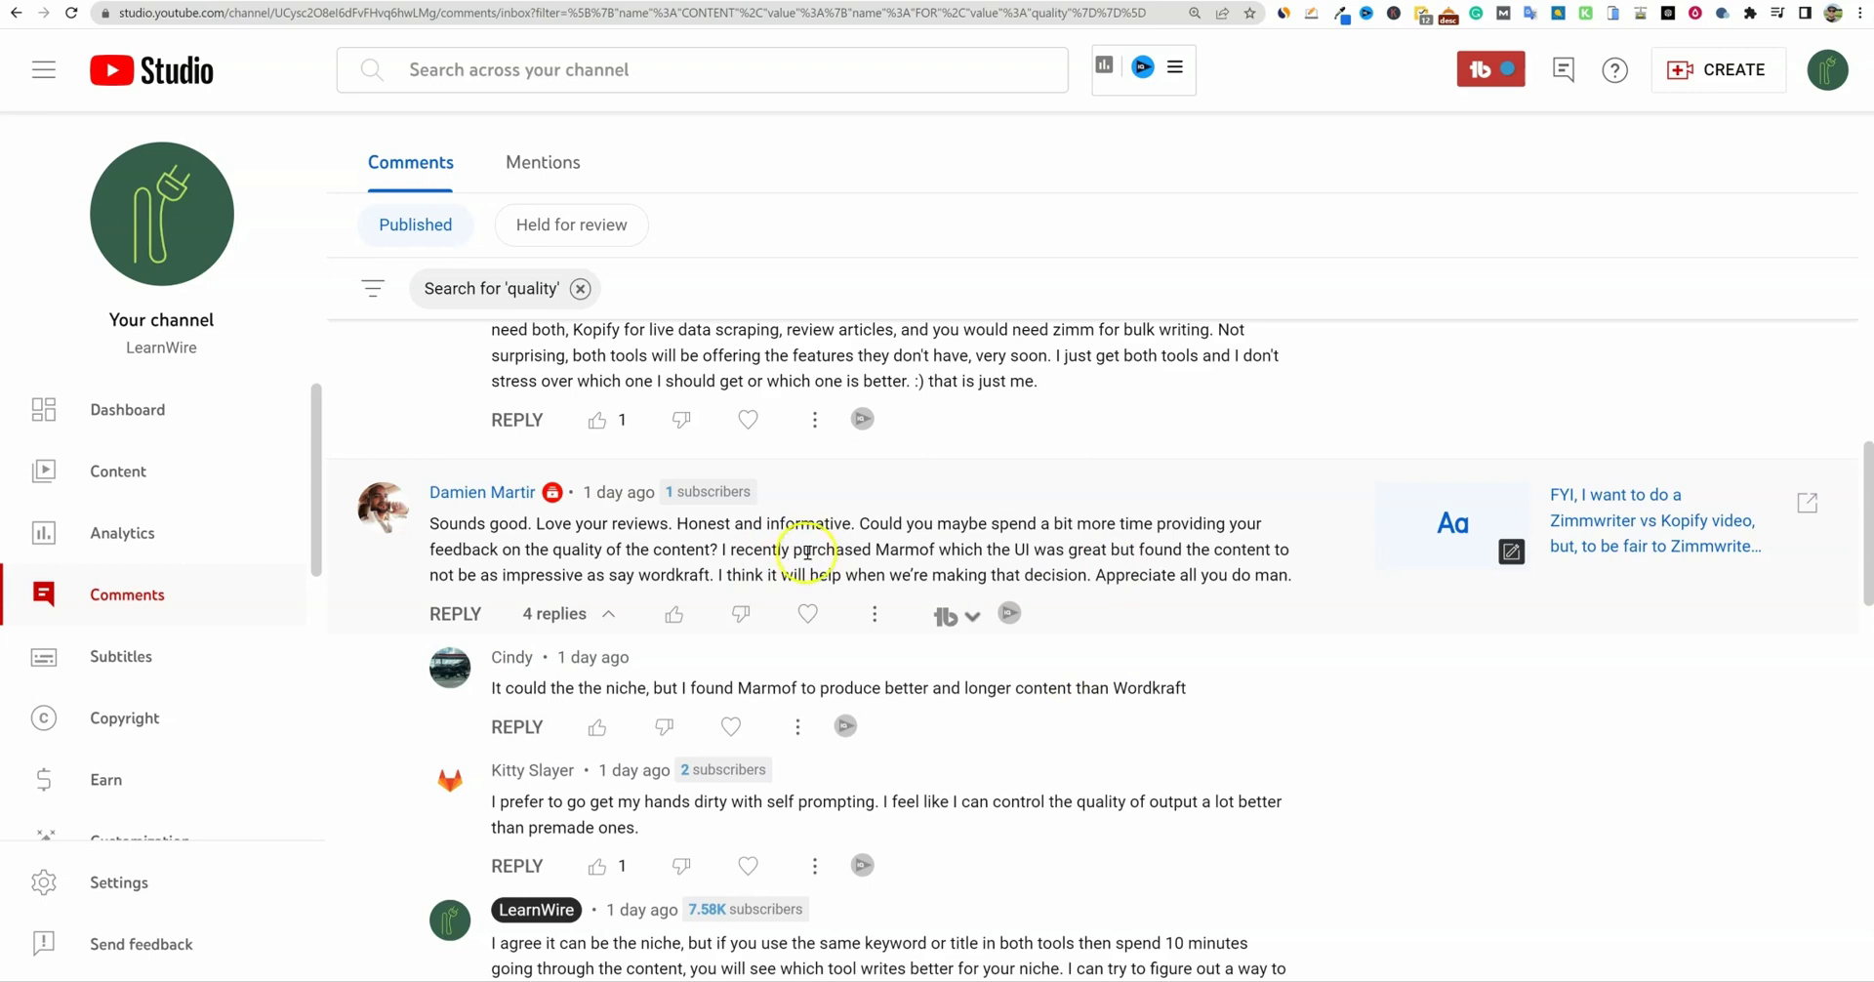
scroll(986, 610, down, 1)
scroll(990, 612, down, 8)
scroll(990, 612, up, 6)
scroll(989, 612, up, 6)
scroll(990, 612, down, 4)
scroll(990, 612, up, 1)
scroll(991, 613, down, 1)
drag(563, 523, 1305, 578)
click(1201, 574)
drag(858, 524, 1252, 577)
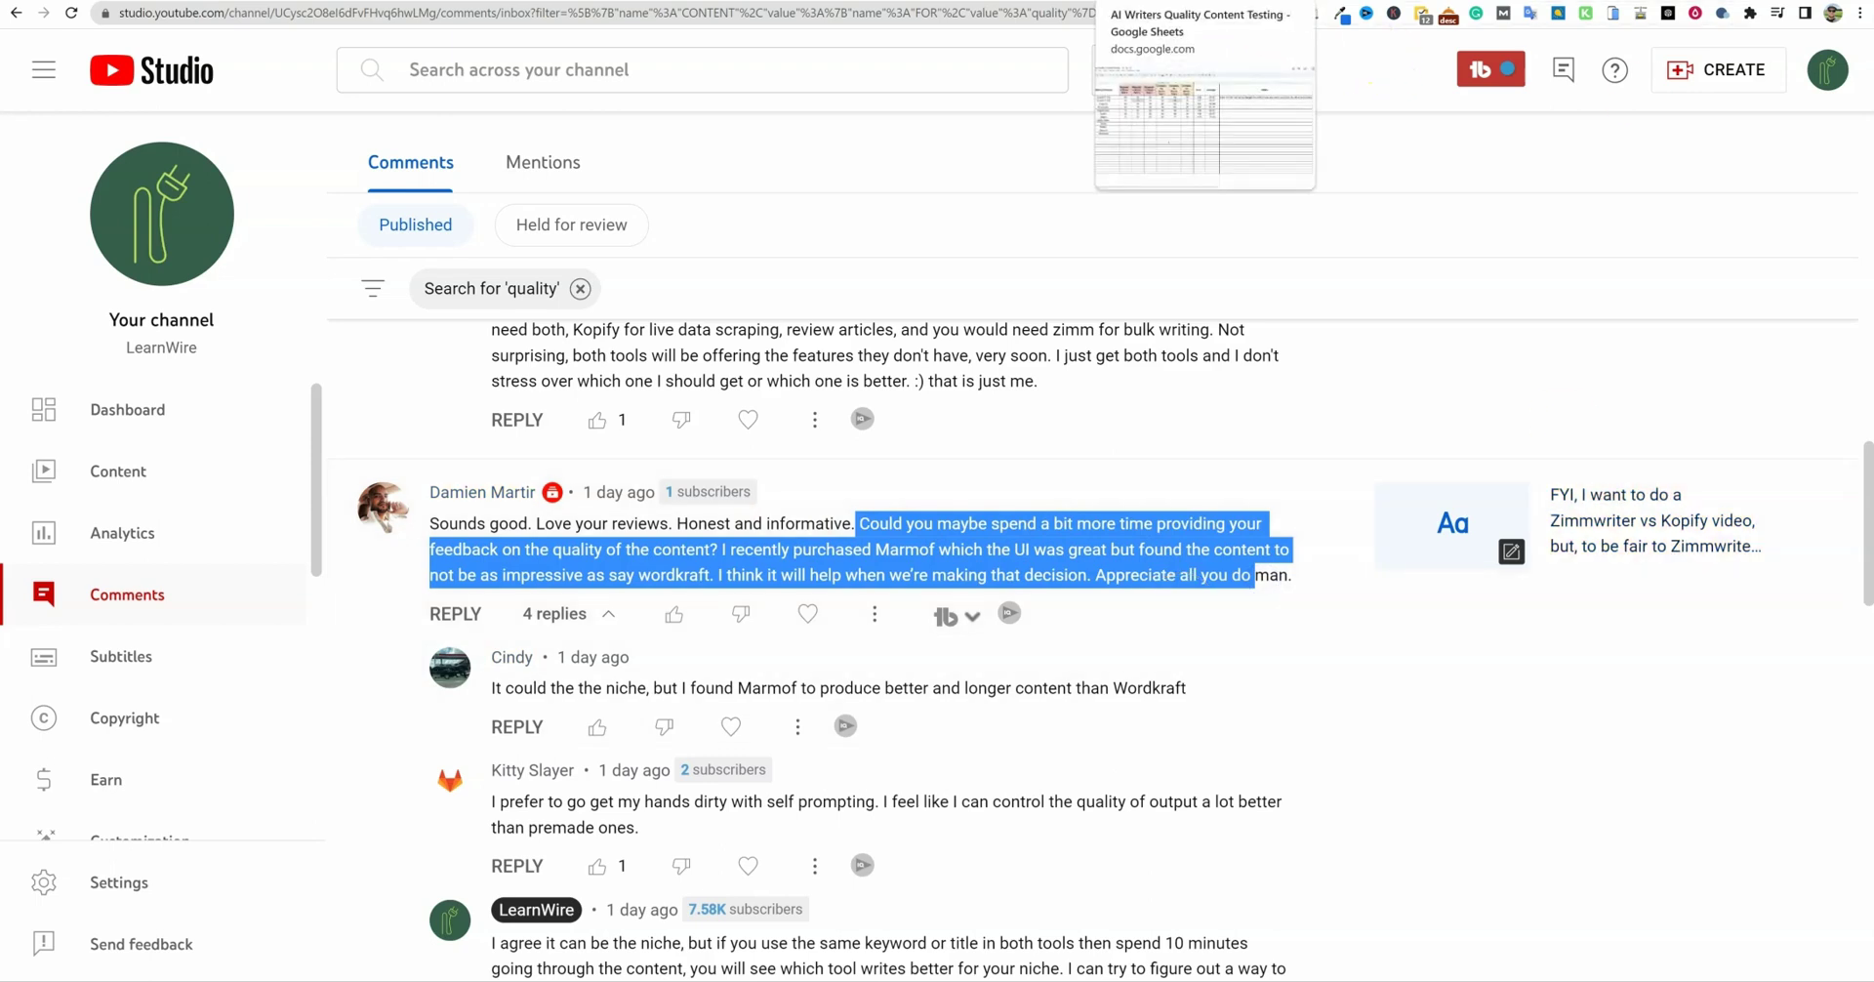
Switch to the Travelpayouts article on checking article quality and view the site's Similarweb traffic data
key(ctrl+Tab)
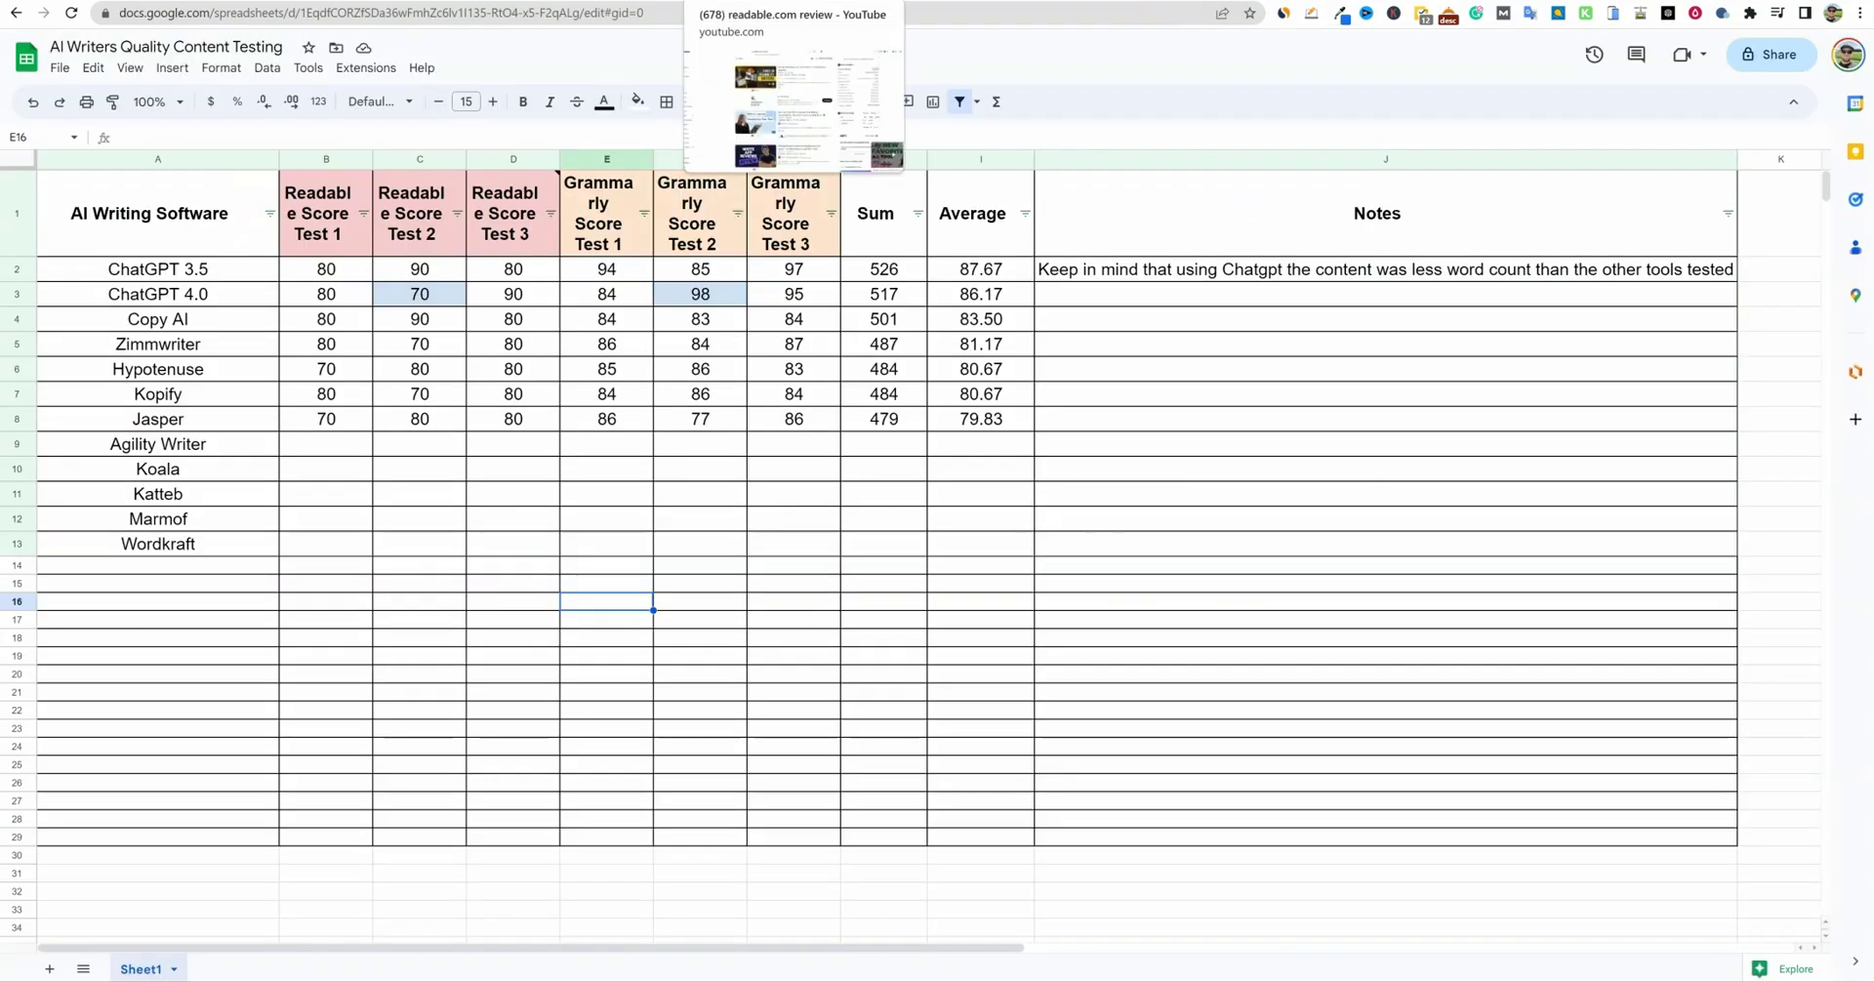
key(ctrl+Tab)
key(ctrl+Tab)
click(400, 324)
key(ctrl+Tab)
scroll(419, 78, down, 1)
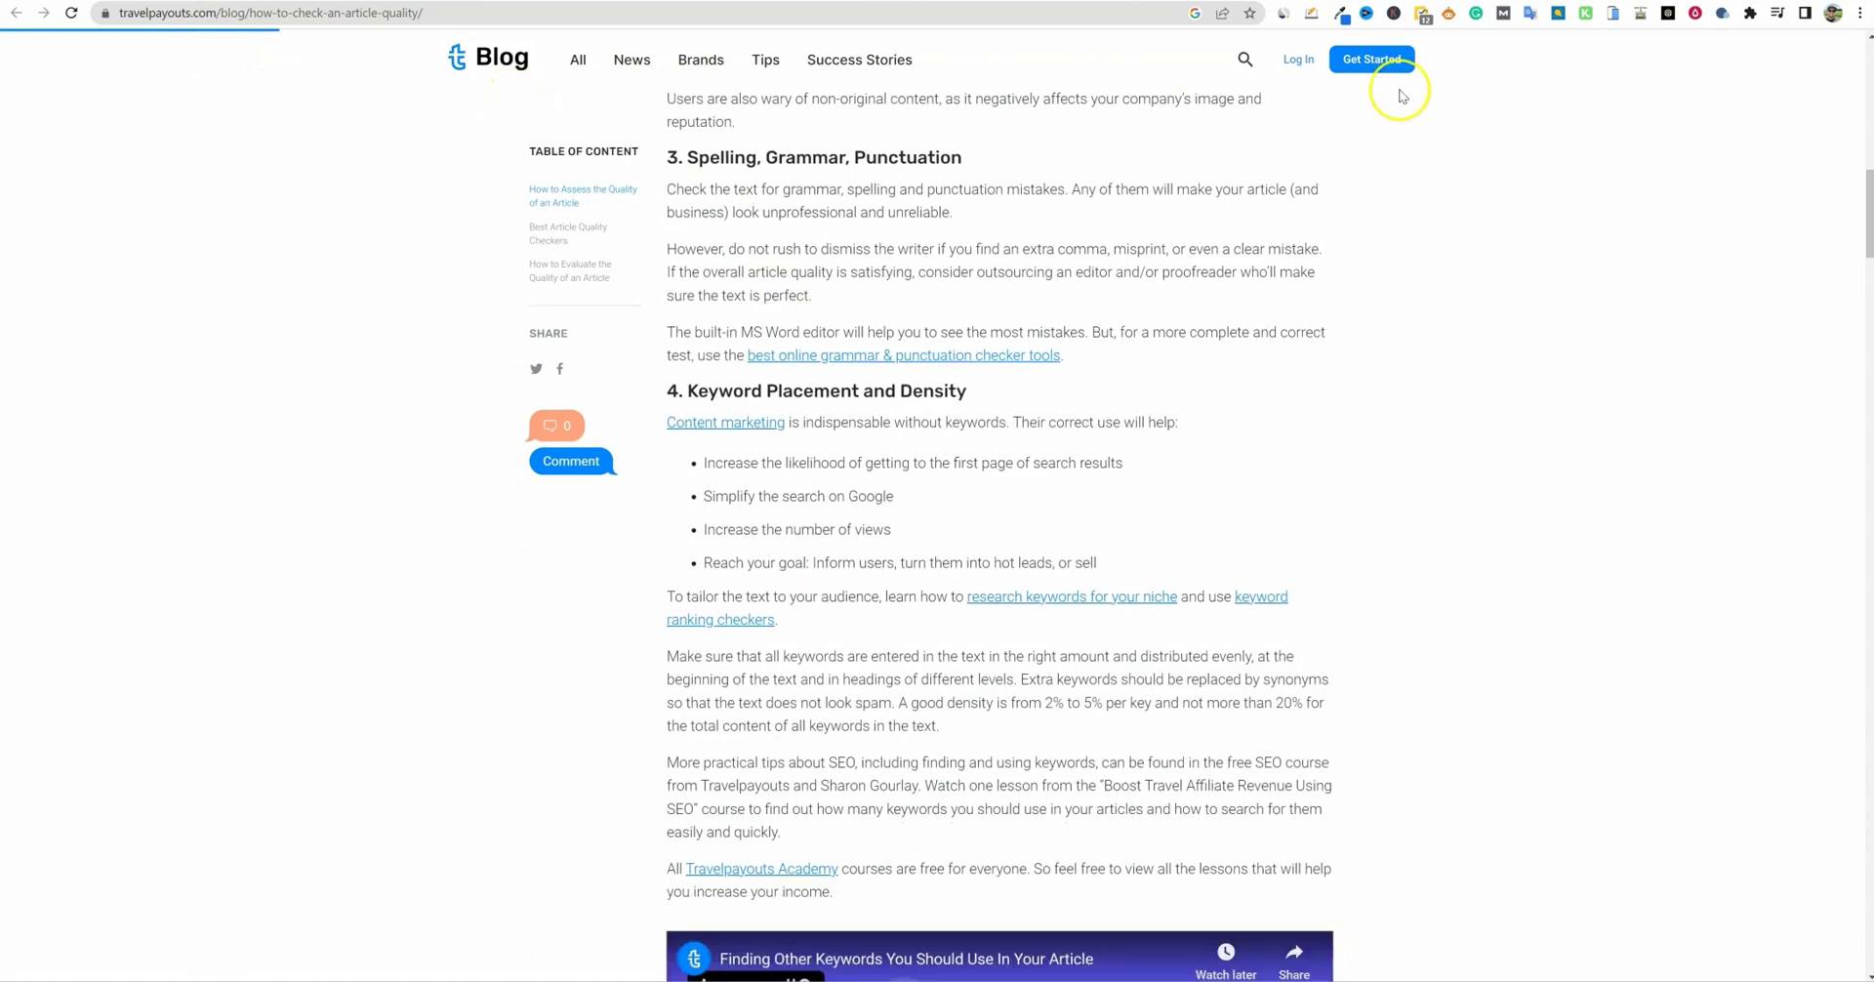
click(1282, 13)
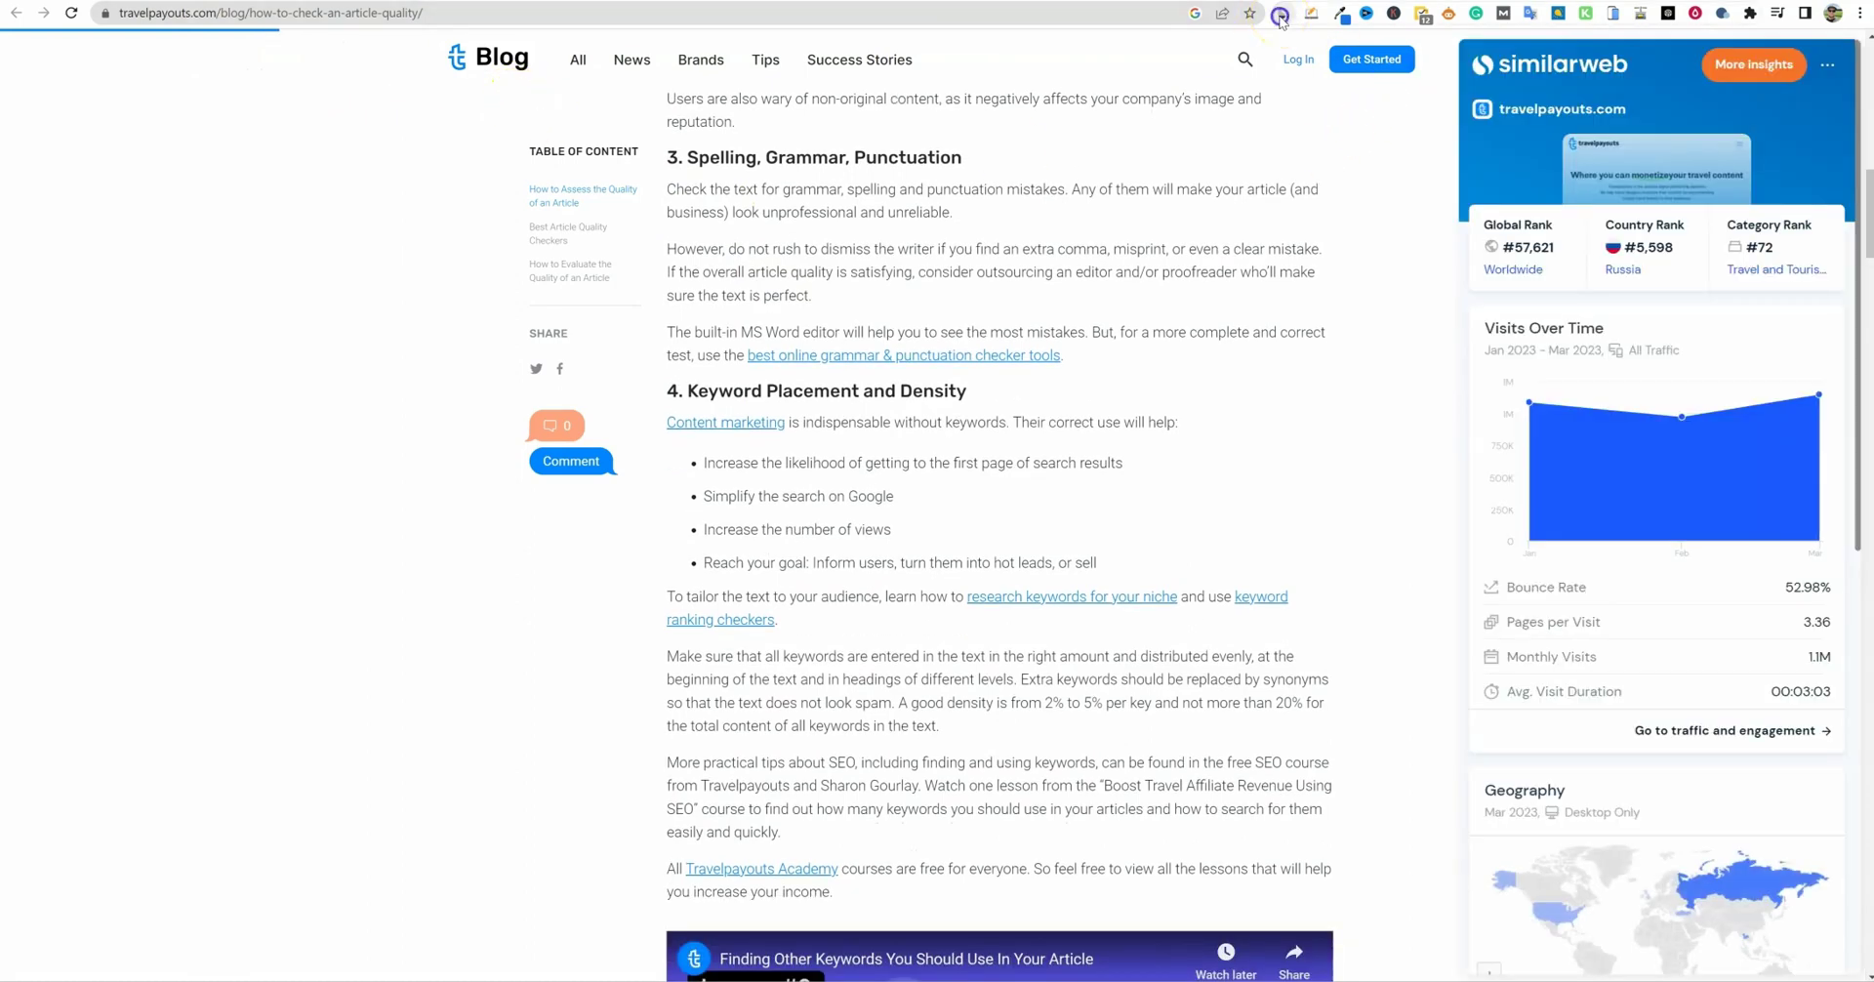
click(1138, 568)
Skim the article's quality criteria down to the Readable entry under Best Article Quality Checkers
scroll(1150, 619, down, 1)
scroll(1150, 619, up, 13)
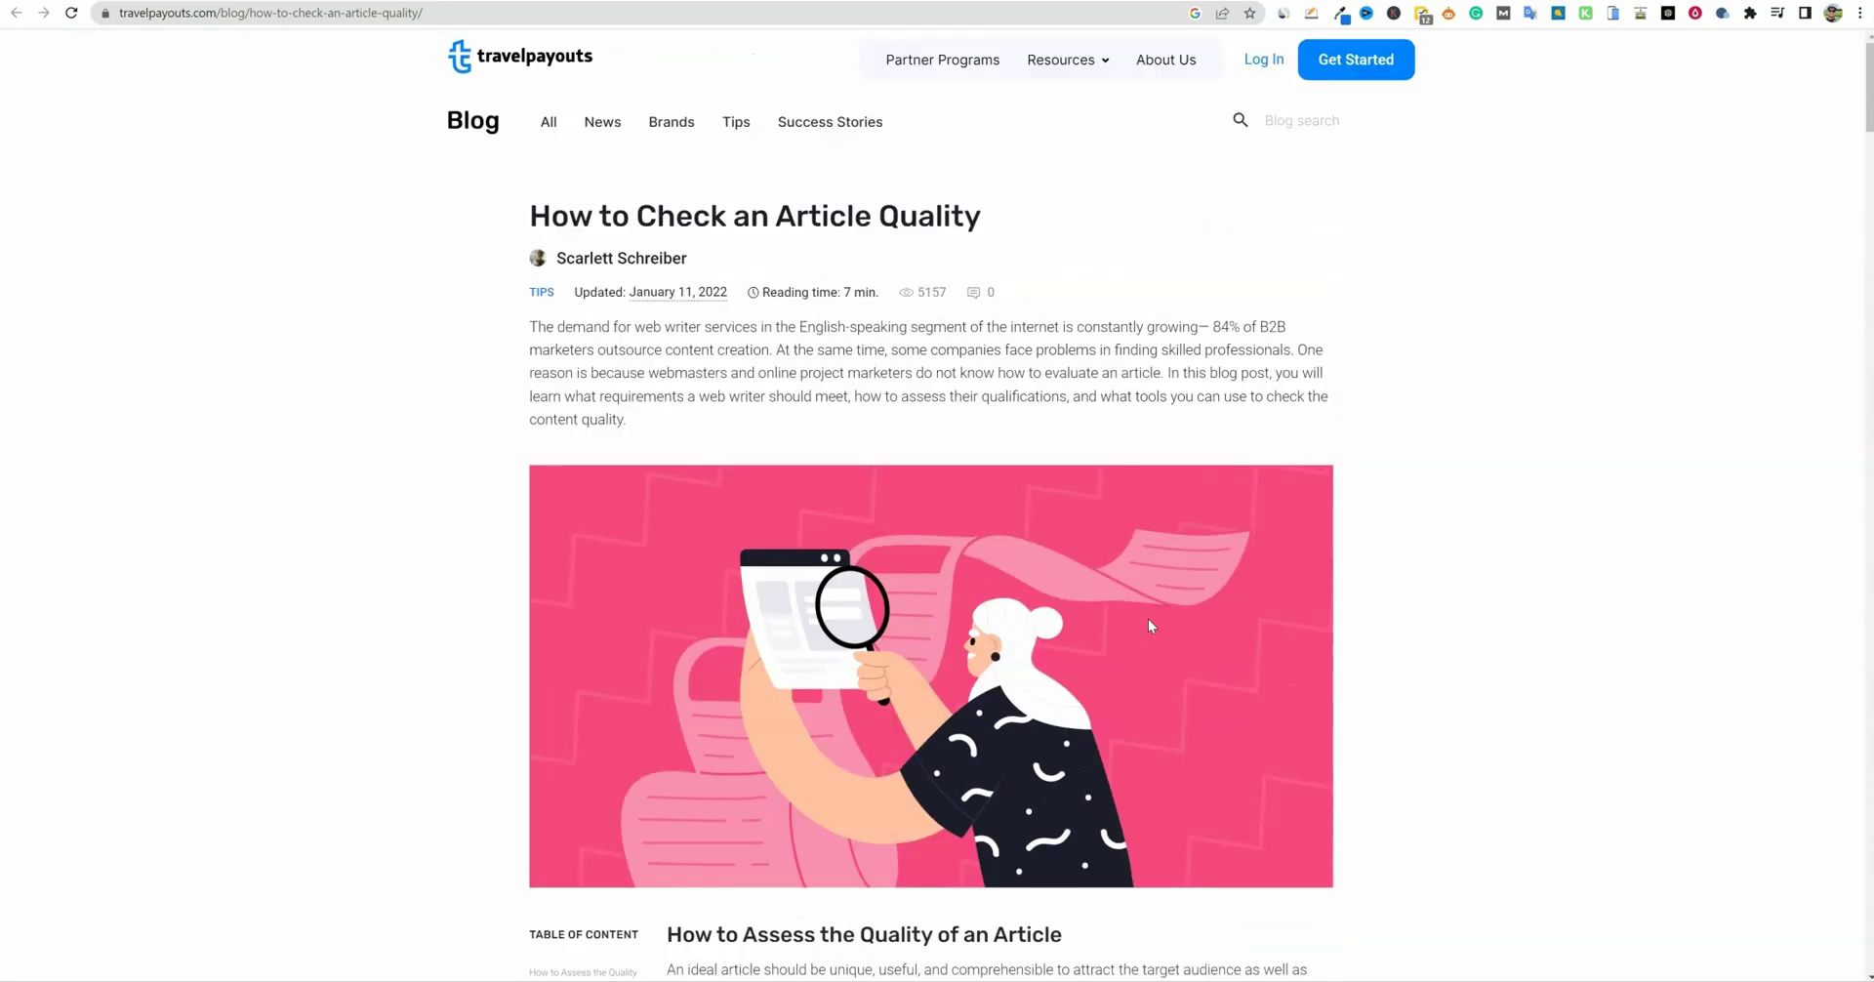
scroll(1150, 619, down, 20)
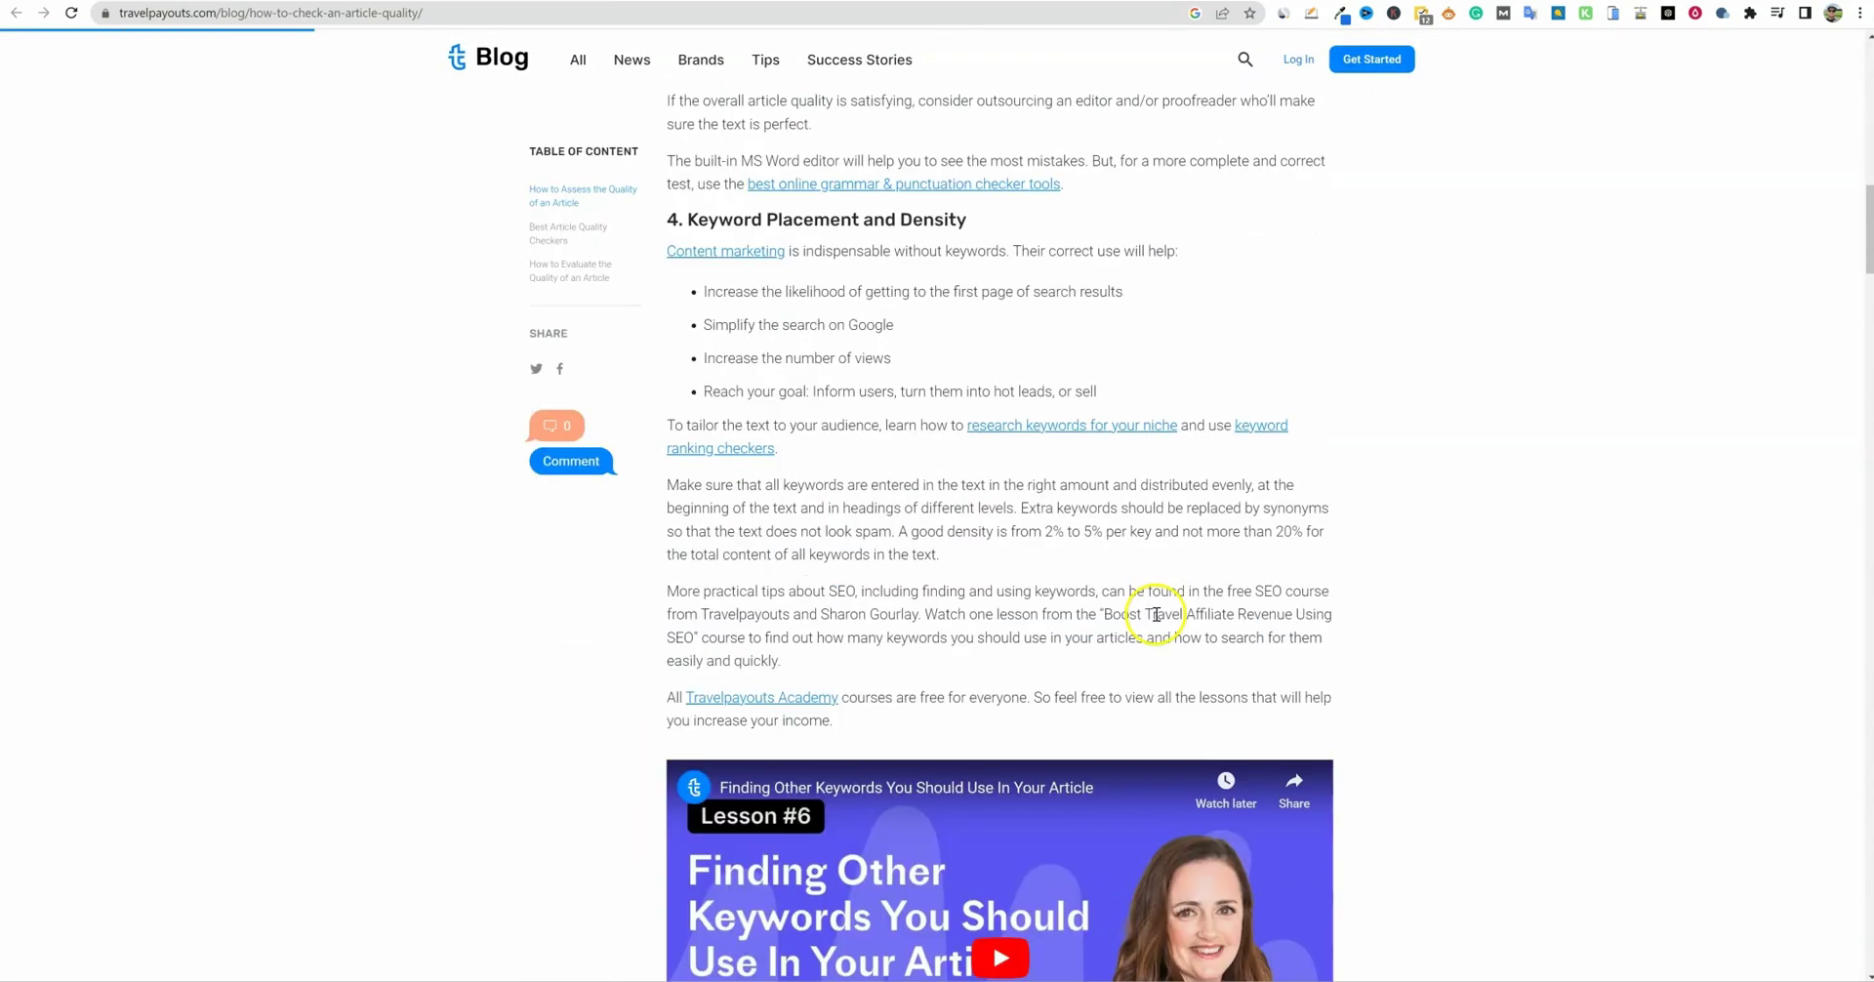
scroll(1156, 613, down, 4)
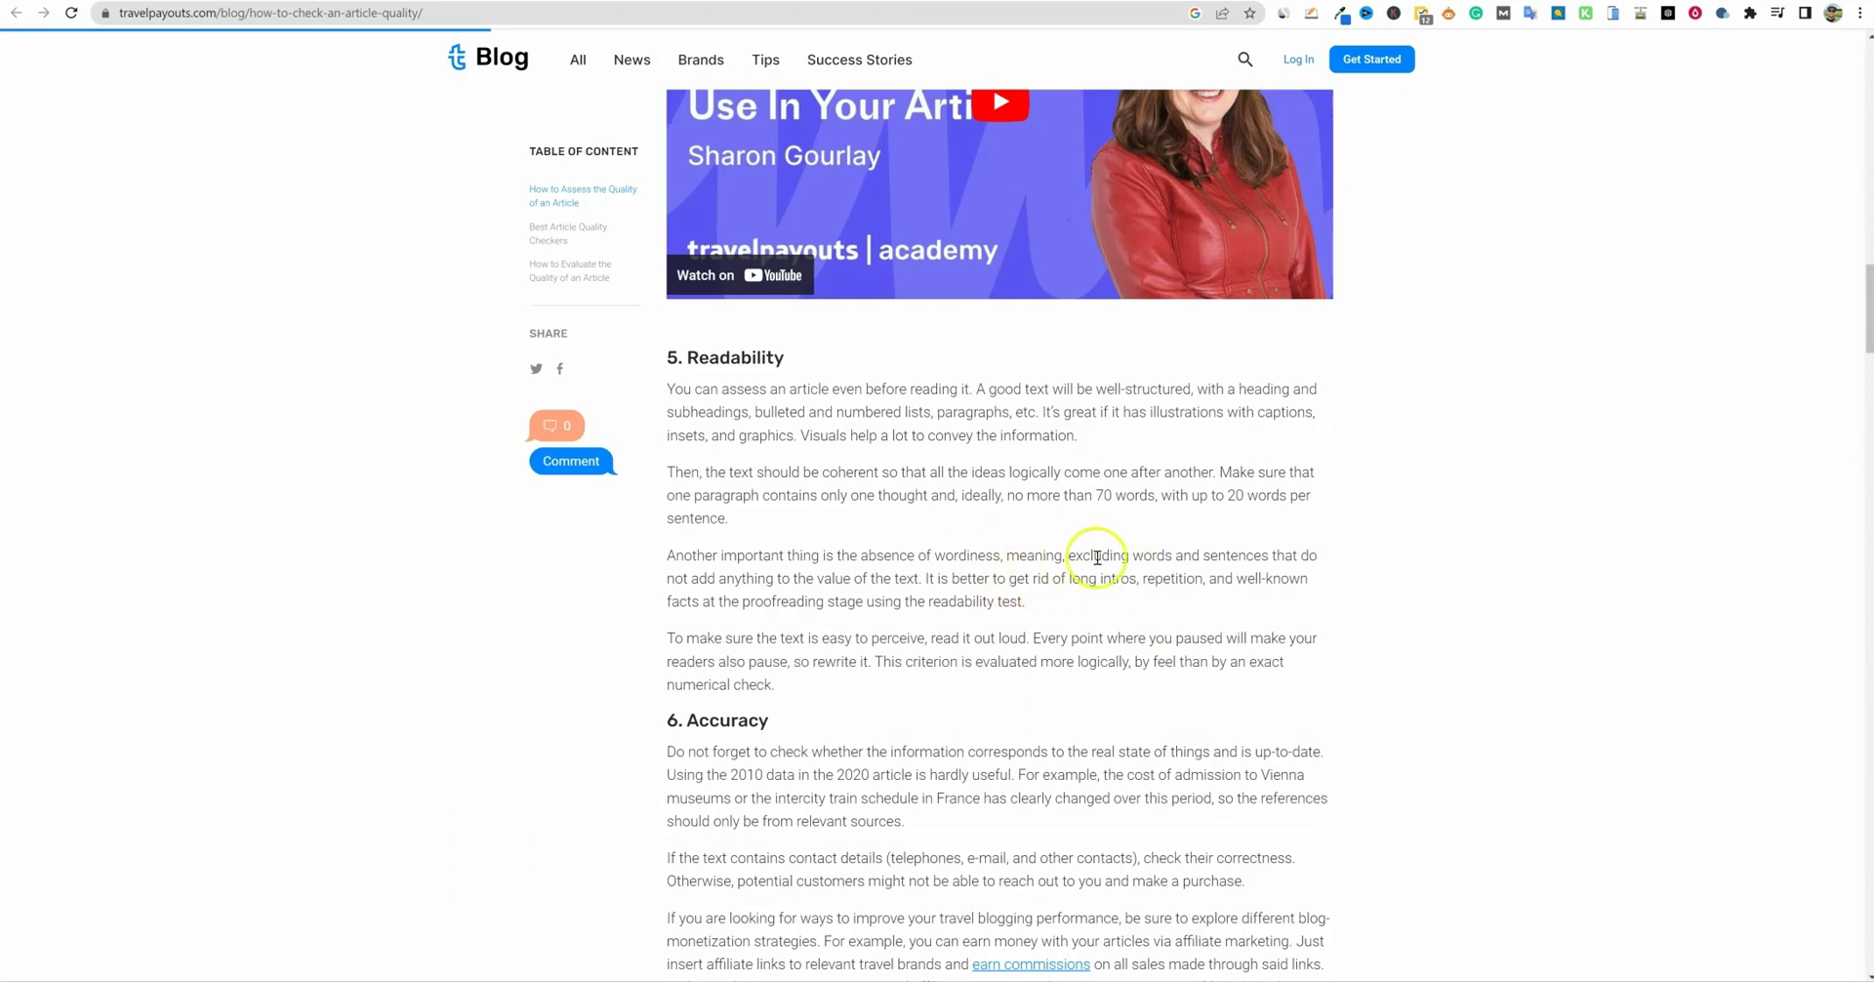
scroll(1083, 556, up, 6)
scroll(1070, 558, down, 20)
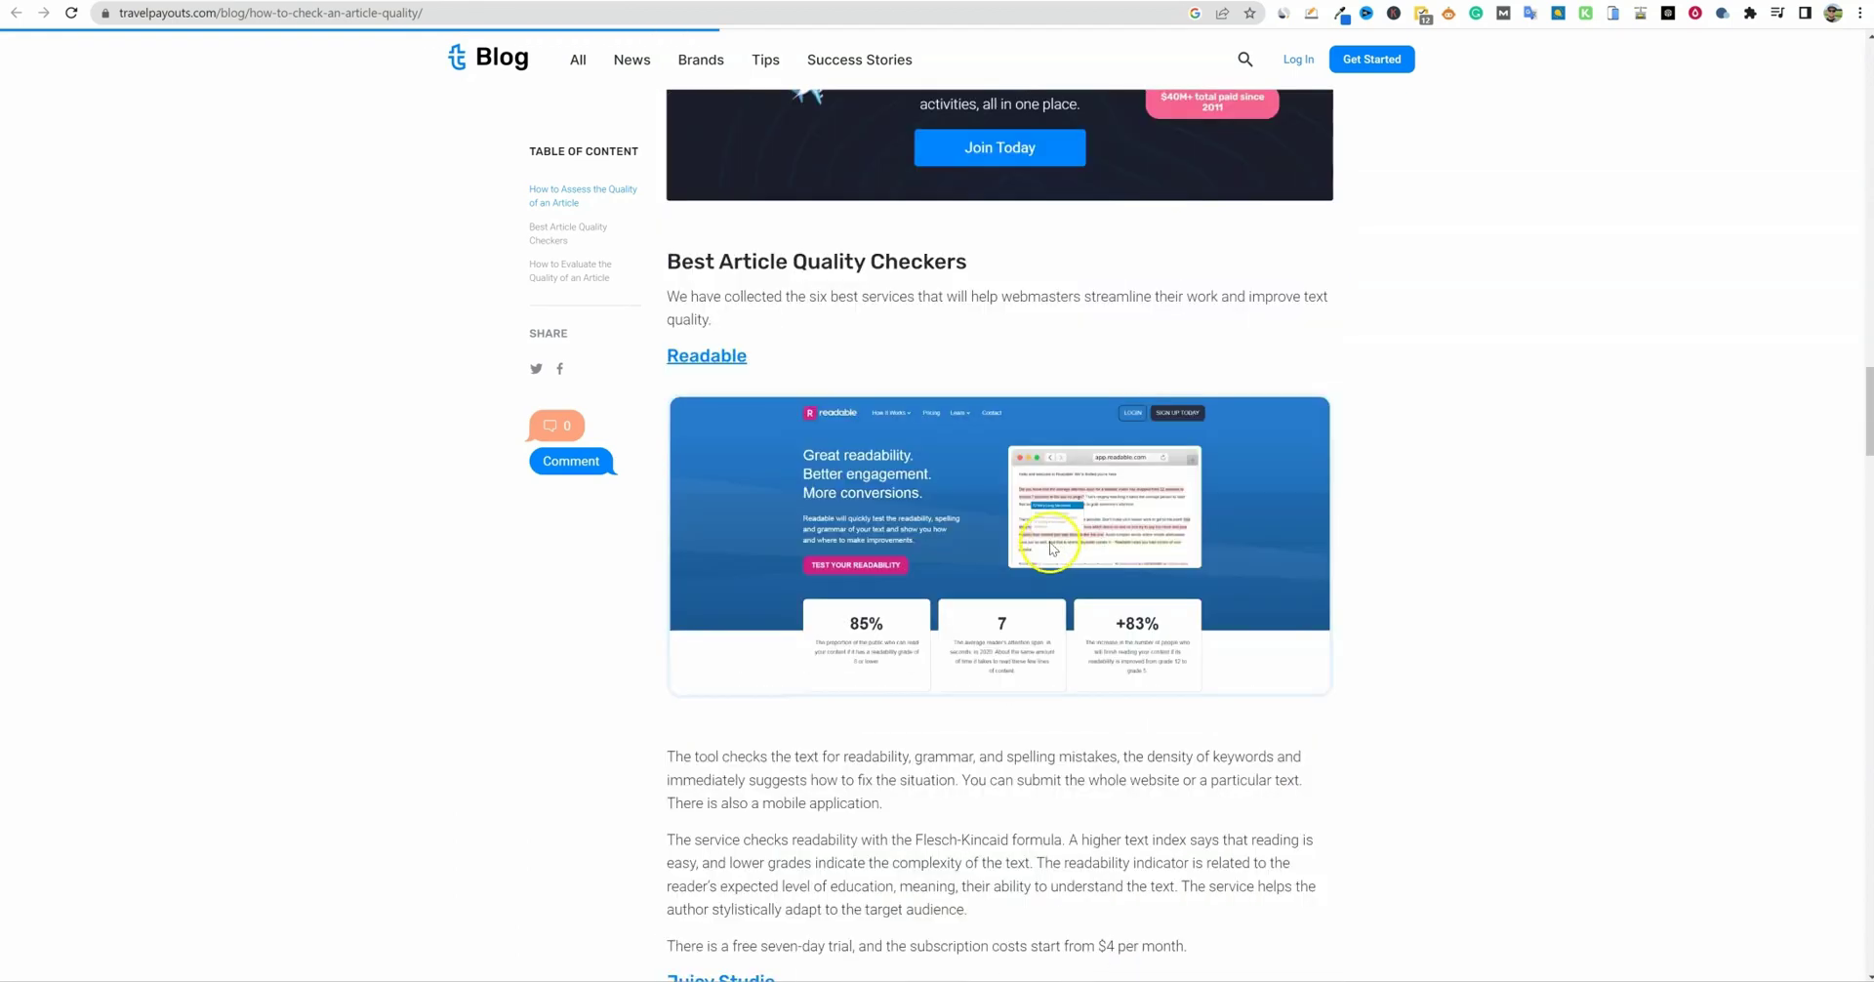
scroll(1030, 449, up, 2)
Open the Readable website from the article and view its Similarweb traffic data
click(733, 359)
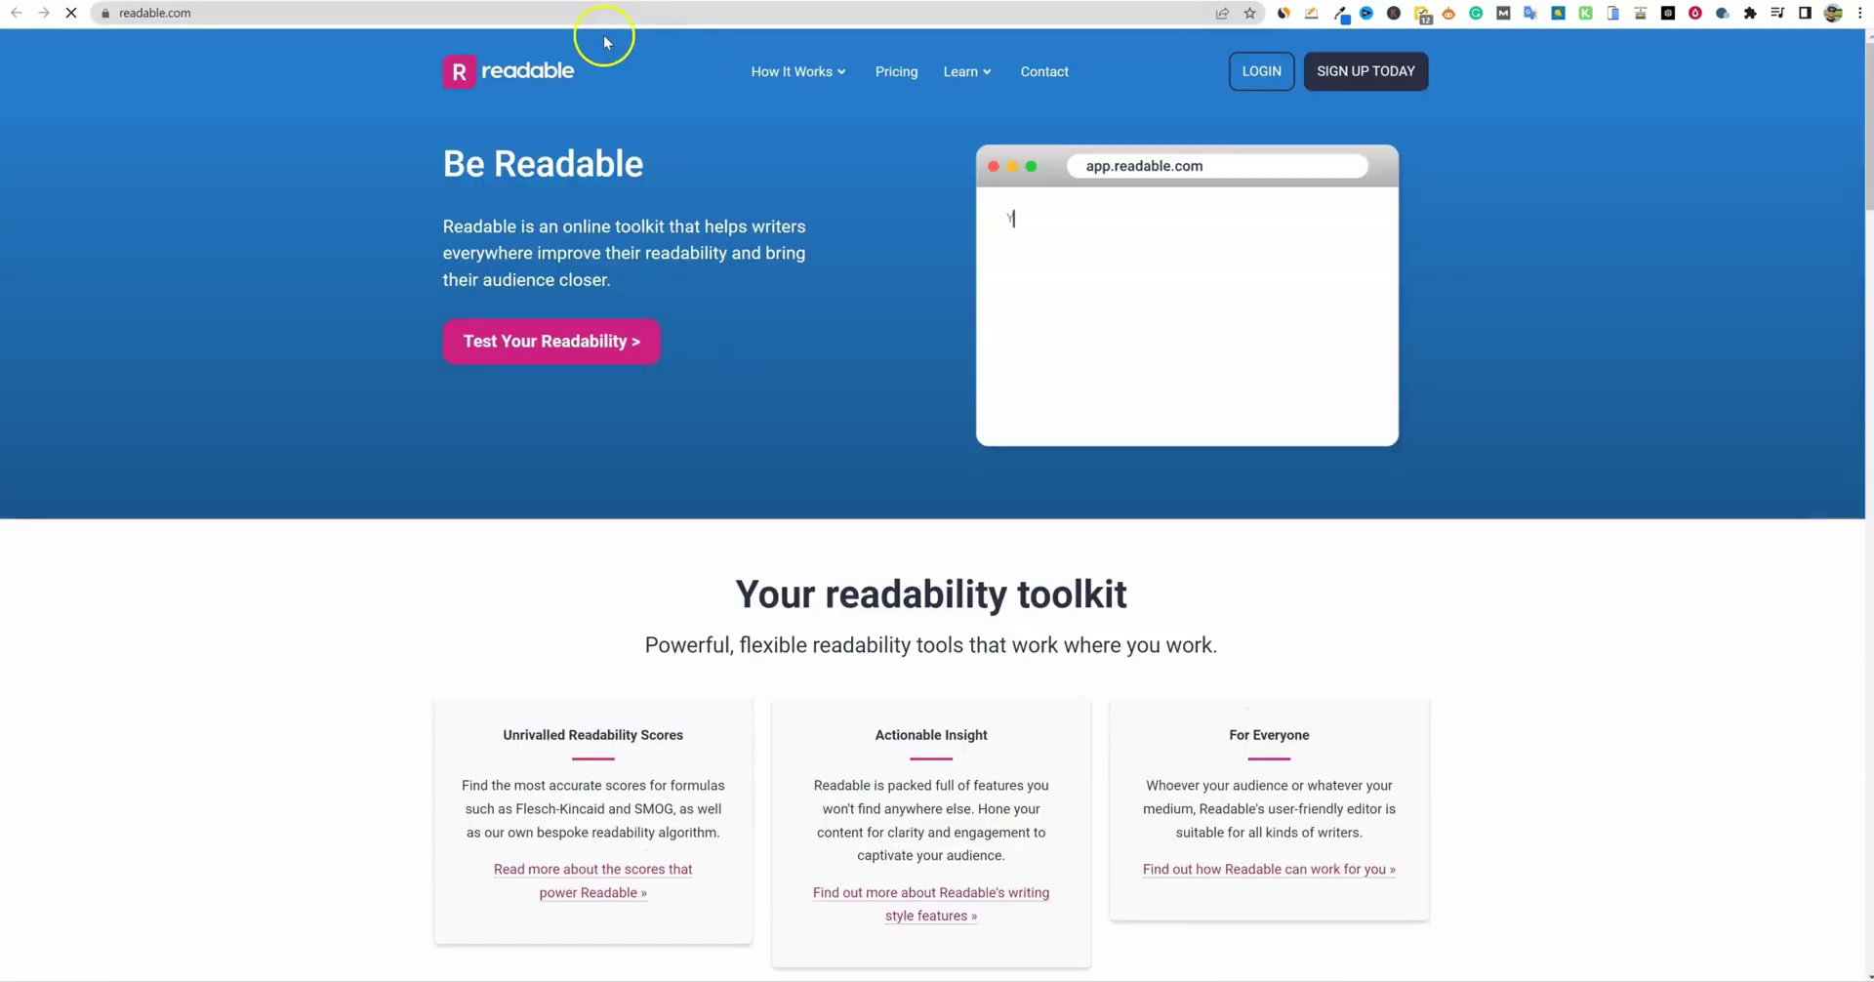
click(1283, 14)
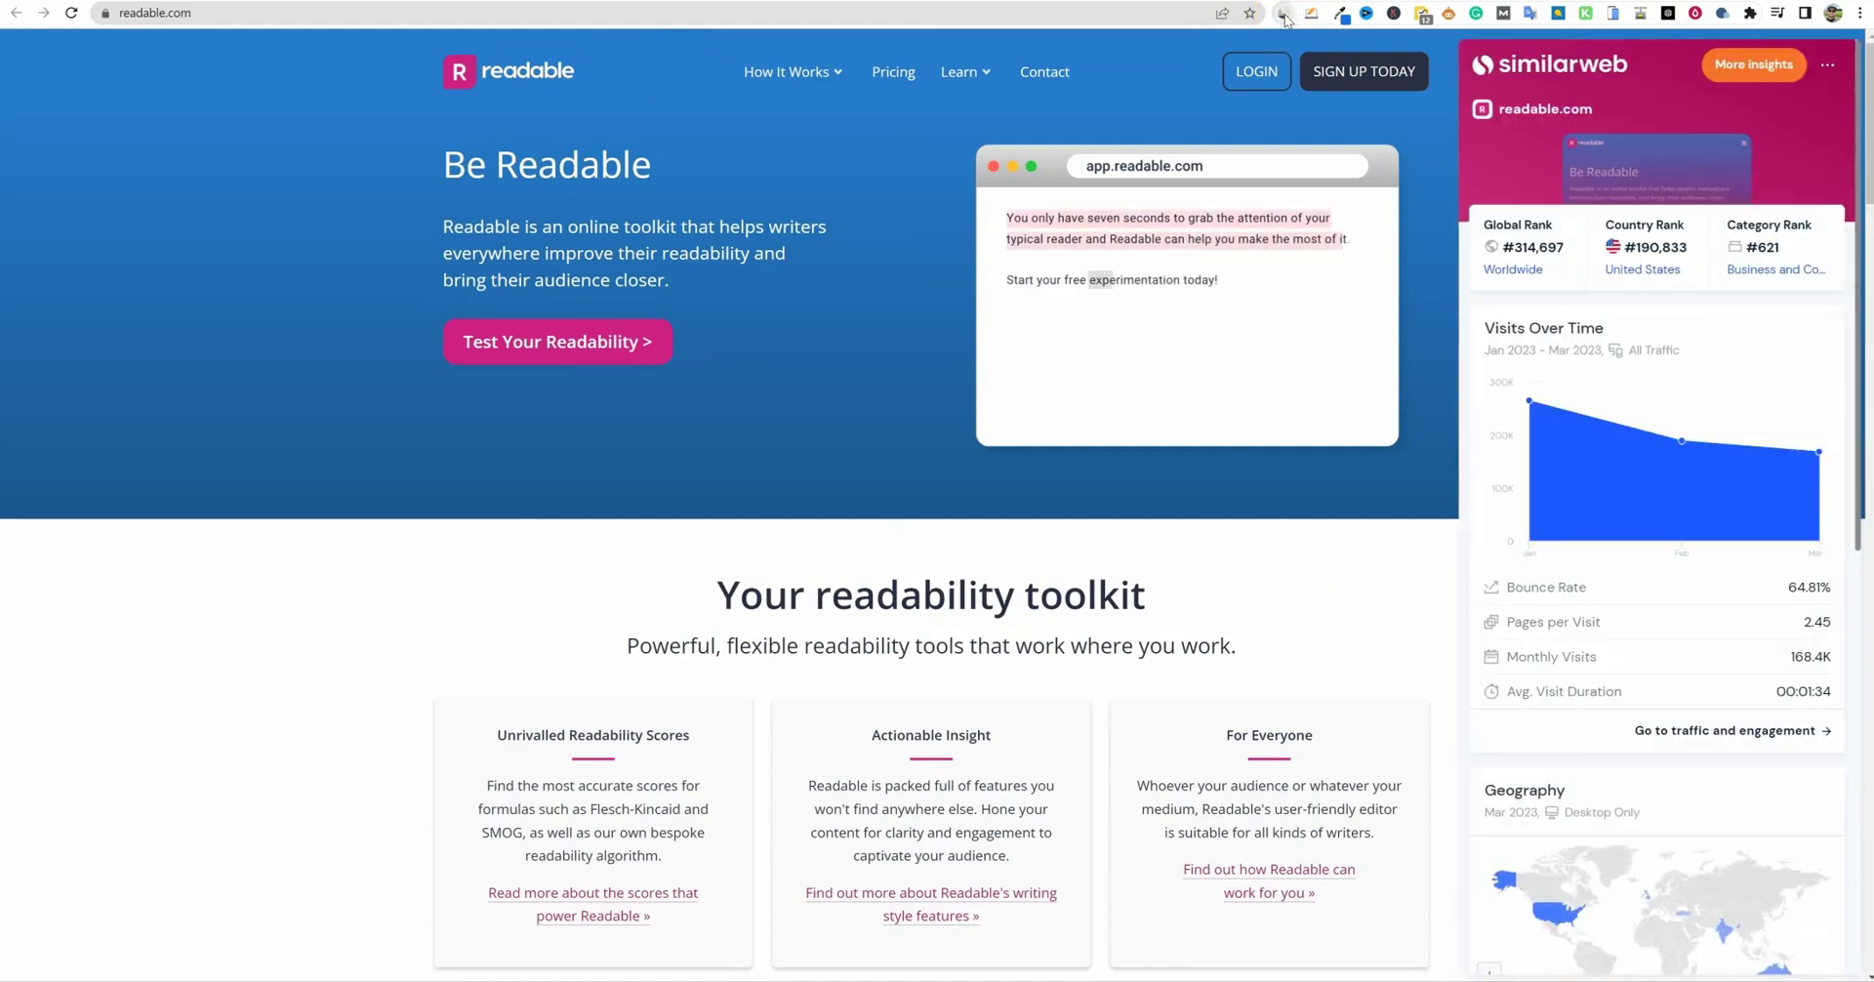
click(870, 435)
Look through Readable's home page, examining its customers, readability tools, score explanations and readability formulas
scroll(869, 434, down, 5)
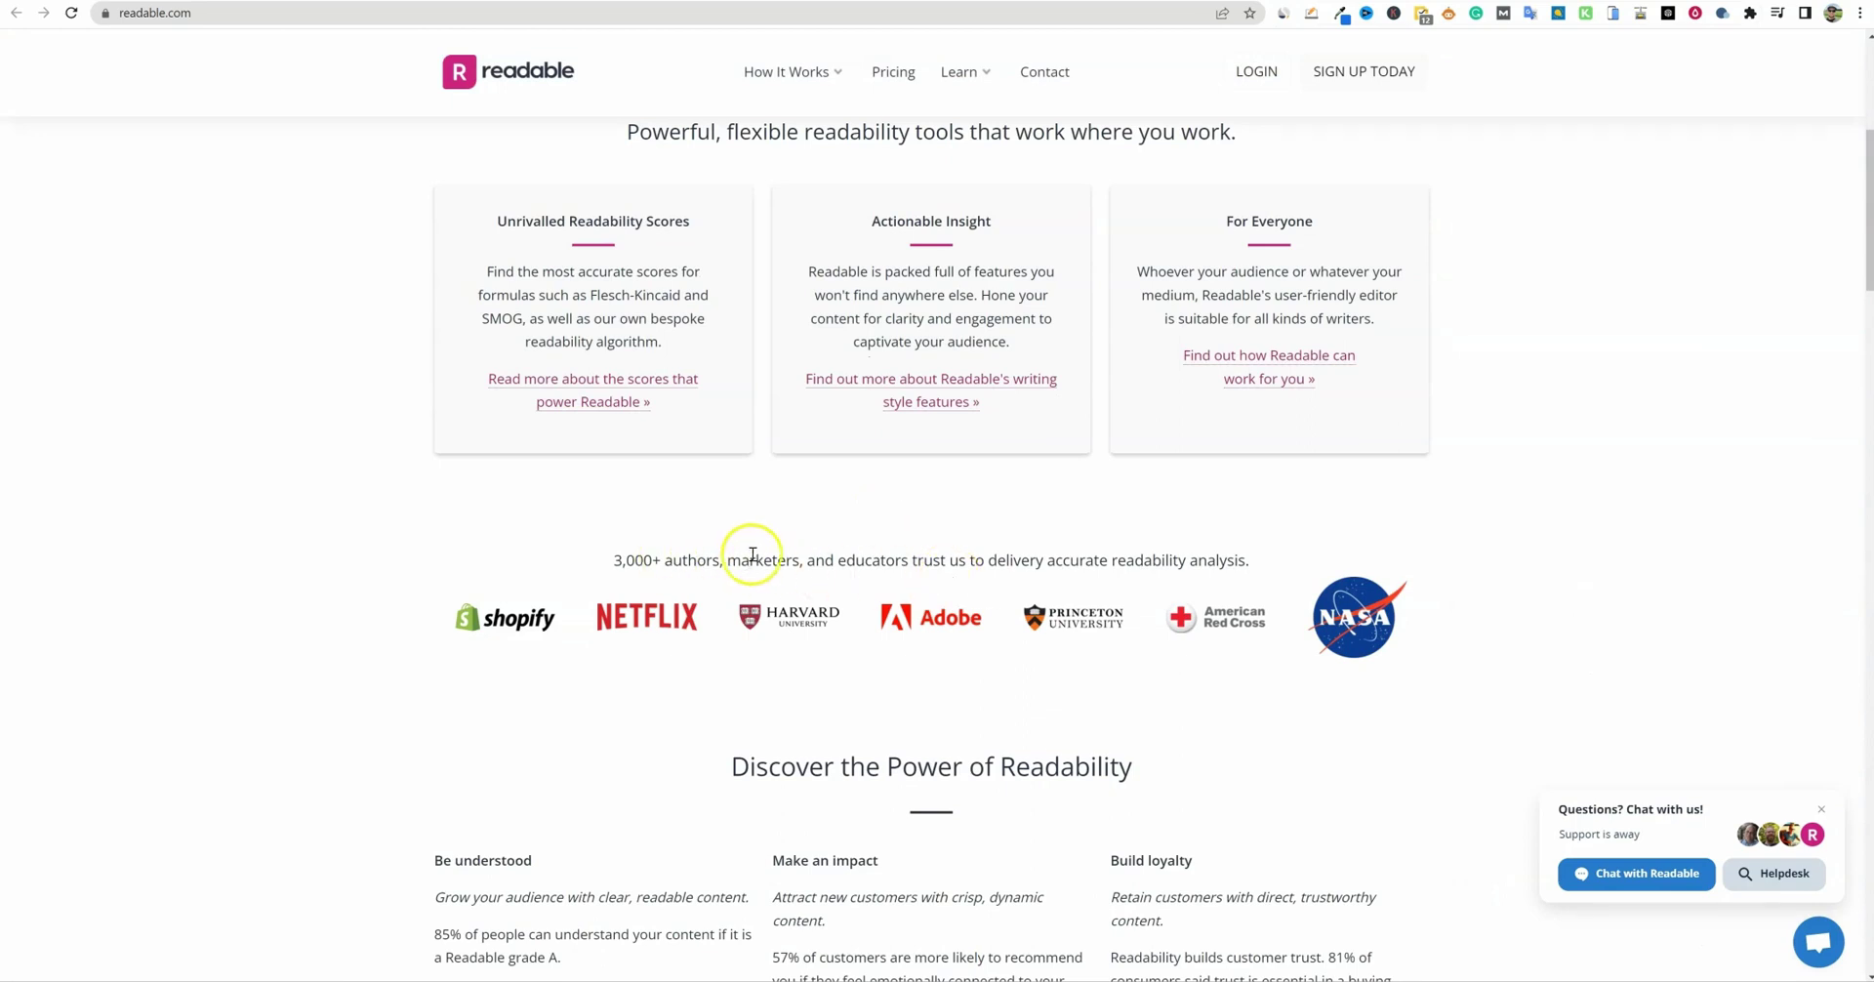
scroll(907, 629, up, 5)
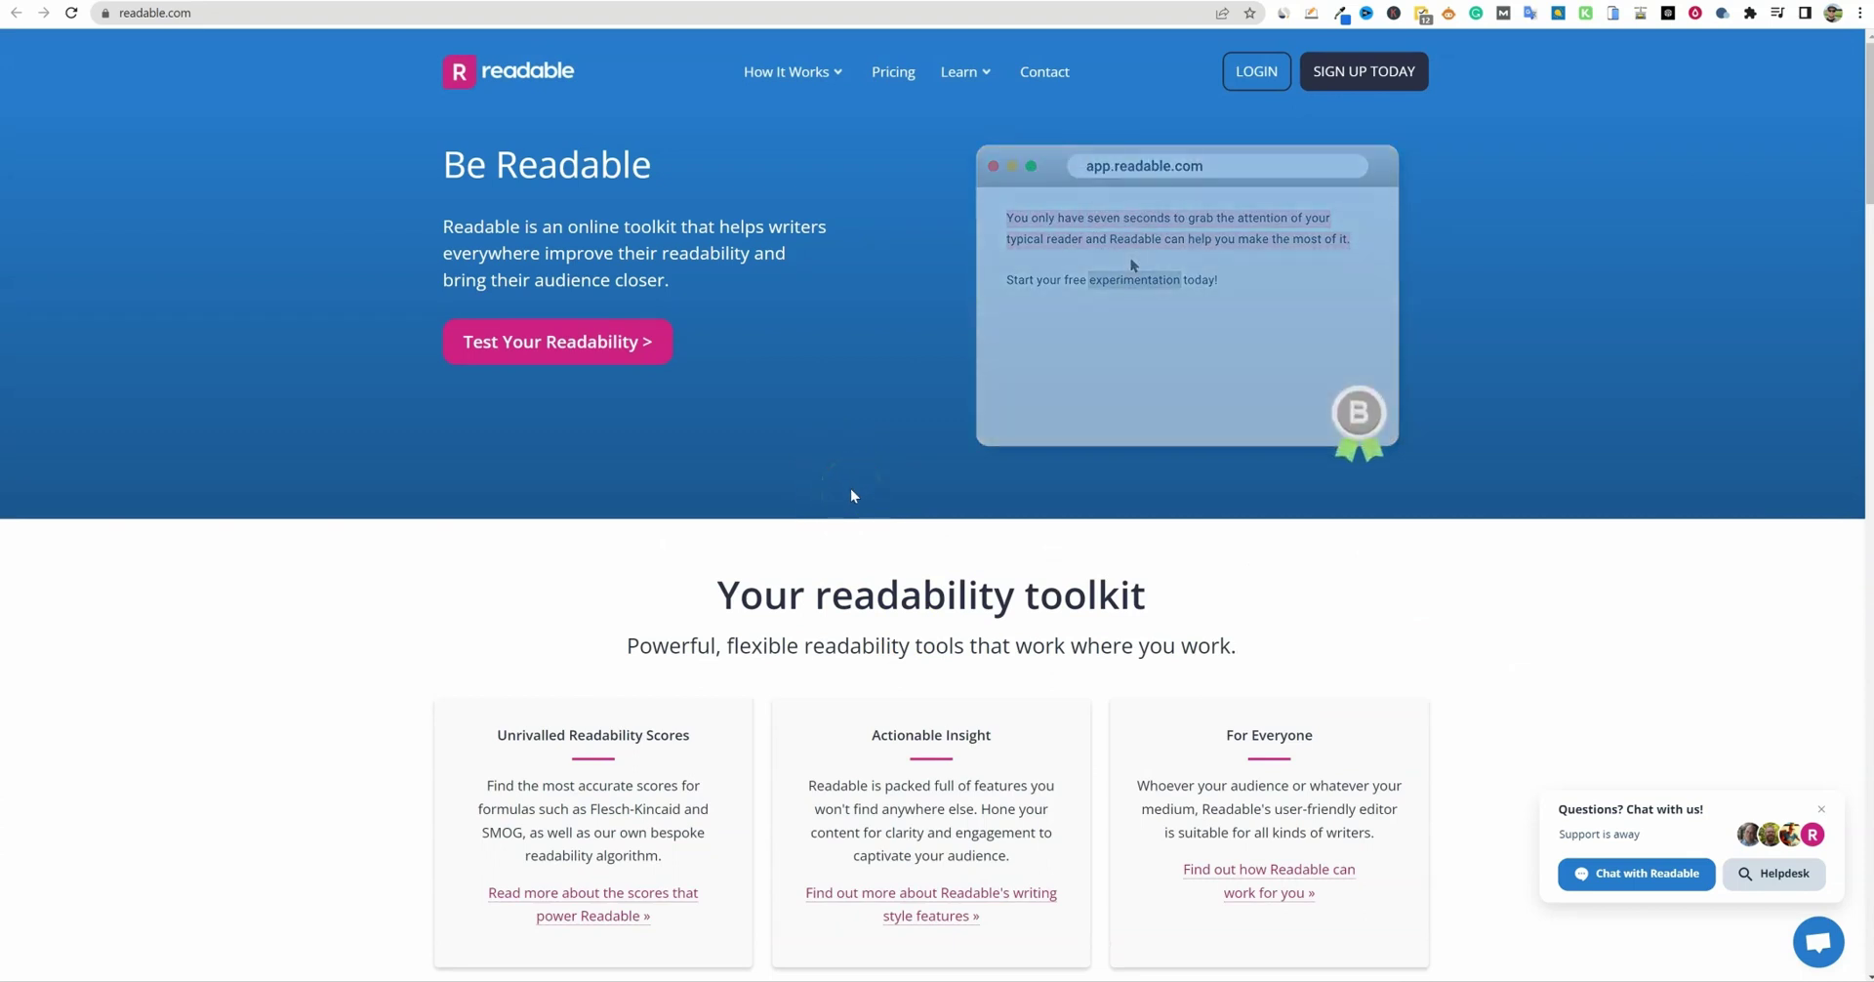
scroll(884, 512, down, 12)
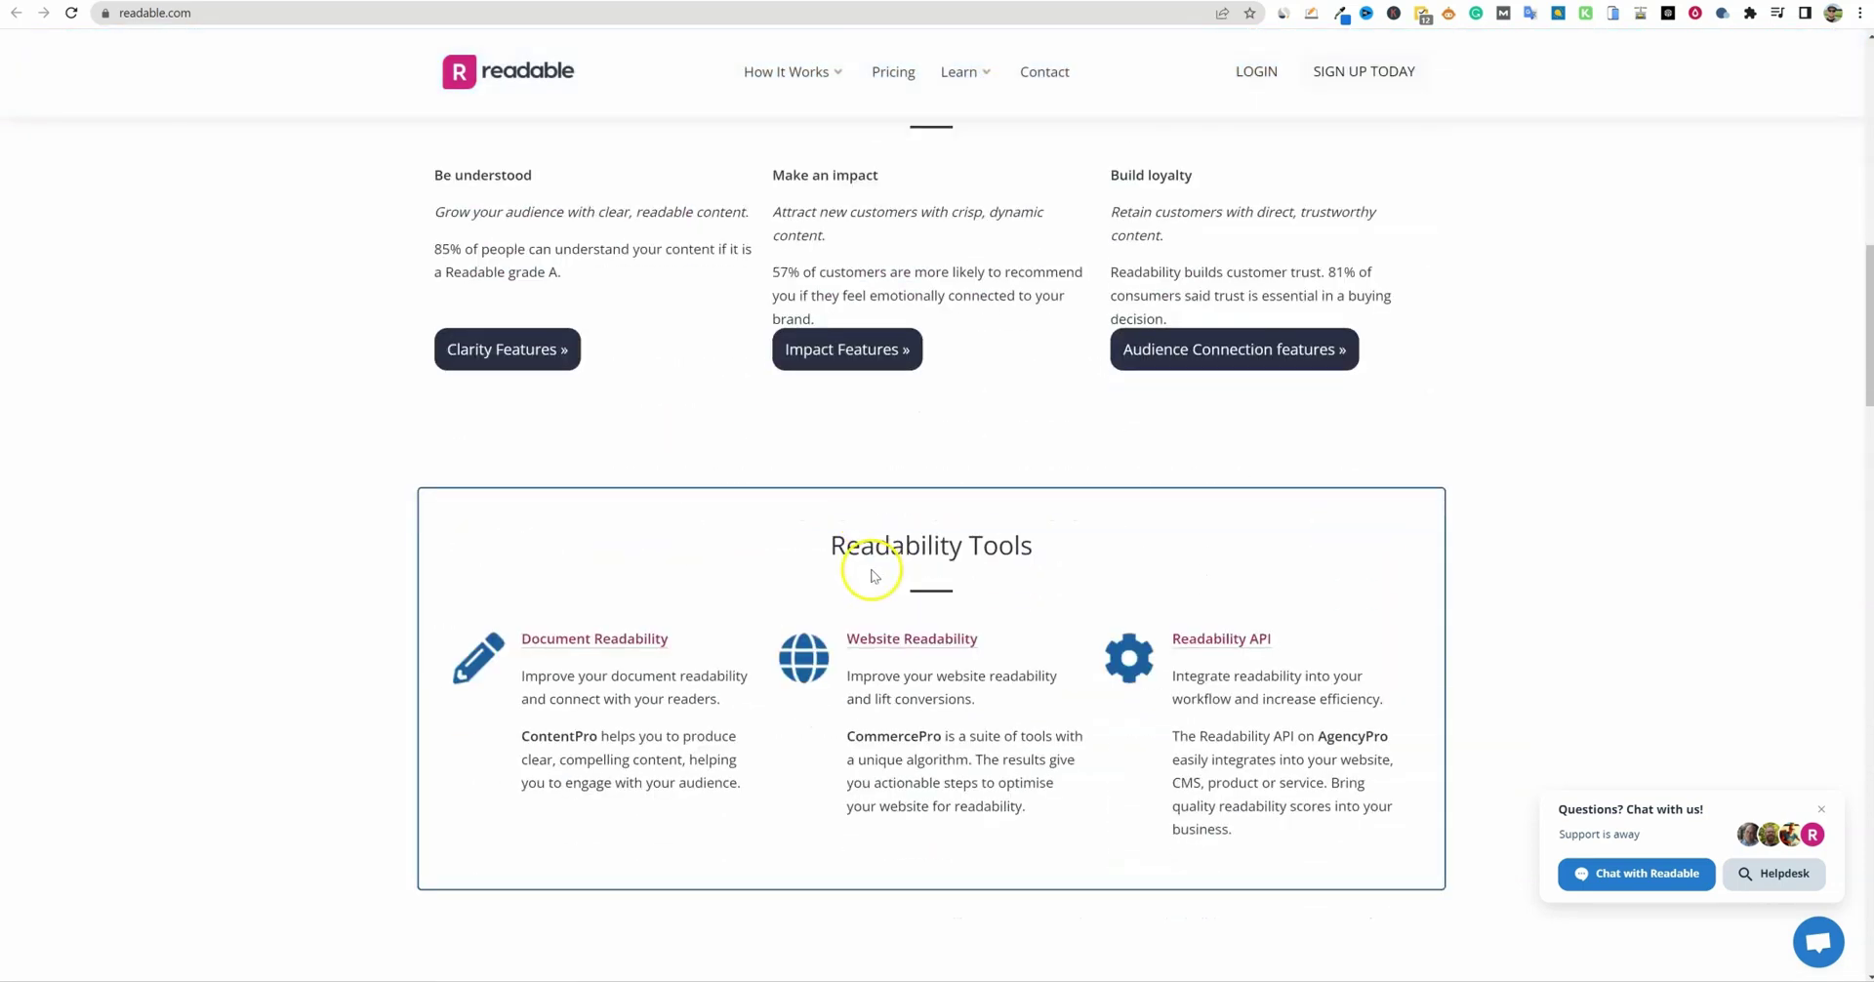
scroll(871, 577, down, 15)
scroll(870, 487, up, 6)
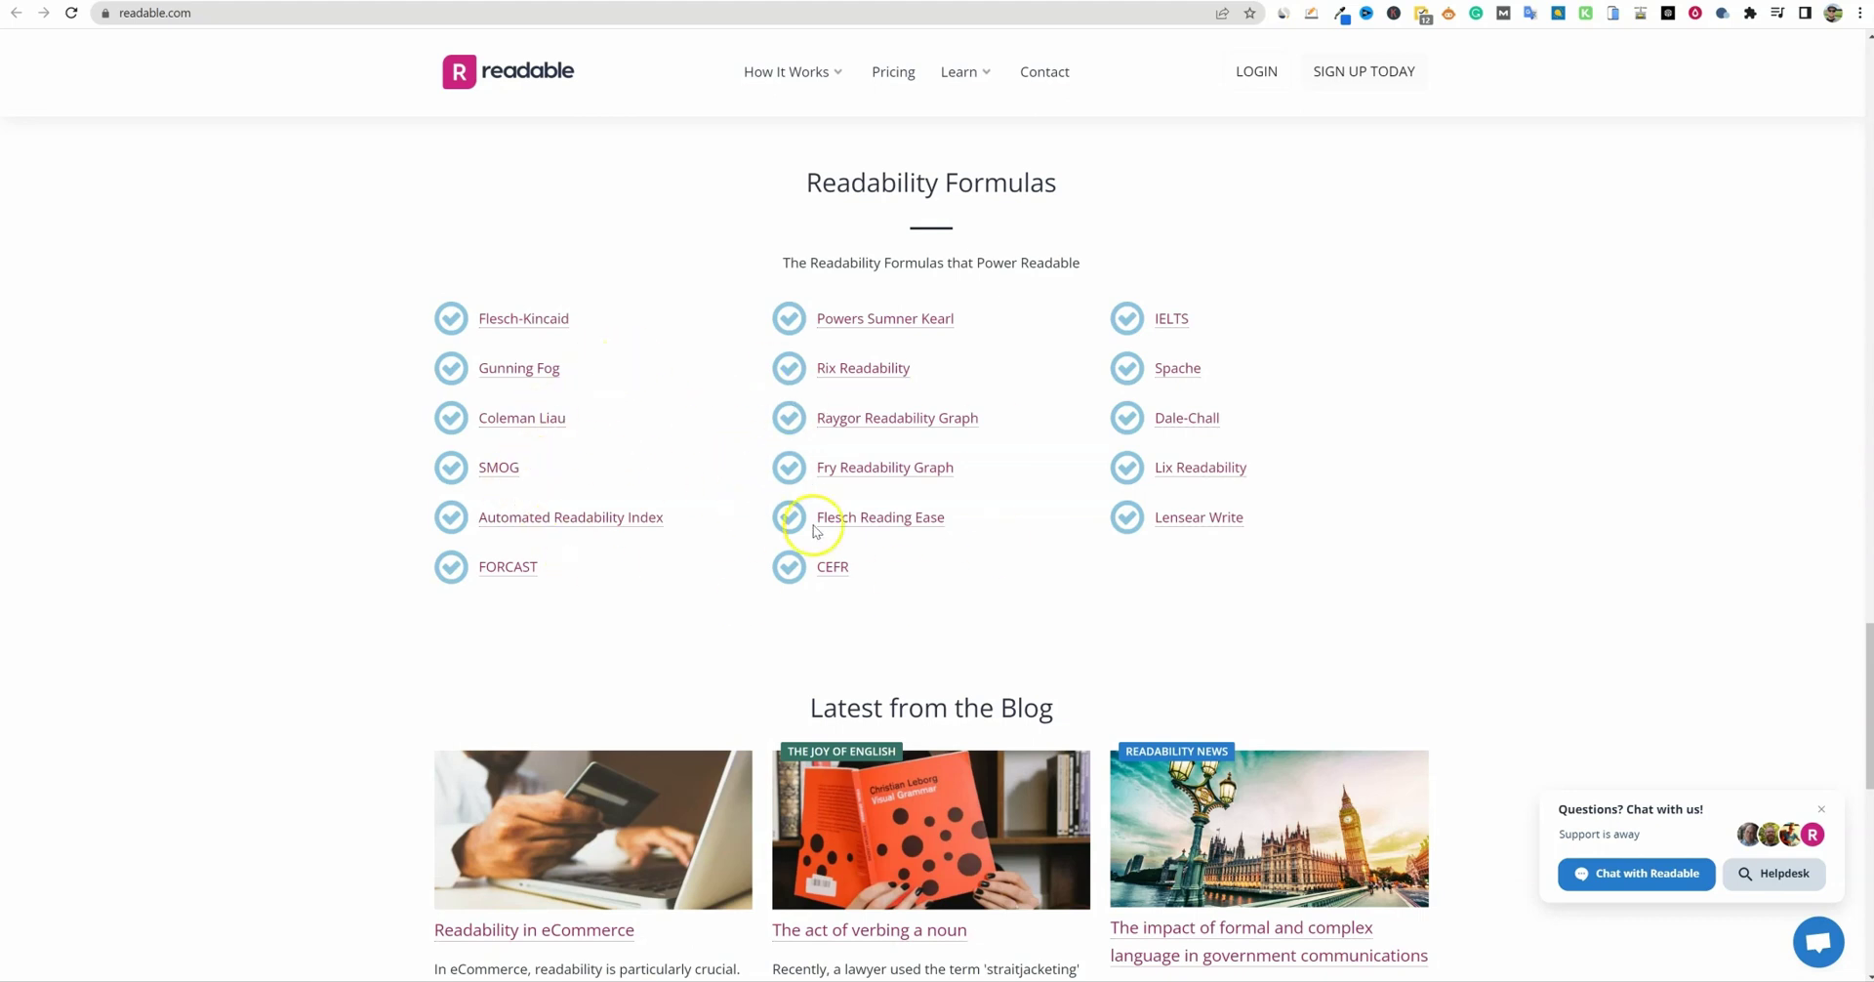
scroll(849, 532, down, 5)
scroll(858, 539, up, 8)
scroll(856, 537, up, 3)
mouse_move(835, 71)
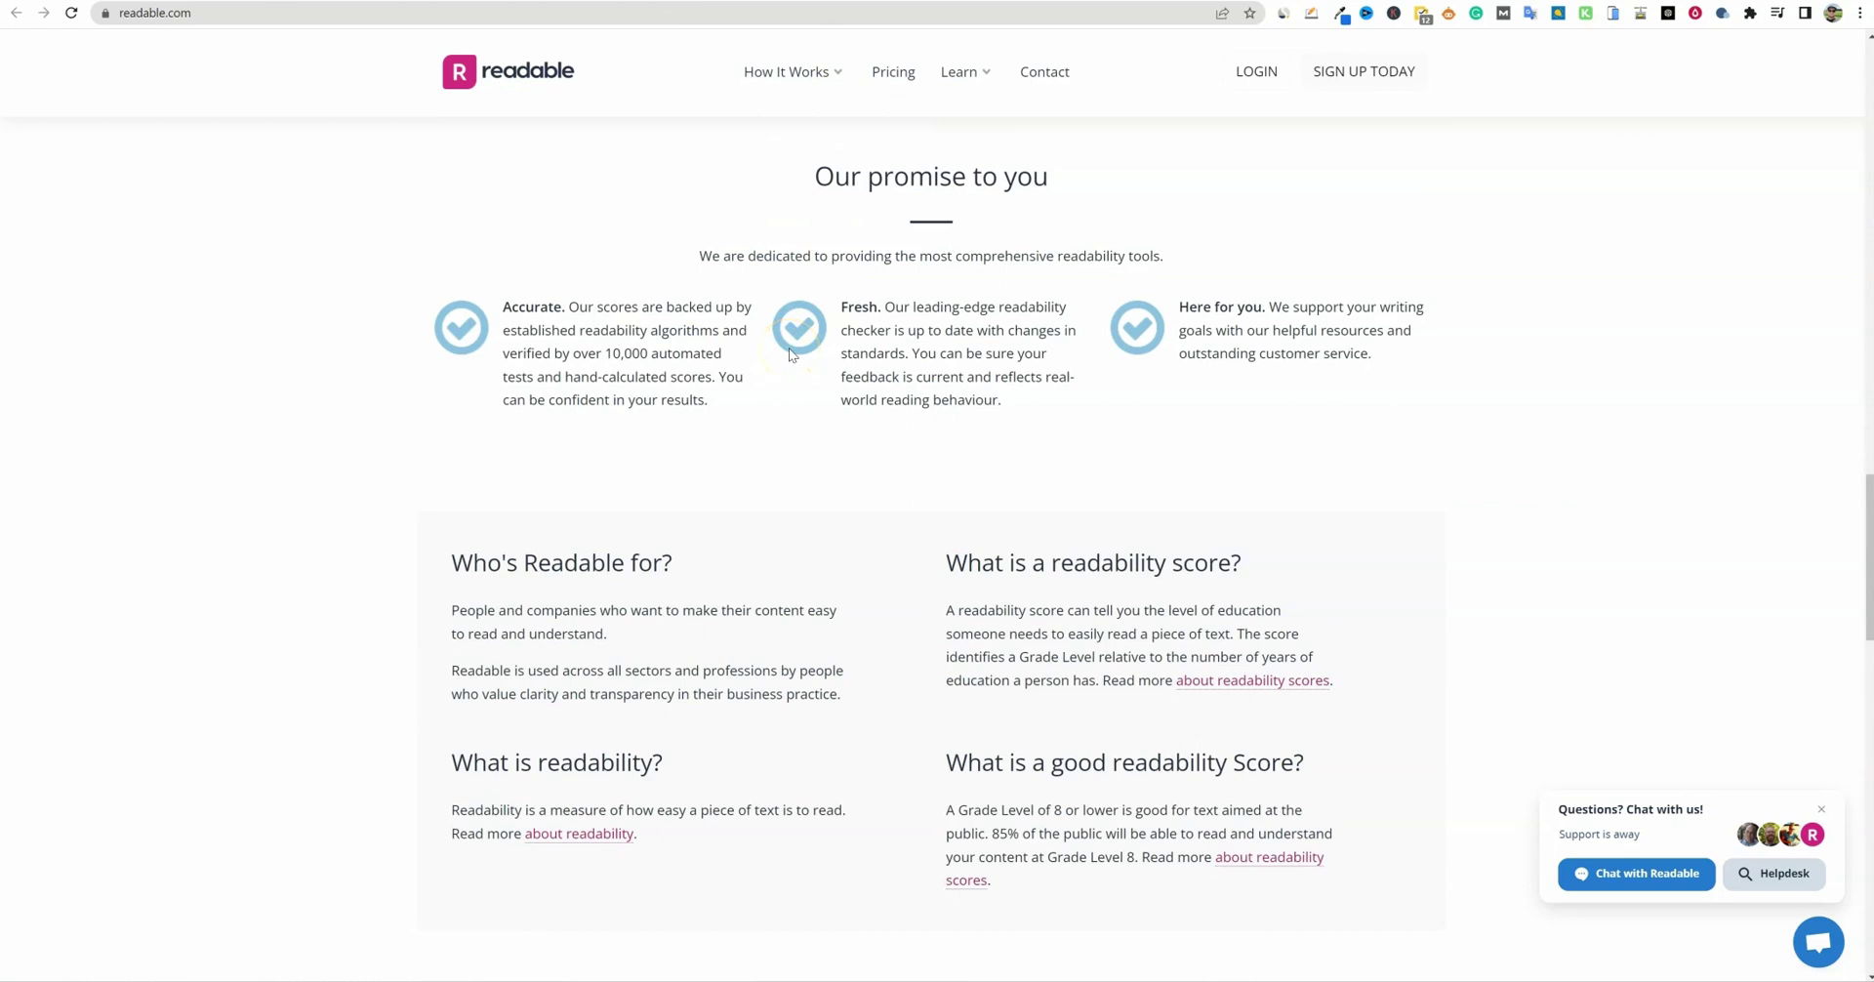
scroll(949, 517, down, 10)
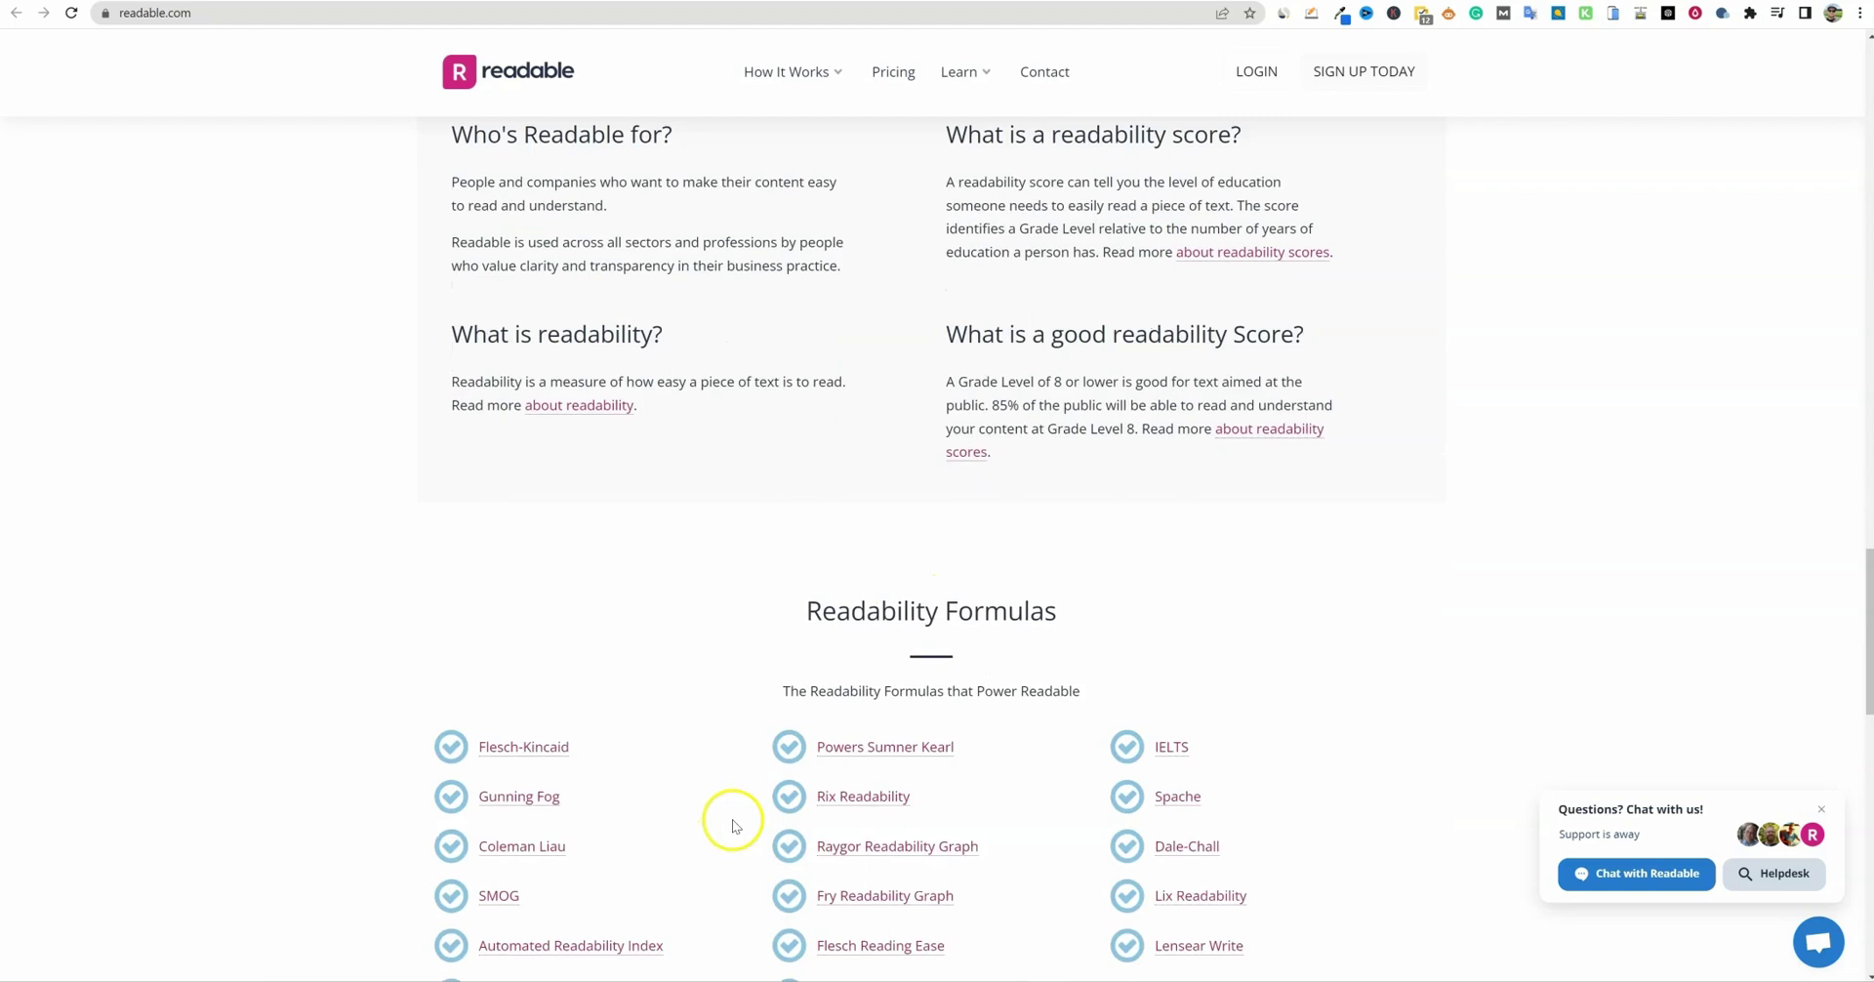
scroll(931, 824, up, 10)
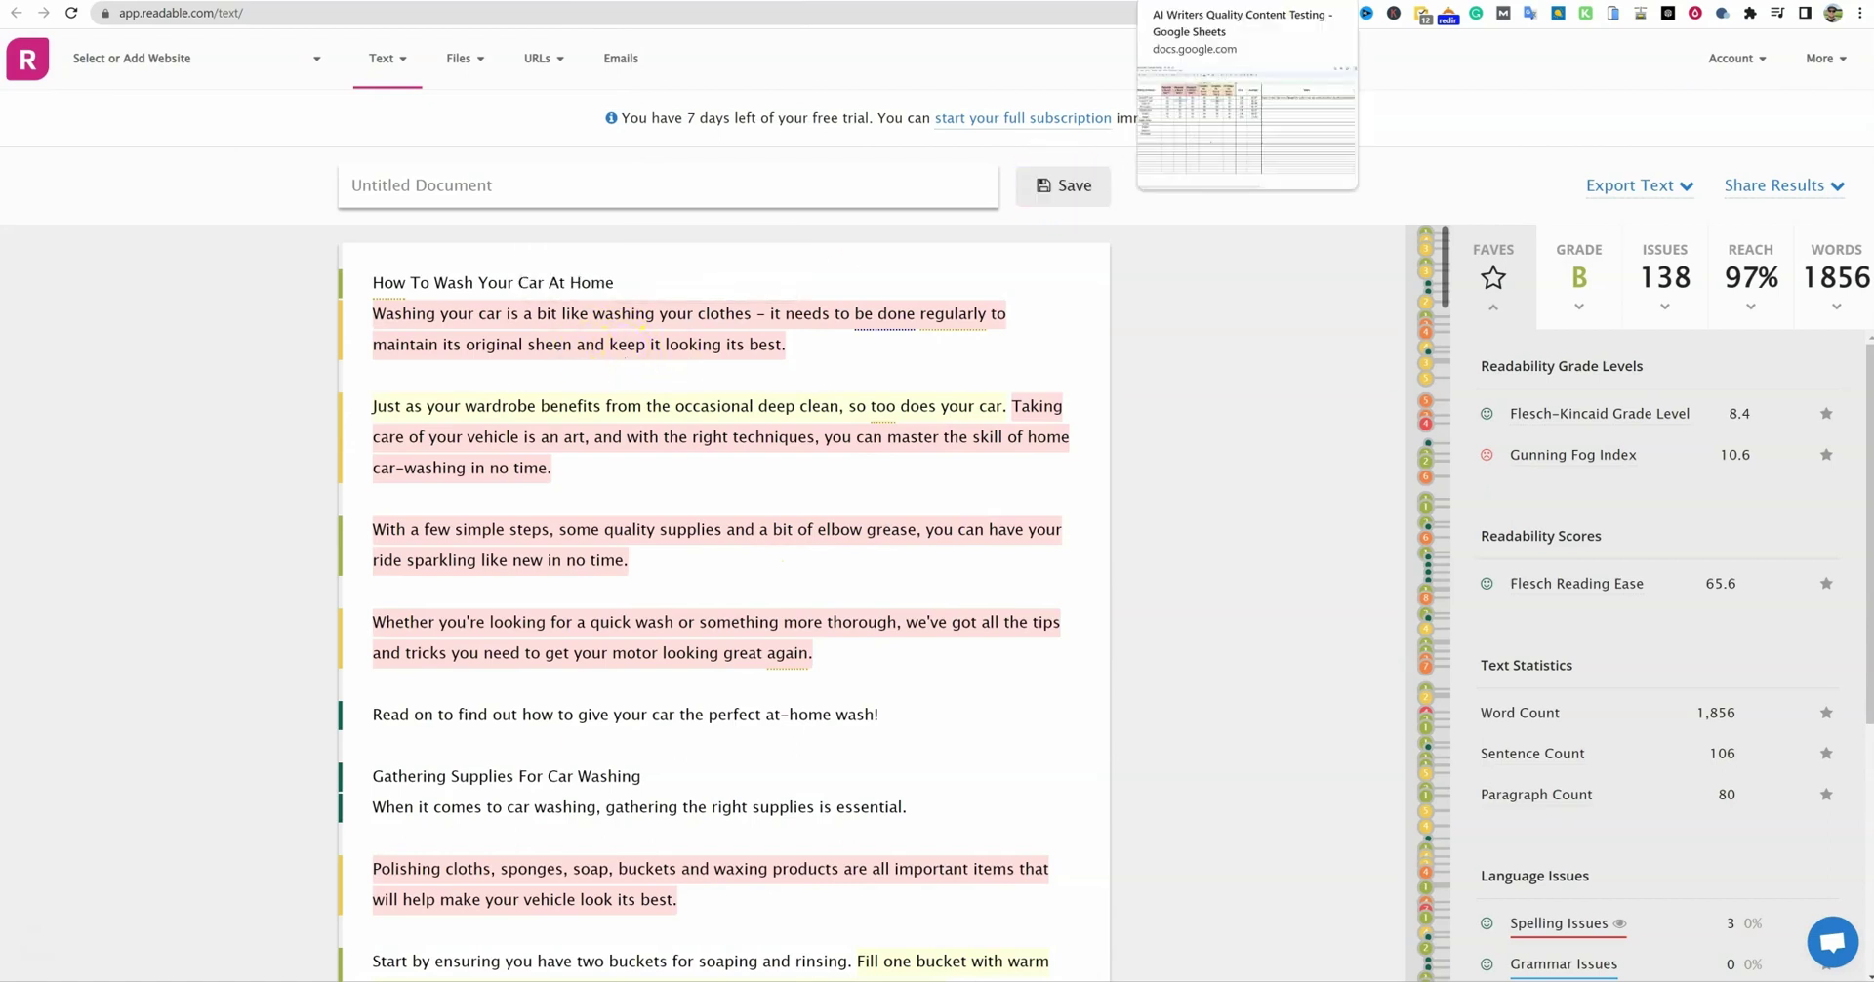
Review the Grammarly suggestions and Readable's favourite metrics for the article "How To Wash Your Car At Home"
click(1036, 6)
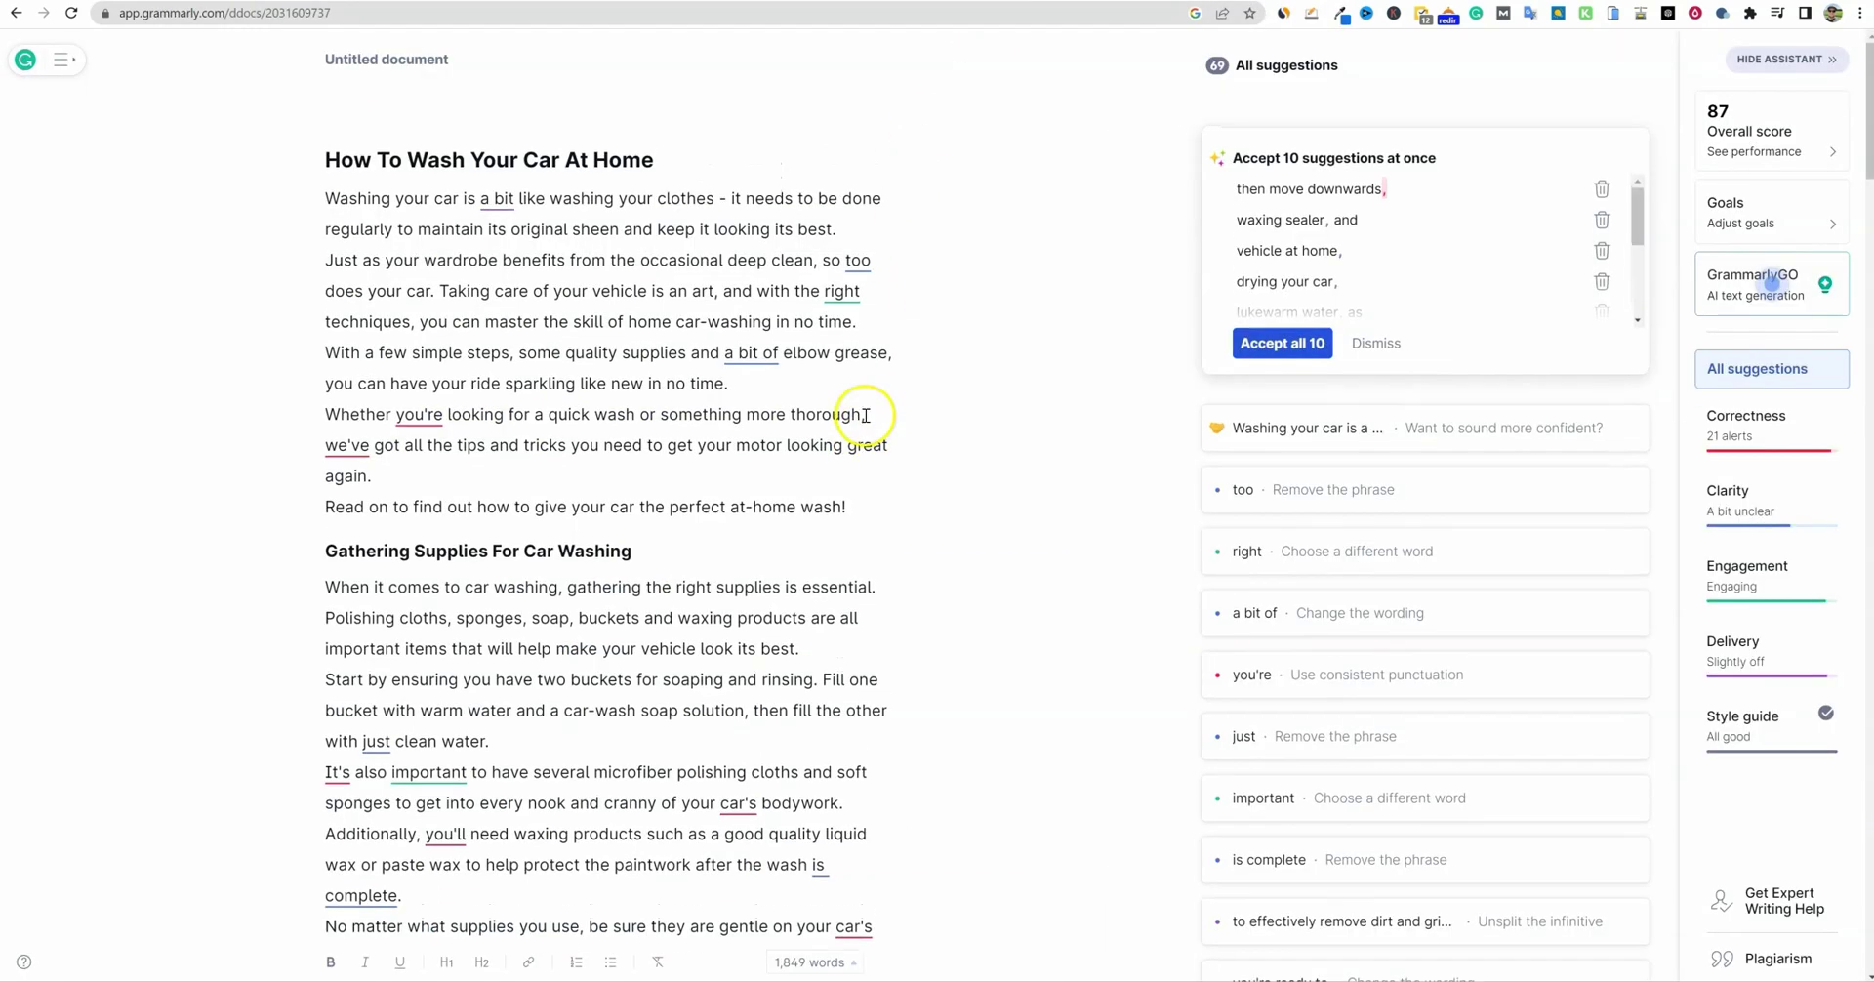
scroll(864, 400, up, 1)
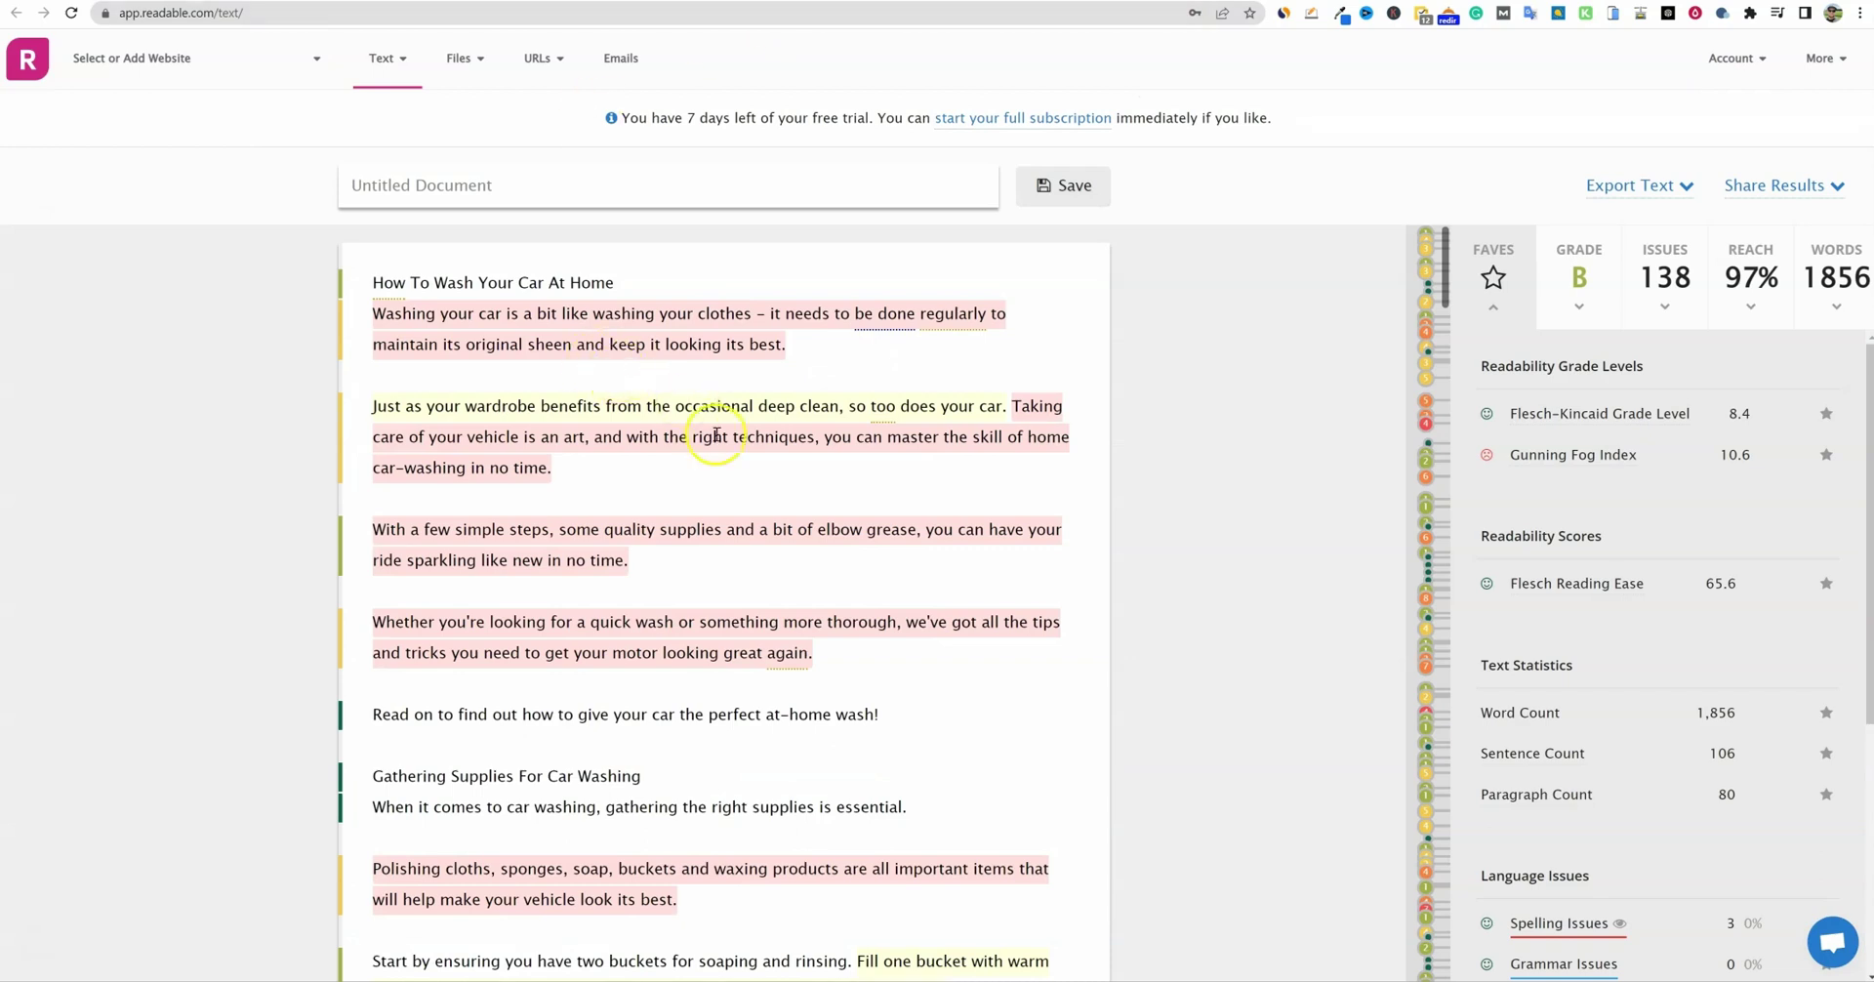
scroll(828, 488, down, 1)
scroll(833, 490, up, 1)
drag(1513, 413, 1596, 411)
mouse_move(1586, 583)
scroll(1664, 727, down, 4)
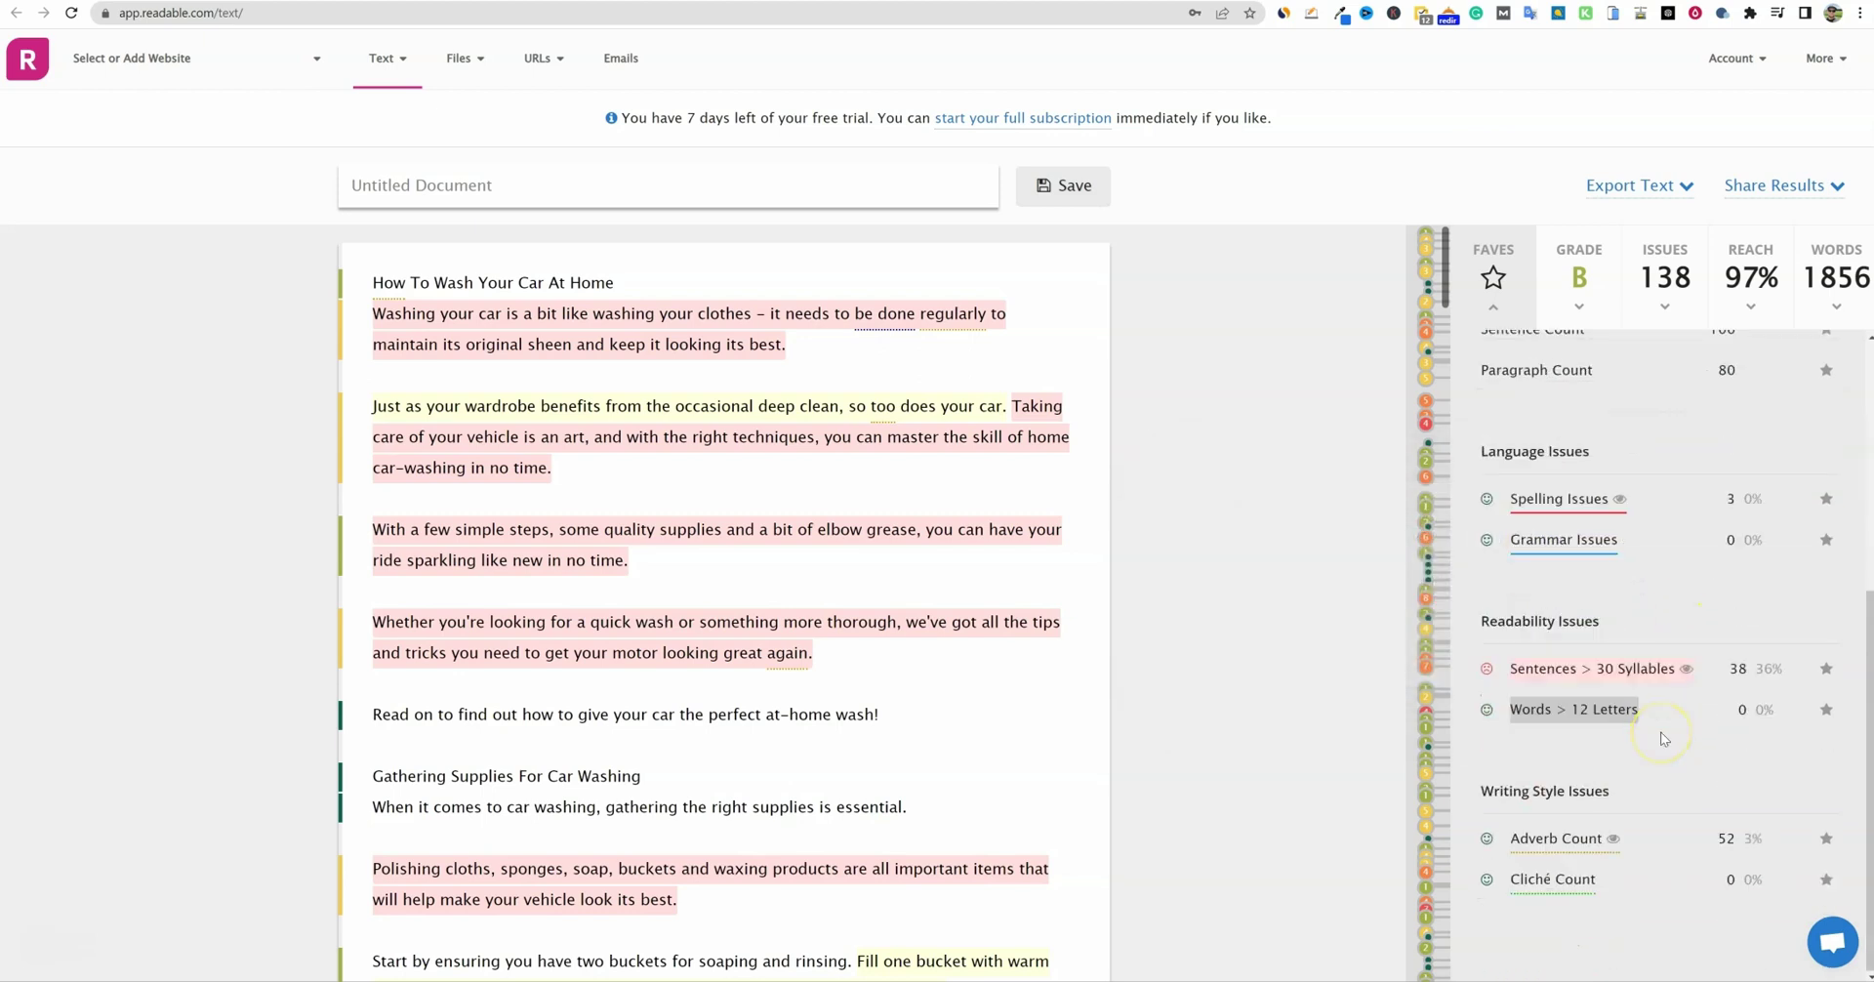
scroll(1591, 805, up, 1)
scroll(1590, 805, up, 3)
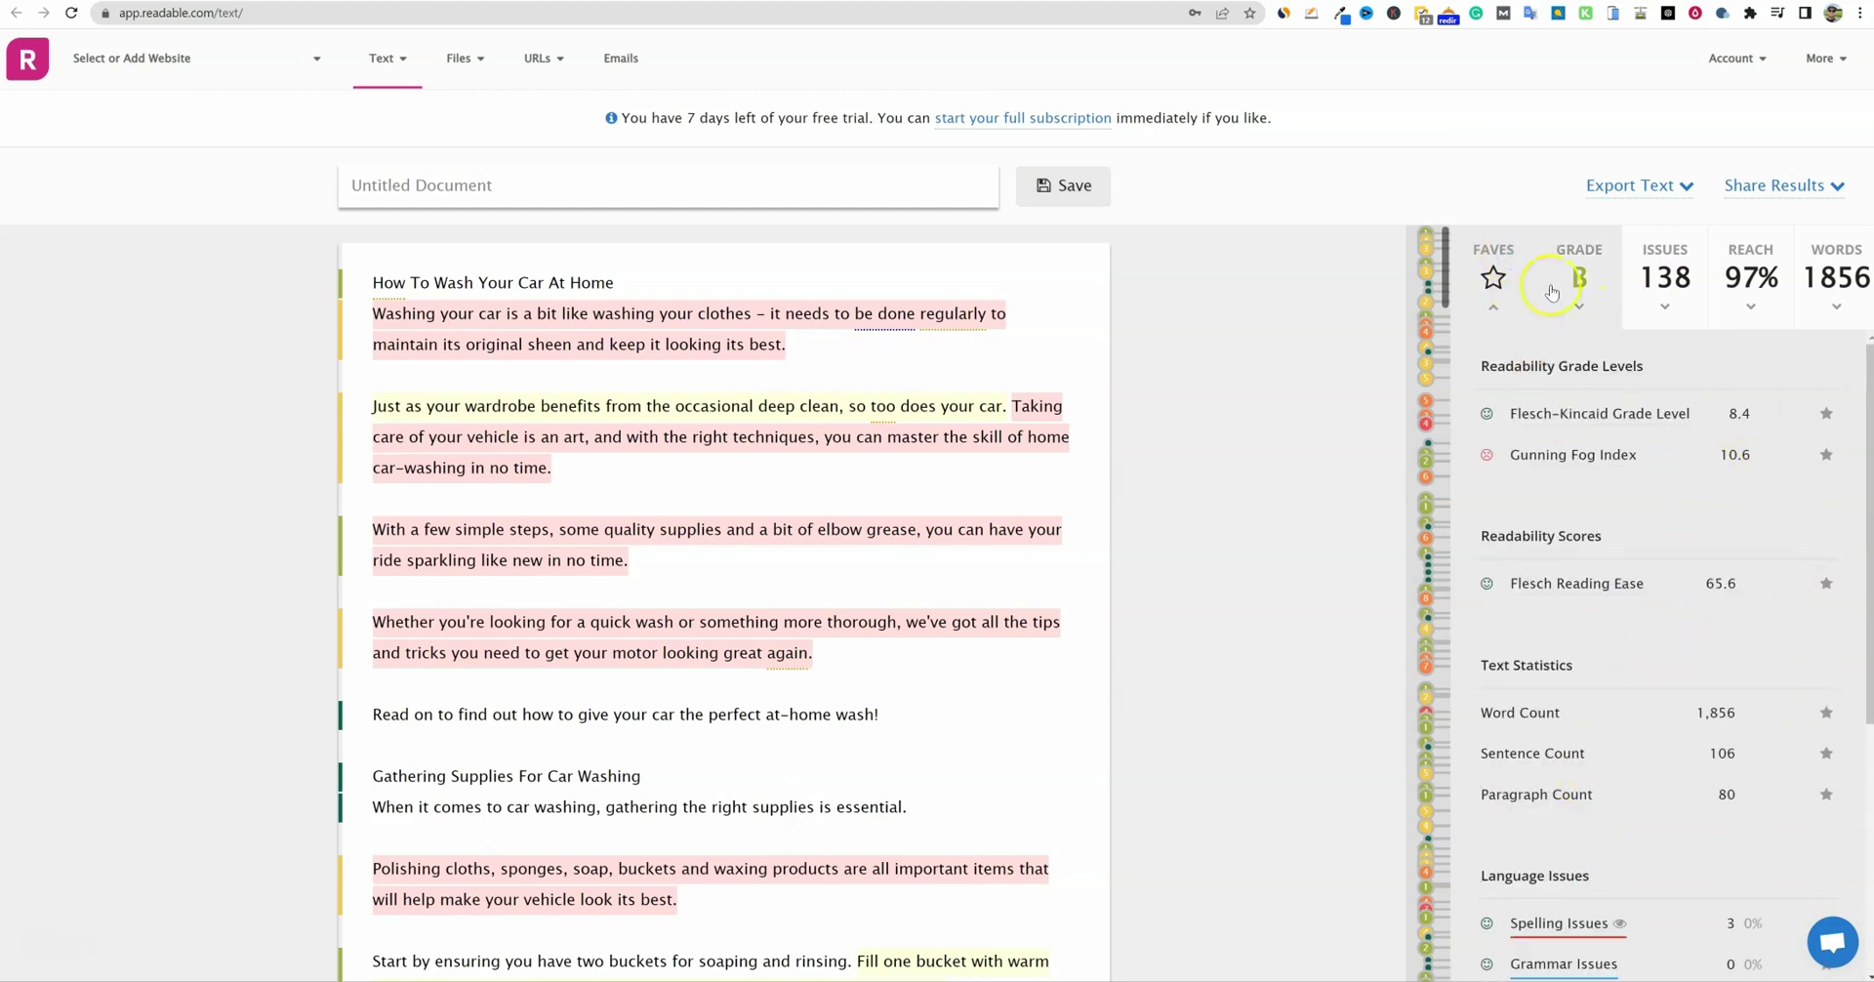
Show Readable's grade details for the article and look through the readability grade levels and scores
click(1578, 266)
scroll(1657, 764, down, 3)
scroll(1656, 764, up, 3)
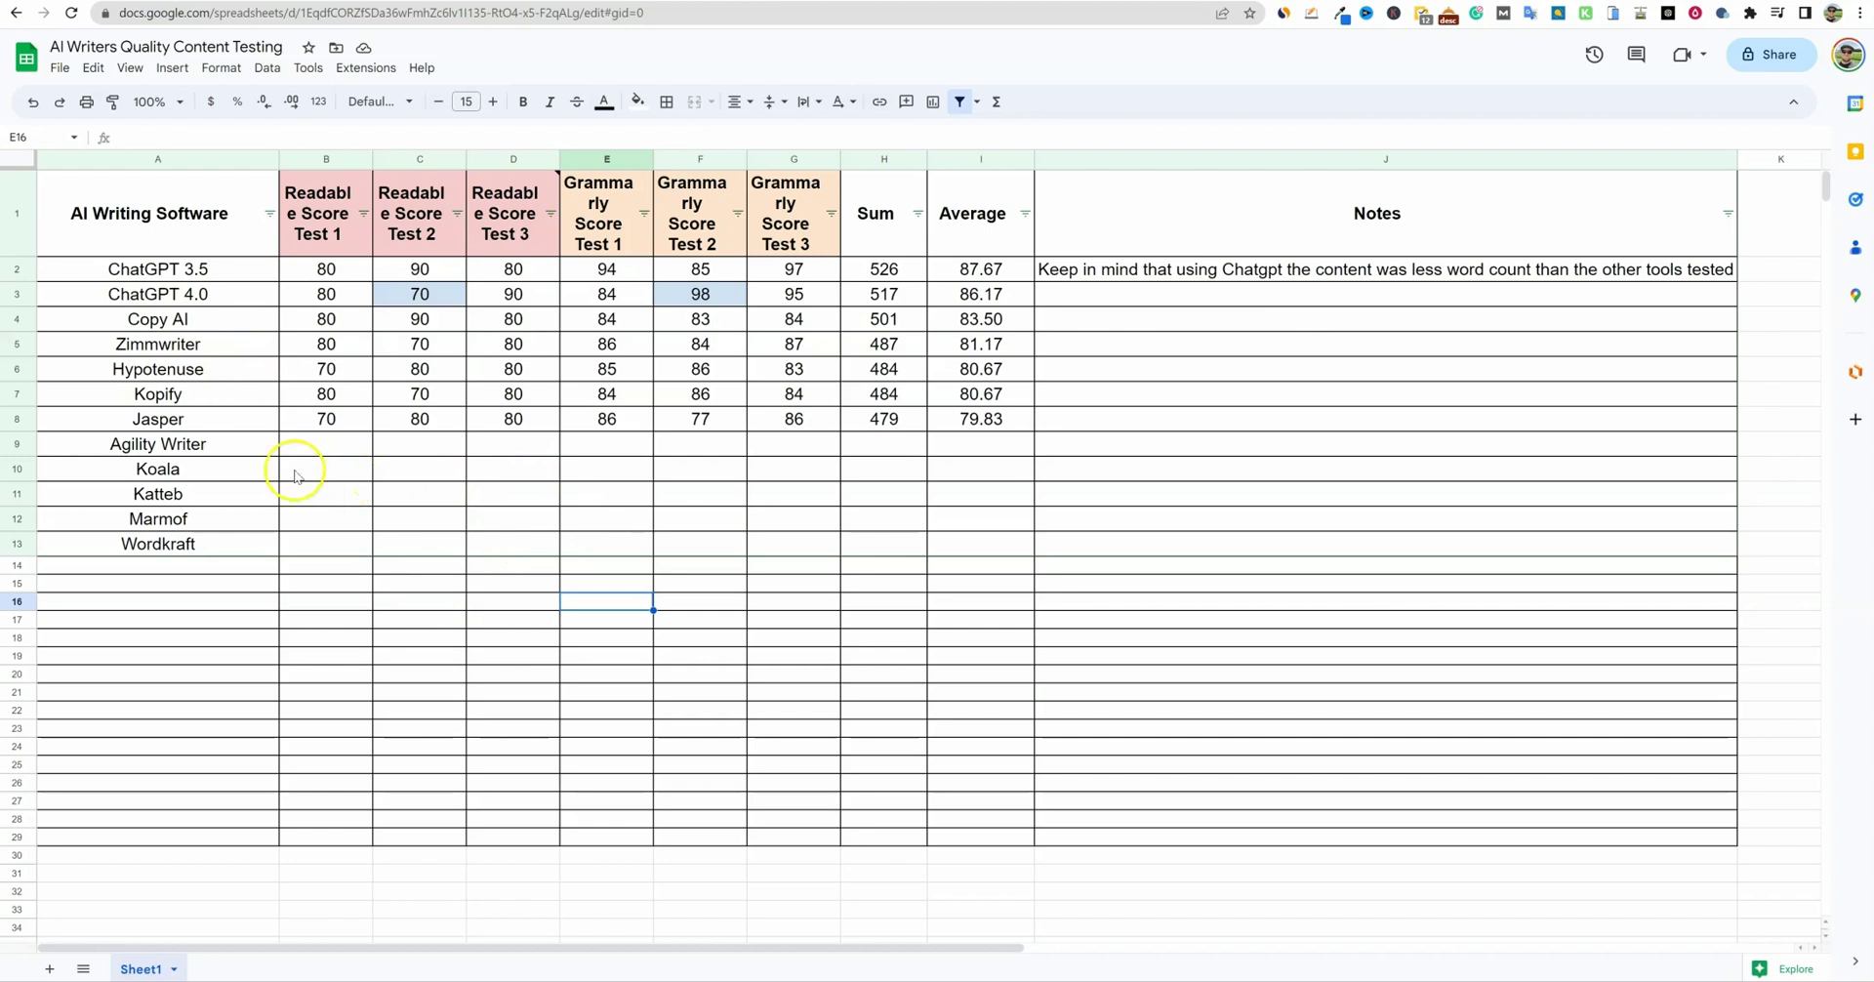
Select the Agility Writer cell in the spreadsheet, then open appsumo.com in a new tab and list its software sorted by Latest
click(156, 444)
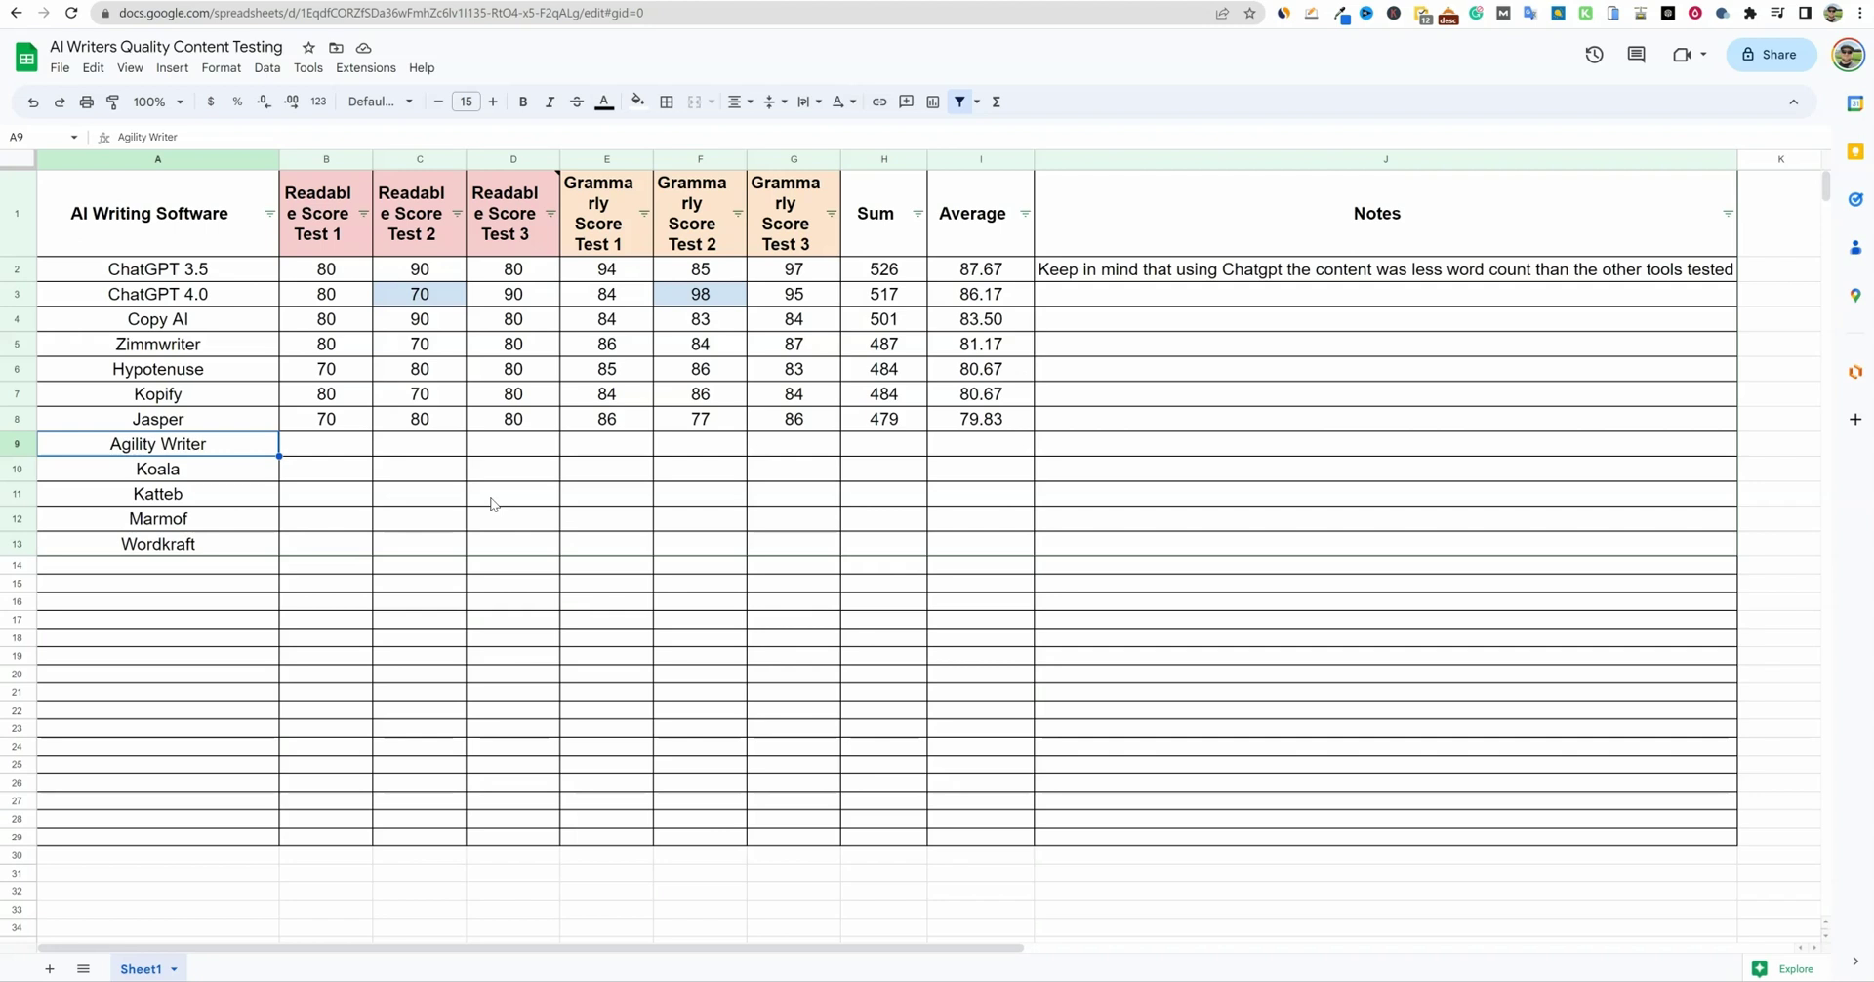
key(ctrl+t)
text(appsumo.com)
key(Return)
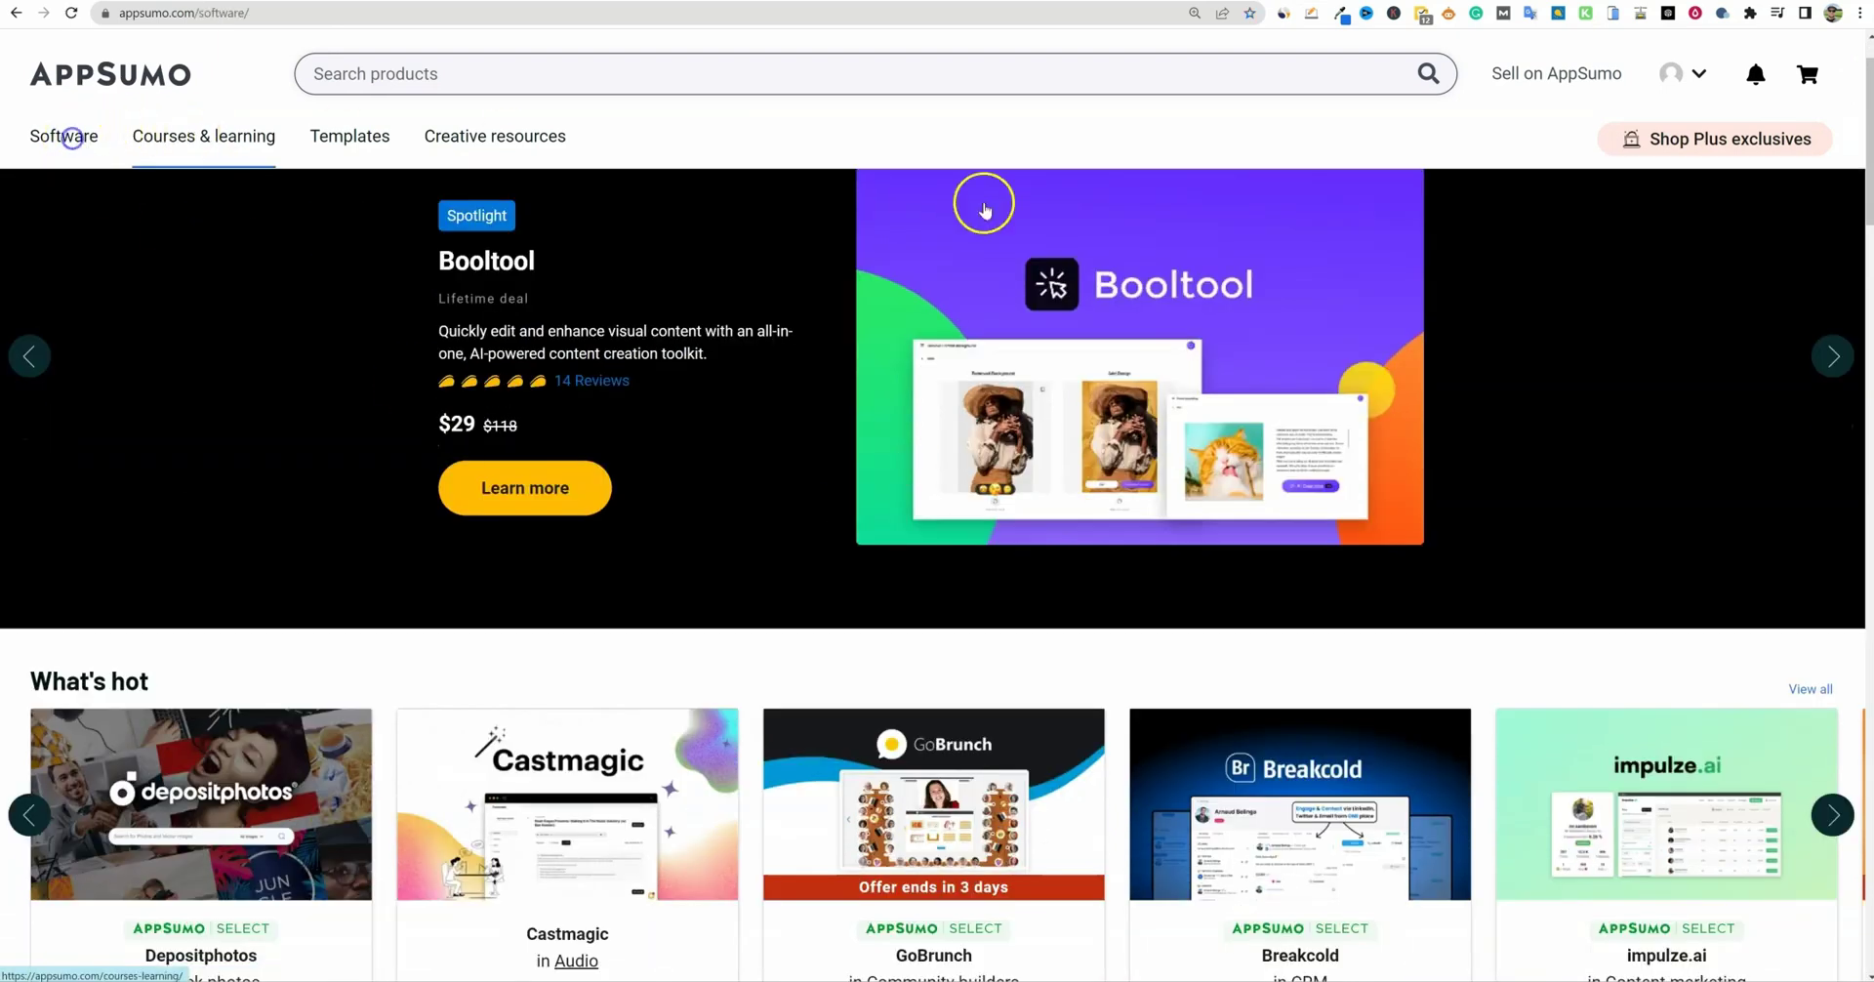
click(63, 136)
click(1683, 257)
click(1625, 328)
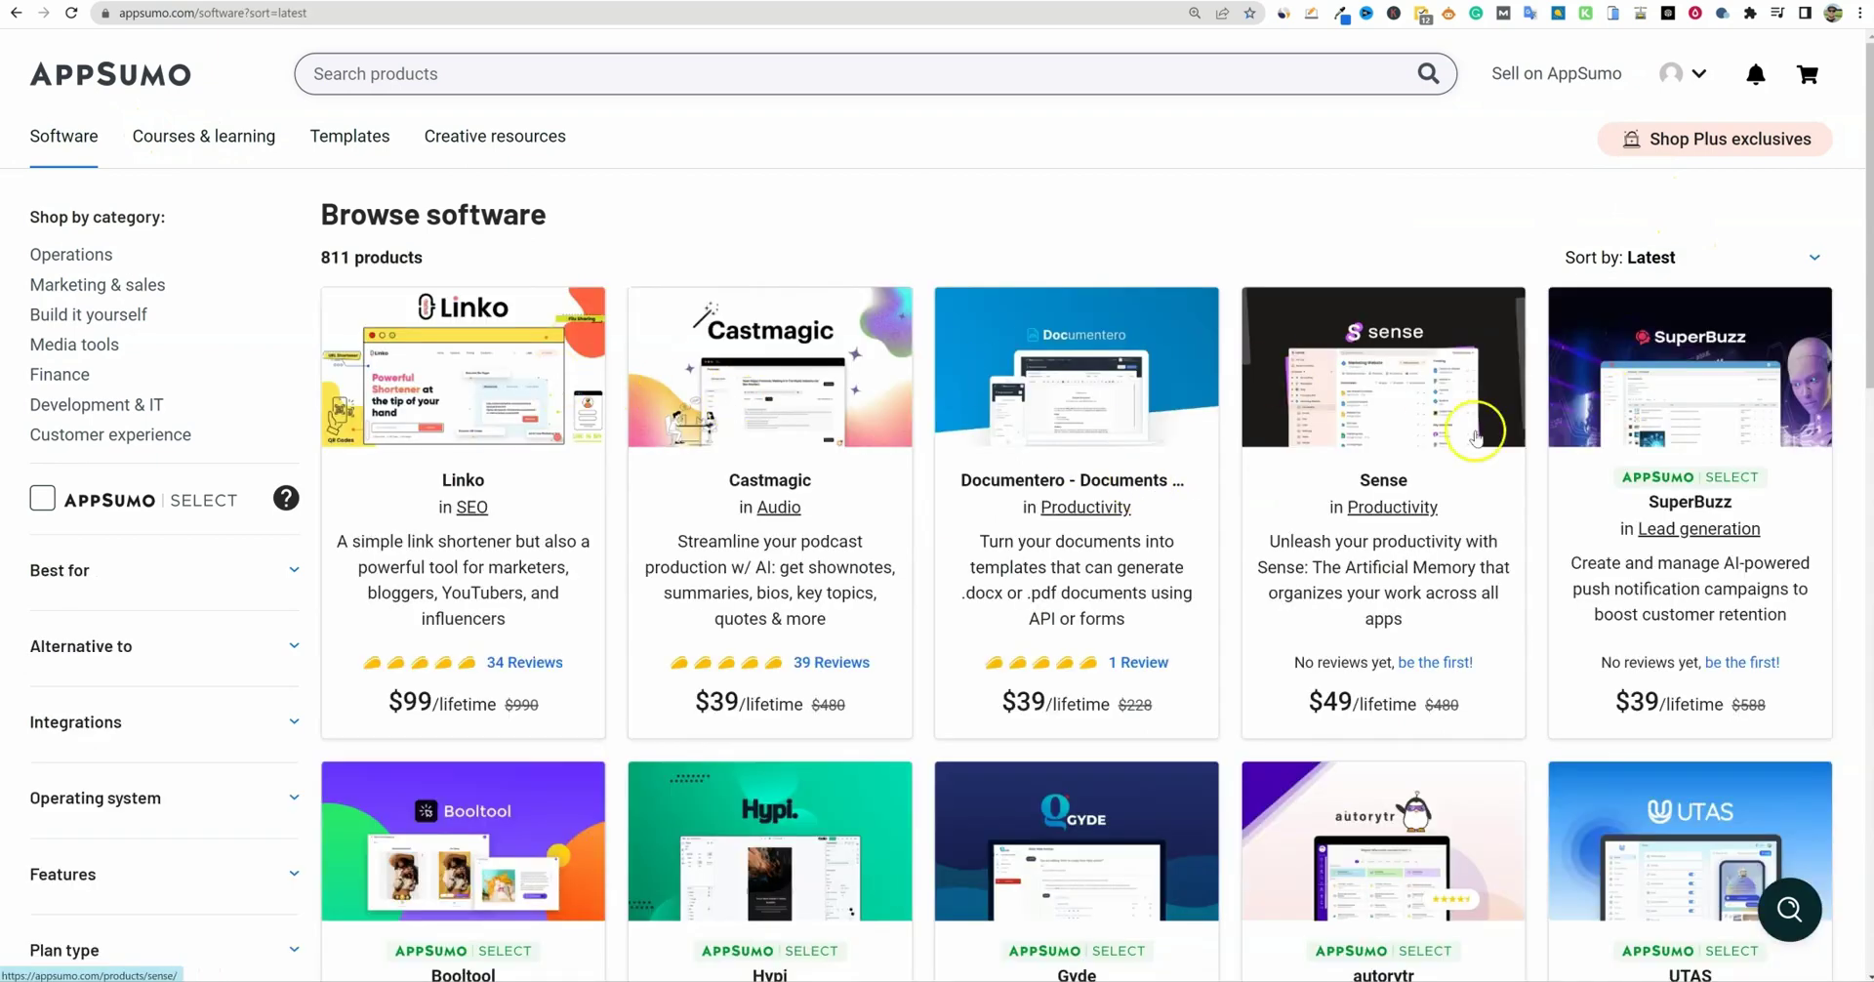
Browse AppSumo's latest software deals for AI writing and content tools
scroll(1425, 455, down, 4)
scroll(1277, 525, down, 4)
scroll(1278, 596, down, 5)
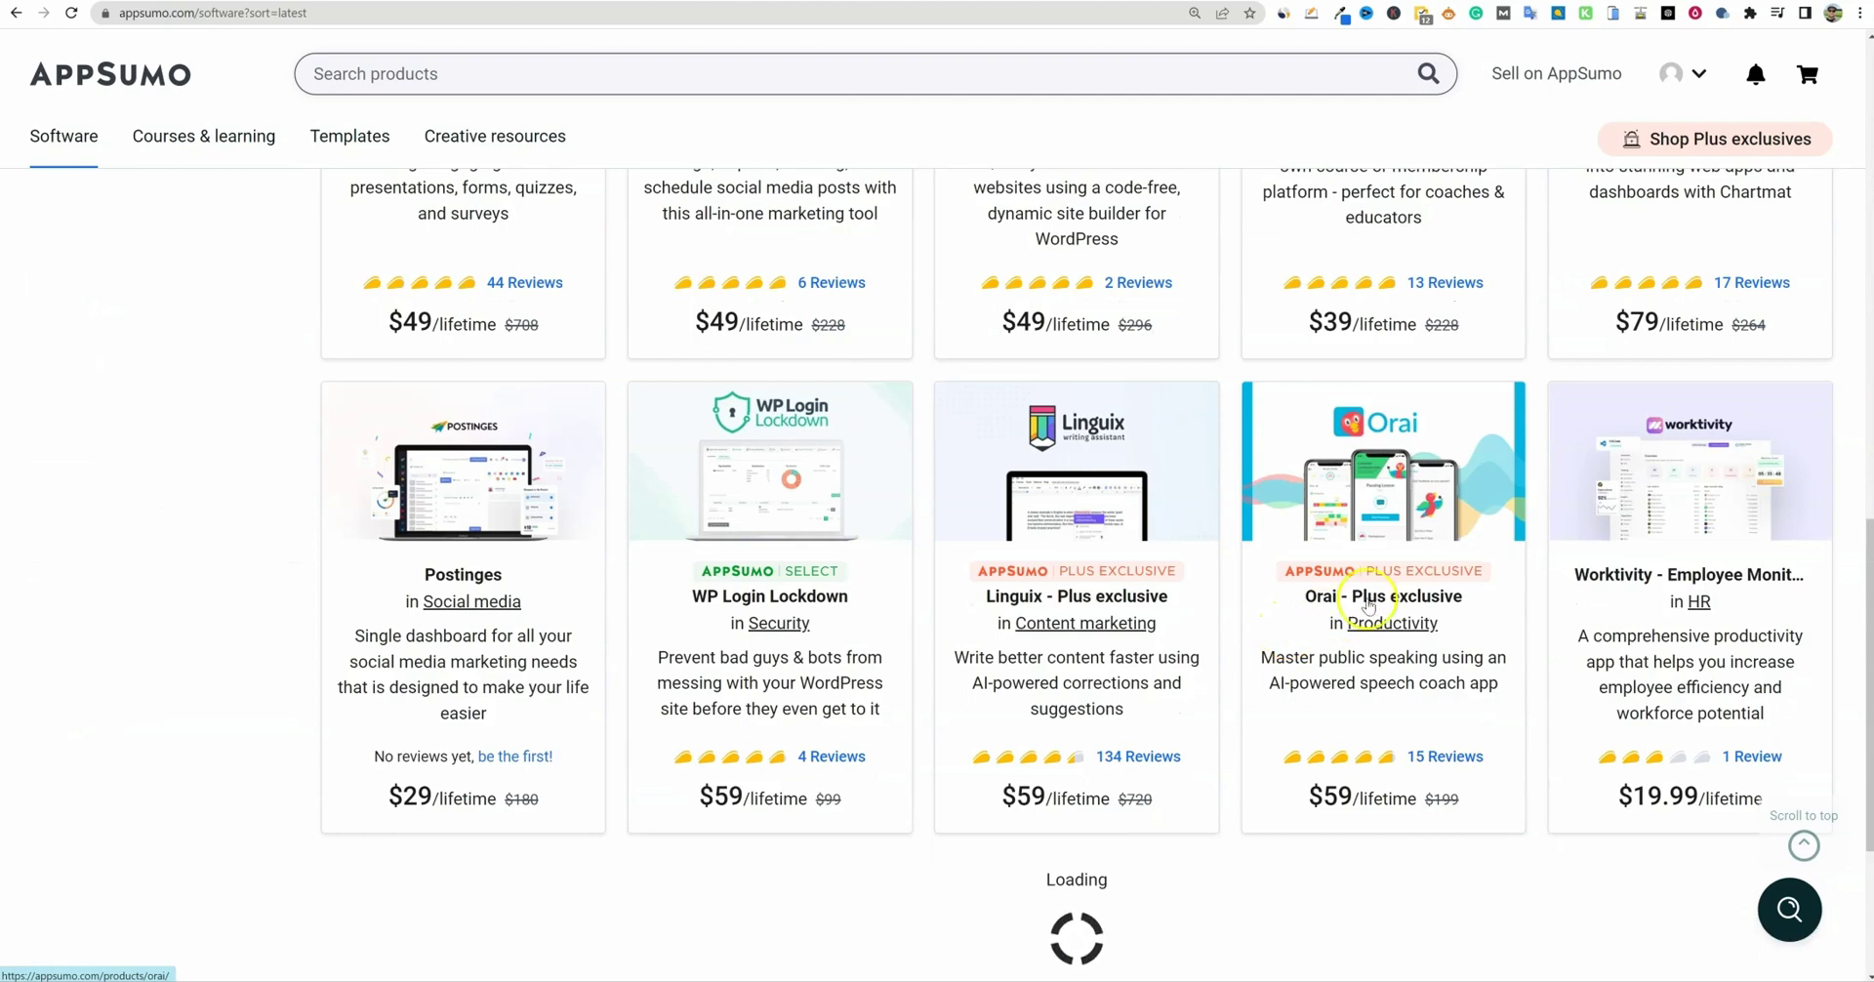
scroll(1015, 480, up, 10)
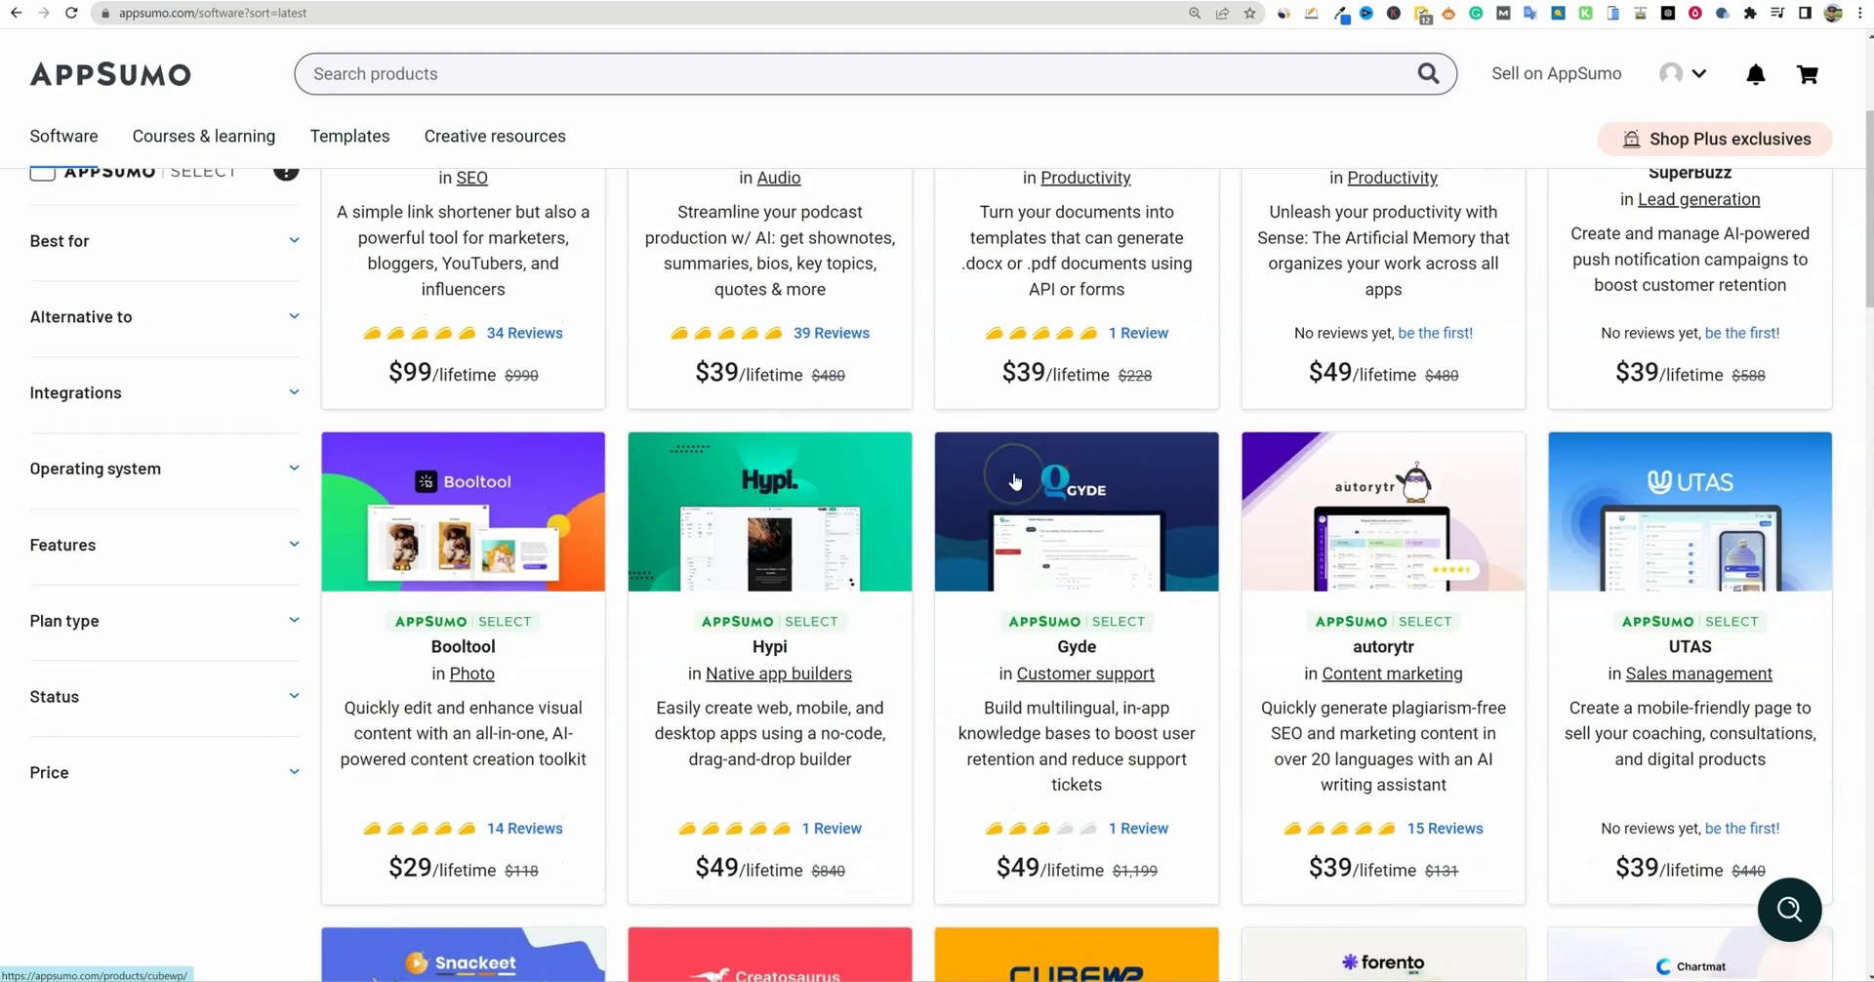
scroll(1015, 481, up, 3)
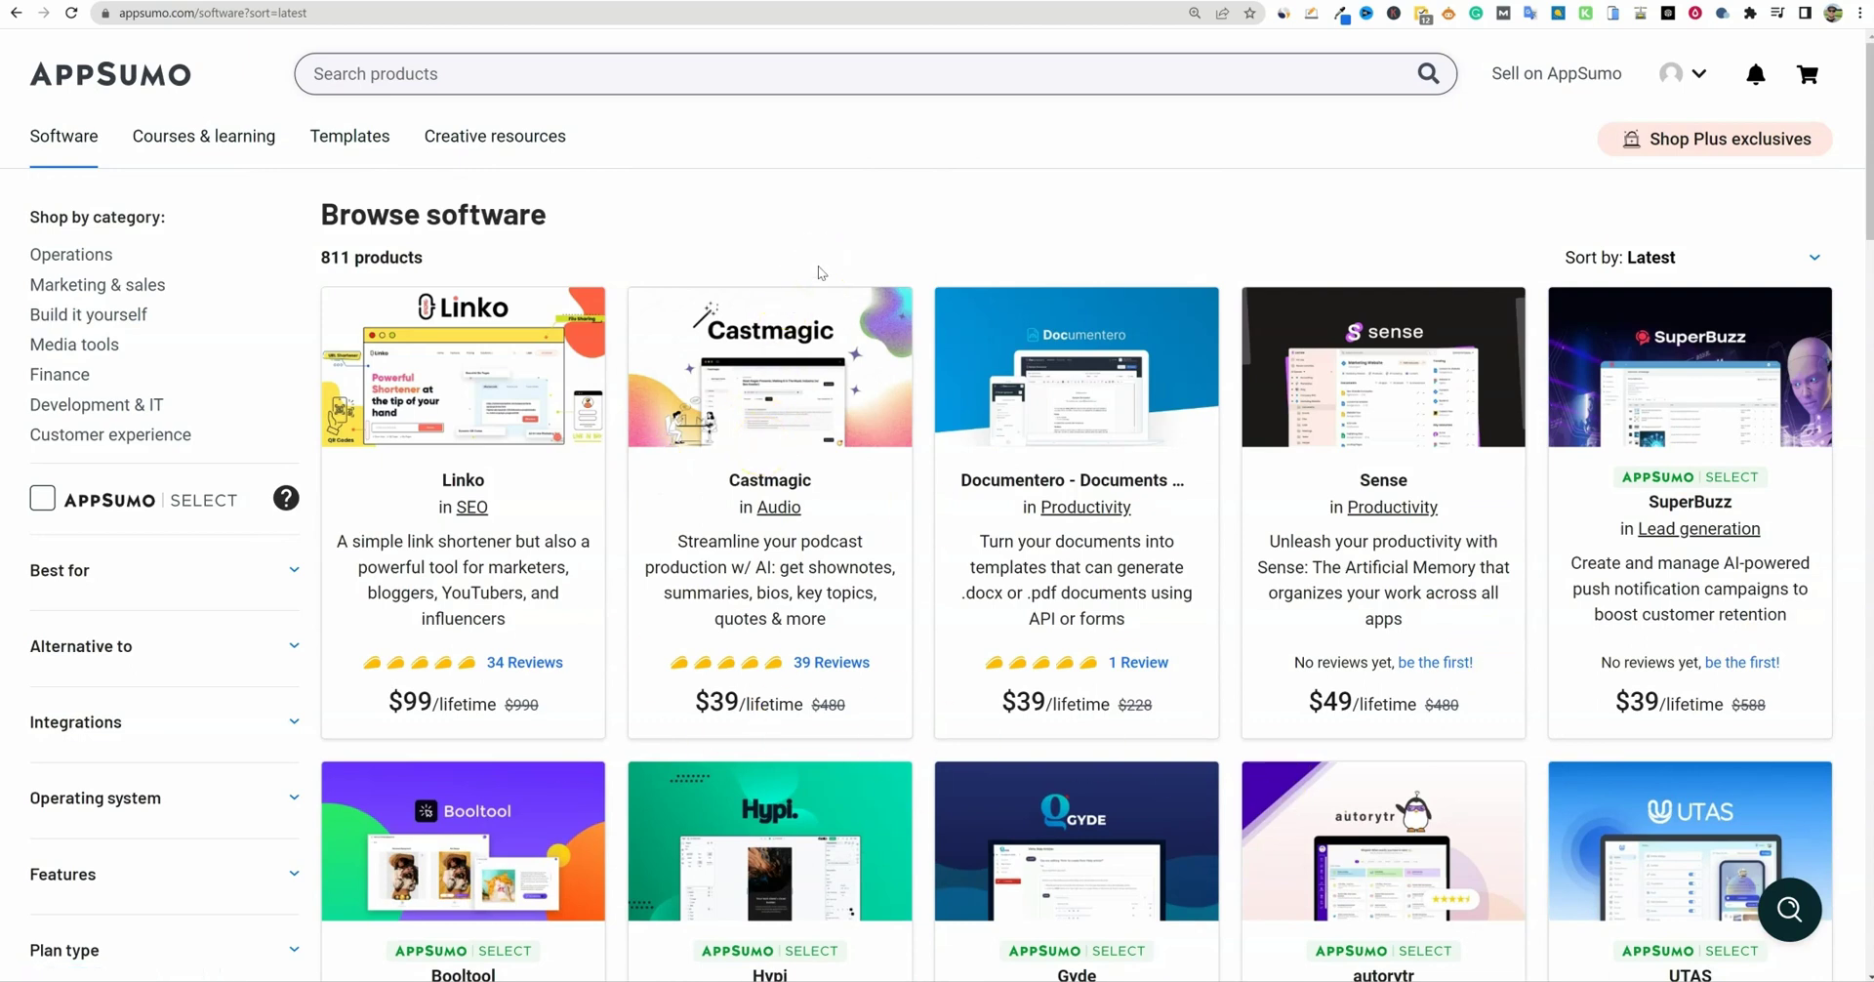
click(819, 267)
scroll(1349, 373, down, 6)
scroll(1350, 372, up, 2)
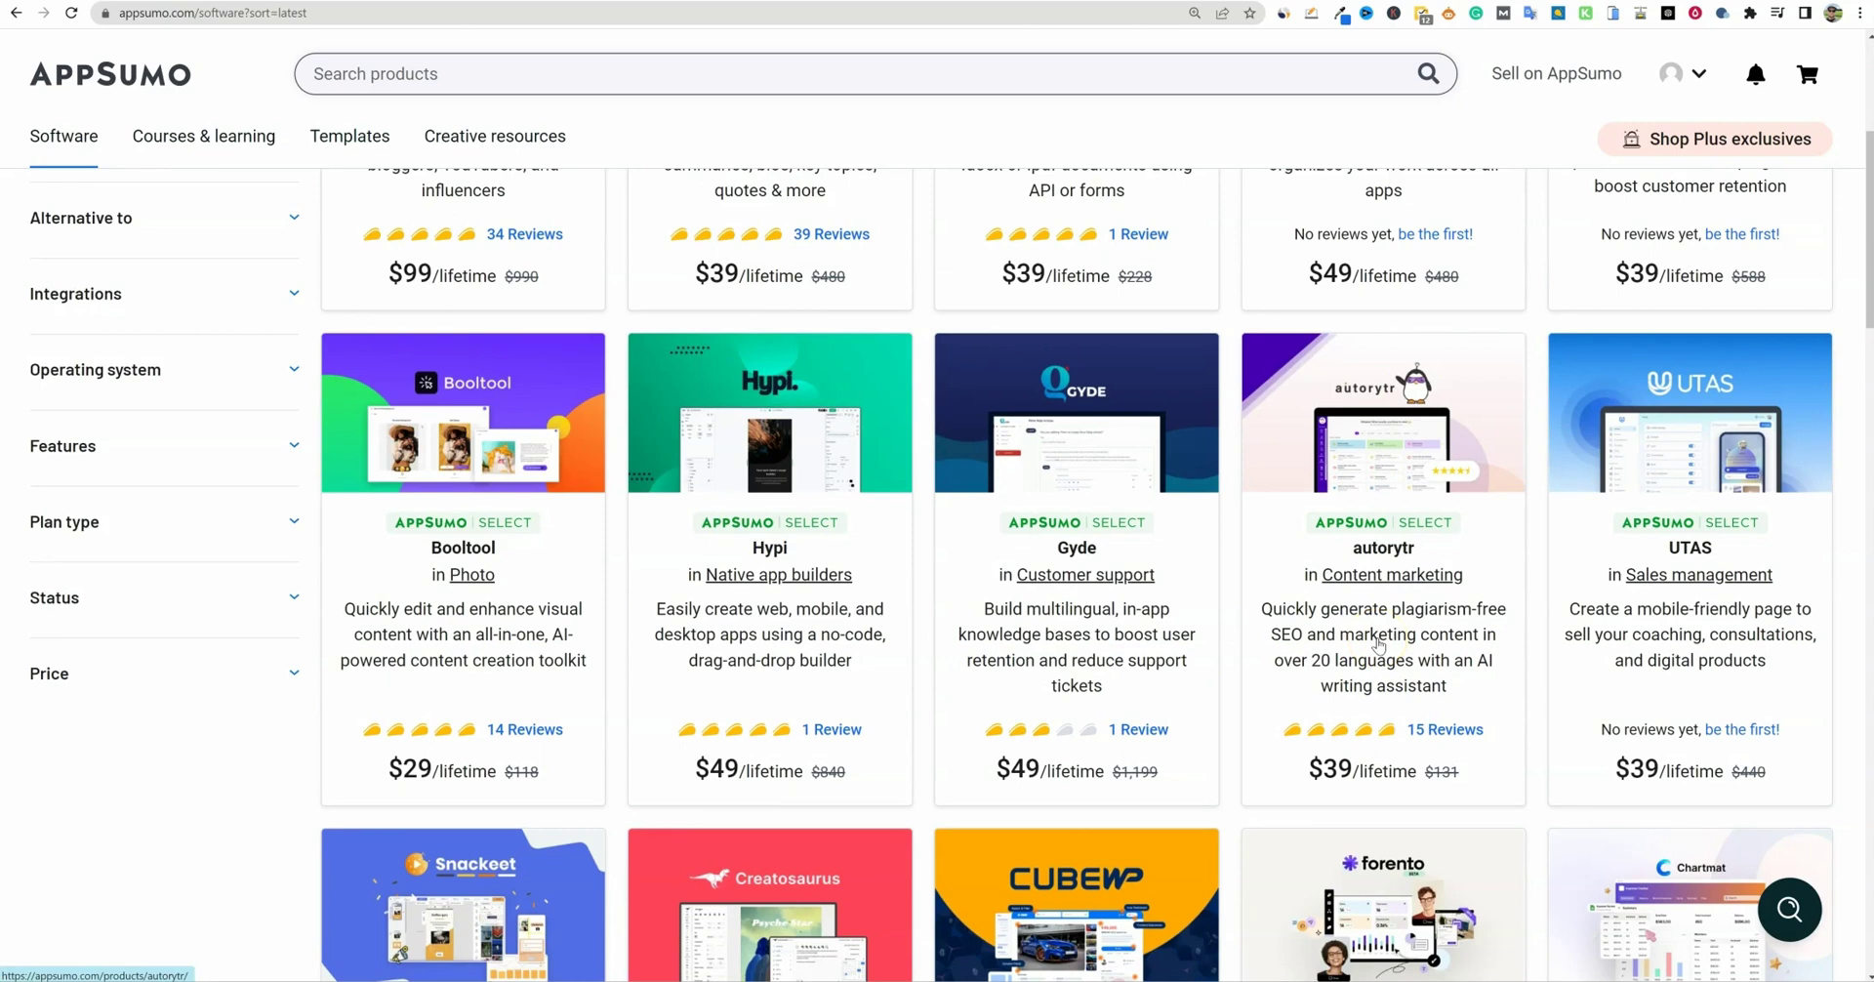
scroll(1378, 644, up, 4)
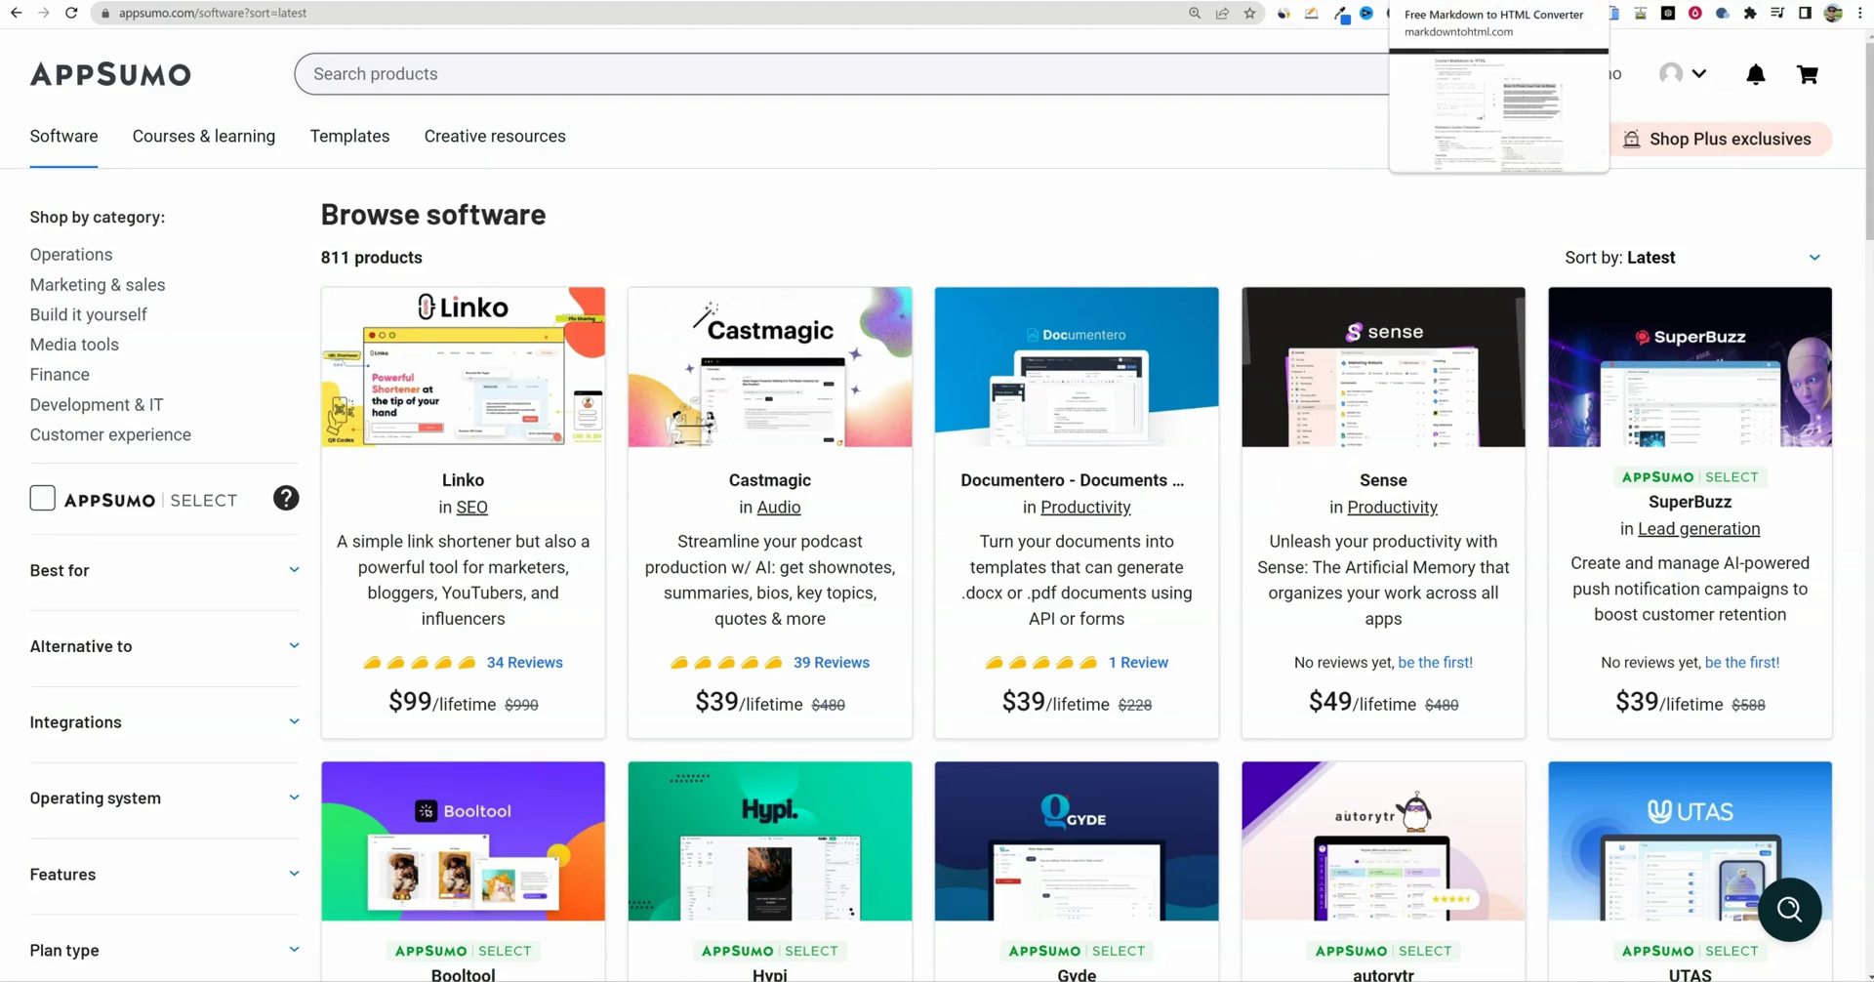
Return to the AI Writers Quality Content Testing spreadsheet and highlight the ChatGPT 3.5 and ChatGPT 4.0 rows through the Average column
key(ctrl+Tab)
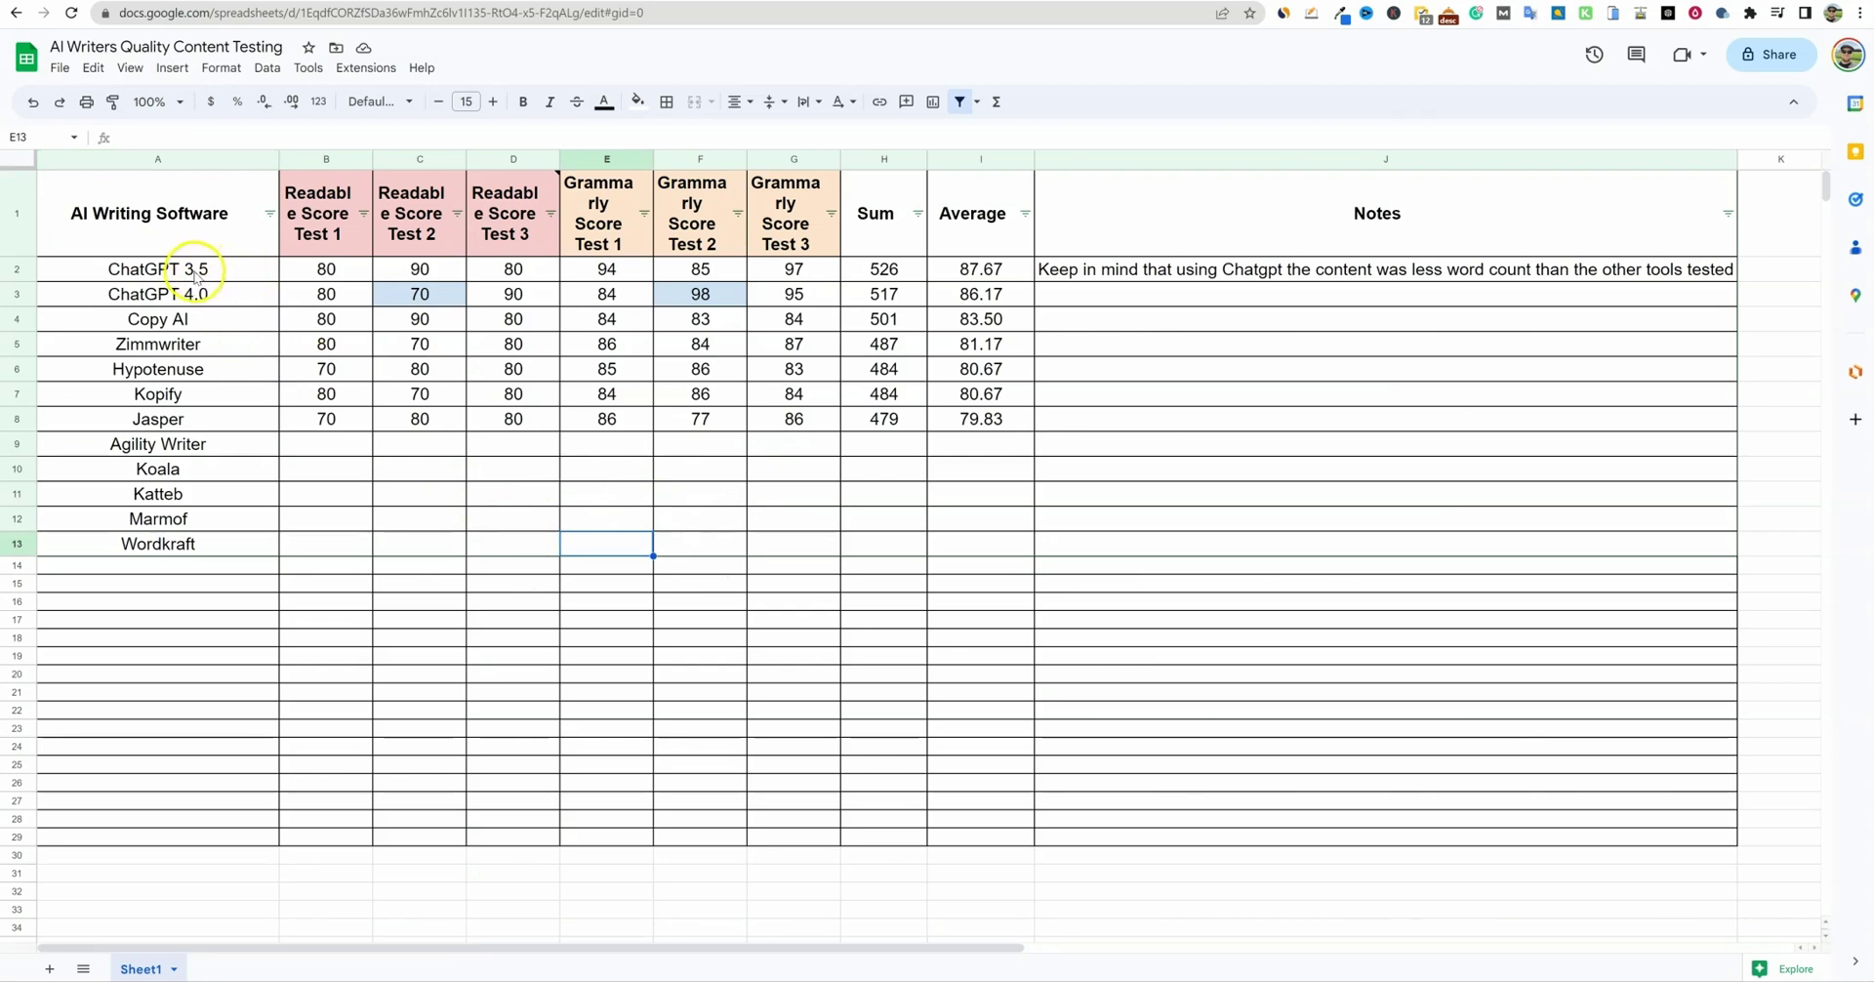
click(193, 269)
drag(193, 270, 953, 293)
click(463, 525)
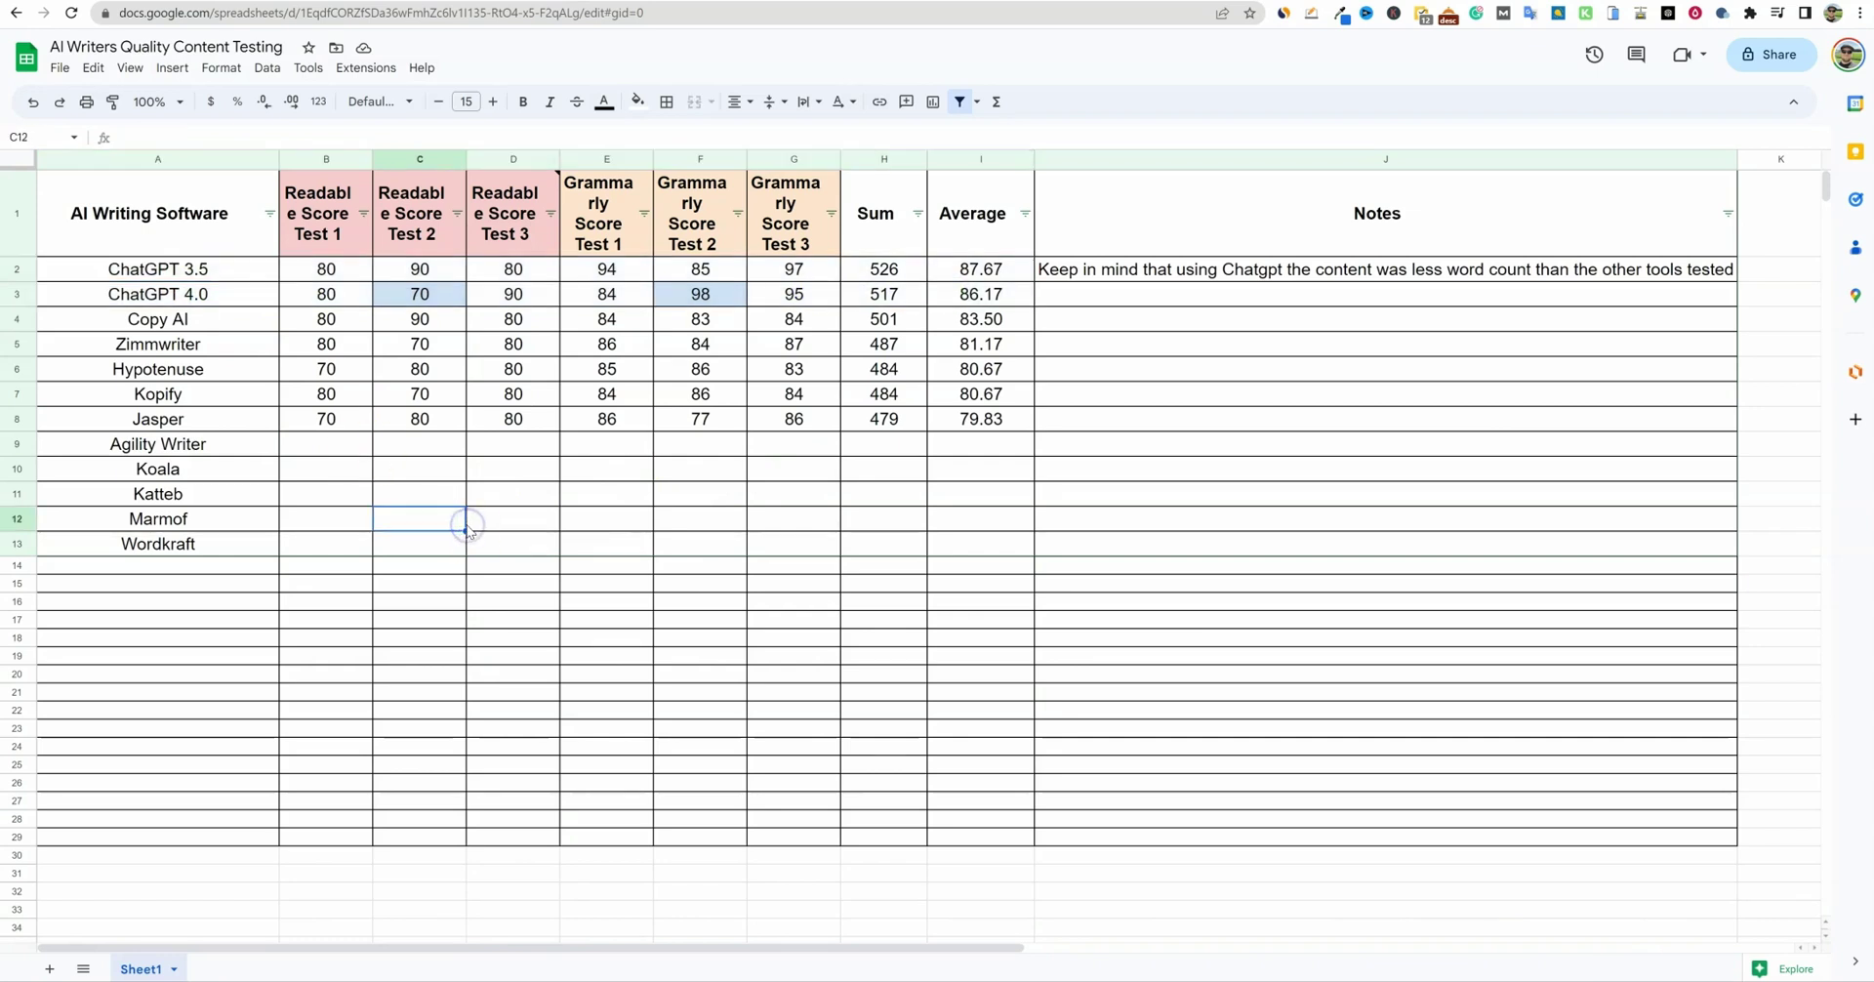
Point out the Readable Score test columns and switch to Readable's grade details for the car-washing article
click(331, 211)
mouse_move(512, 213)
key(ctrl+Tab)
click(808, 402)
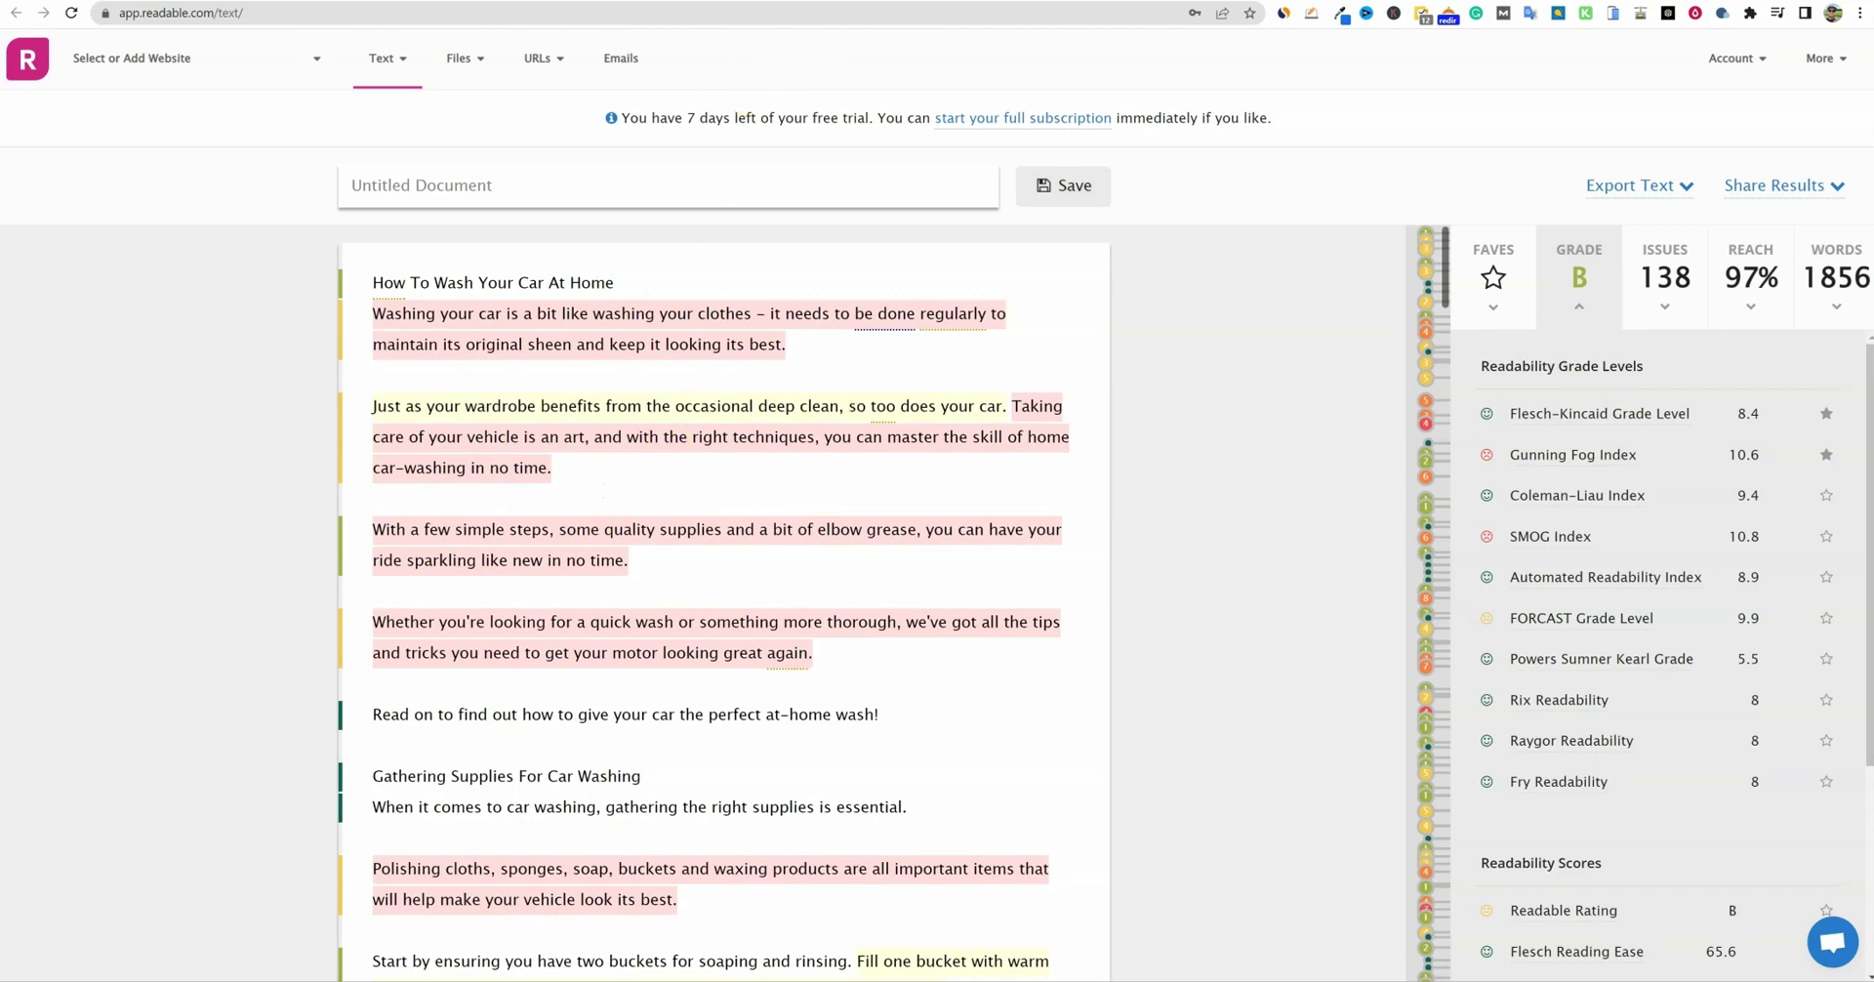
Return to the AI writers spreadsheet and copy the ChatGPT 3.5 word-count note down to the ChatGPT 4.0 row
key(ctrl+Tab)
click(1157, 275)
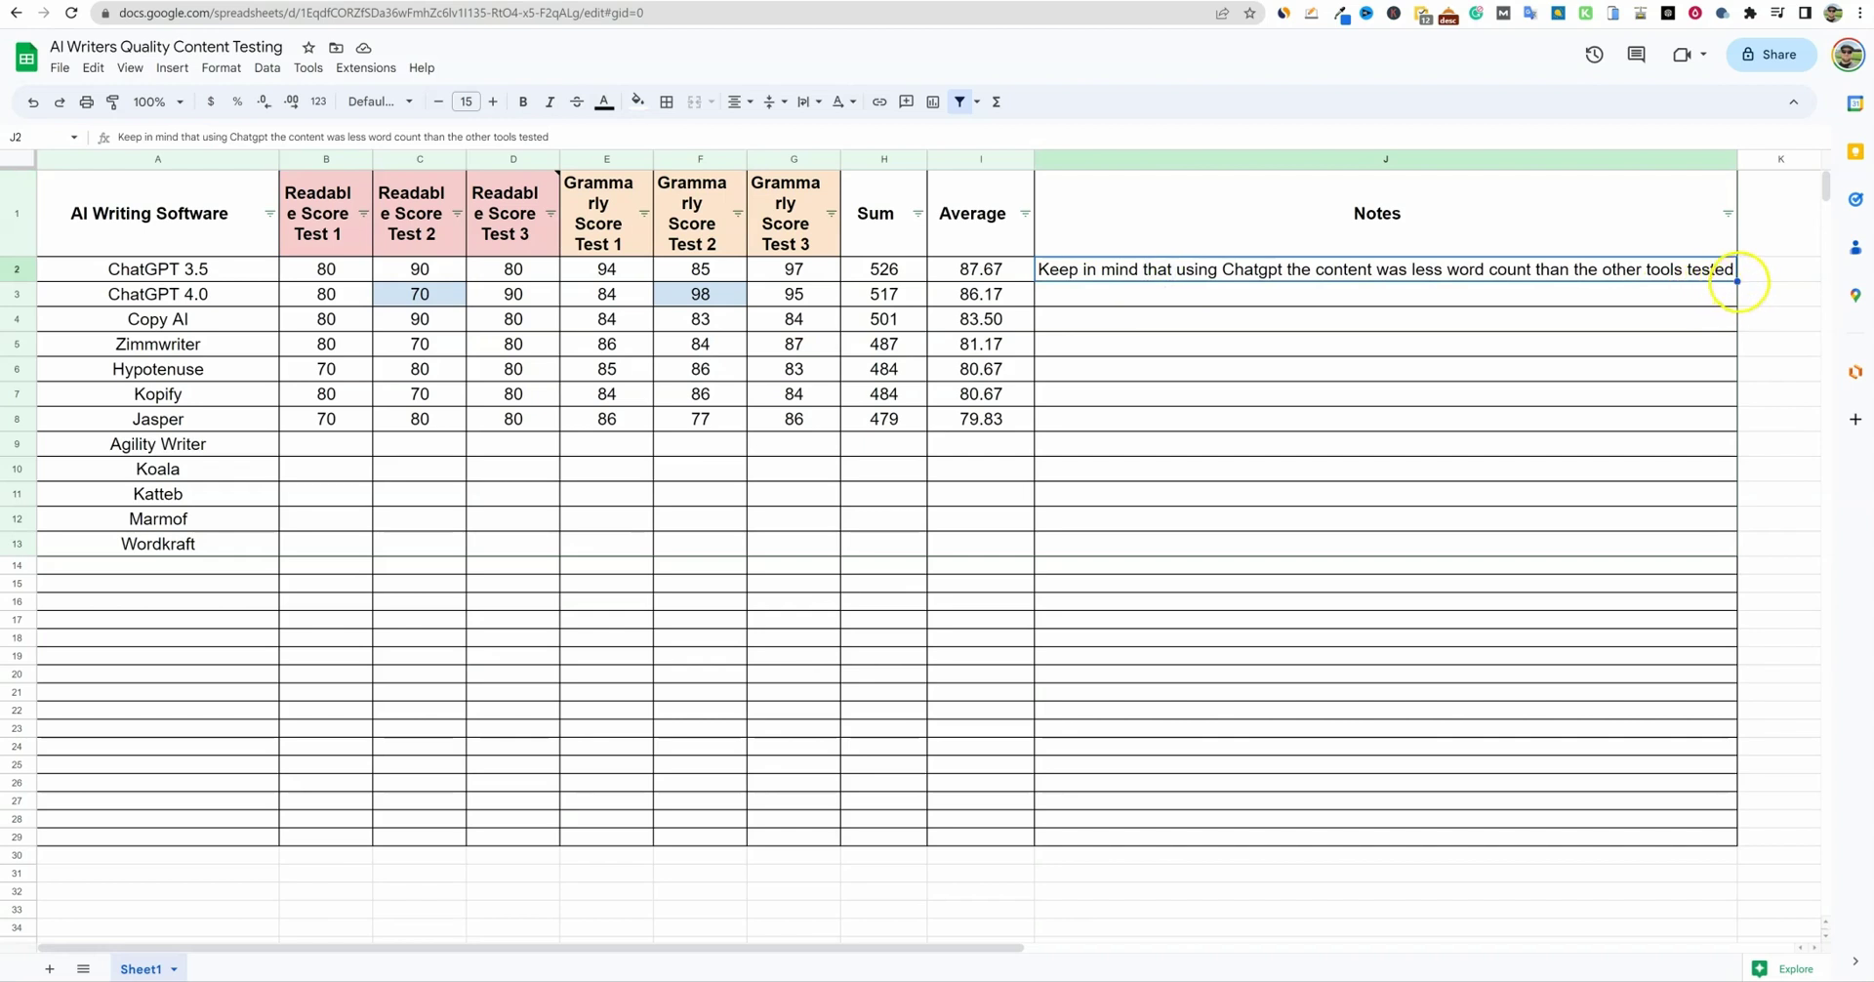
drag(1737, 281, 1736, 305)
click(1300, 357)
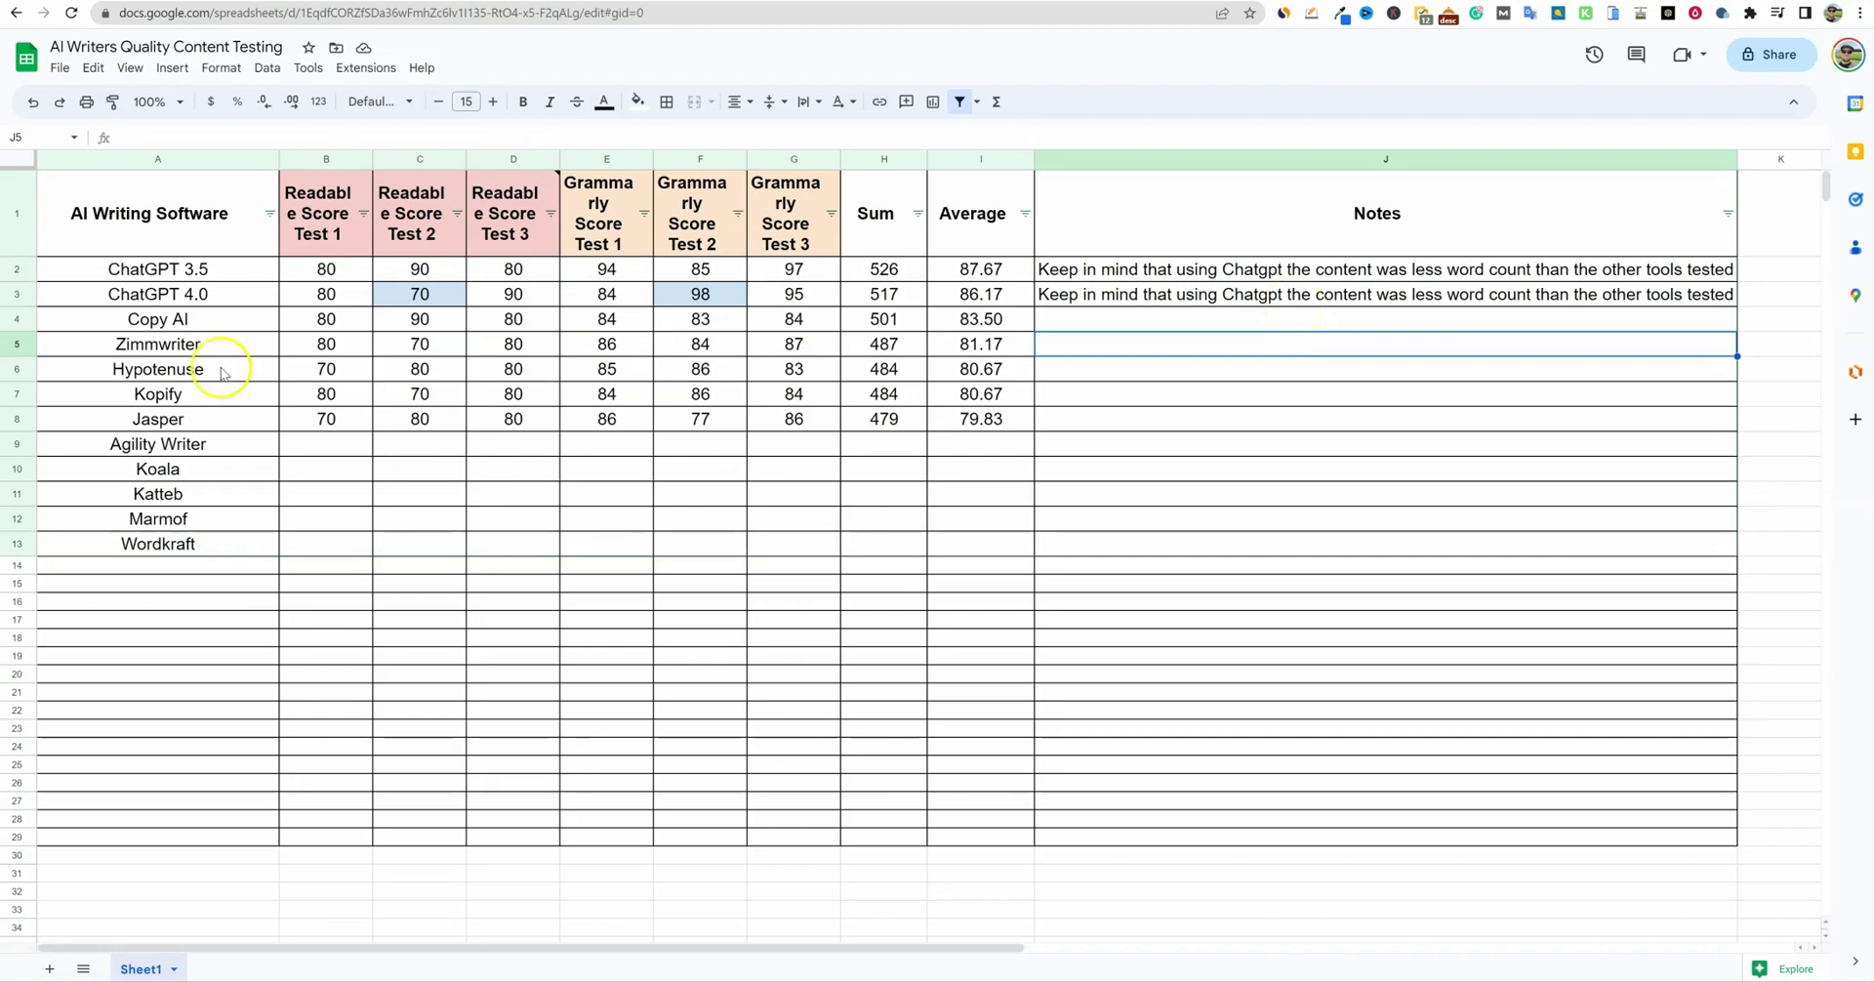
Highlight the Copy AI row, the two ChatGPT rows with their sums, and all filled averages to compare scores
drag(190, 318, 971, 325)
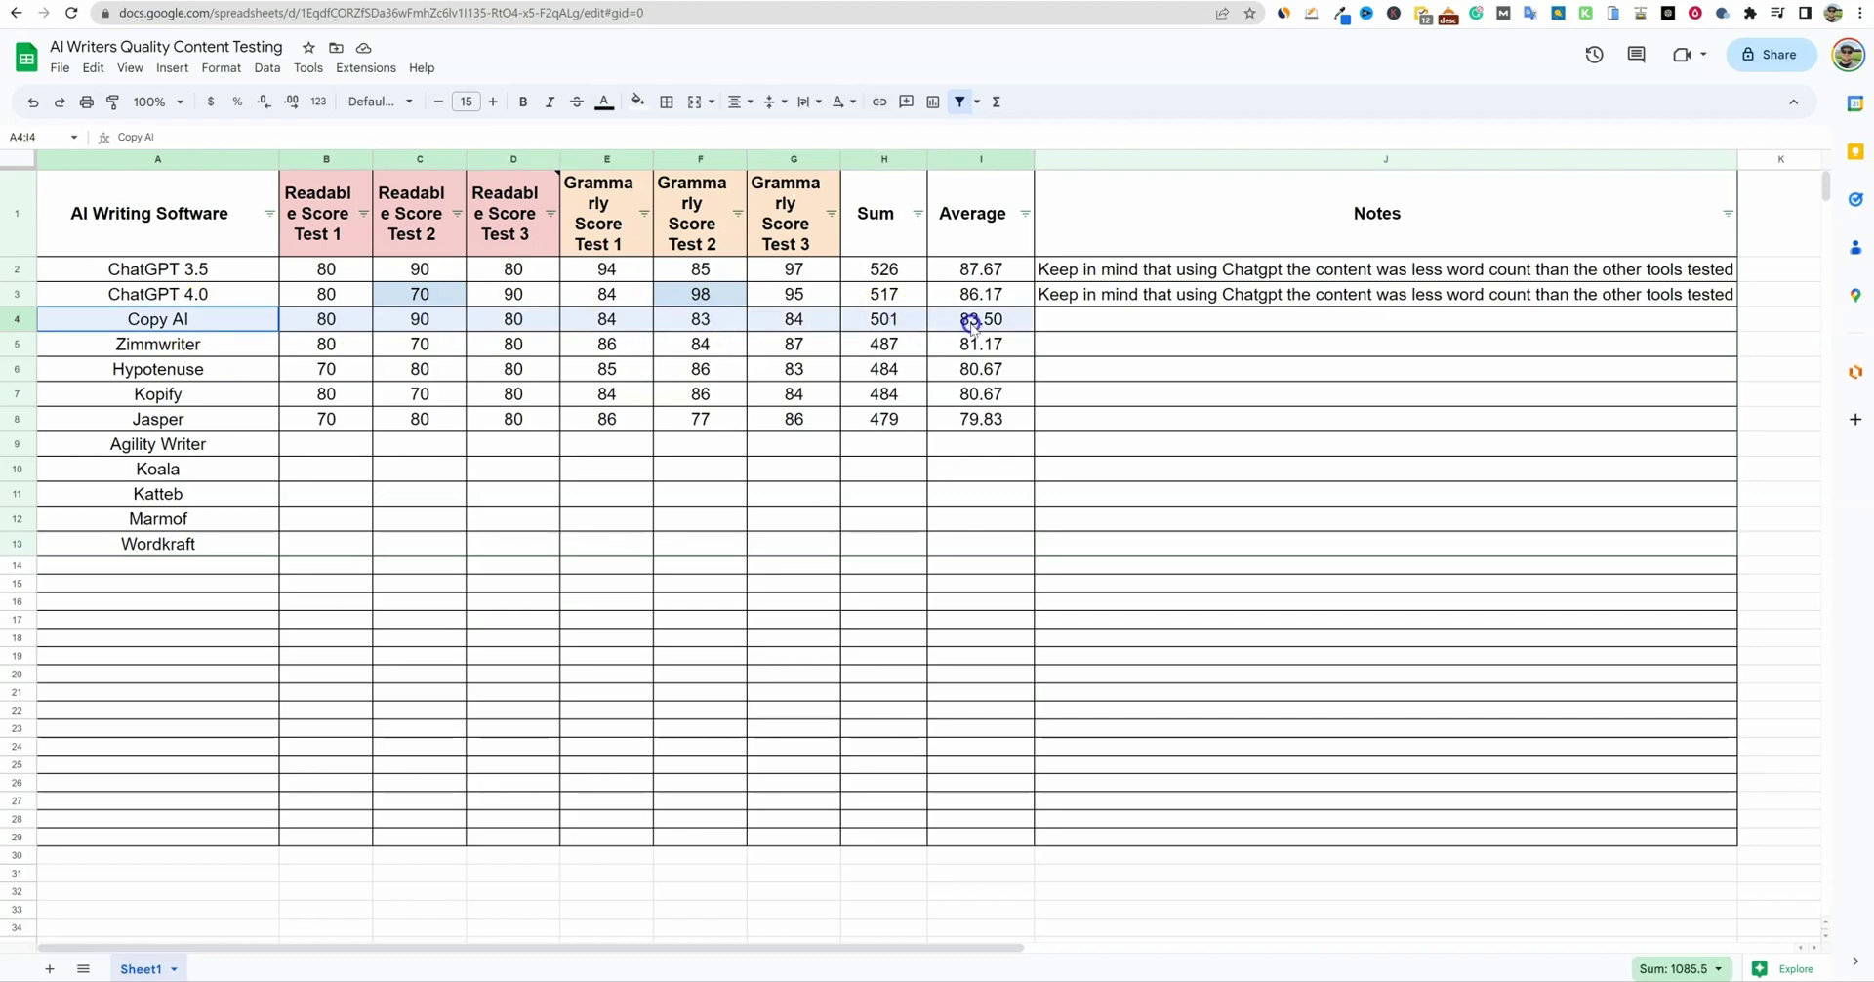
drag(161, 270, 979, 297)
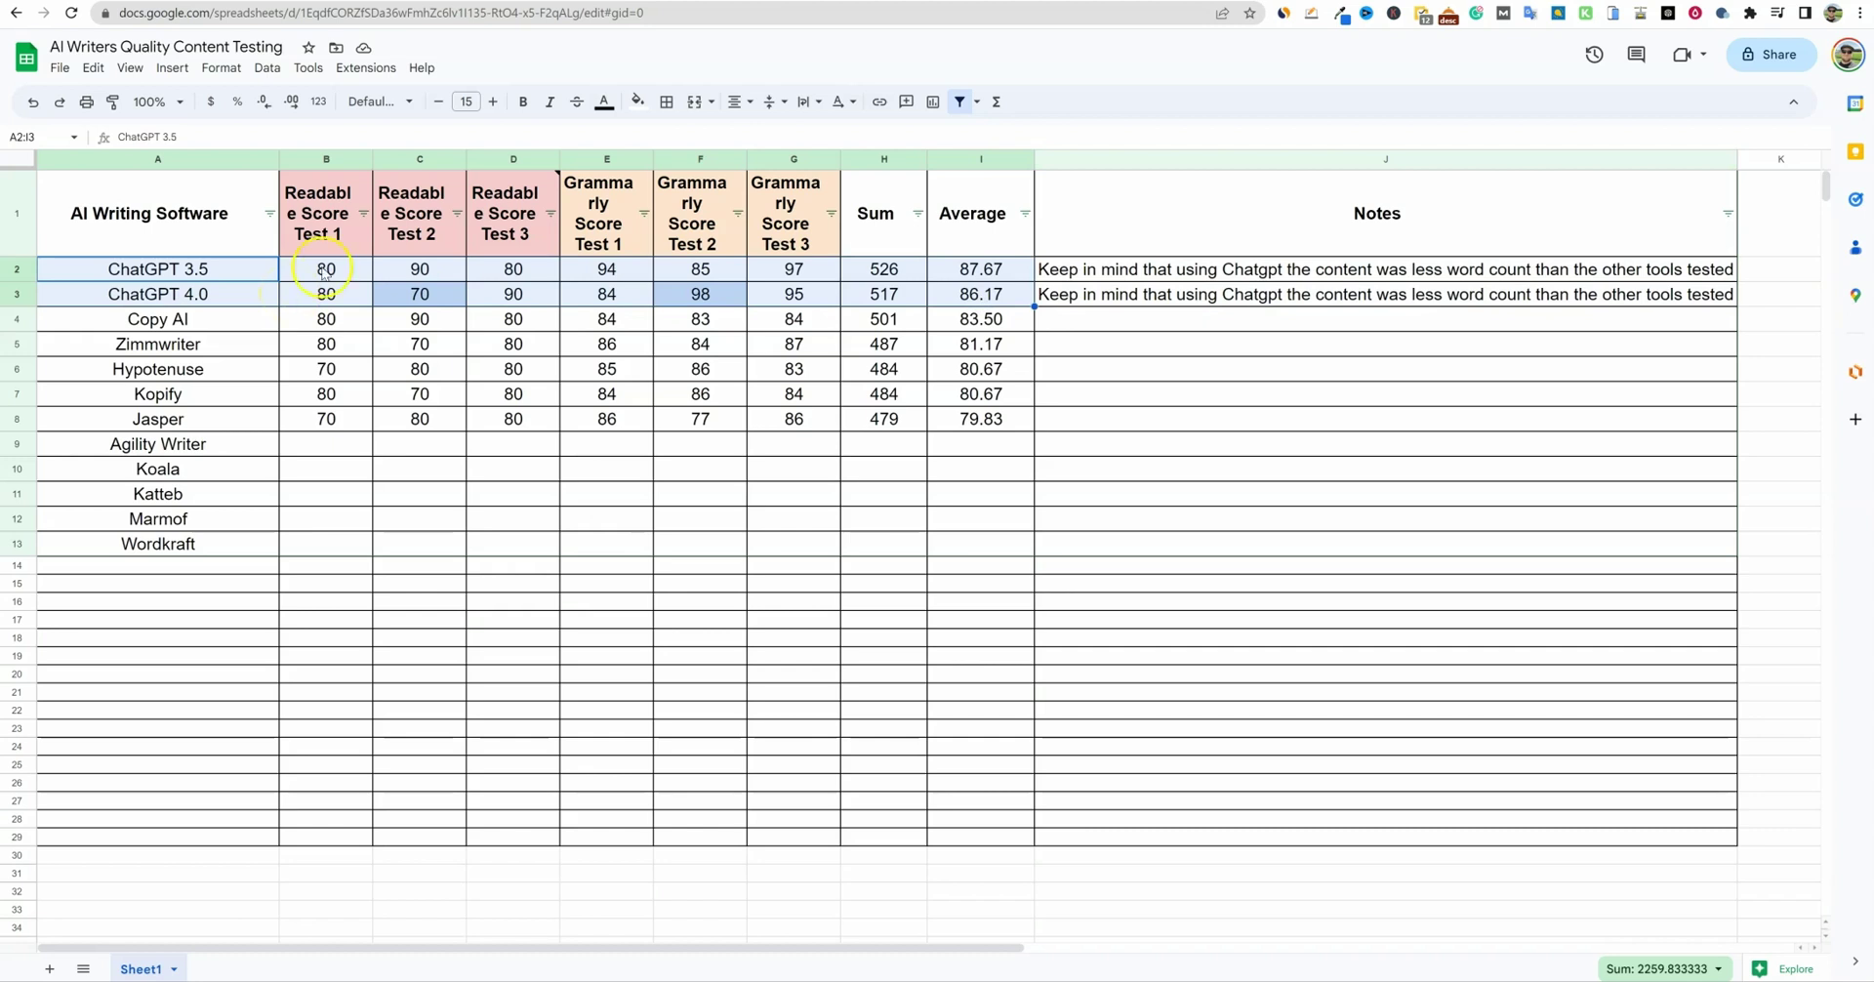
drag(218, 275, 215, 297)
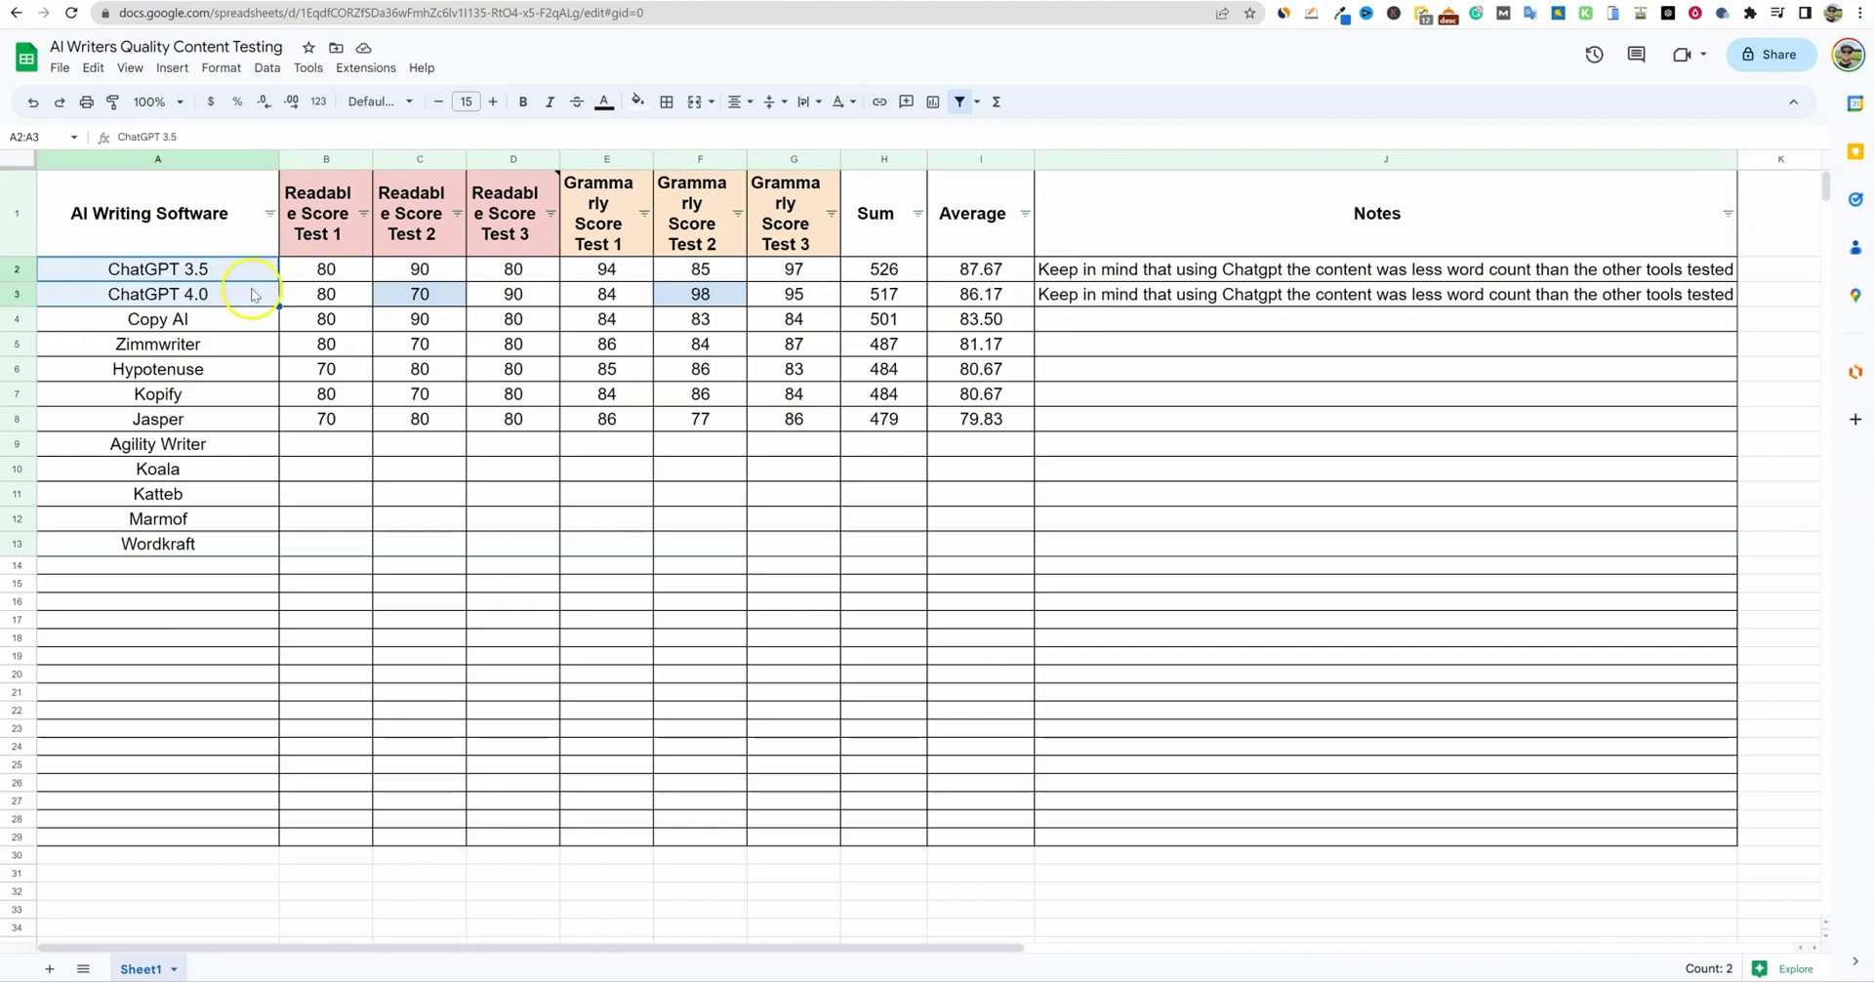
drag(883, 270, 896, 298)
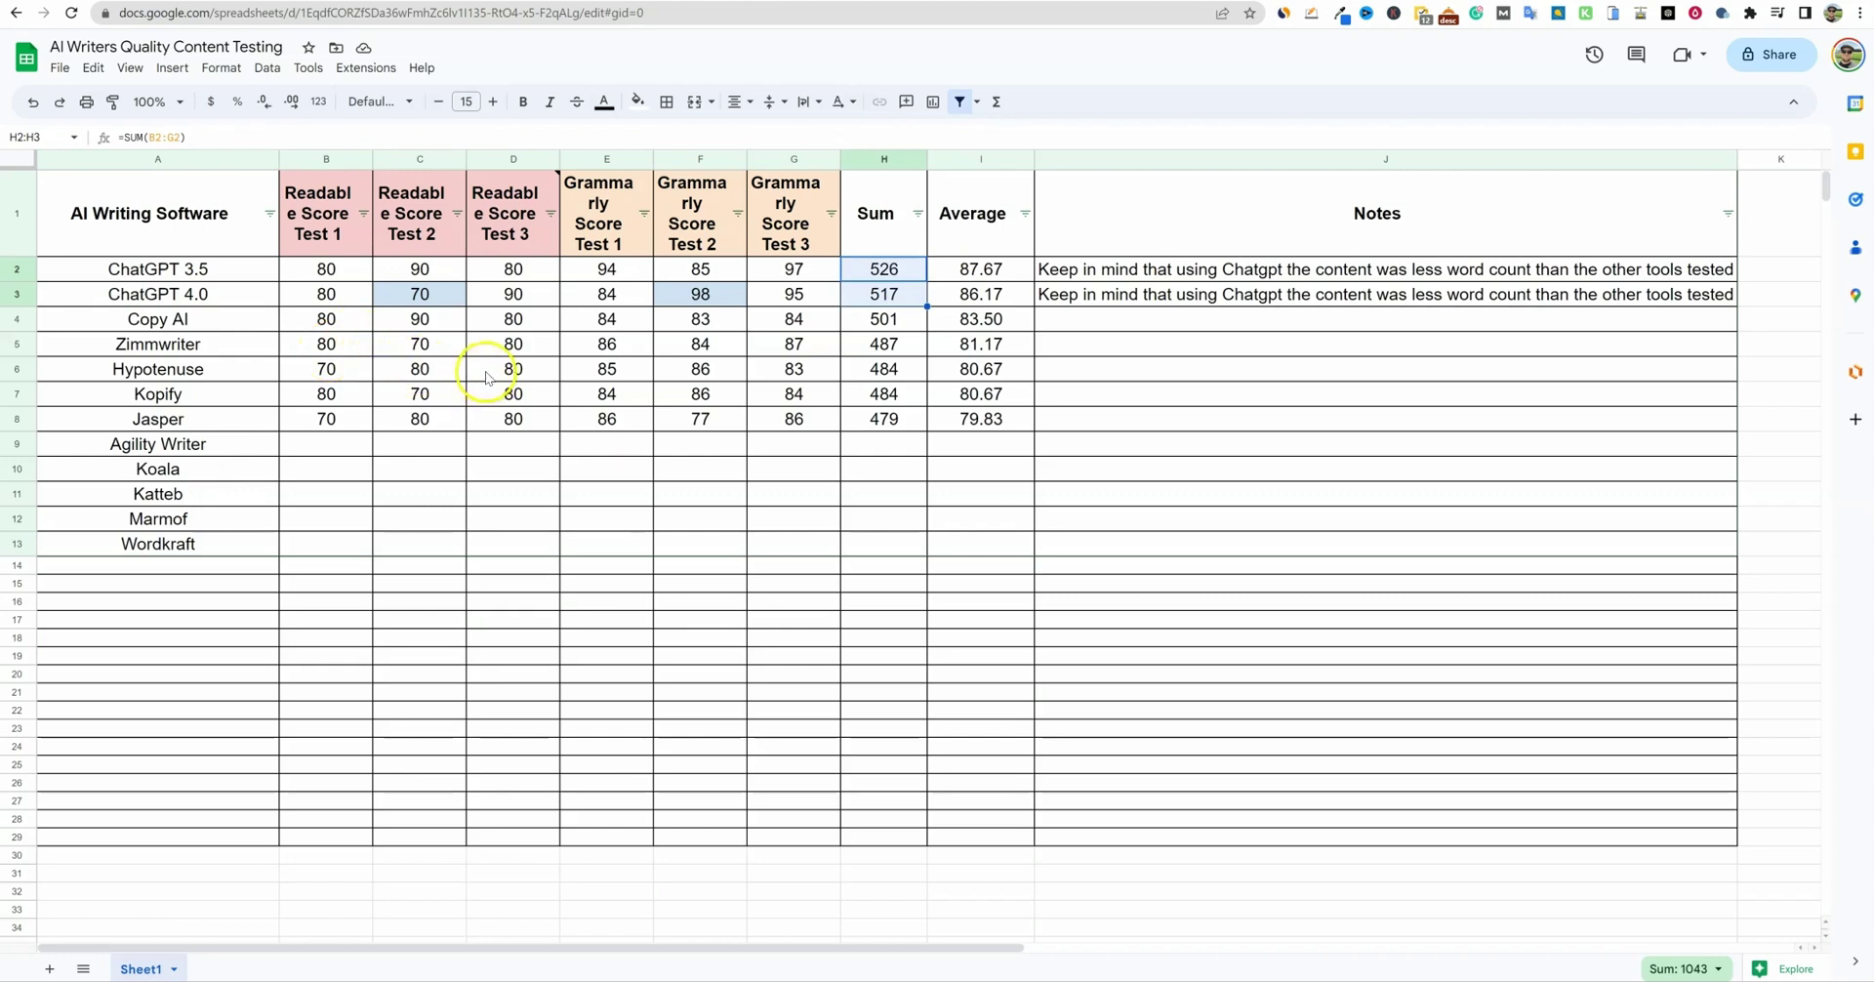
drag(961, 272, 962, 418)
click(1076, 426)
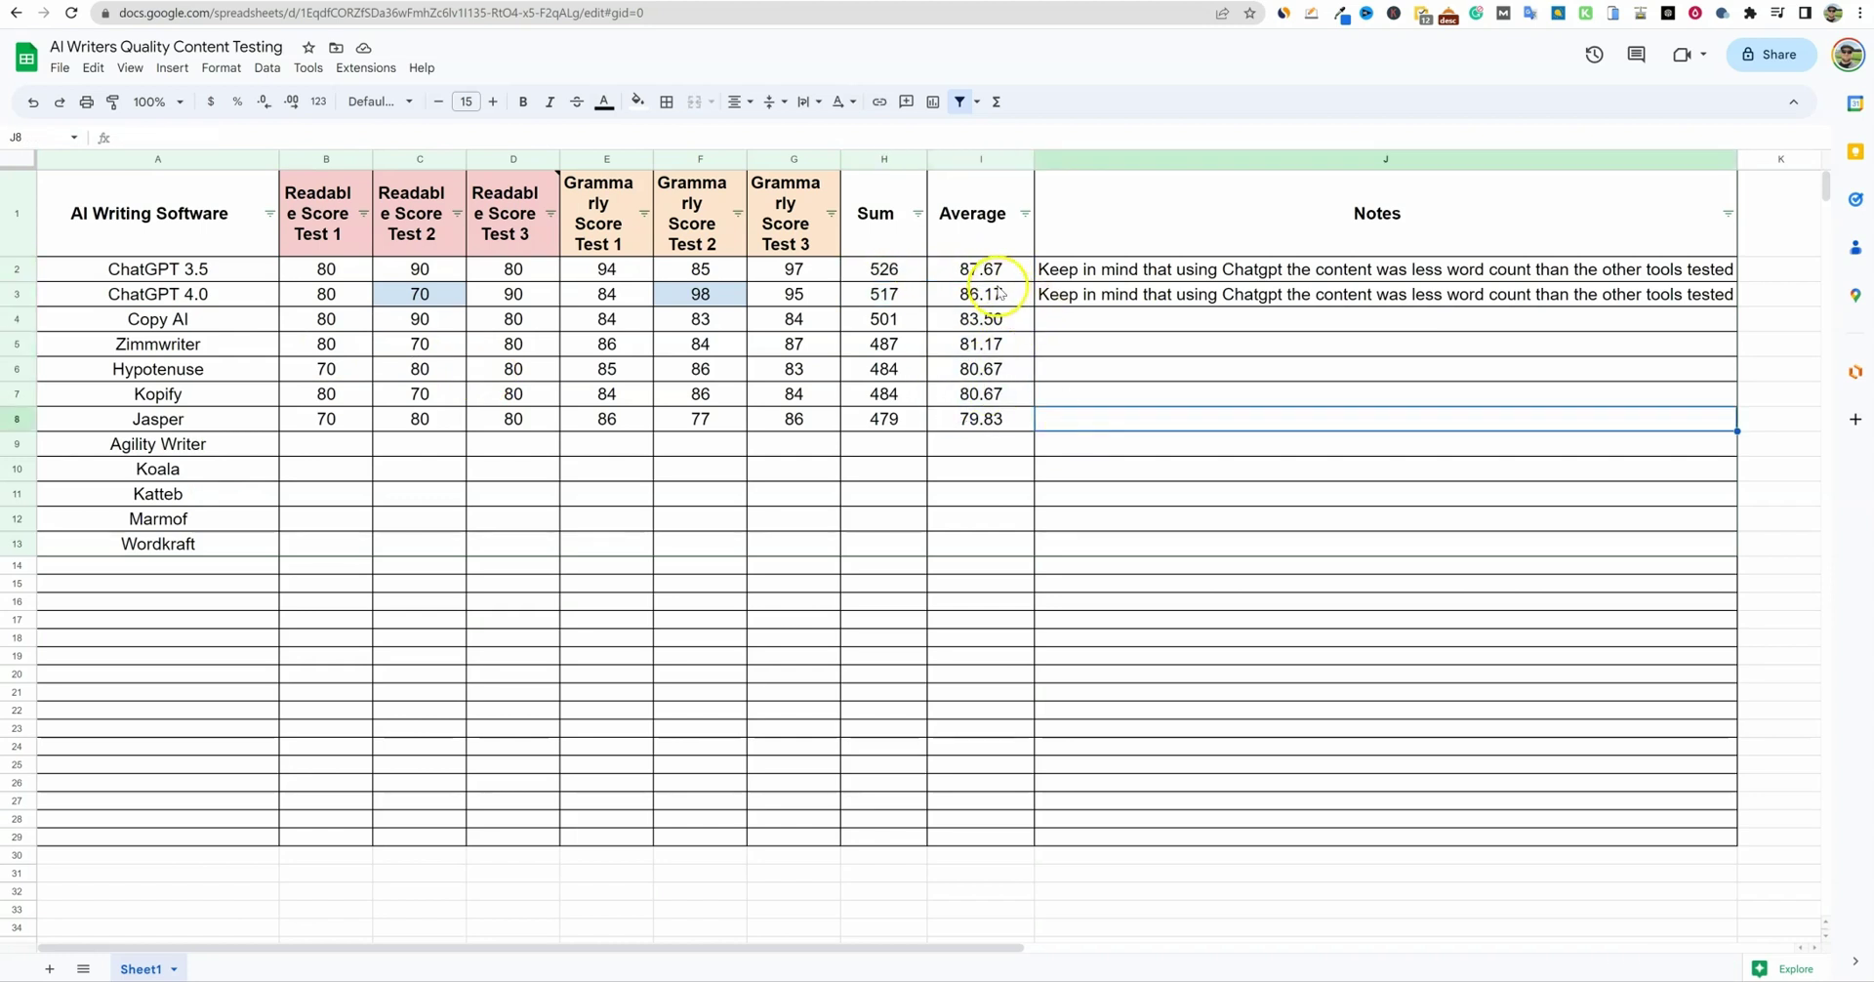
Compare the two ChatGPT averages against the rows of the other AI writers, from Copy AI down to Jasper
drag(973, 268, 974, 294)
drag(192, 329, 190, 349)
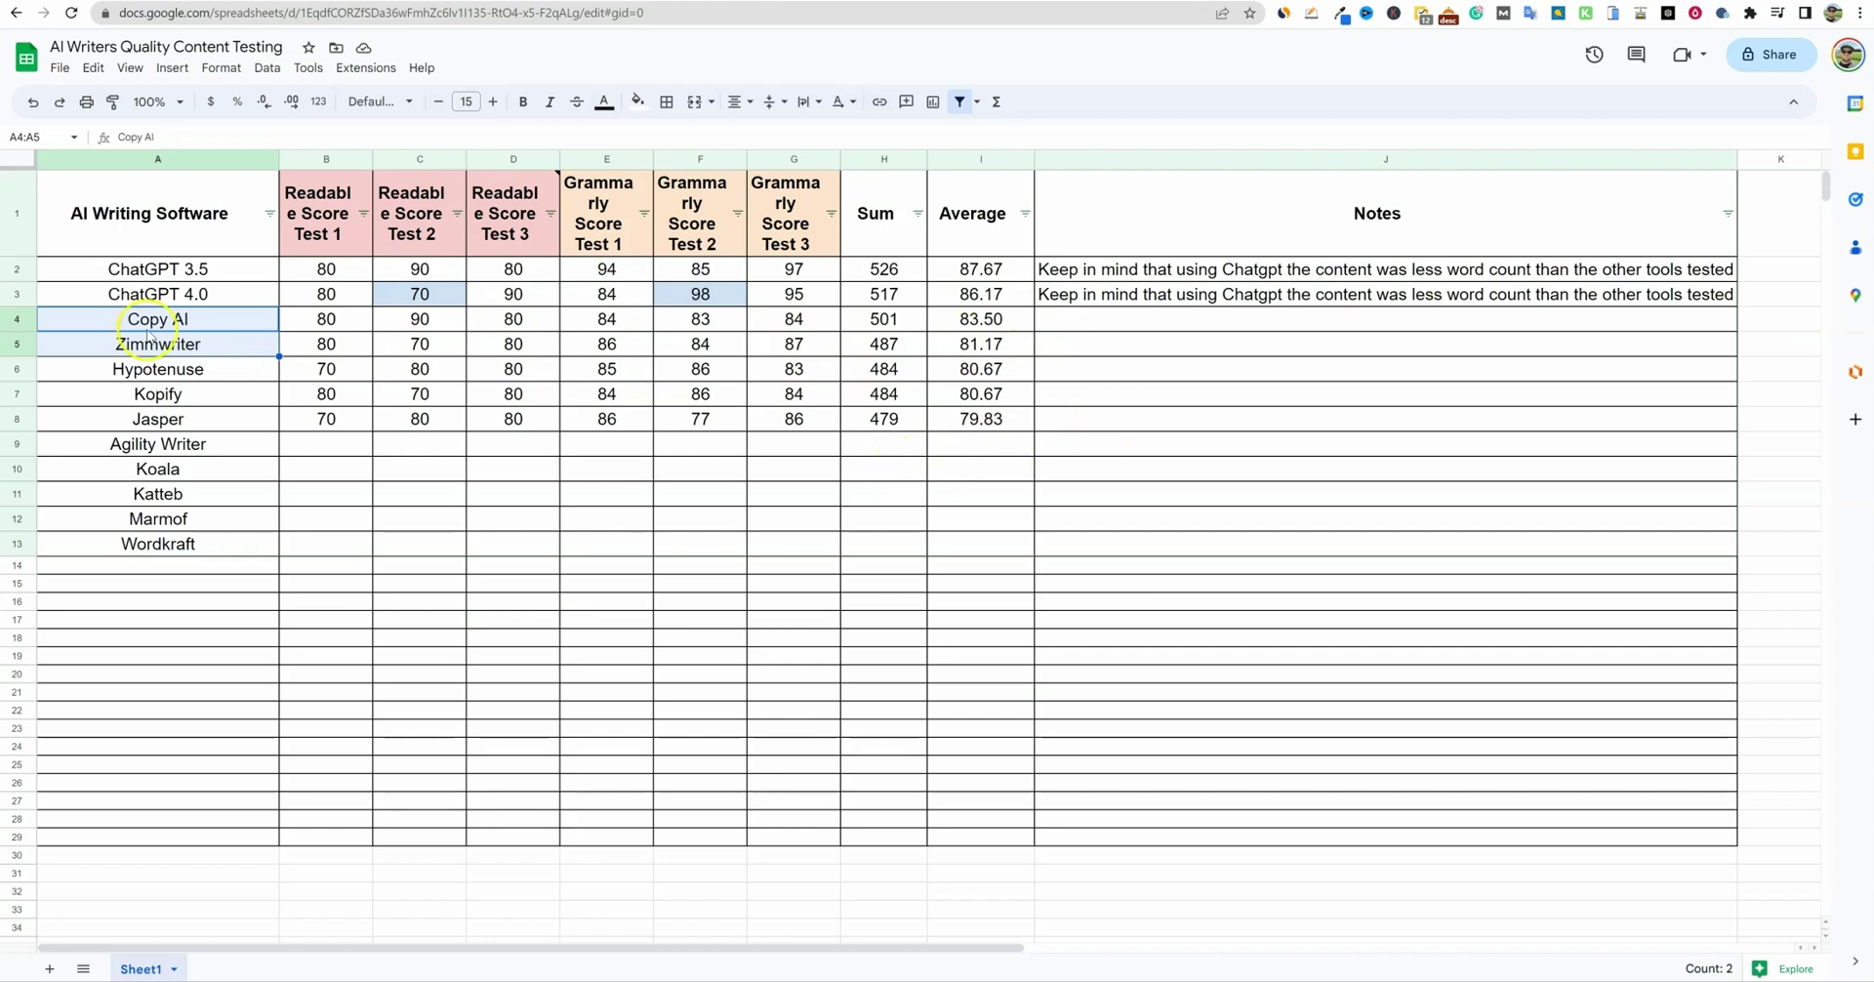
drag(159, 353, 943, 436)
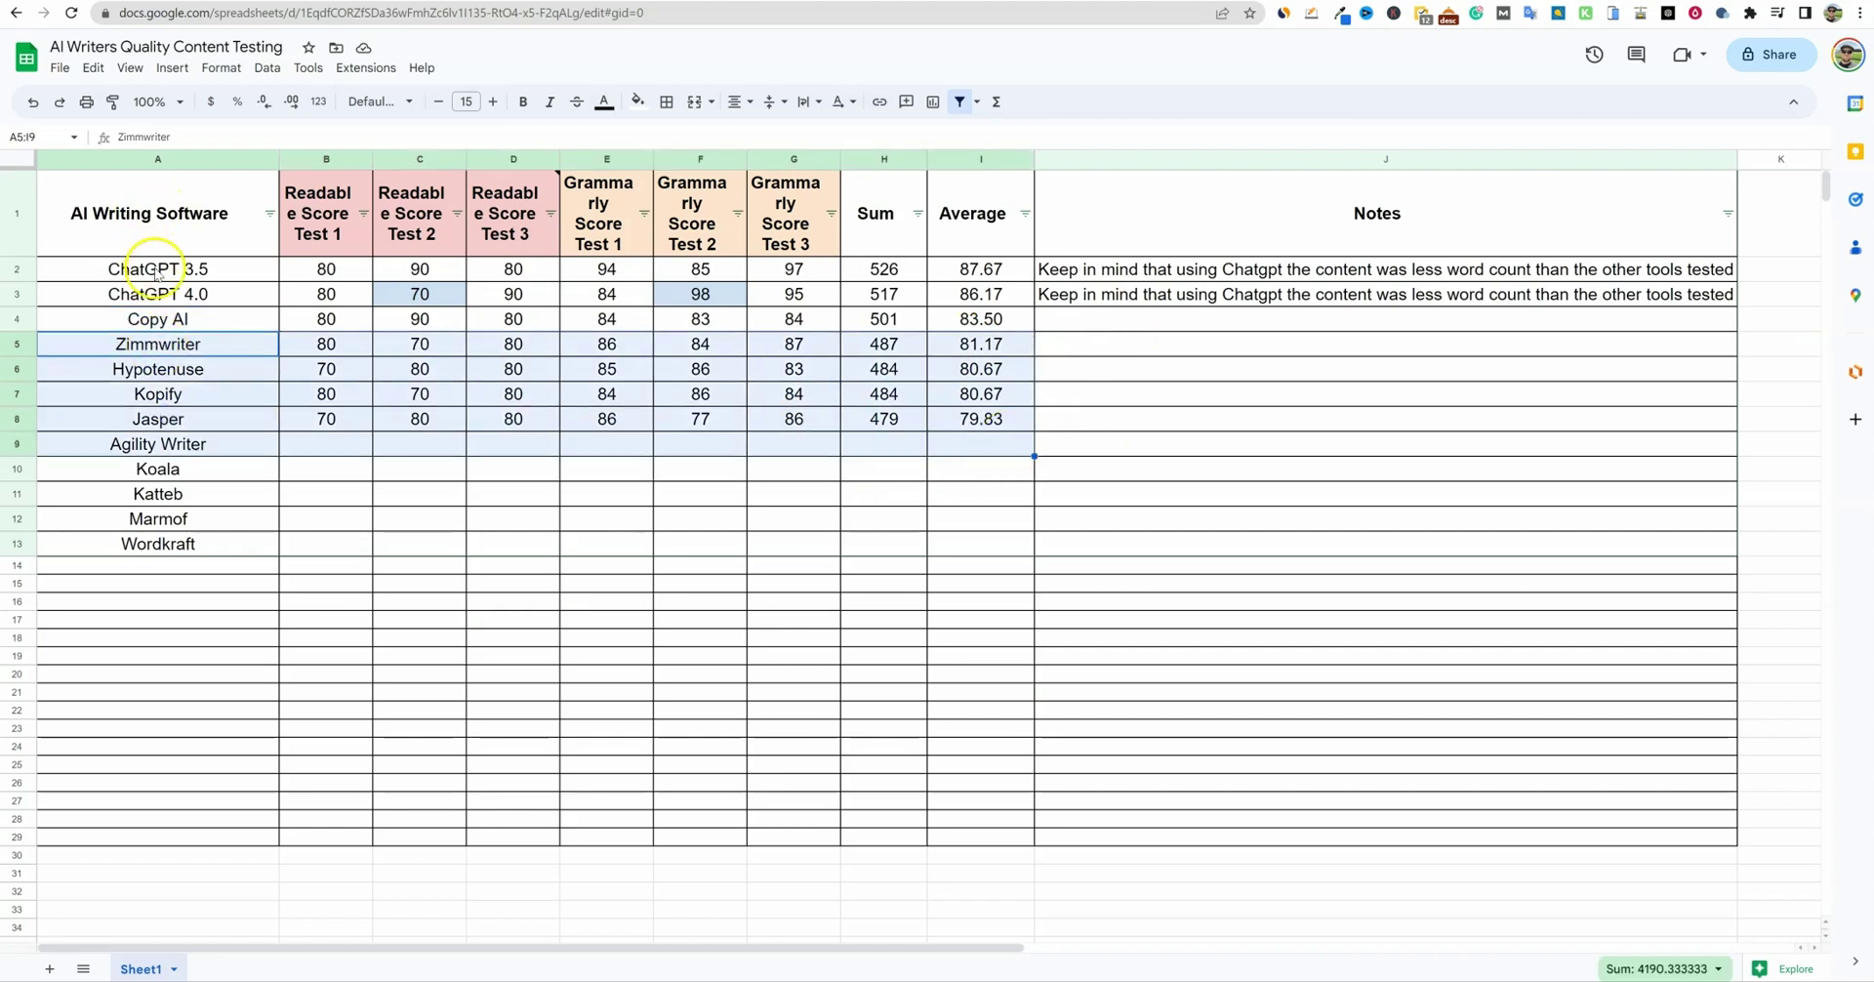
drag(166, 353, 879, 446)
drag(195, 271, 990, 295)
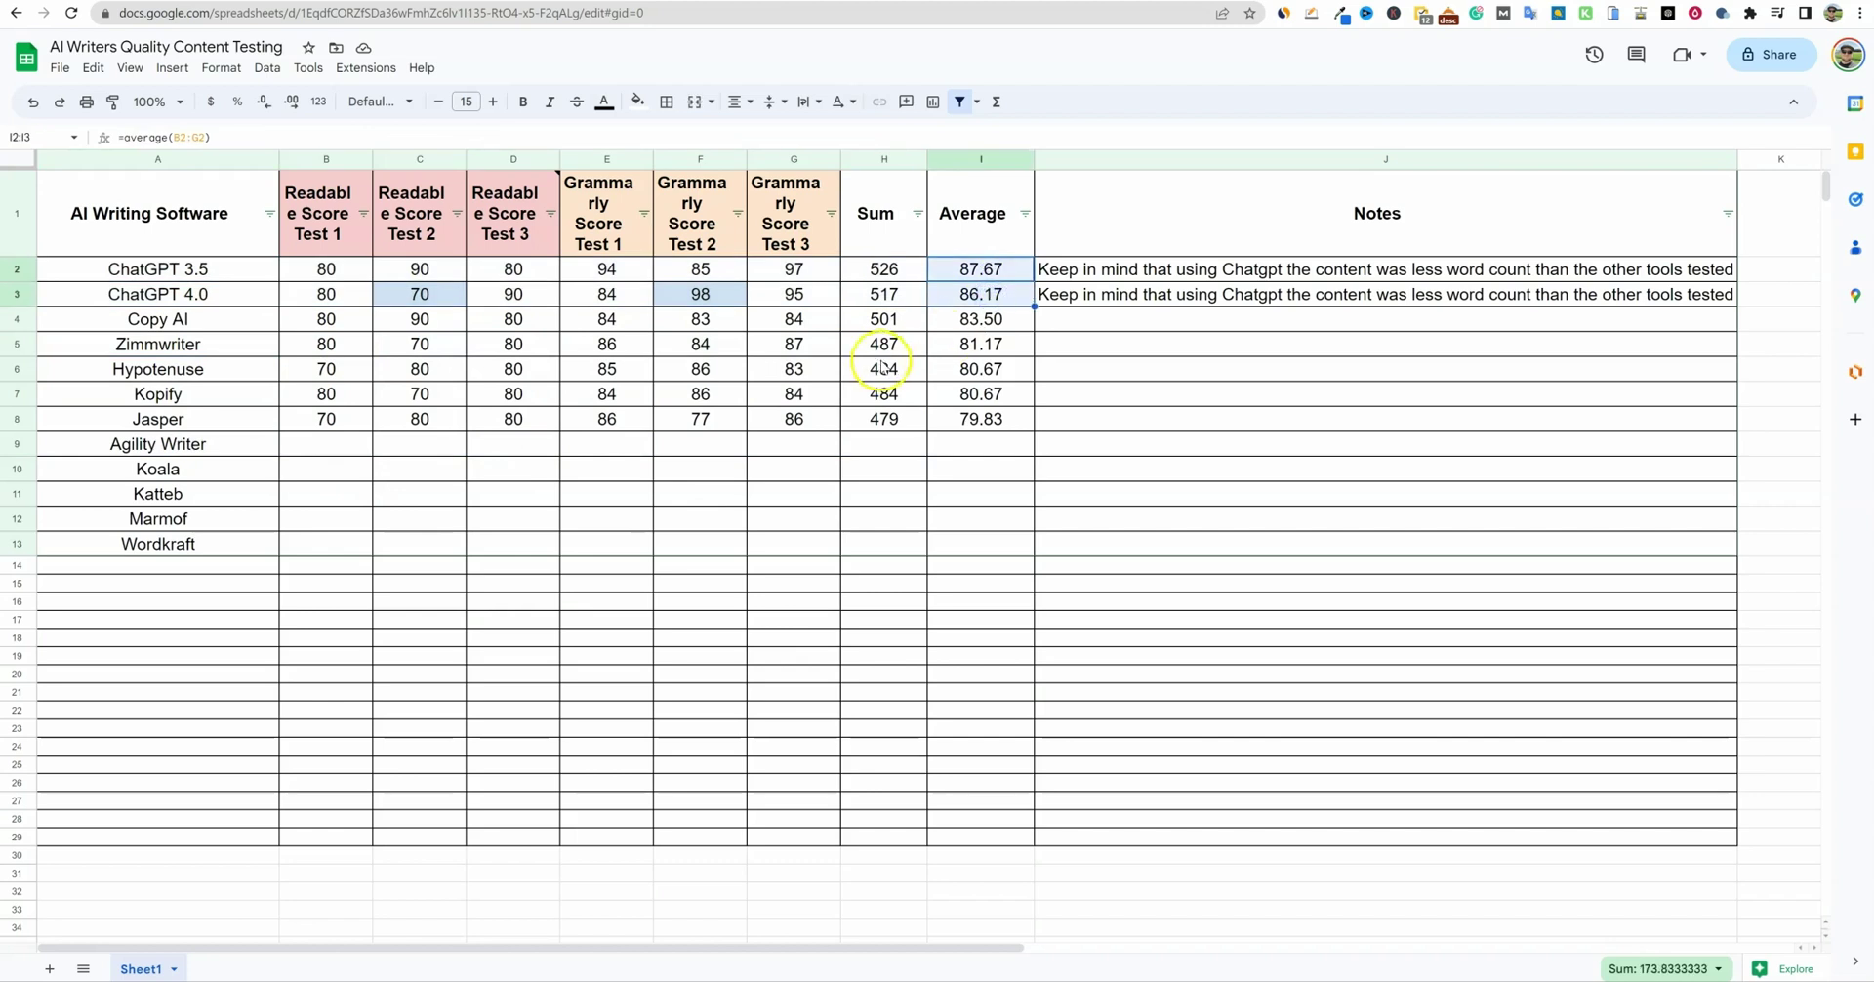
Point out the Test 1 and Test 2 columns for both the Readable and Grammarly scores
drag(346, 276, 485, 279)
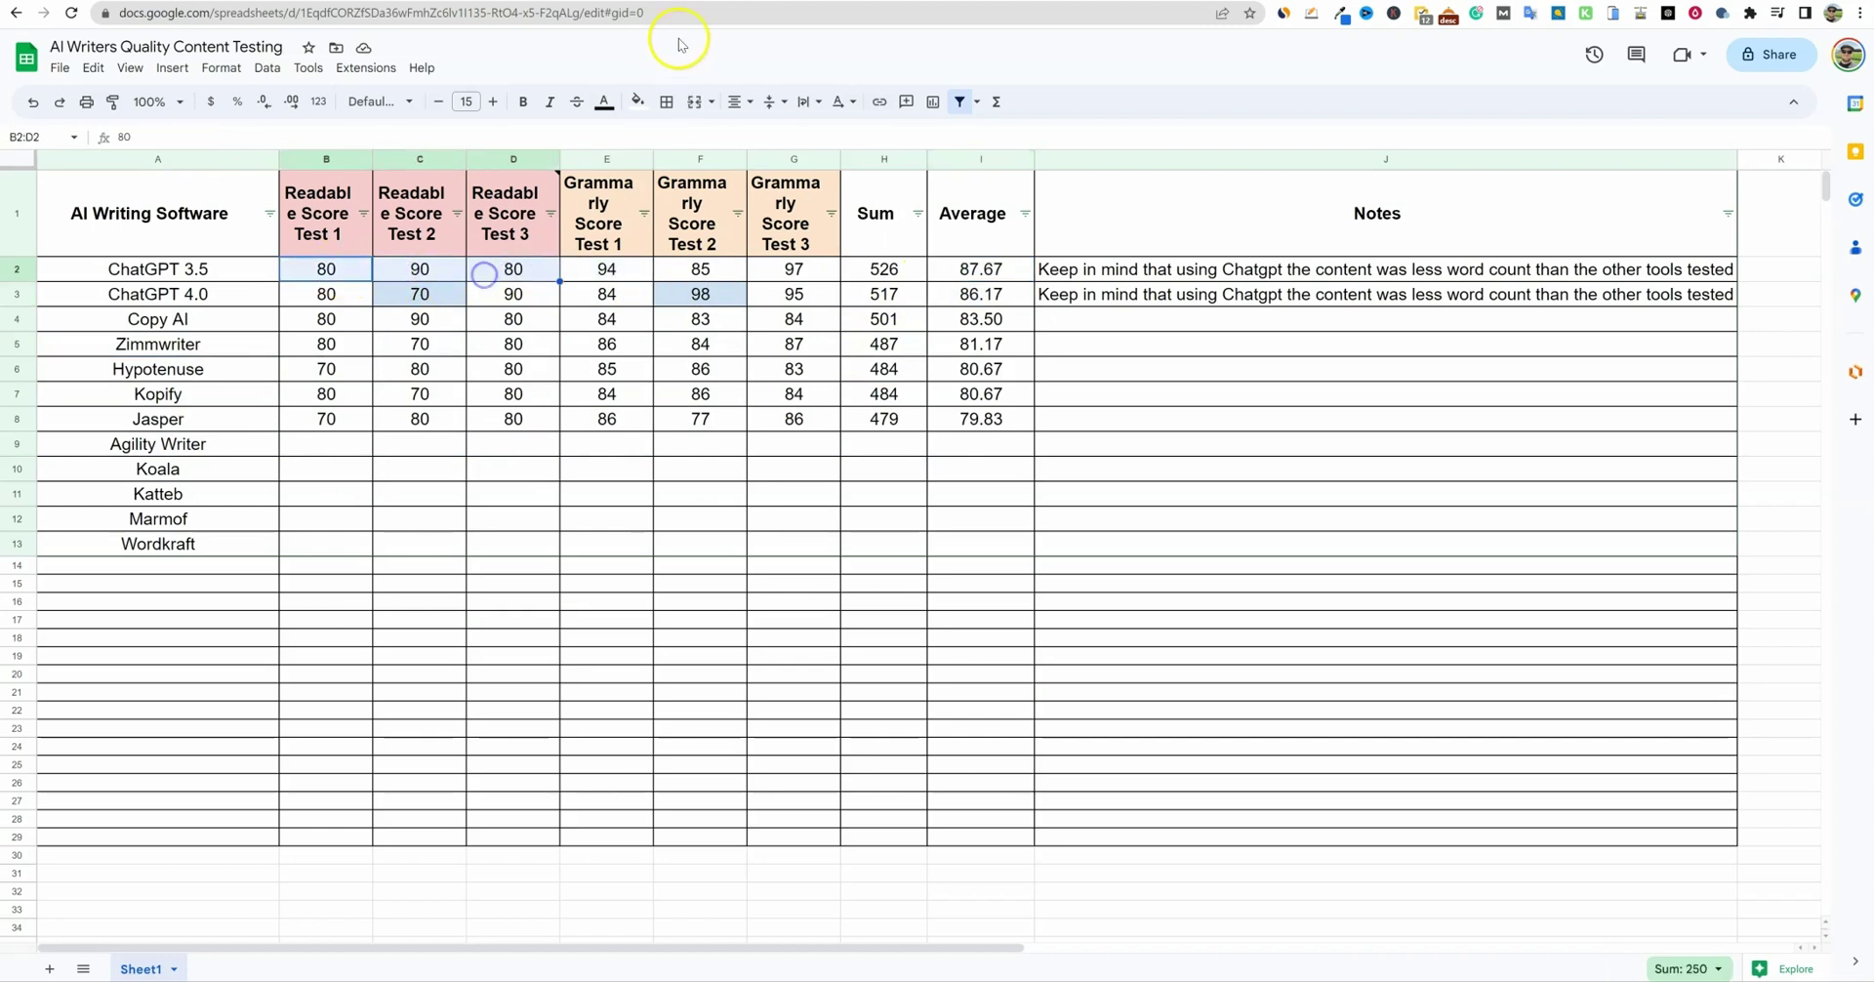
click(363, 213)
click(410, 214)
drag(339, 280, 340, 444)
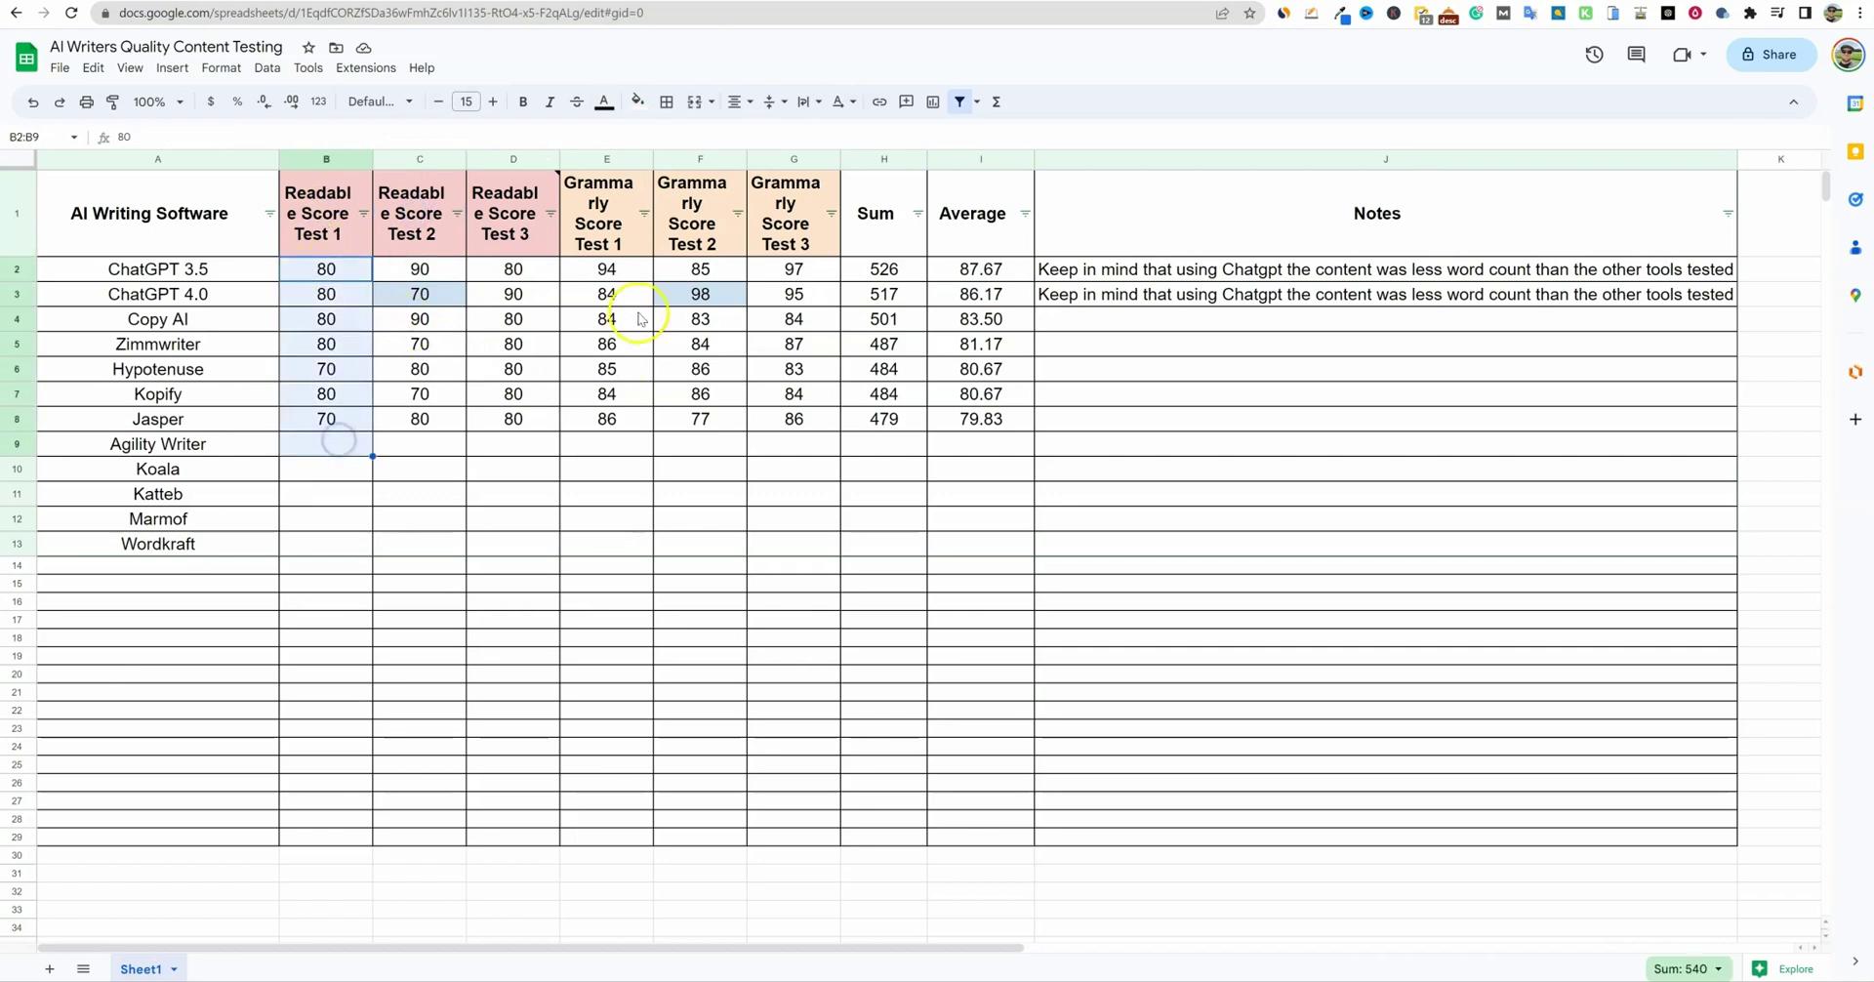
drag(609, 273, 614, 426)
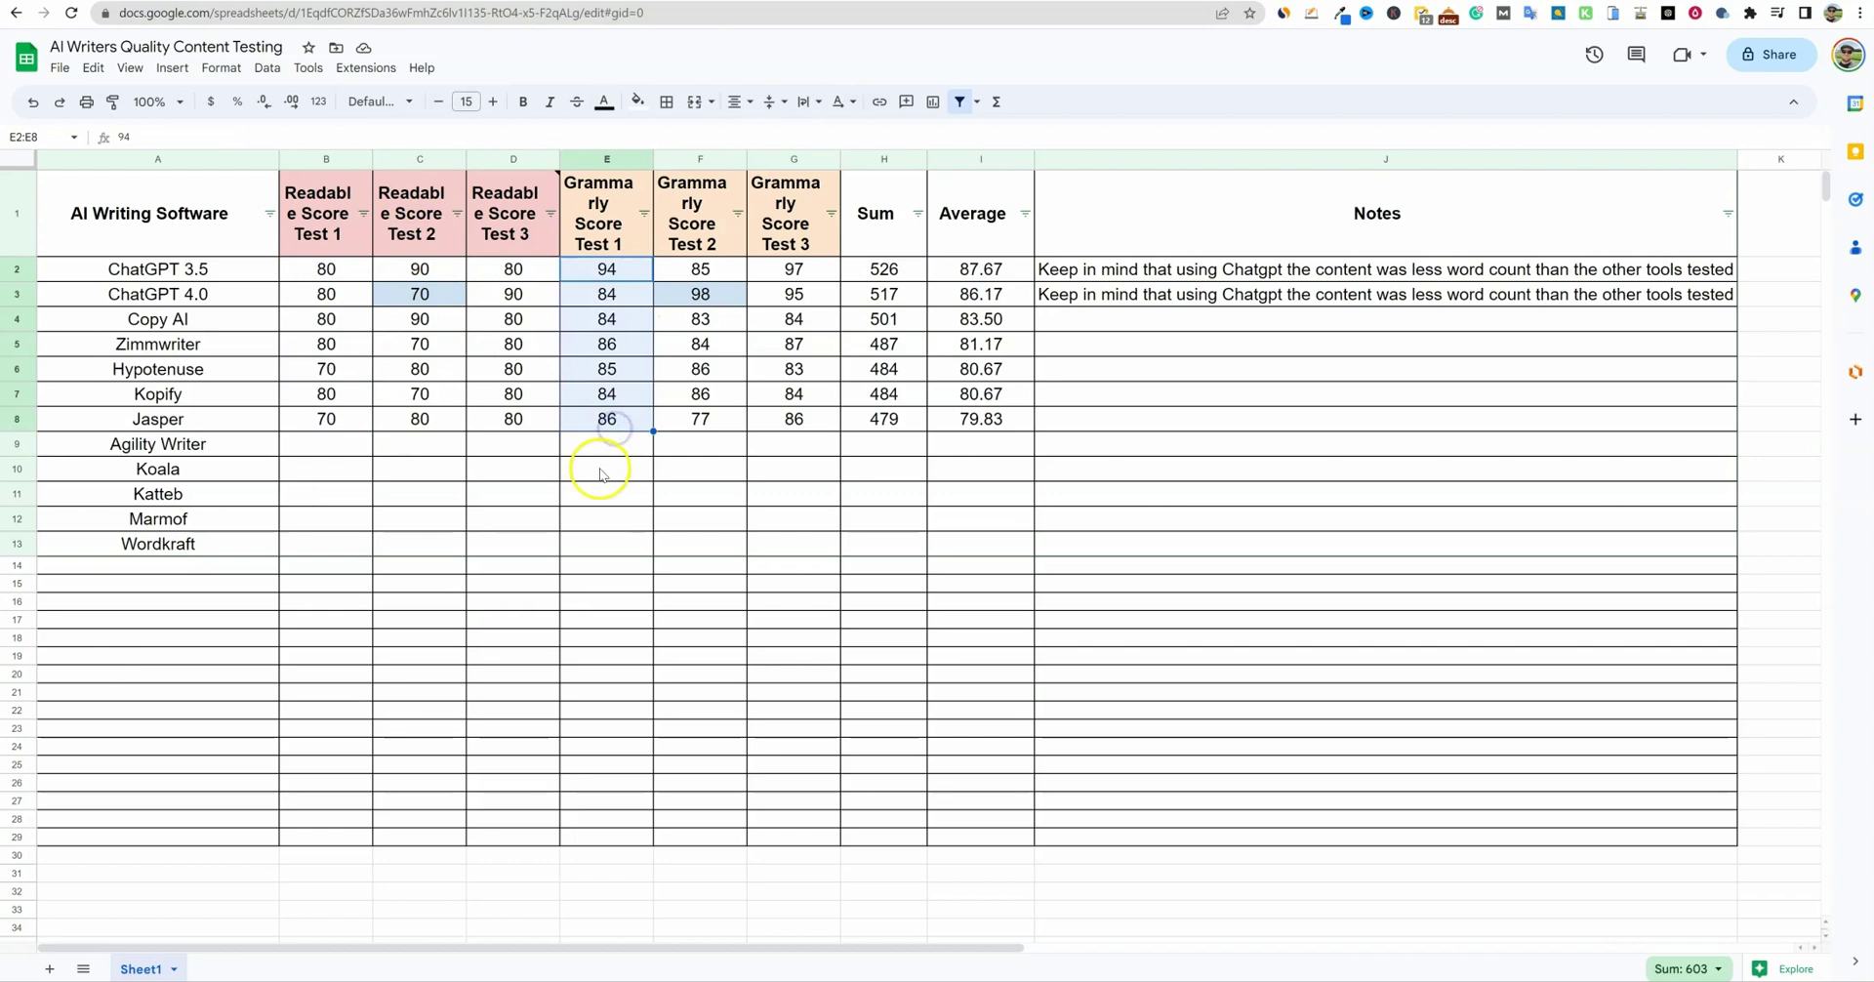
click(603, 210)
click(330, 226)
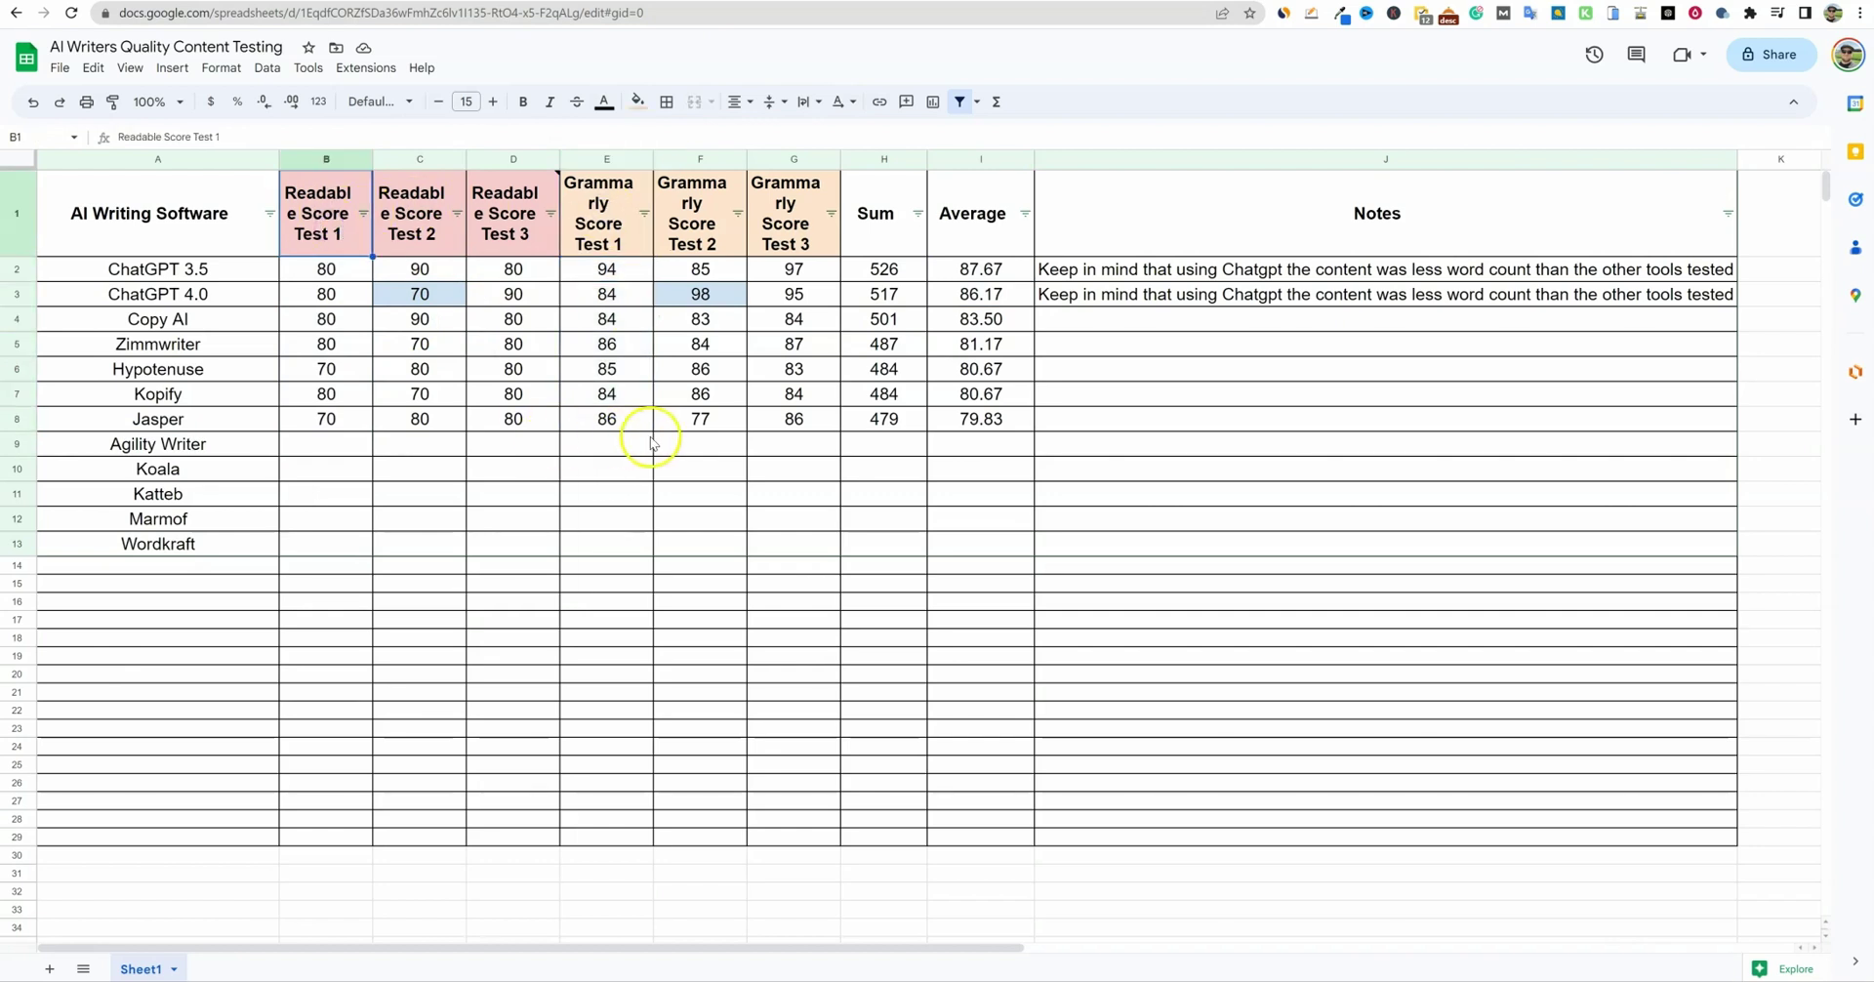
click(412, 237)
click(703, 234)
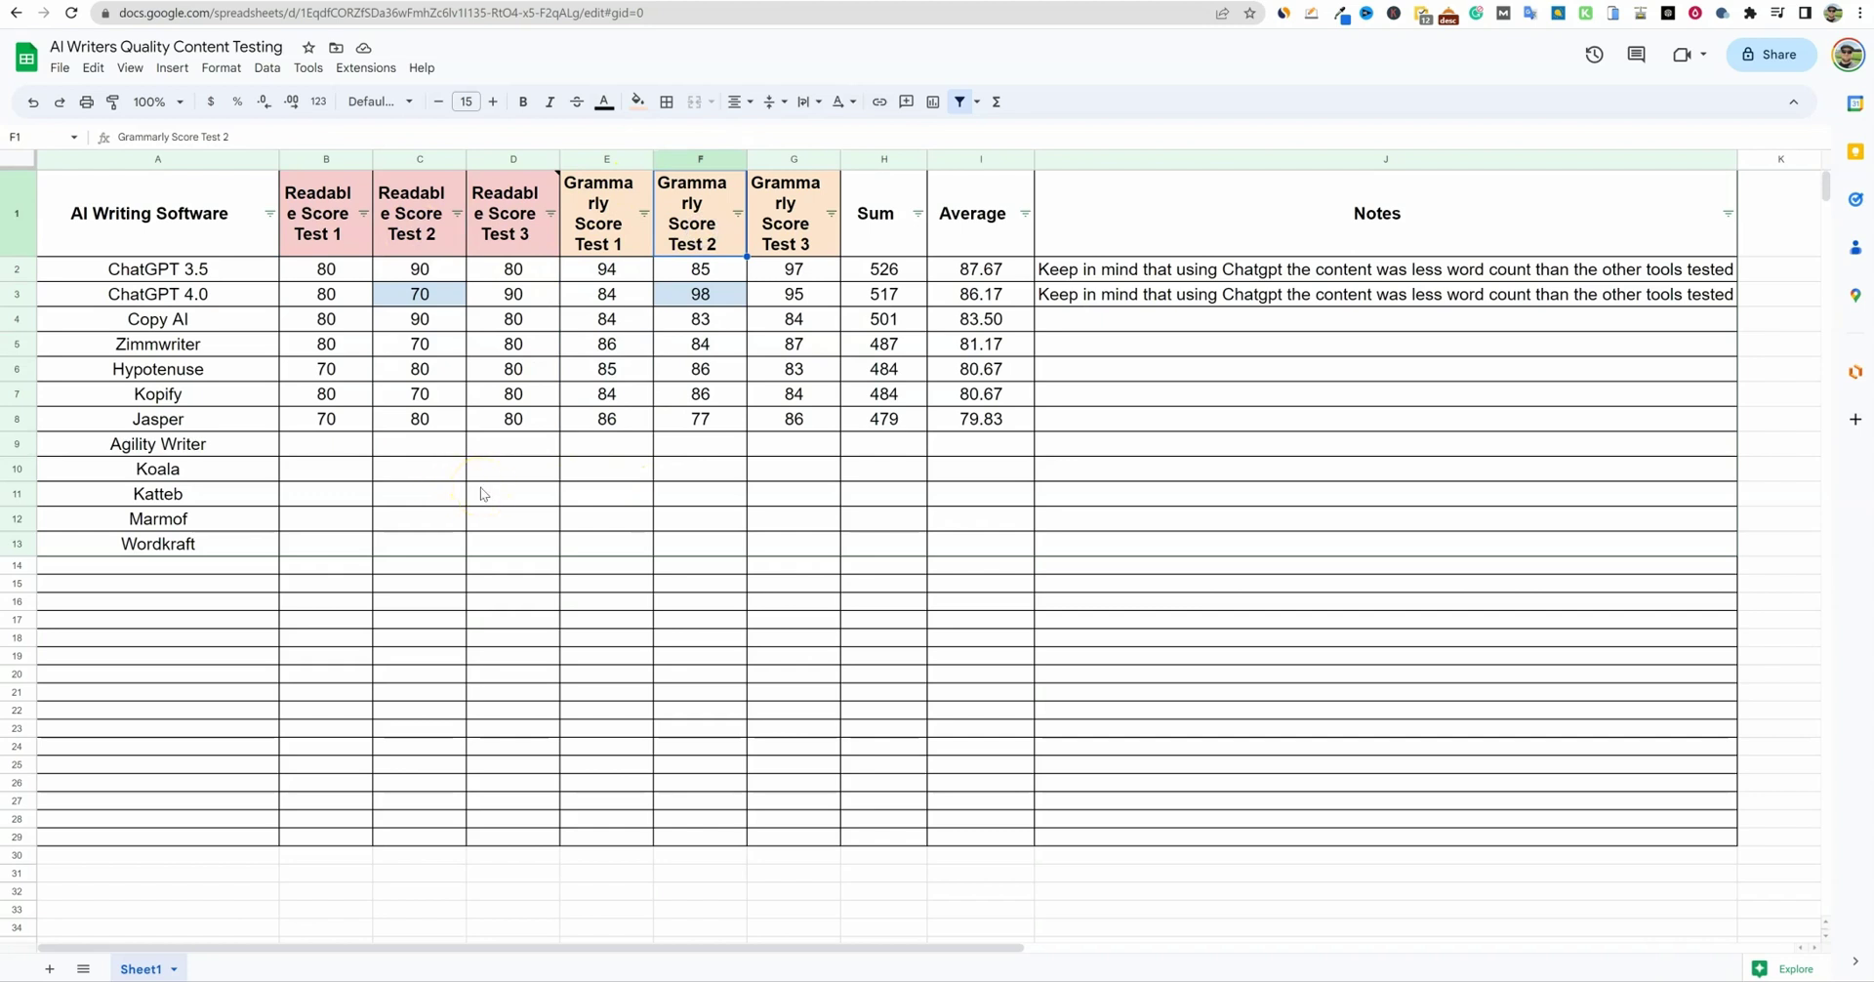
Select the ChatGPT 3.5 cell, switch to the car-washing article in Grammarly, and highlight part of its introduction
click(217, 273)
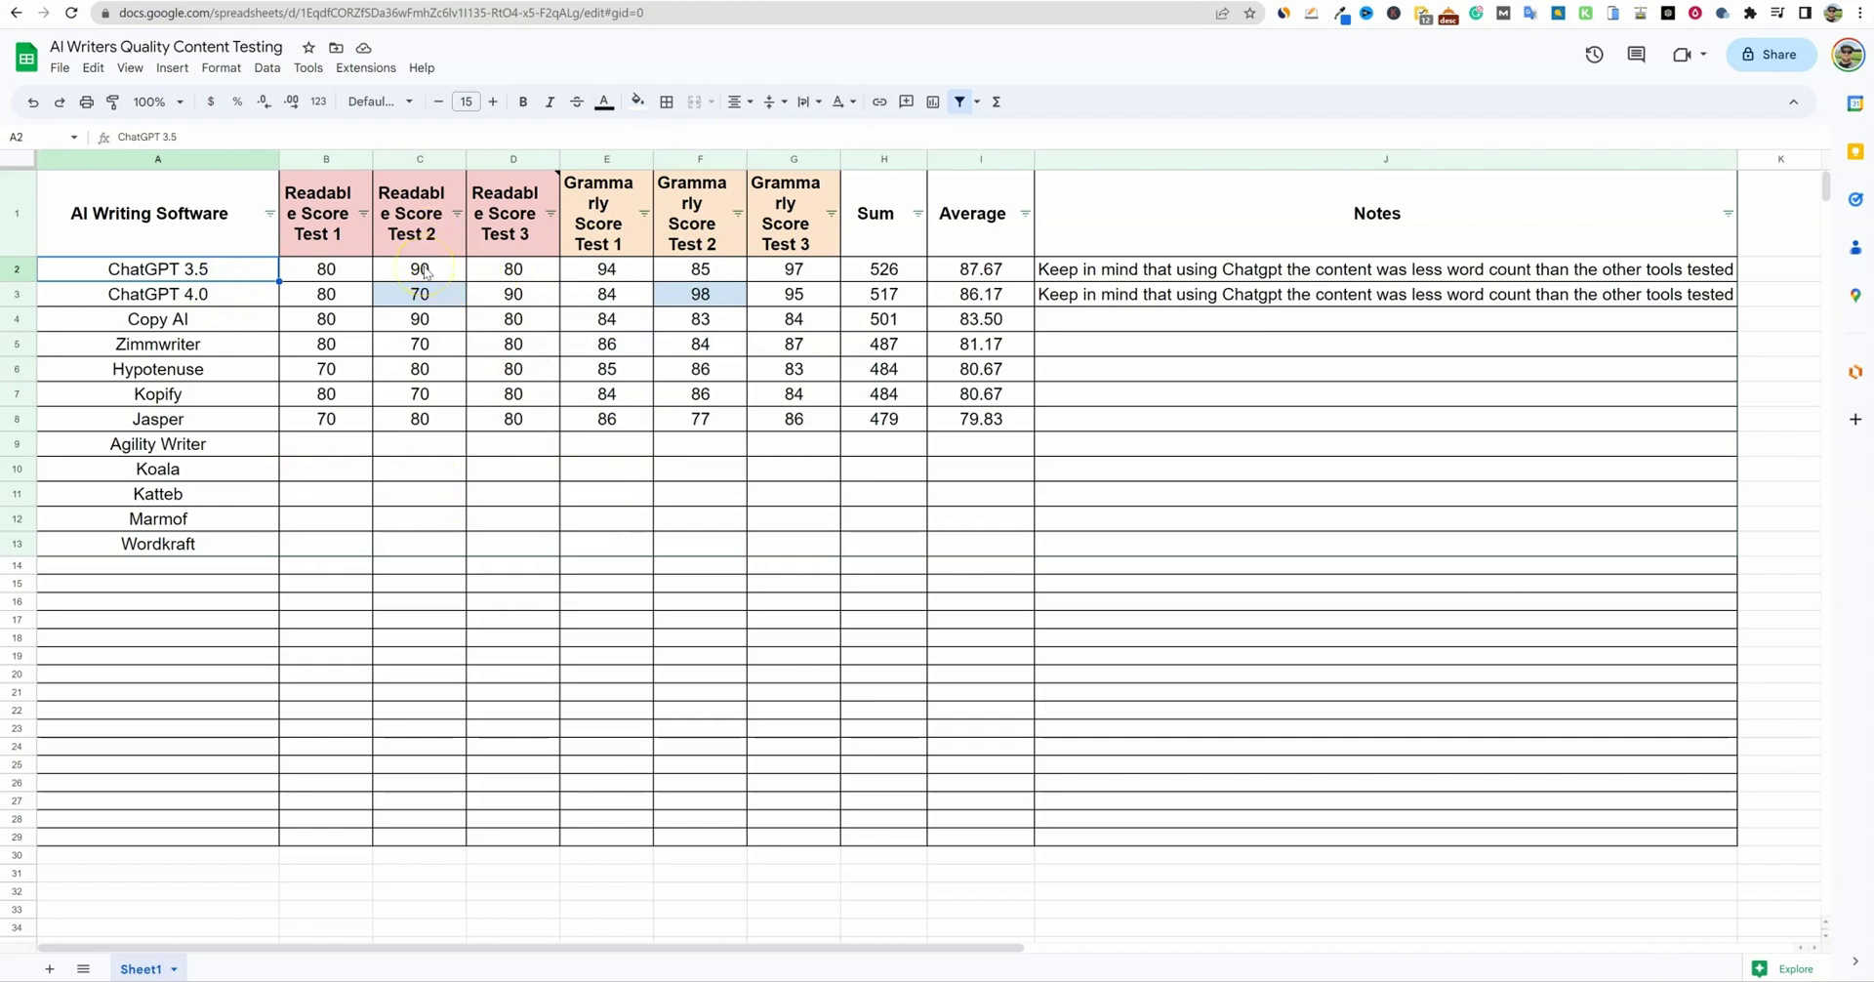
mouse_move(512, 213)
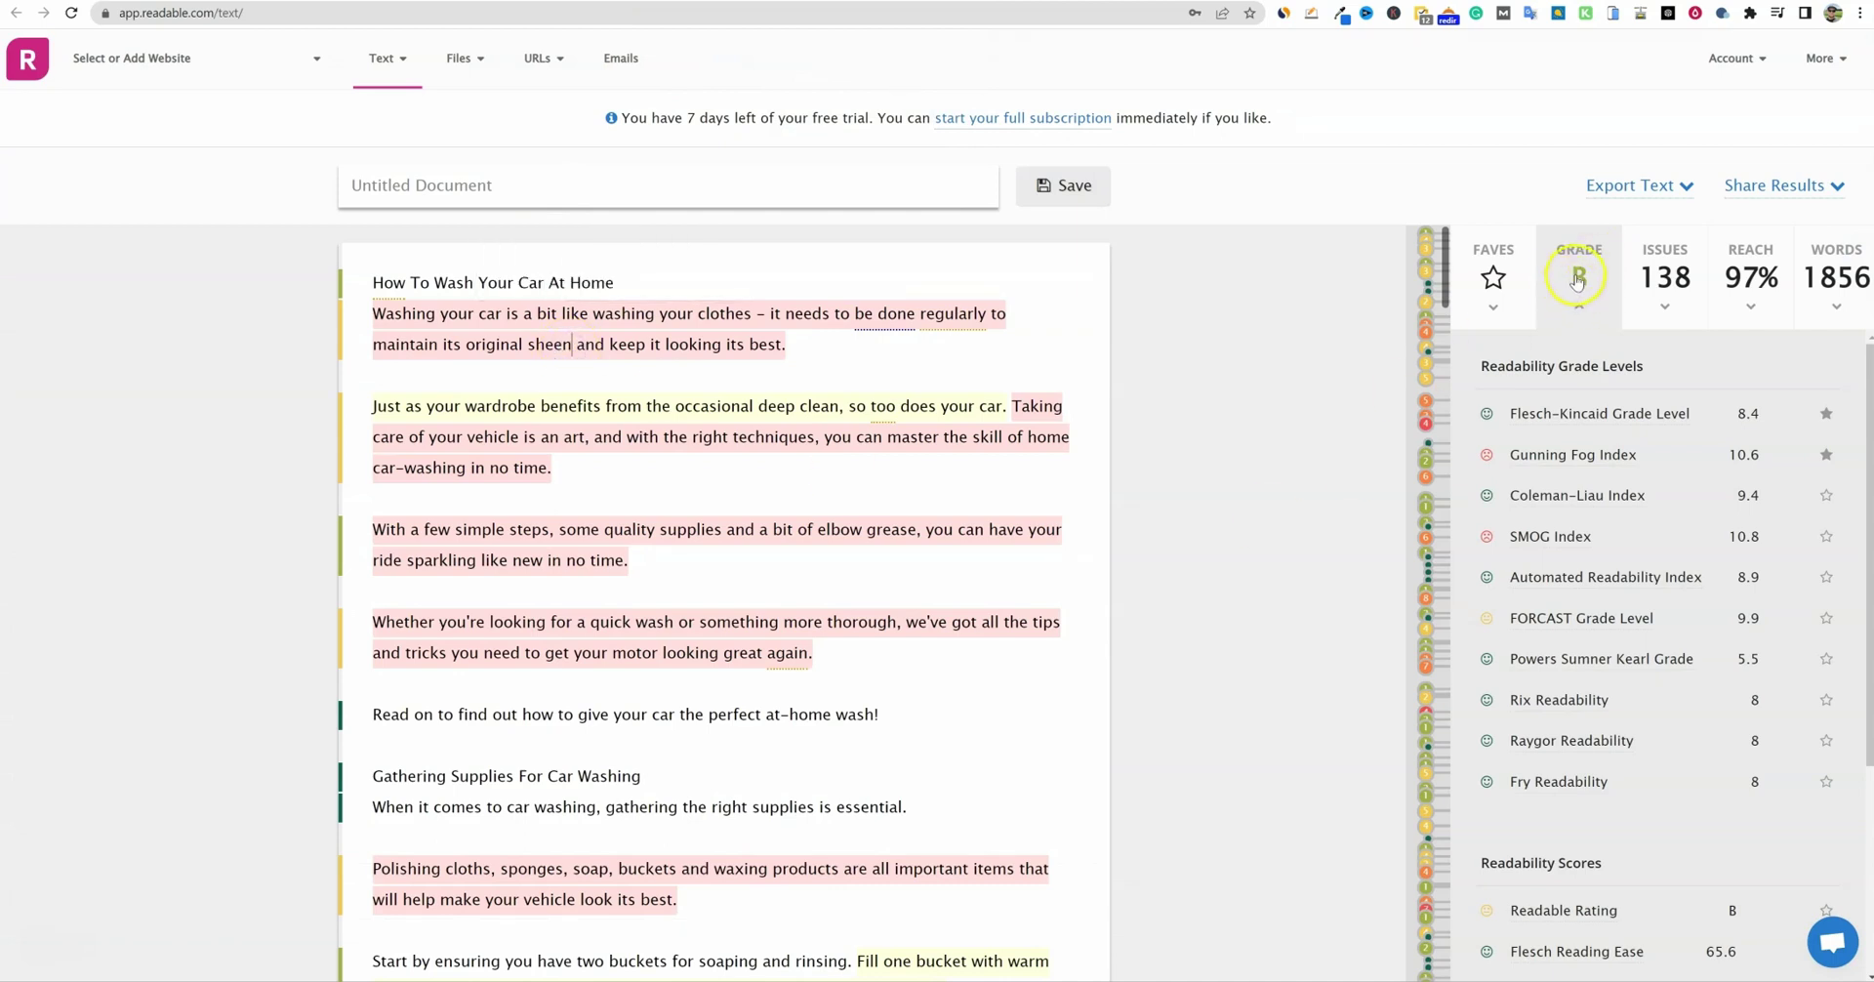
click(957, 5)
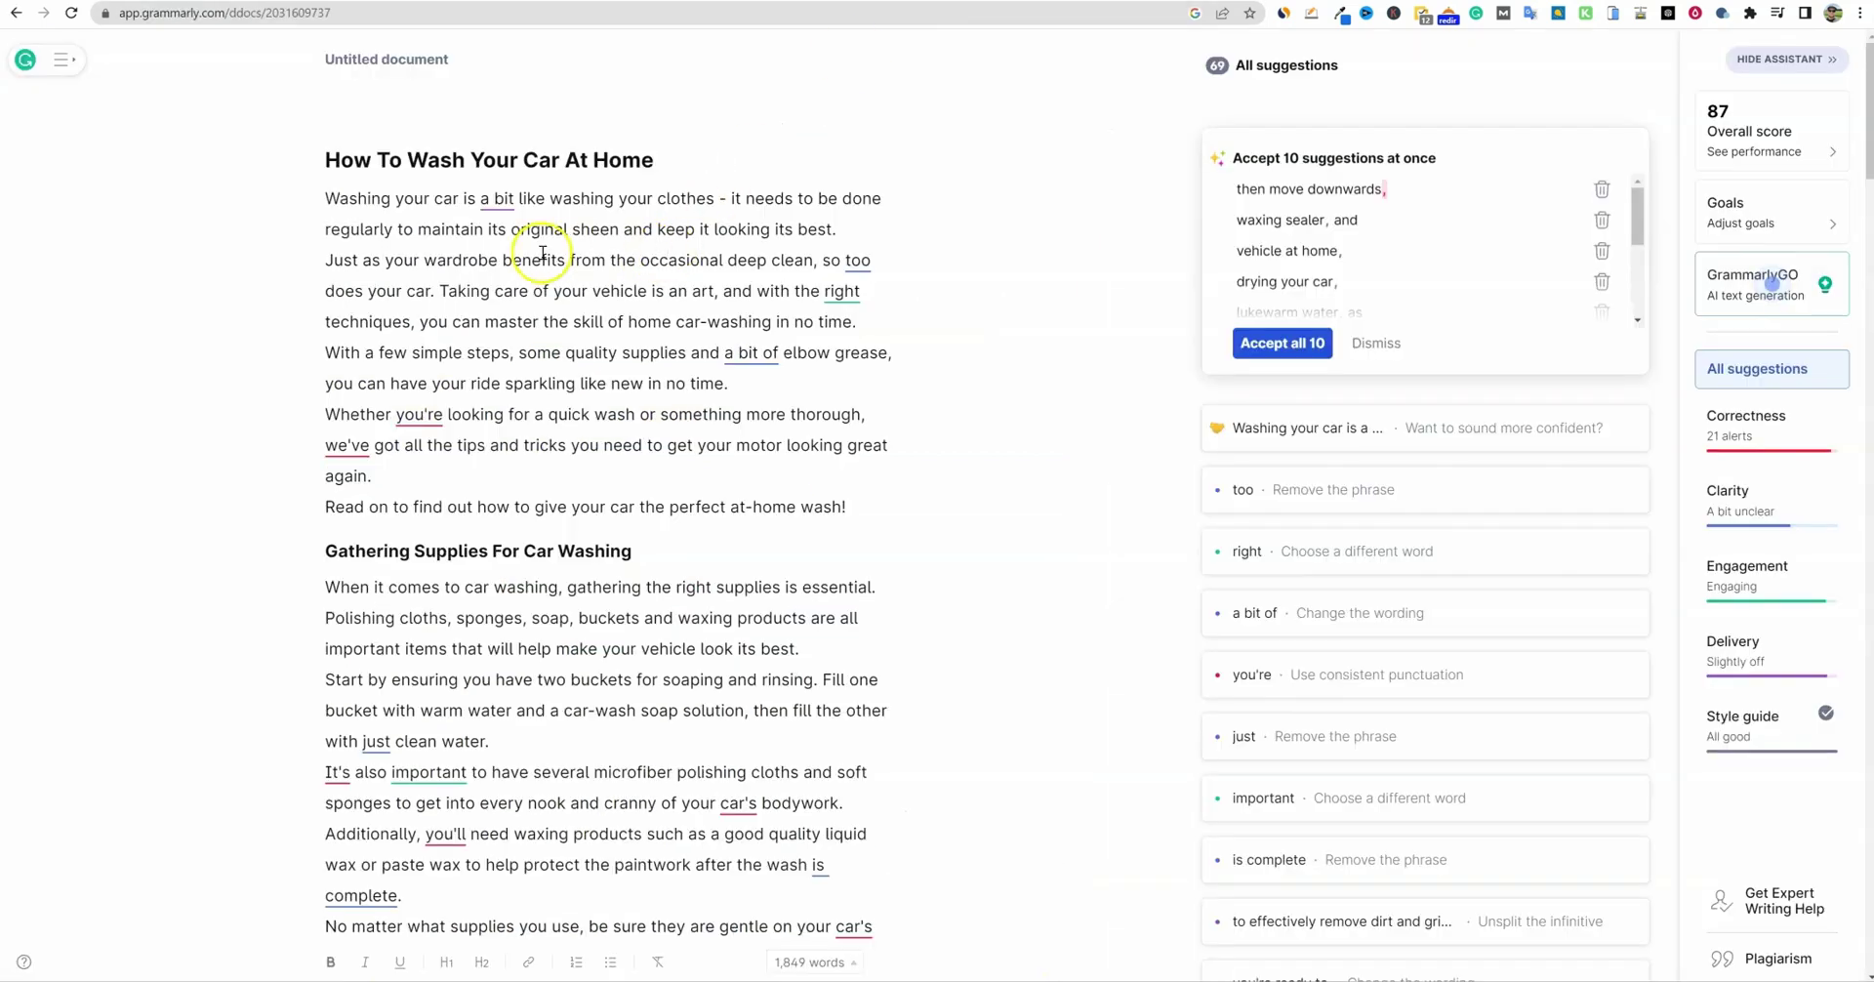
drag(542, 260, 628, 803)
drag(690, 352, 674, 383)
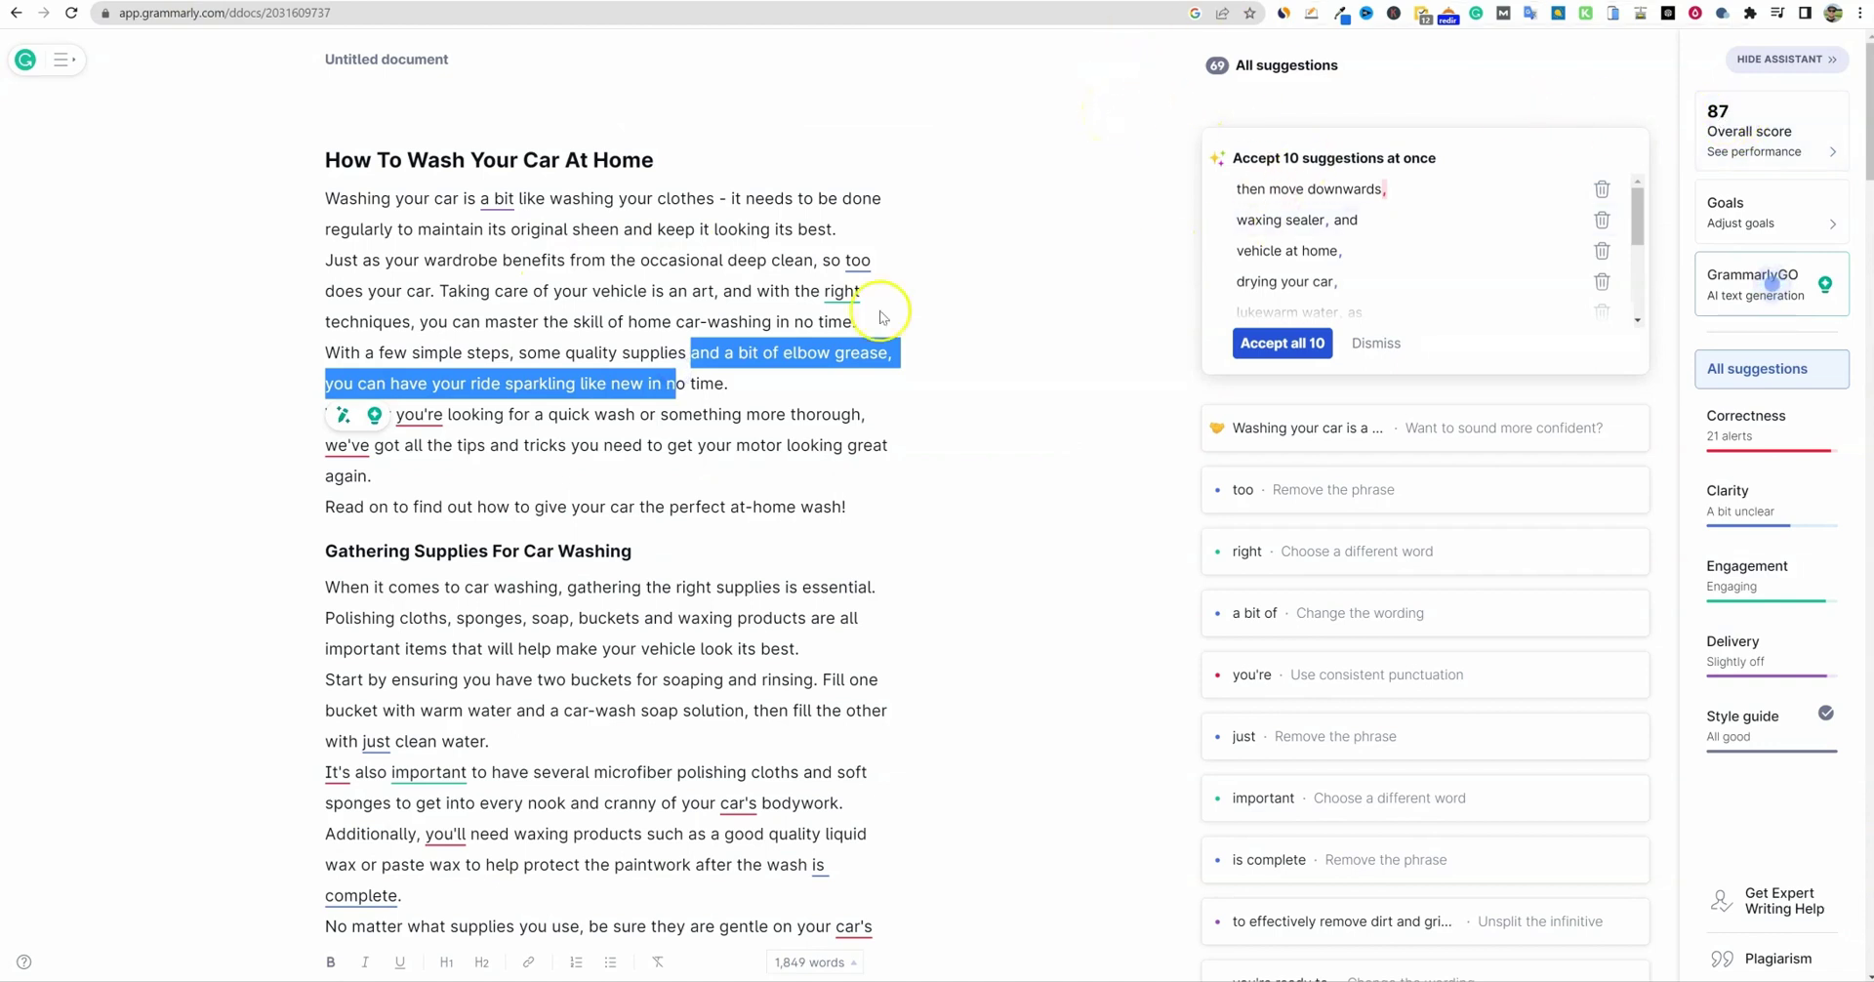
click(742, 283)
click(762, 337)
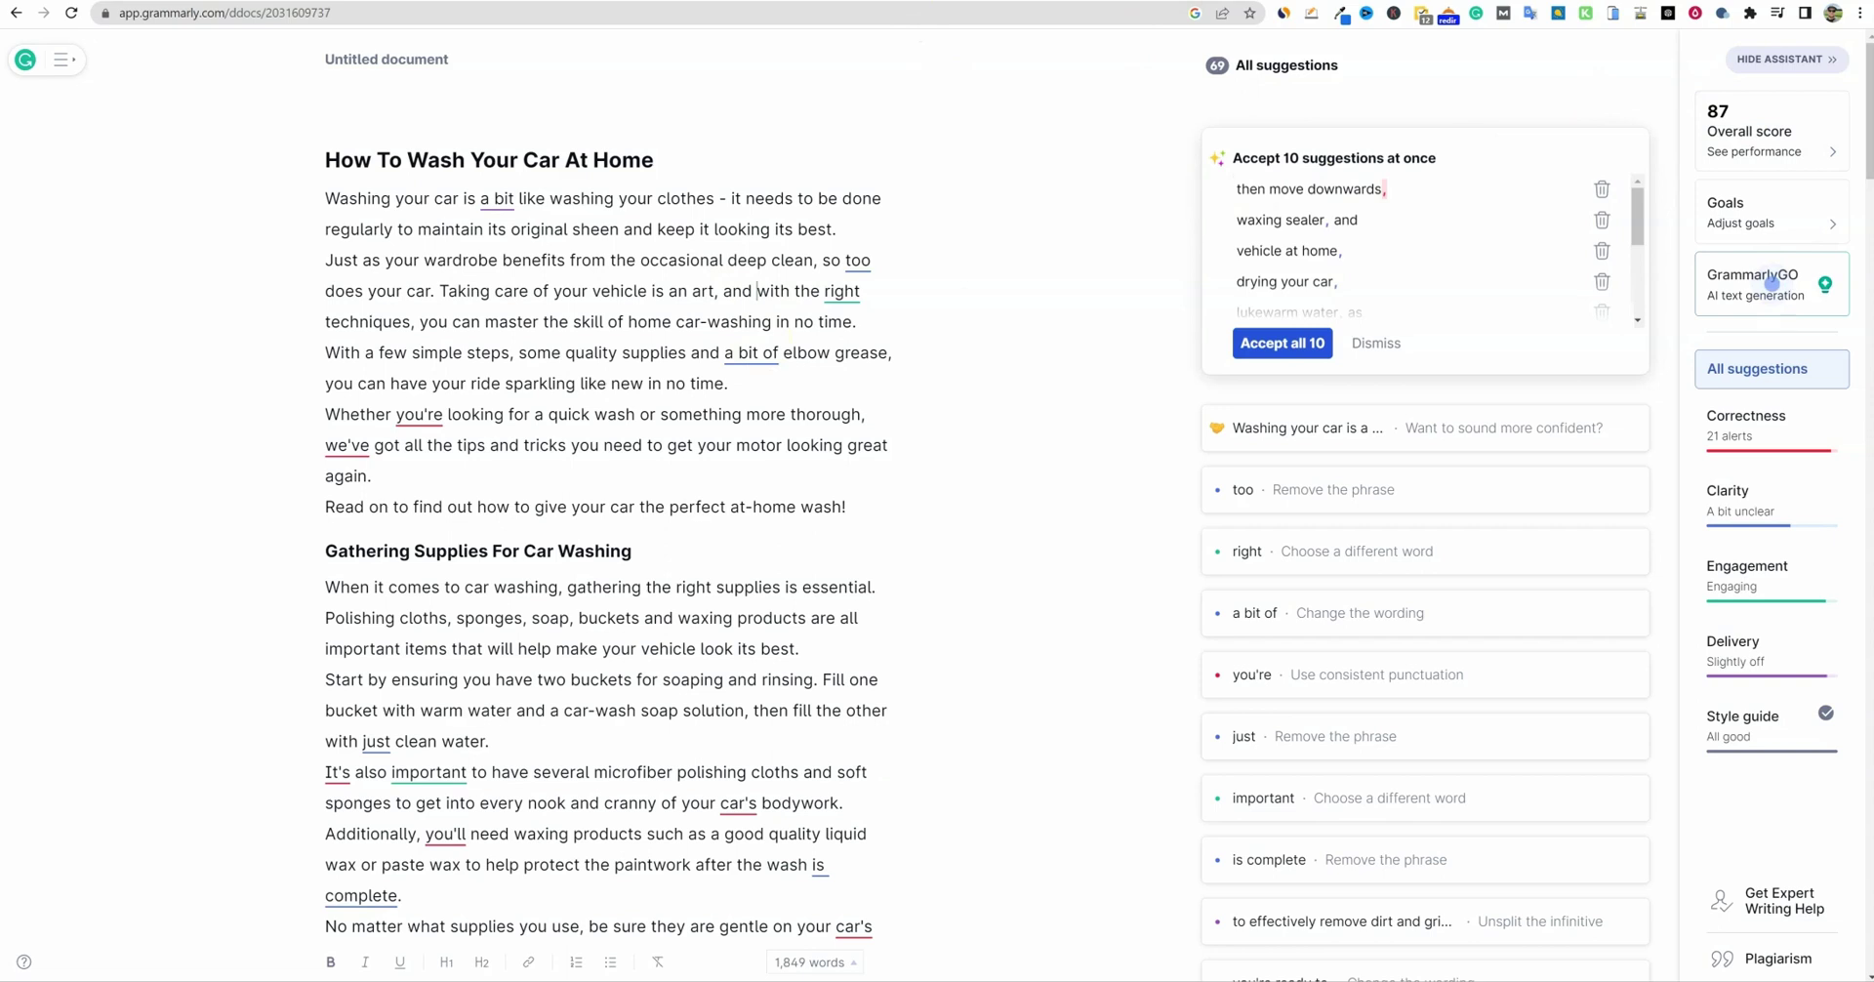
Highlight the Grammarly article from the introduction into the supplies section, clear the selection, and return to the spreadsheet
drag(424, 260, 390, 835)
click(612, 619)
click(680, 629)
click(1074, 2)
click(831, 513)
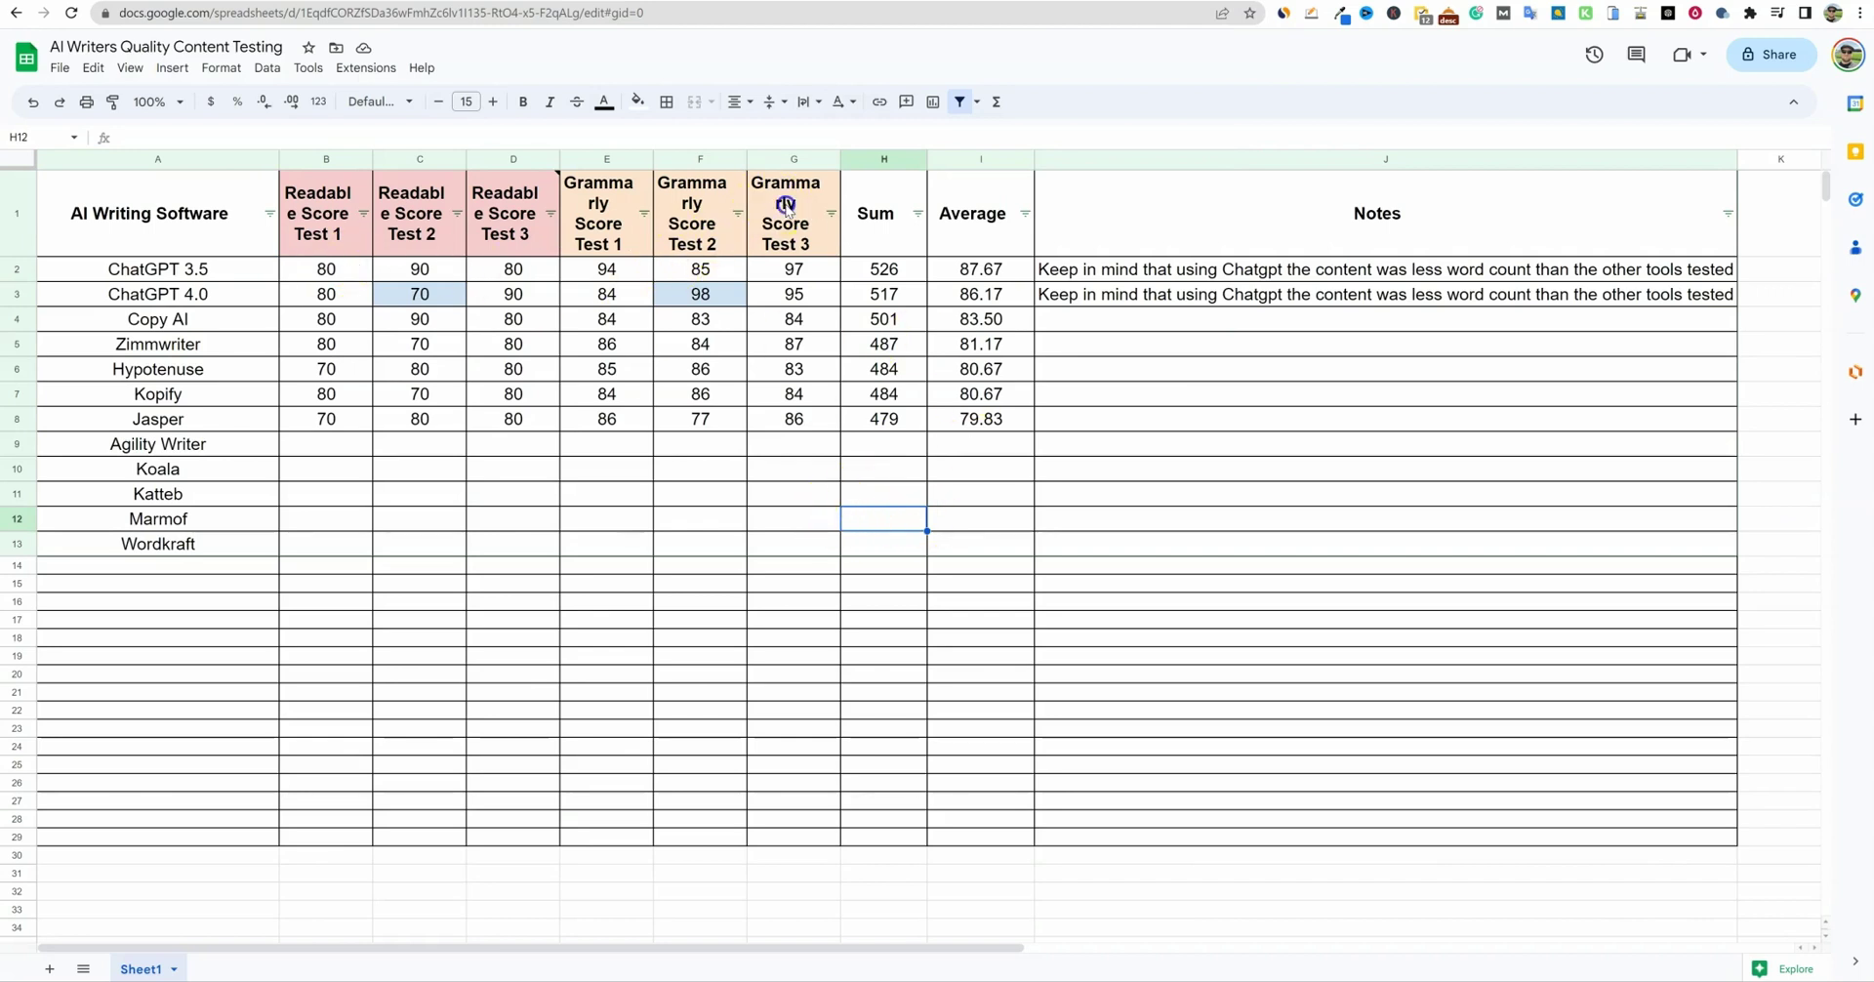
Select the Readable Score Test 3 header and highlight the keyword "how to wash your car at home" in InstaKeywords
click(514, 221)
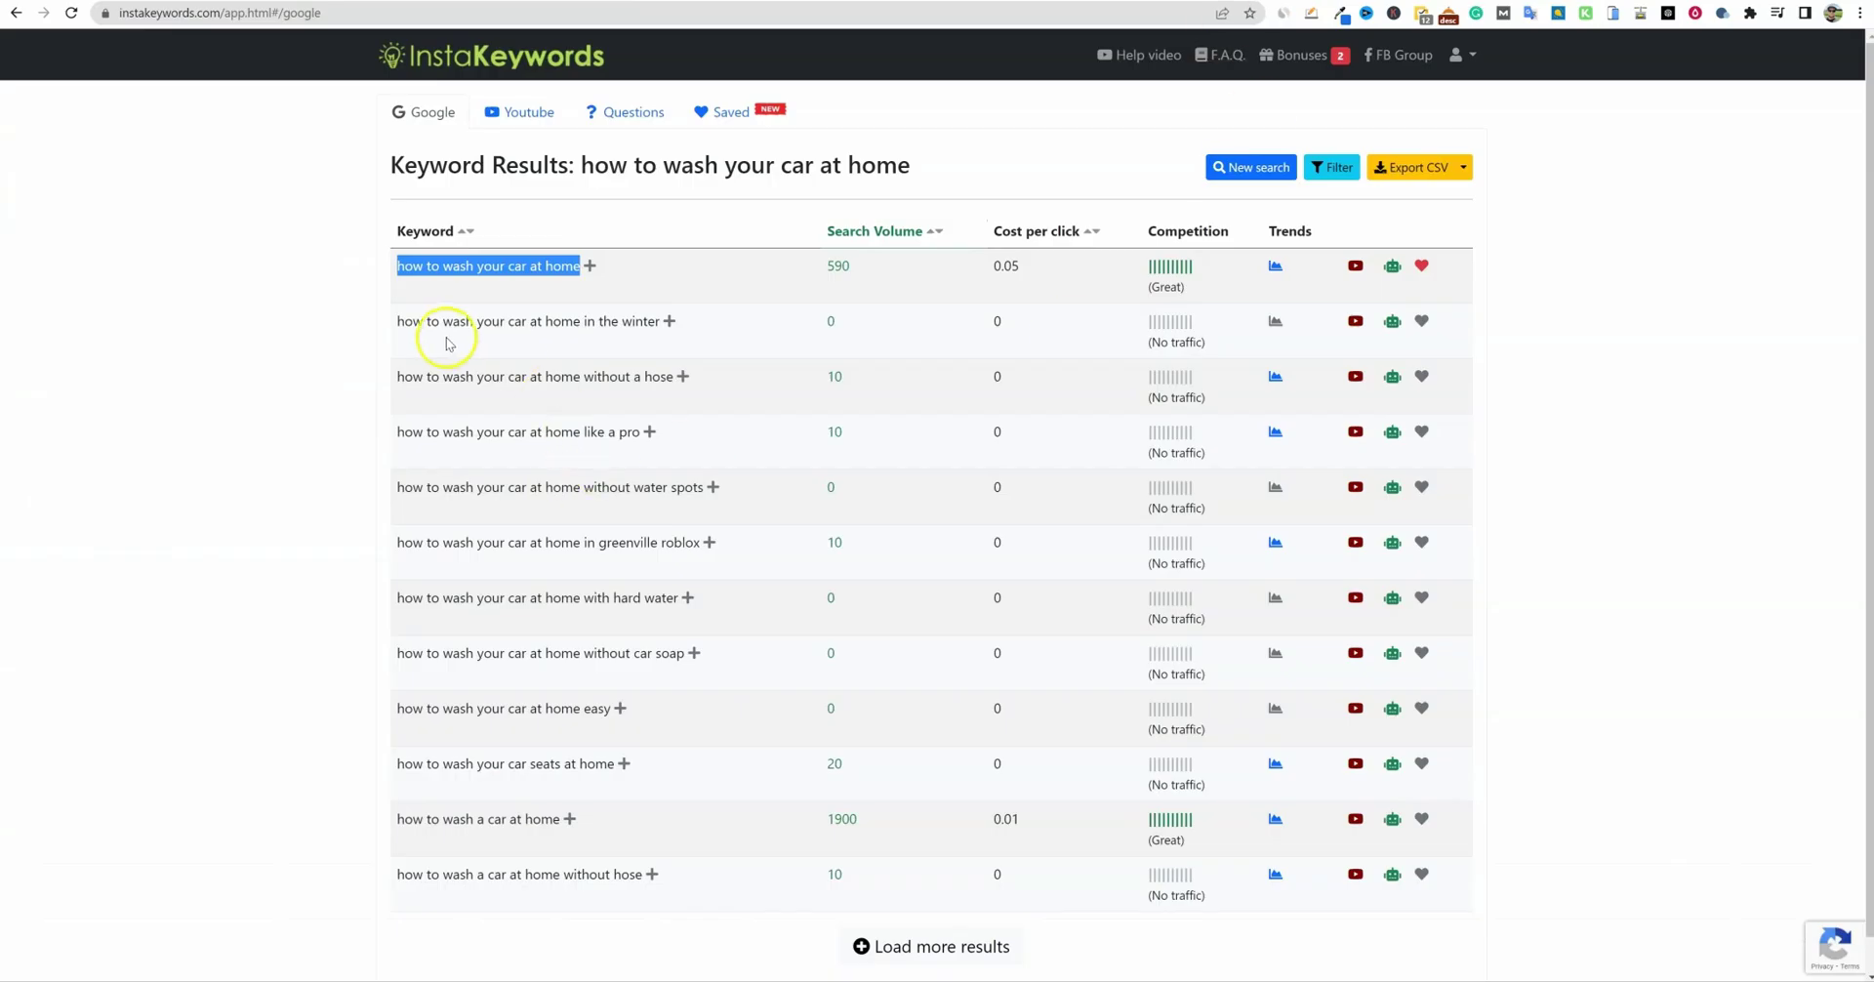
click(379, 272)
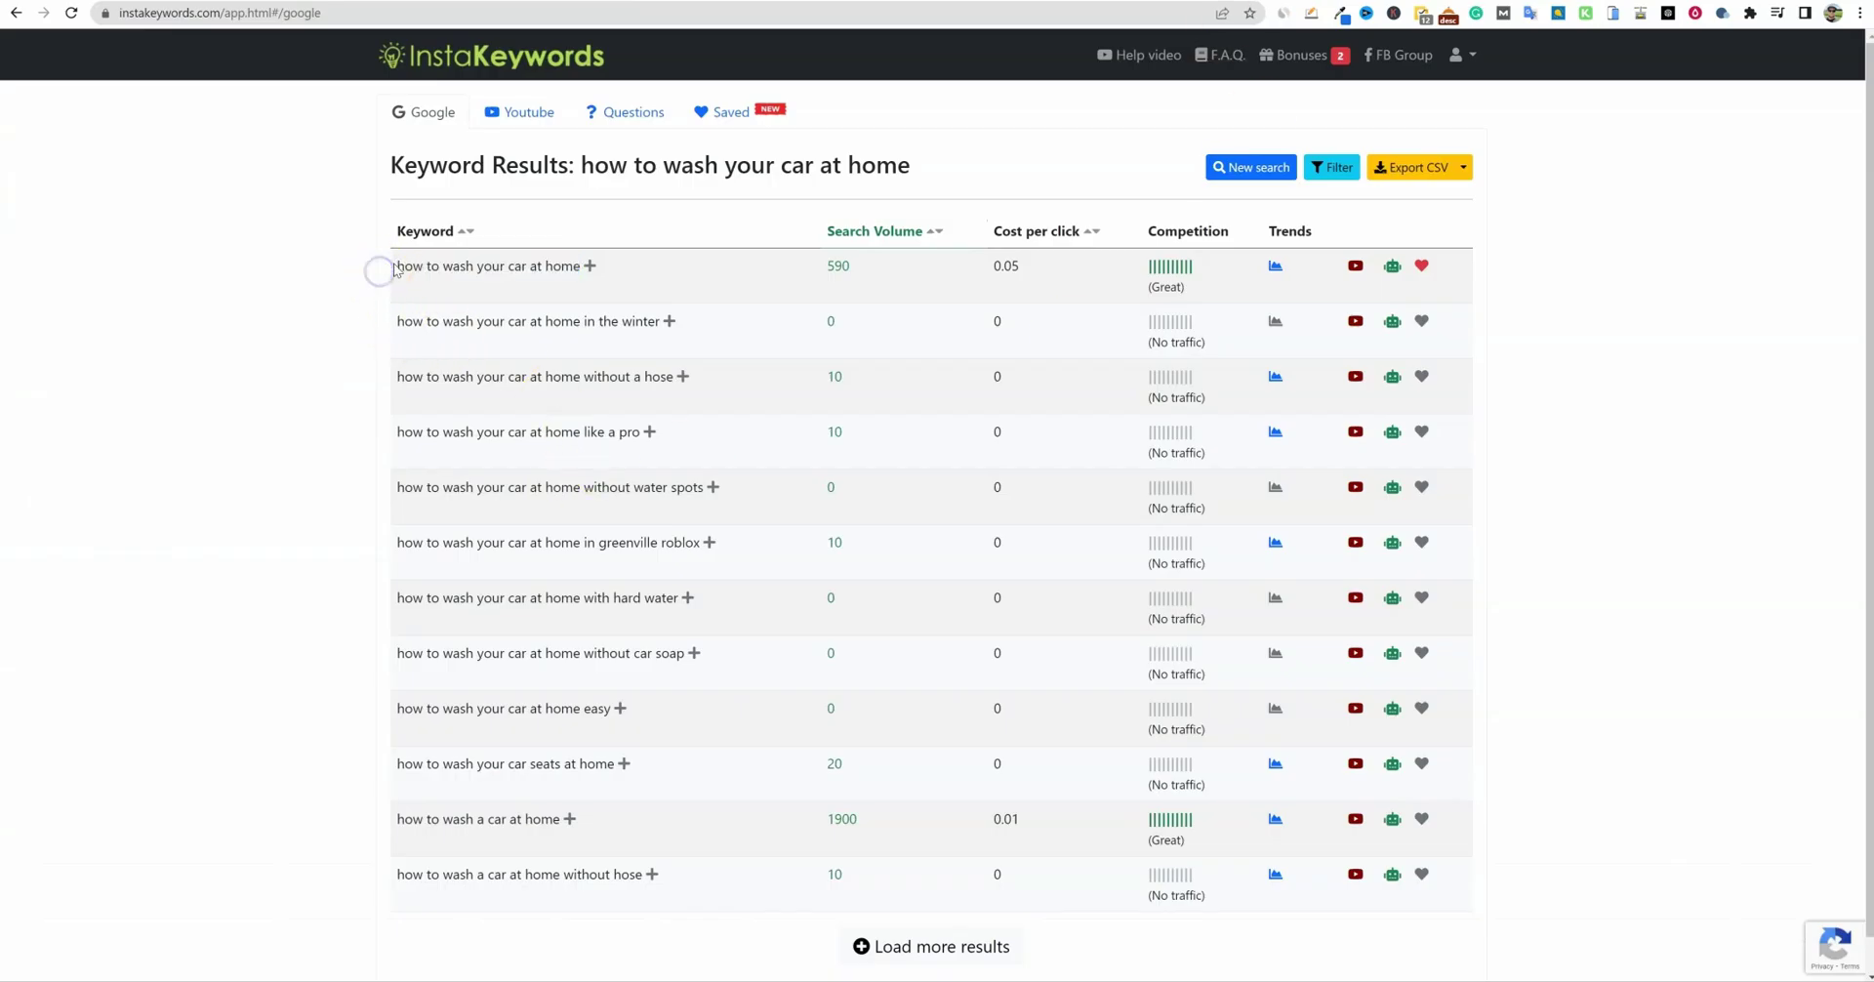
drag(395, 270, 553, 273)
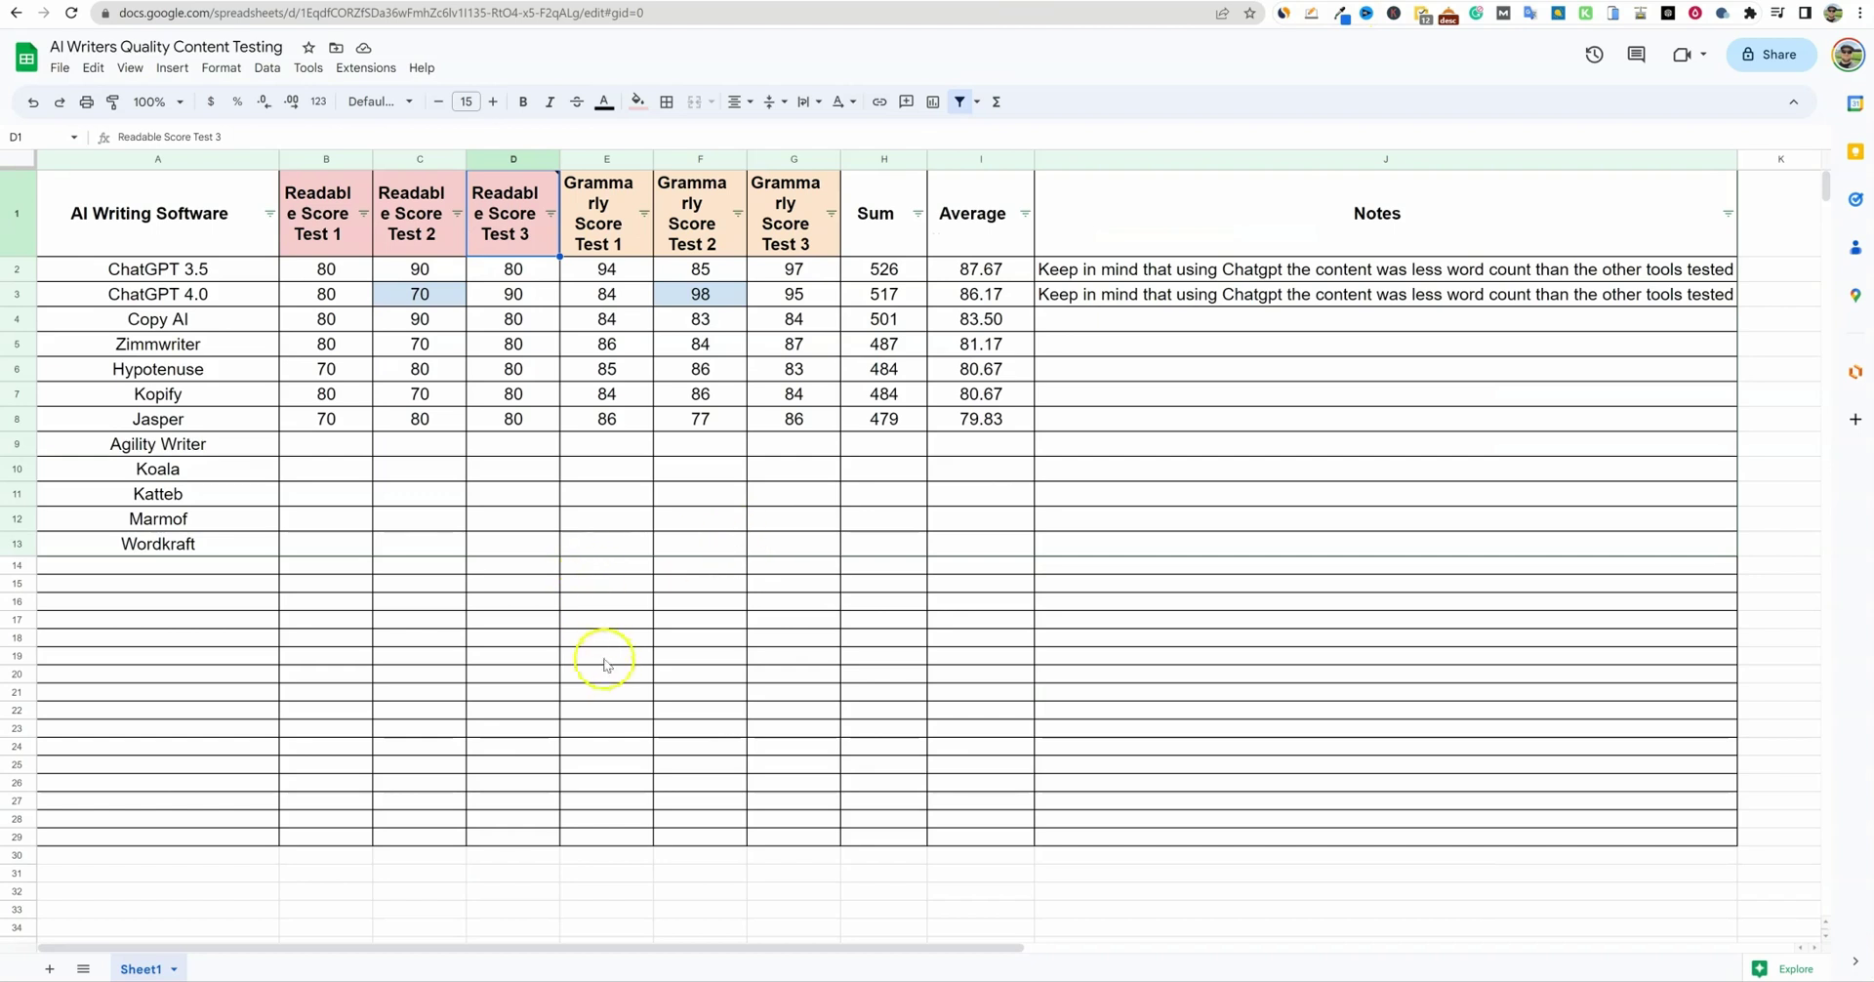
Highlight the tool names from ChatGPT 3.5 to Jasper in the spreadsheet, plus the Grammarly and Readable Test 3 columns
click(457, 639)
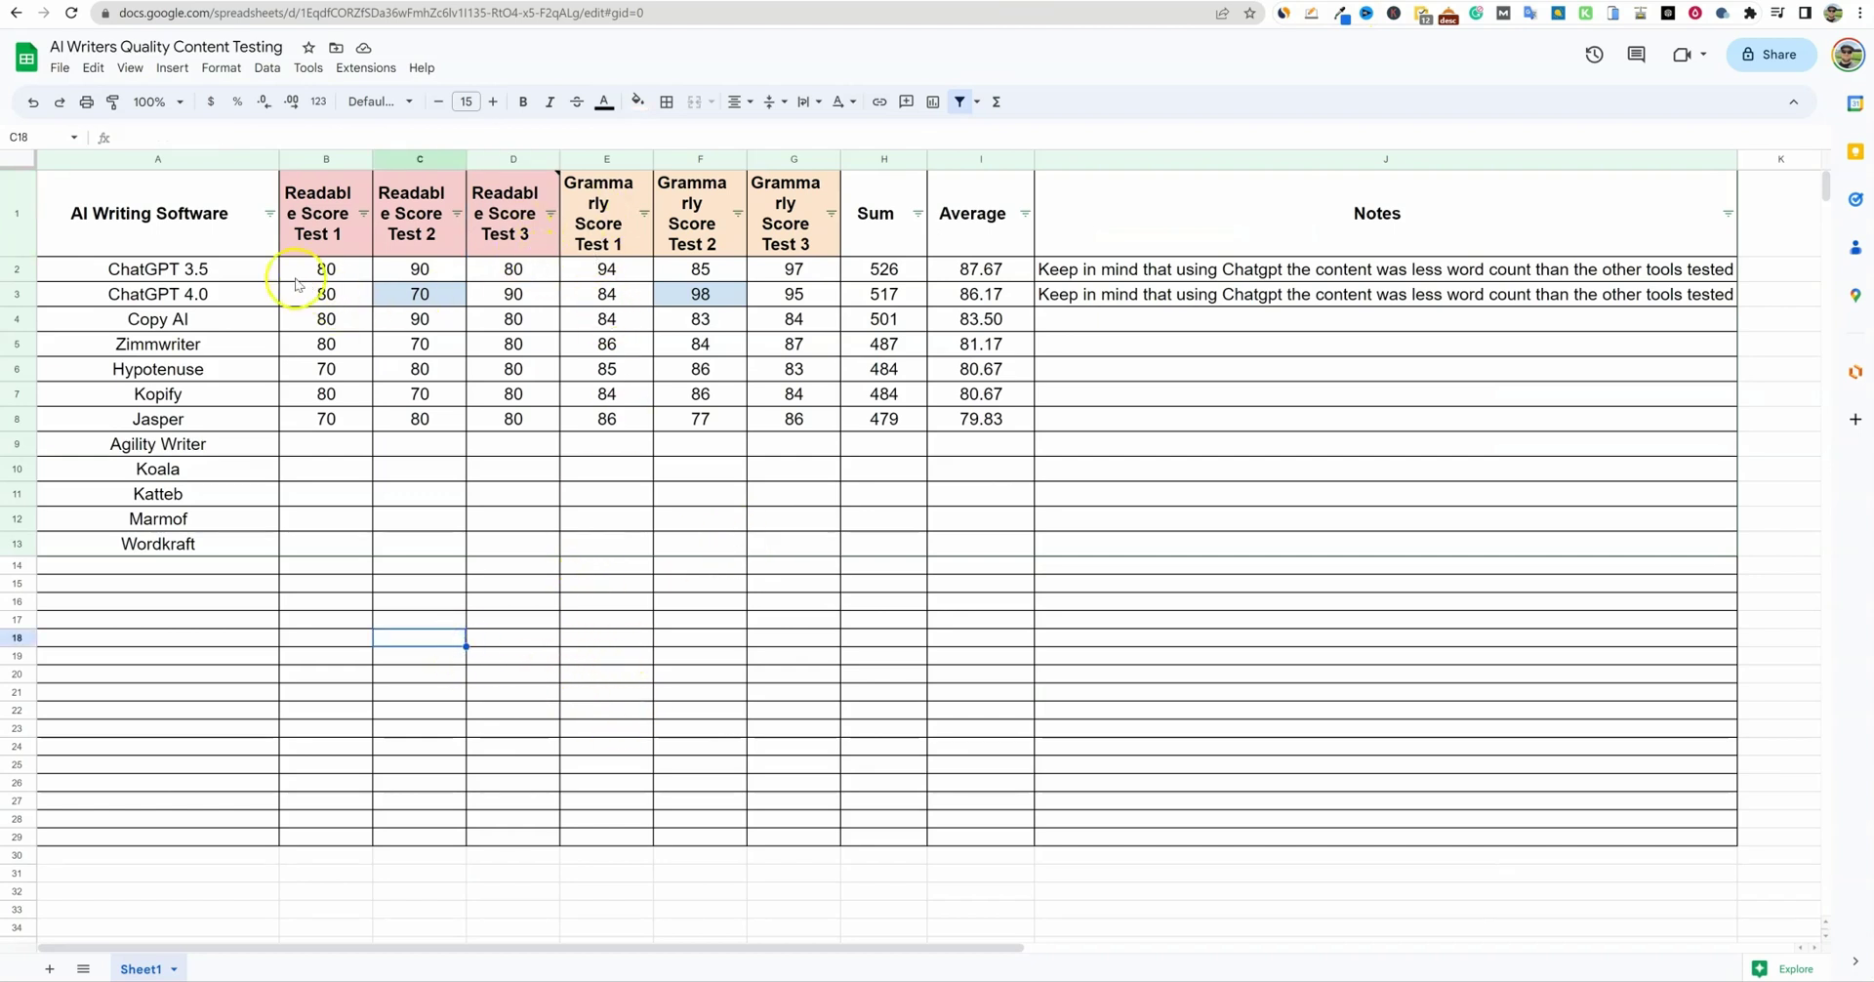
drag(234, 269, 215, 421)
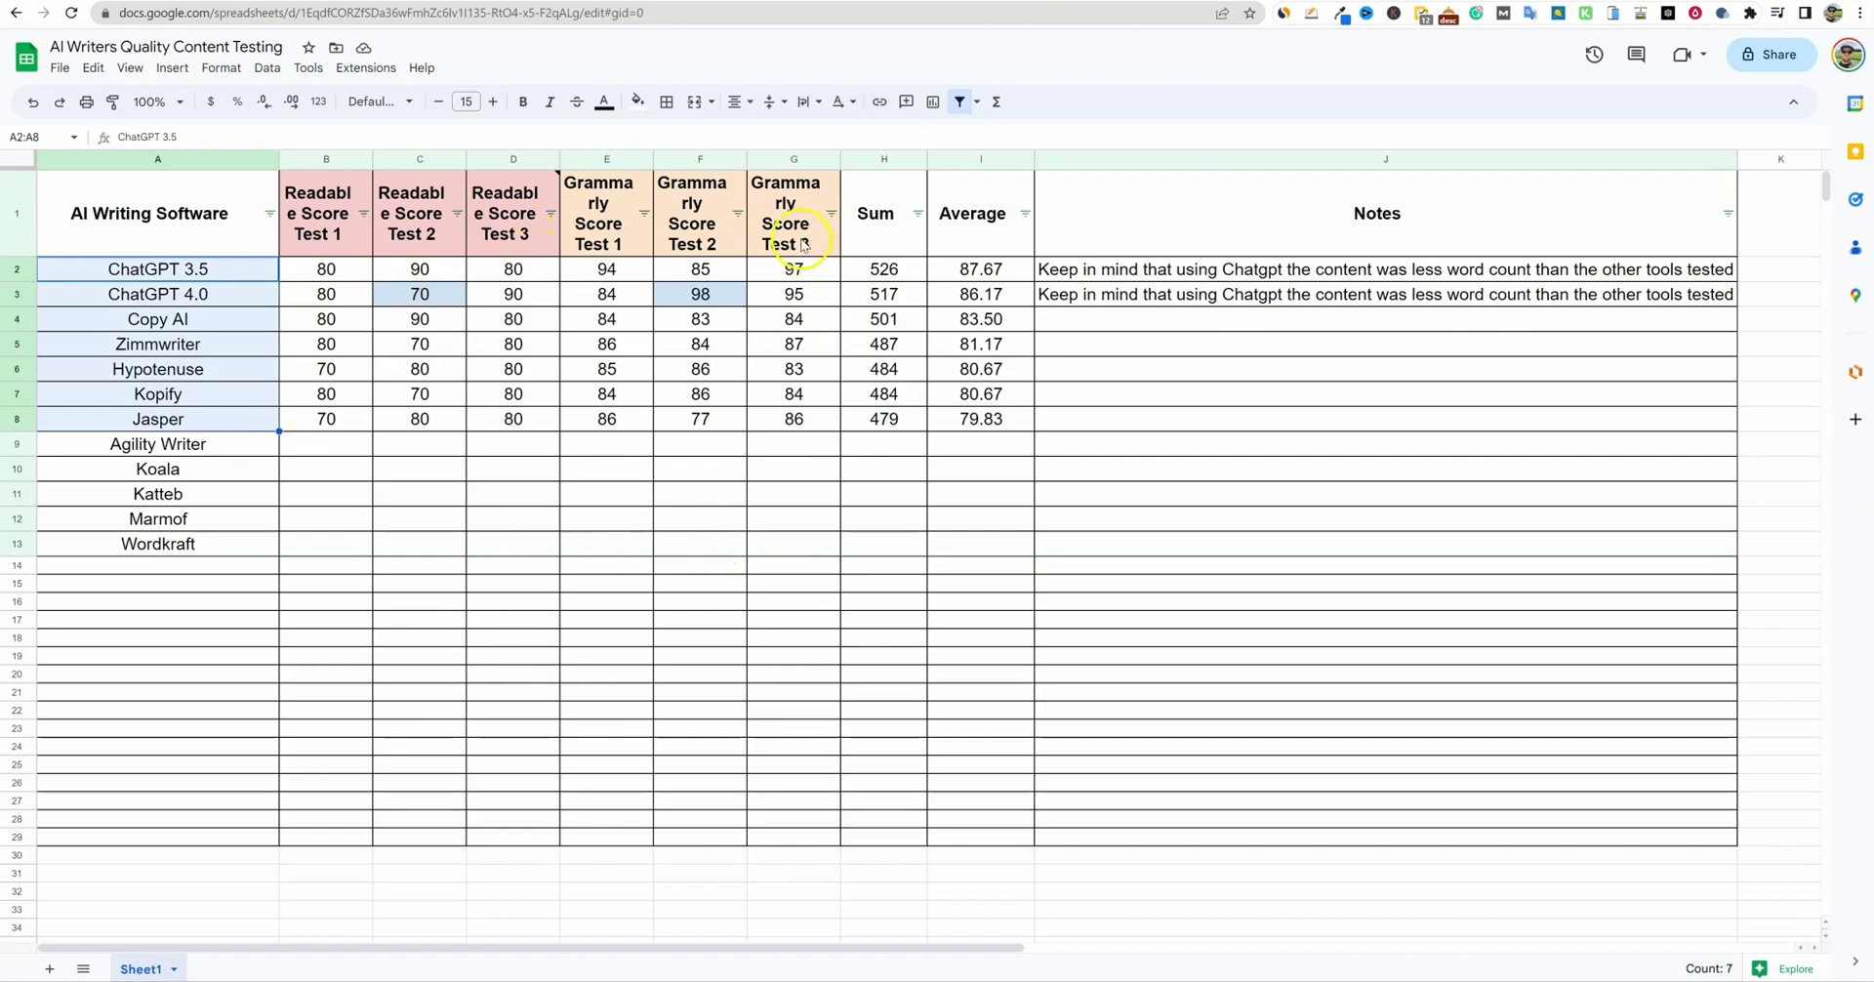
drag(802, 244, 790, 434)
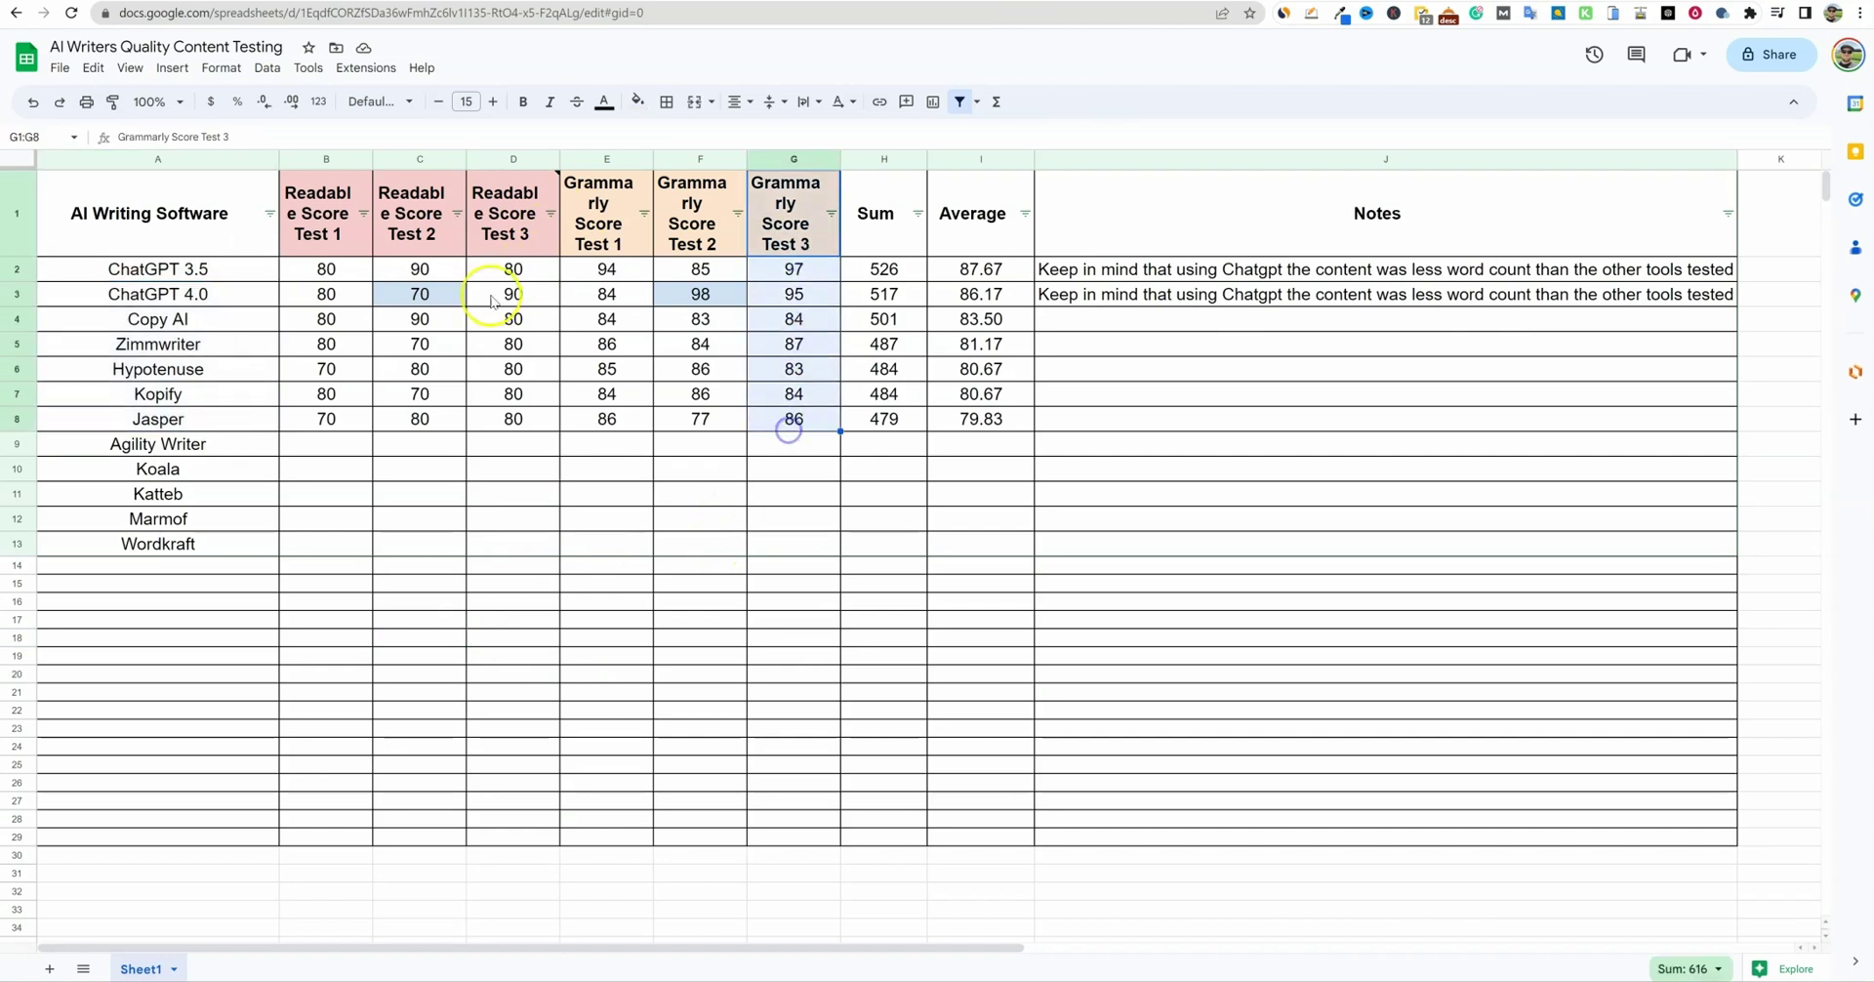
drag(505, 219, 510, 425)
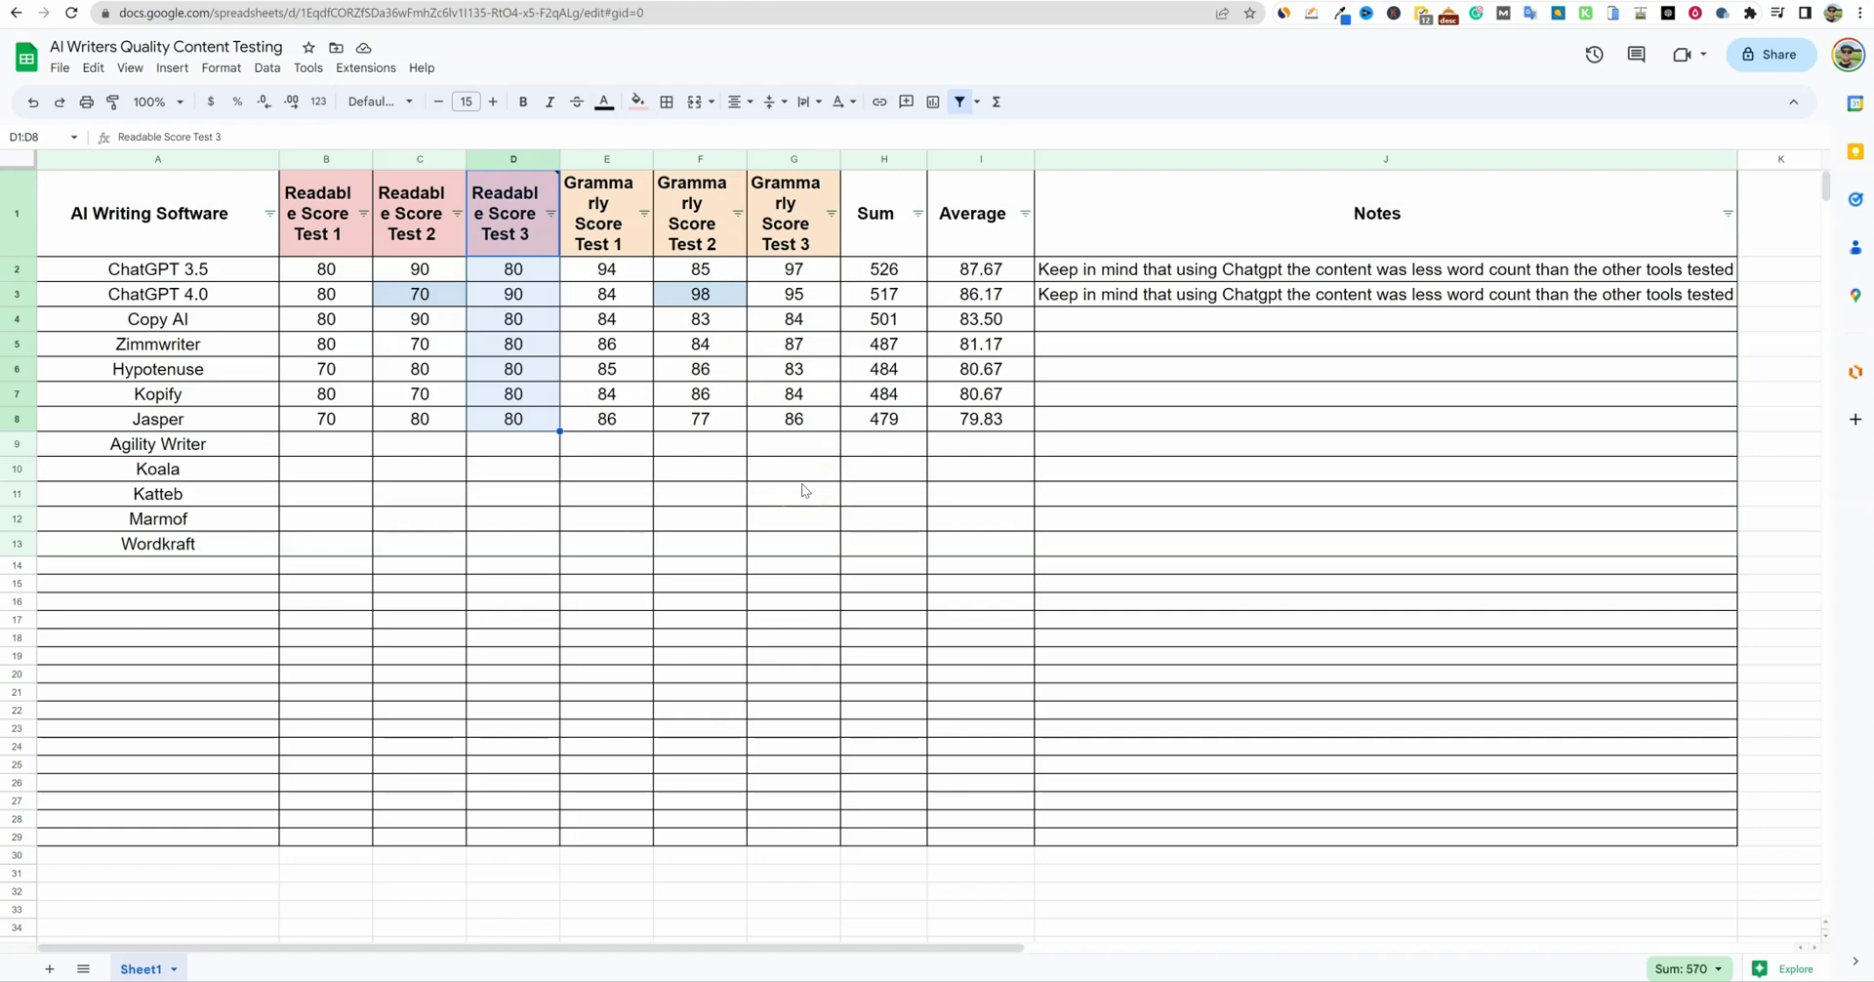
click(765, 631)
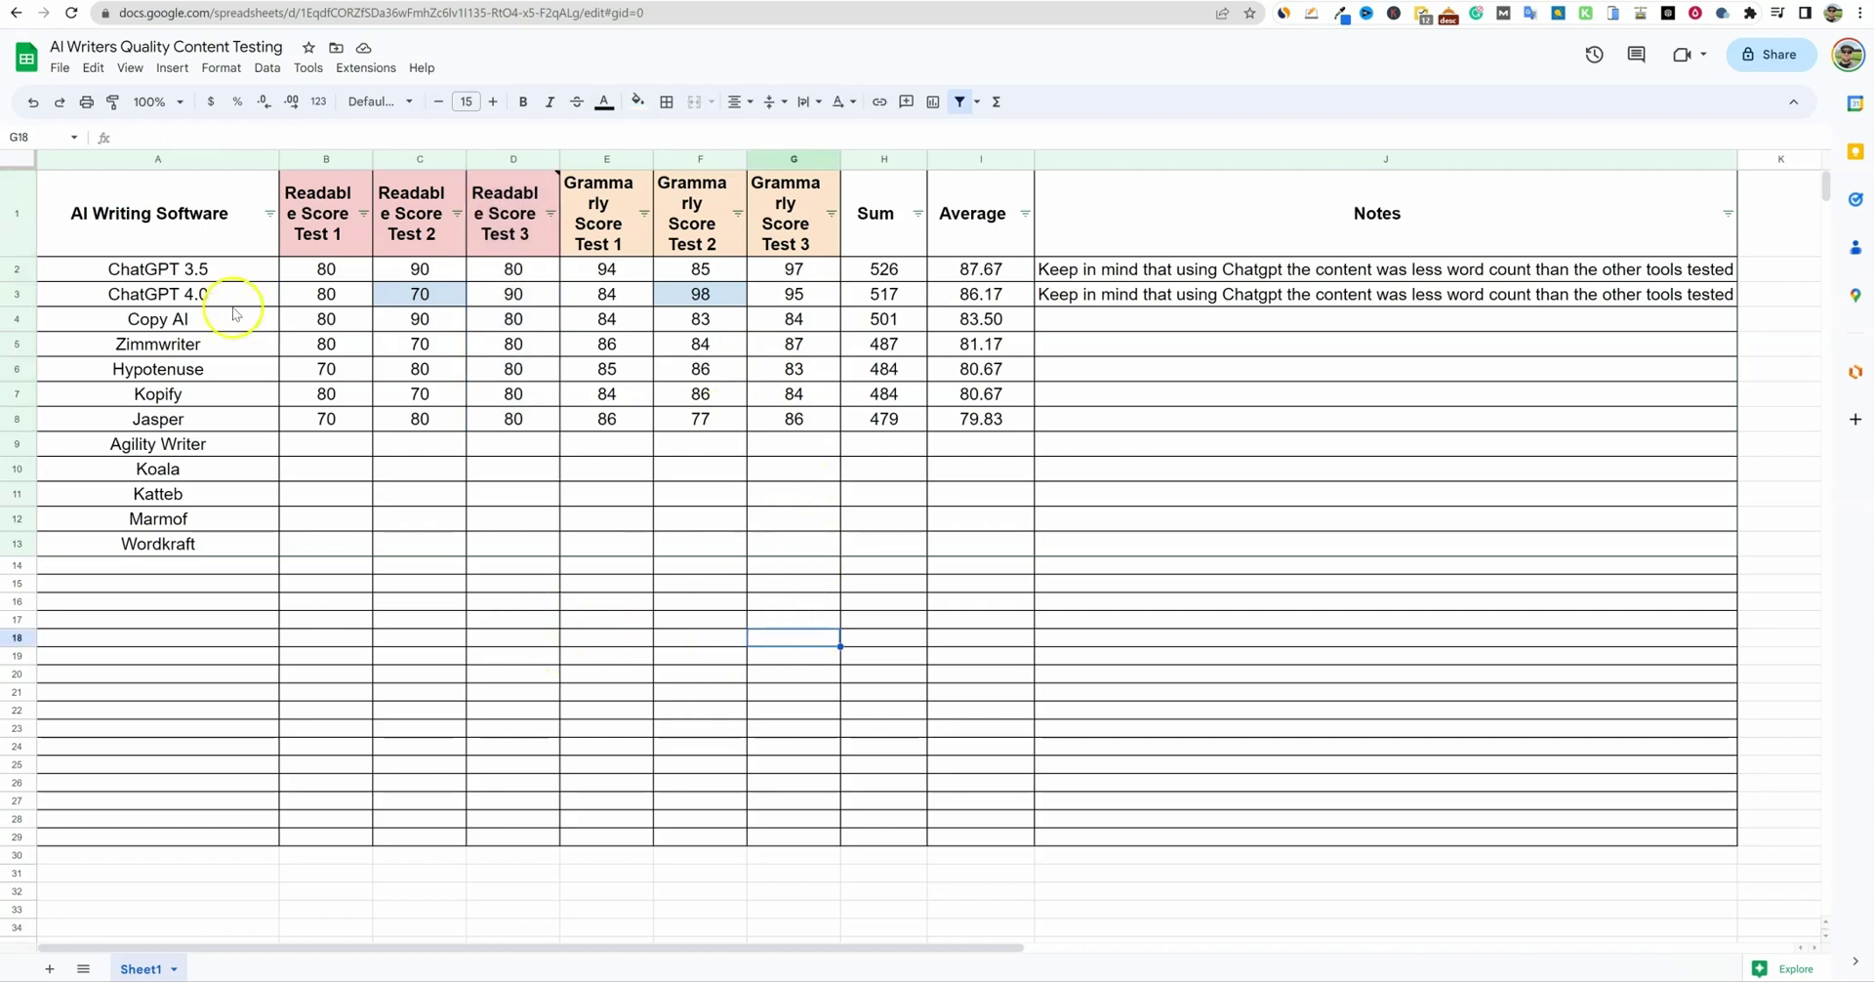
Point out ChatGPT 4.0's Readable and Grammarly Test 2 scores and highlight the Grammarly Score Test 2 column
drag(156, 294, 434, 299)
click(429, 295)
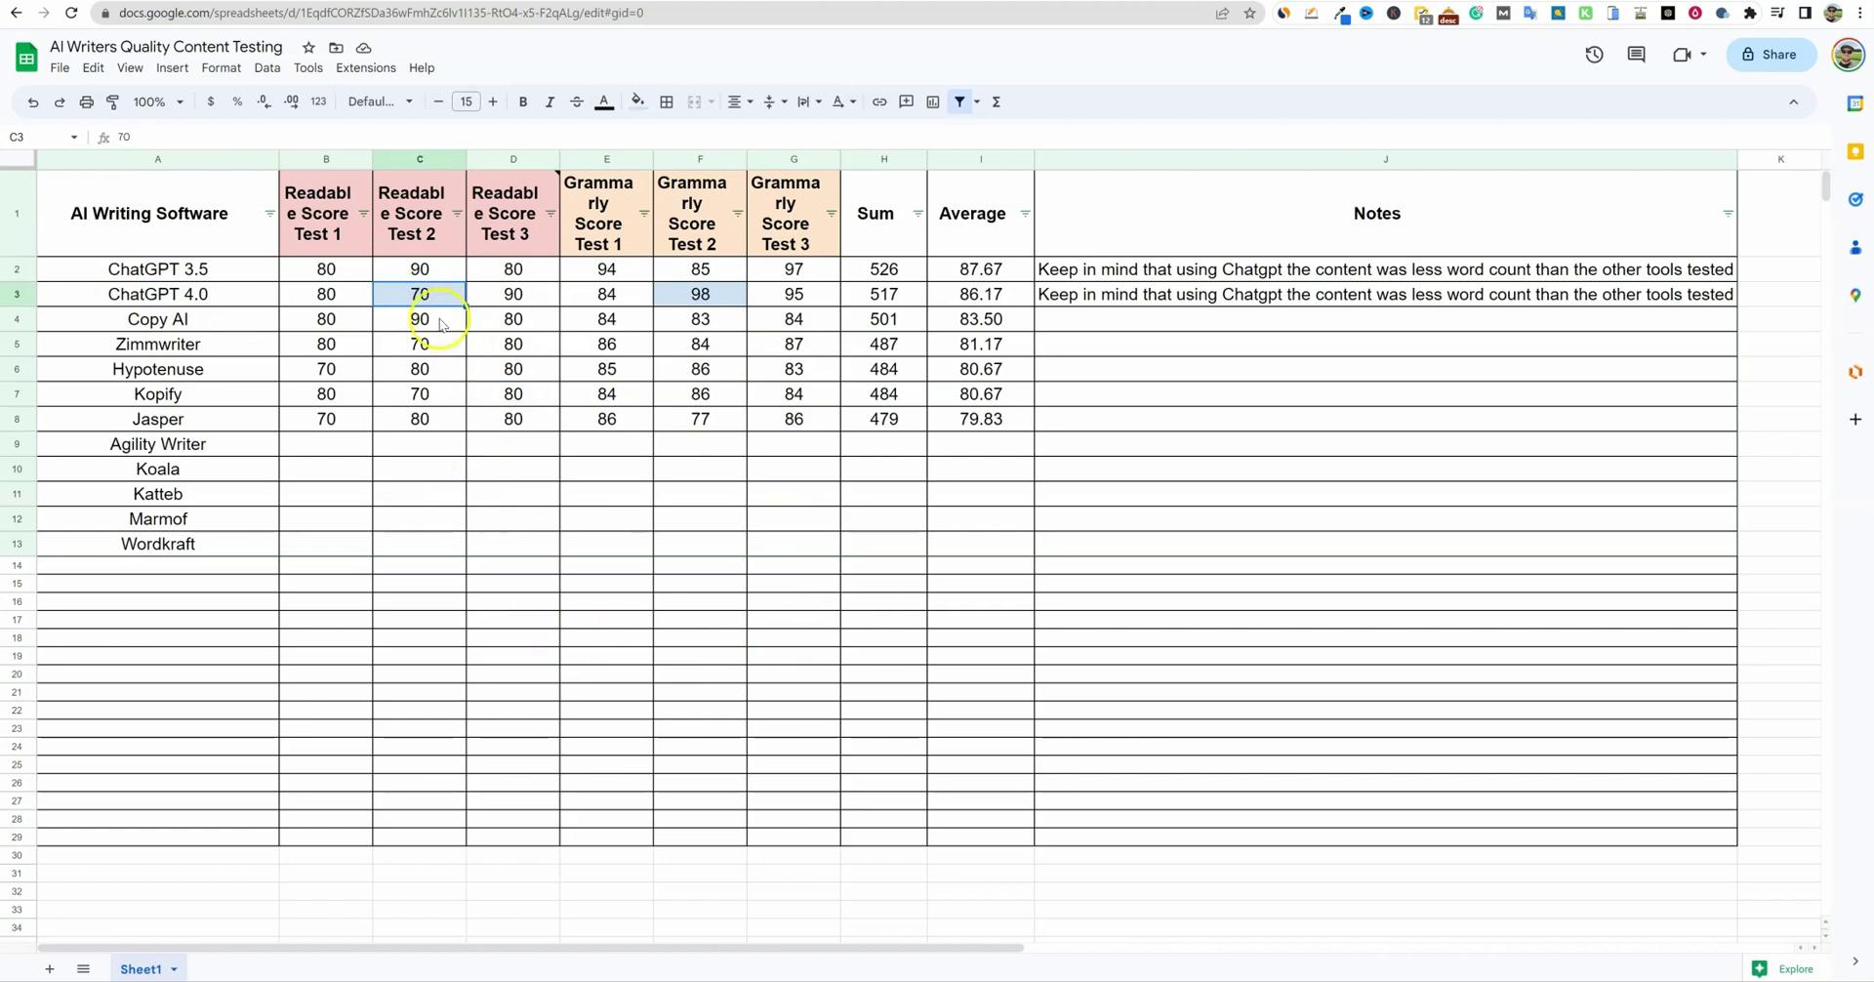
drag(691, 208, 703, 462)
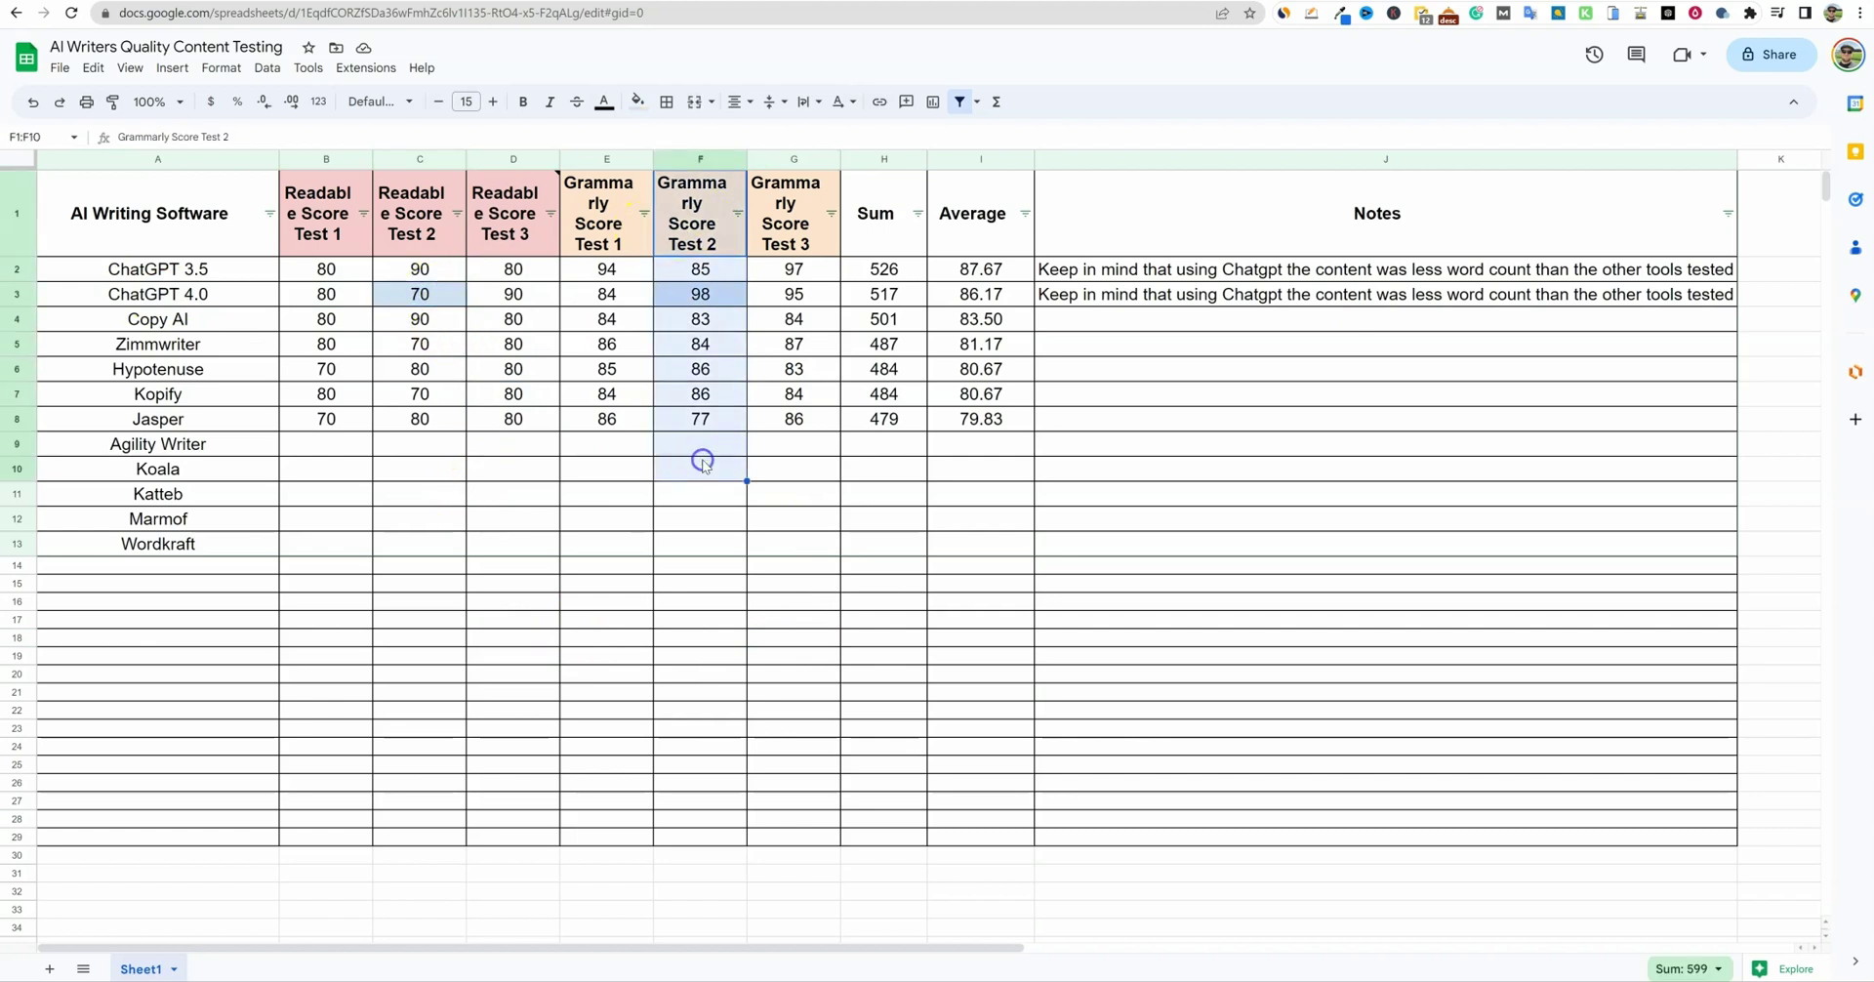
click(437, 298)
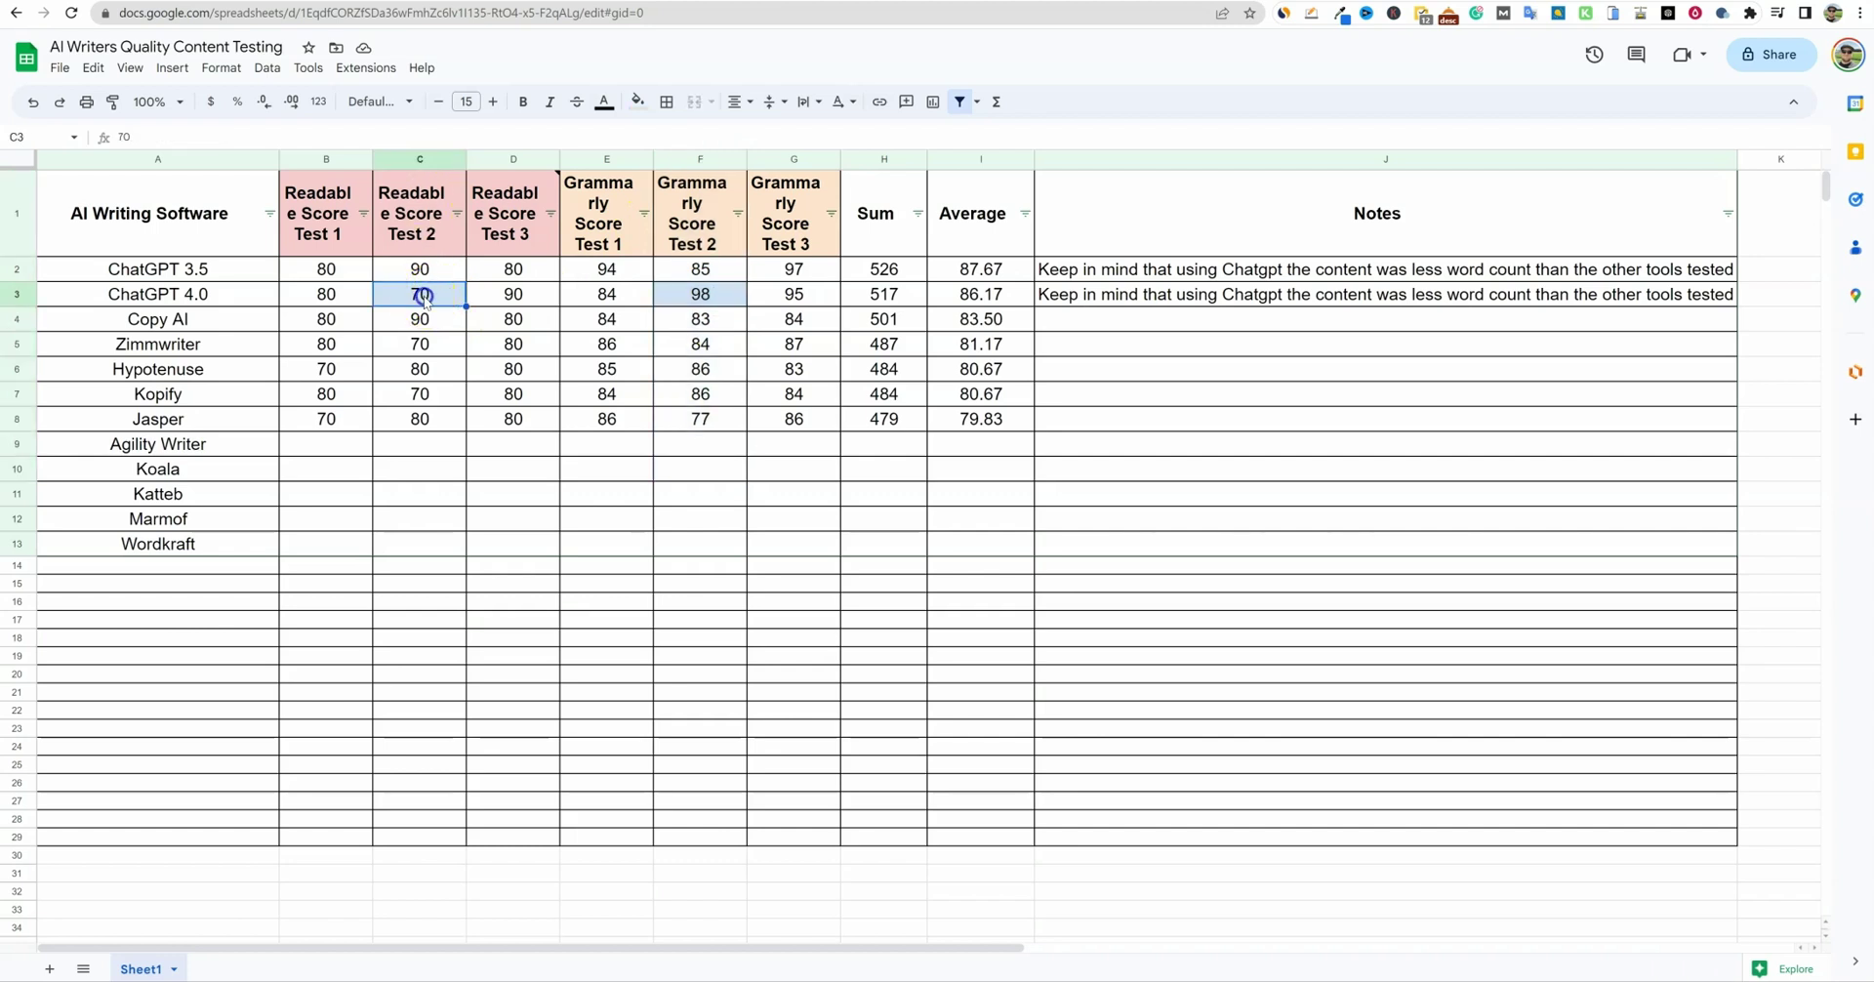
ctrl+click(699, 292)
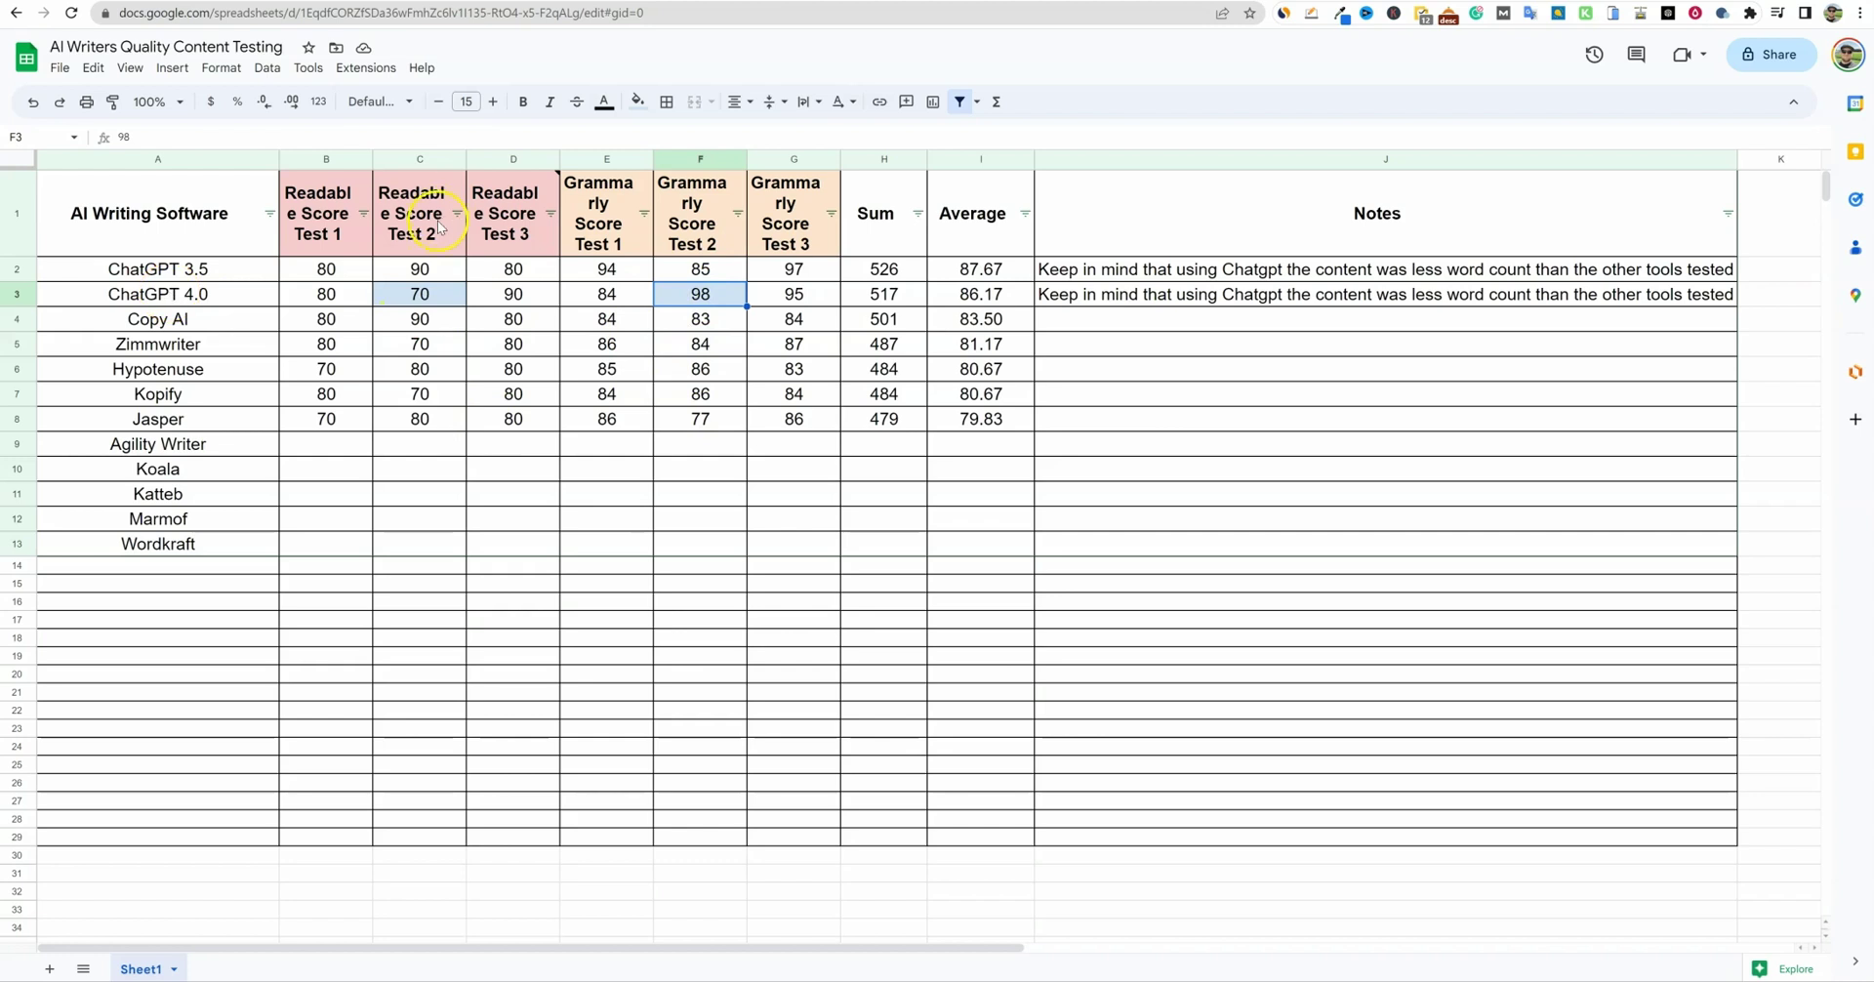
Compare the Readable Test 2 scores of ChatGPT 4.0 and ChatGPT 3.5, and switch to Readable's grade details
ctrl+click(422, 294)
ctrl+click(543, 600)
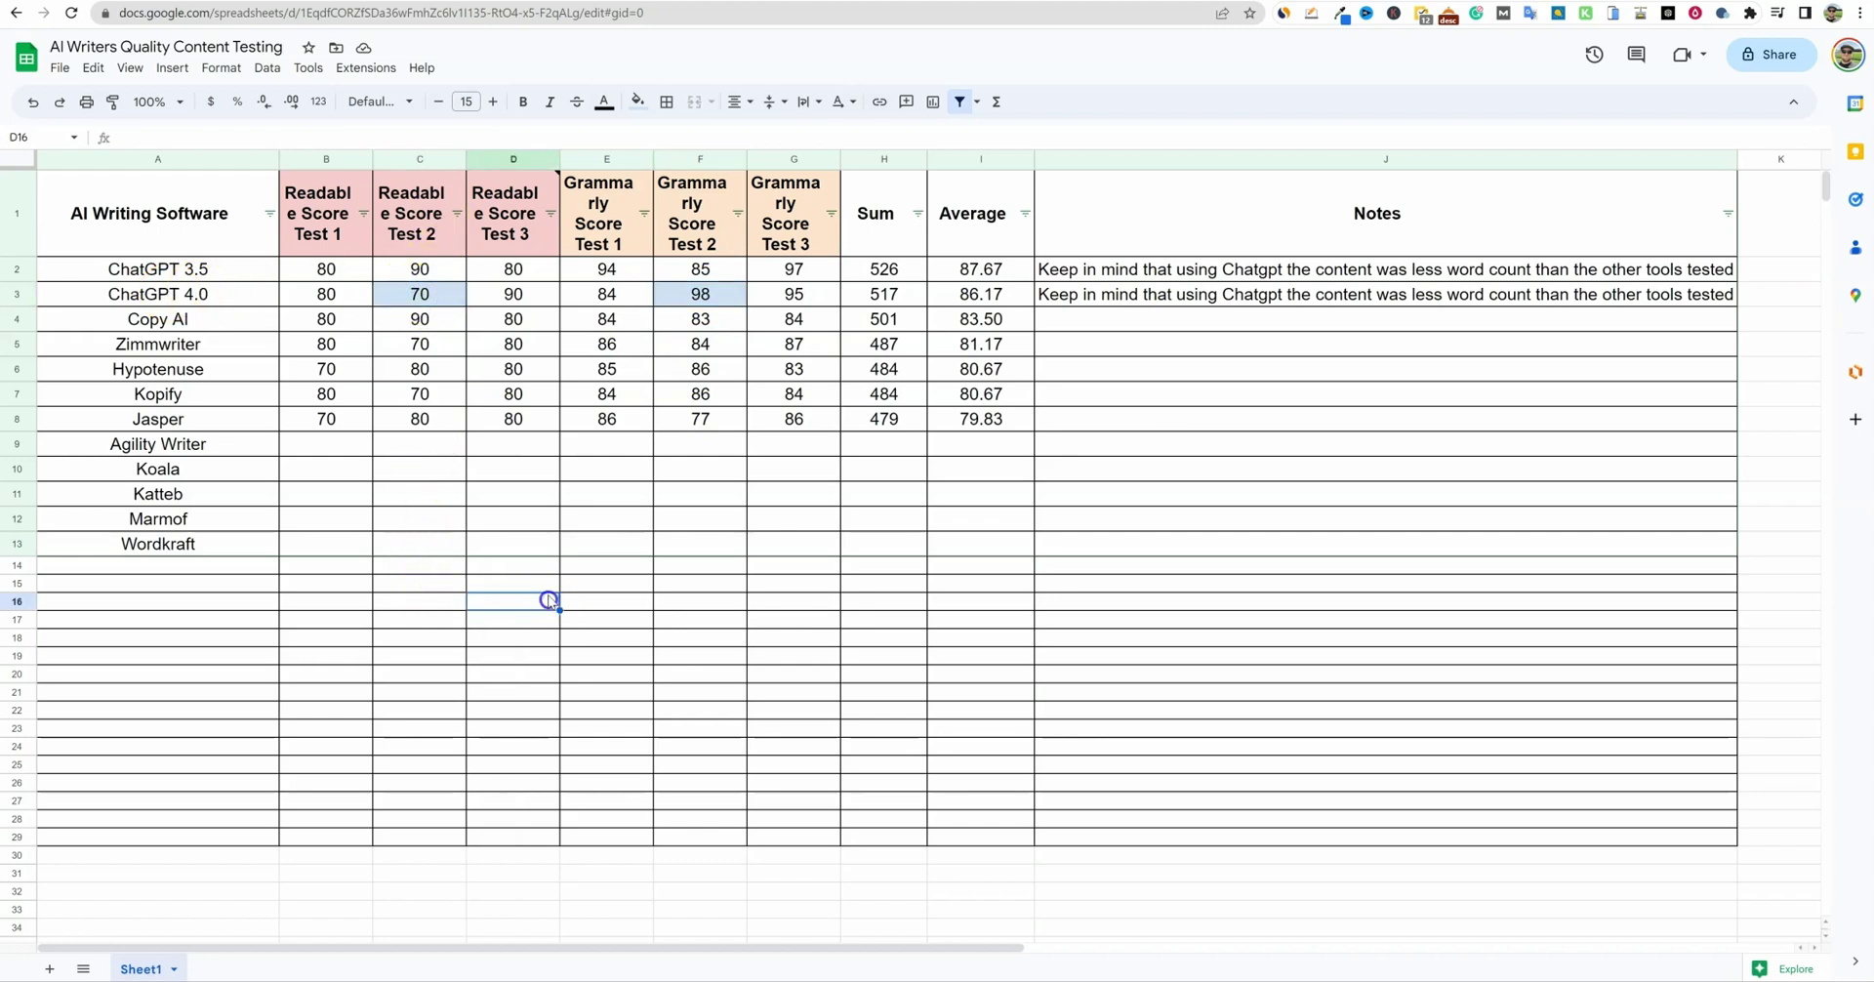
ctrl+click(403, 294)
ctrl+click(434, 267)
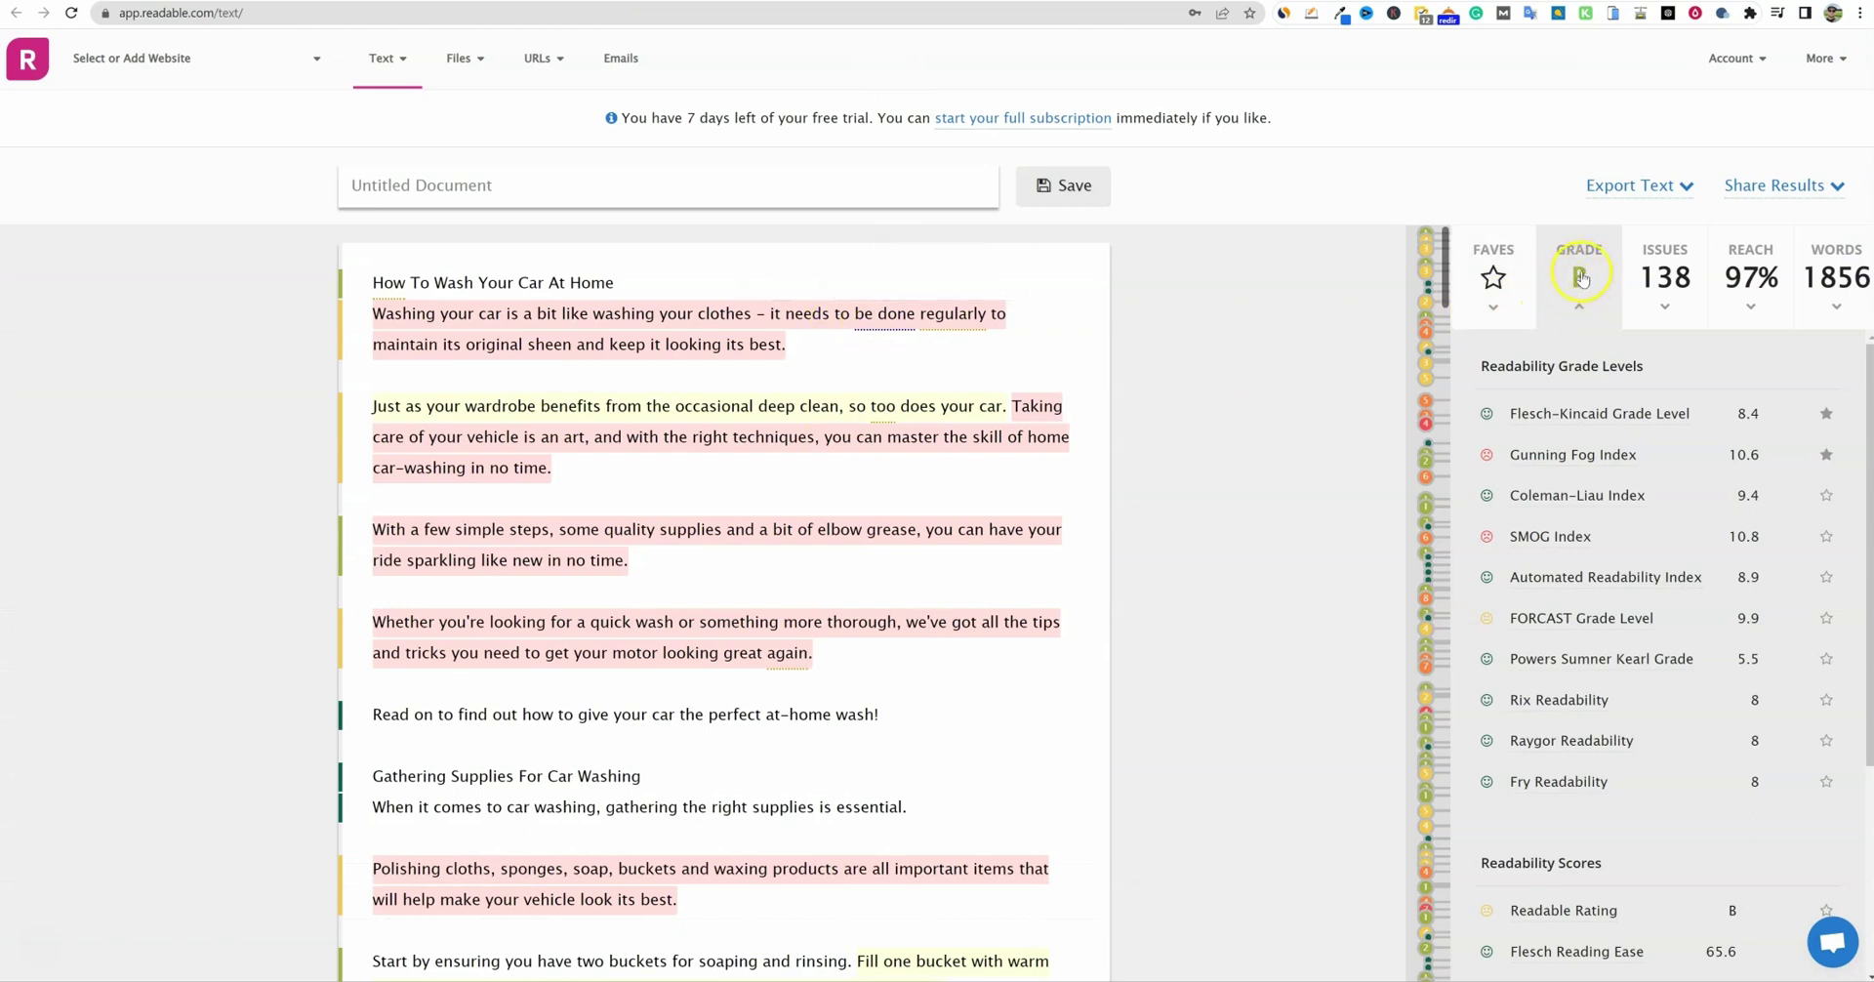
Review Readable's grade details for the car-wash article, and select ChatGPT 4.0's Readable Test 2 score in the spreadsheet
mouse_move(1443, 352)
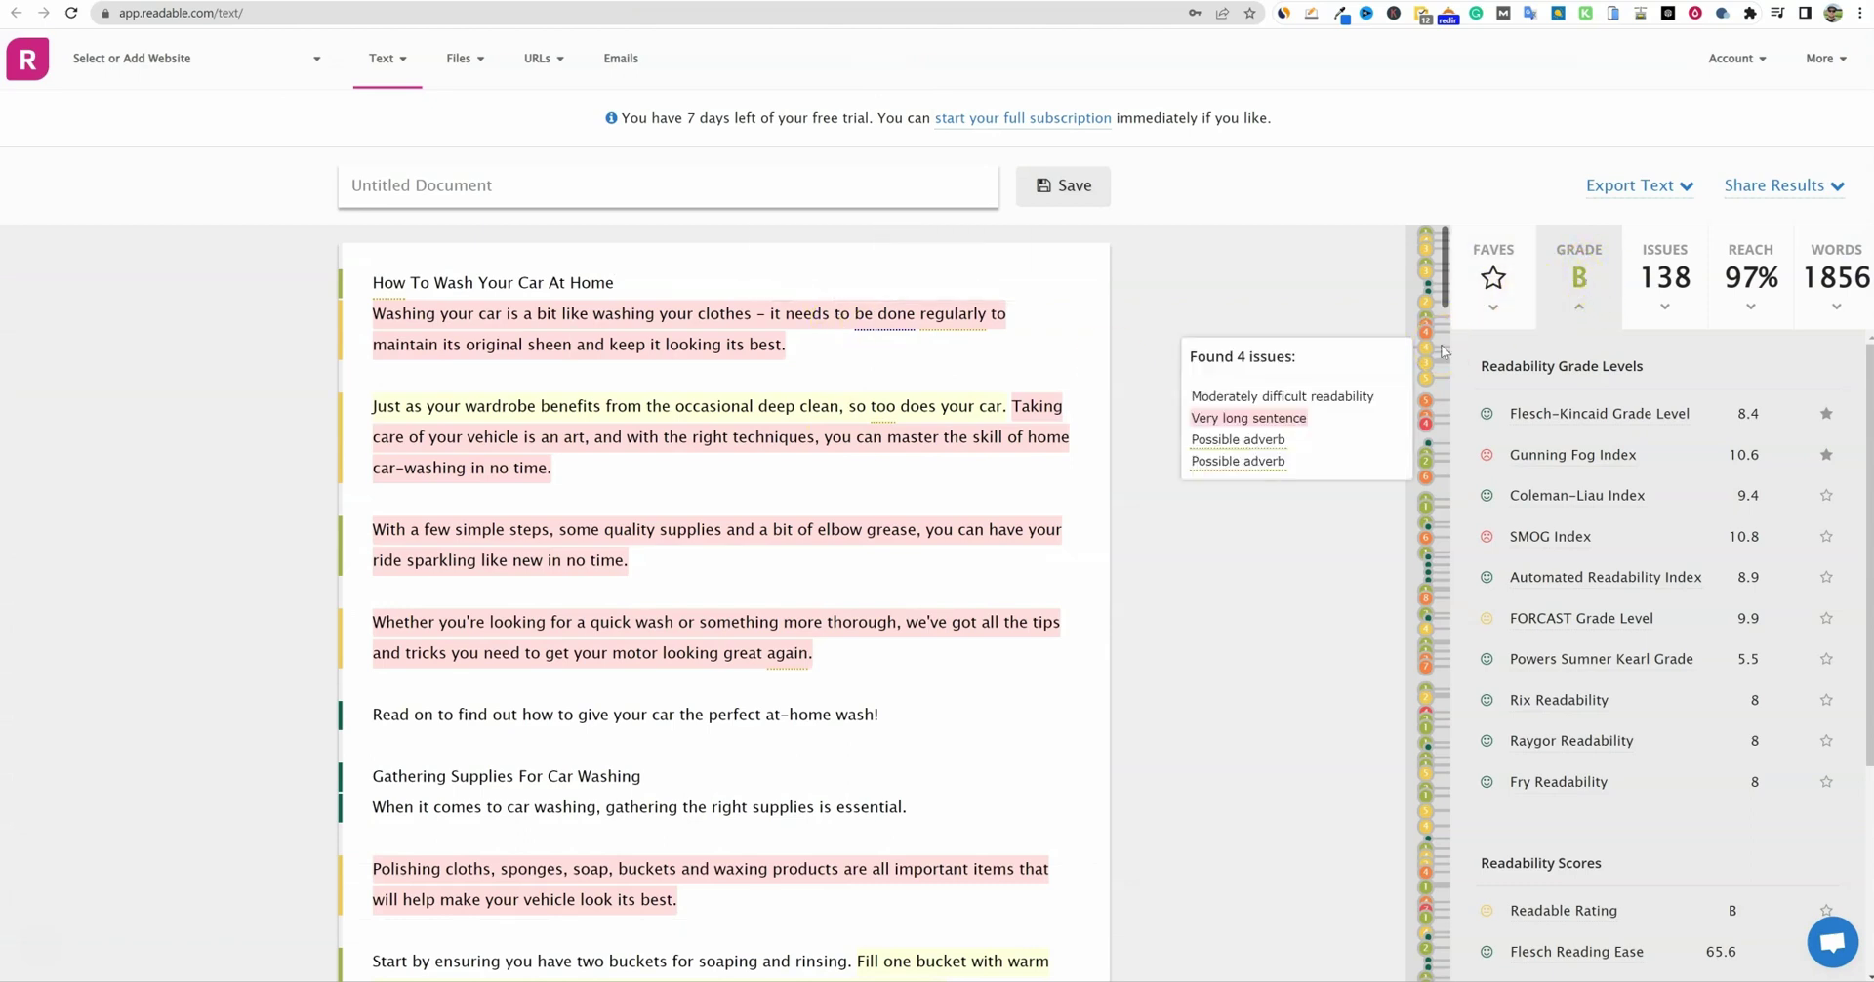
click(1600, 337)
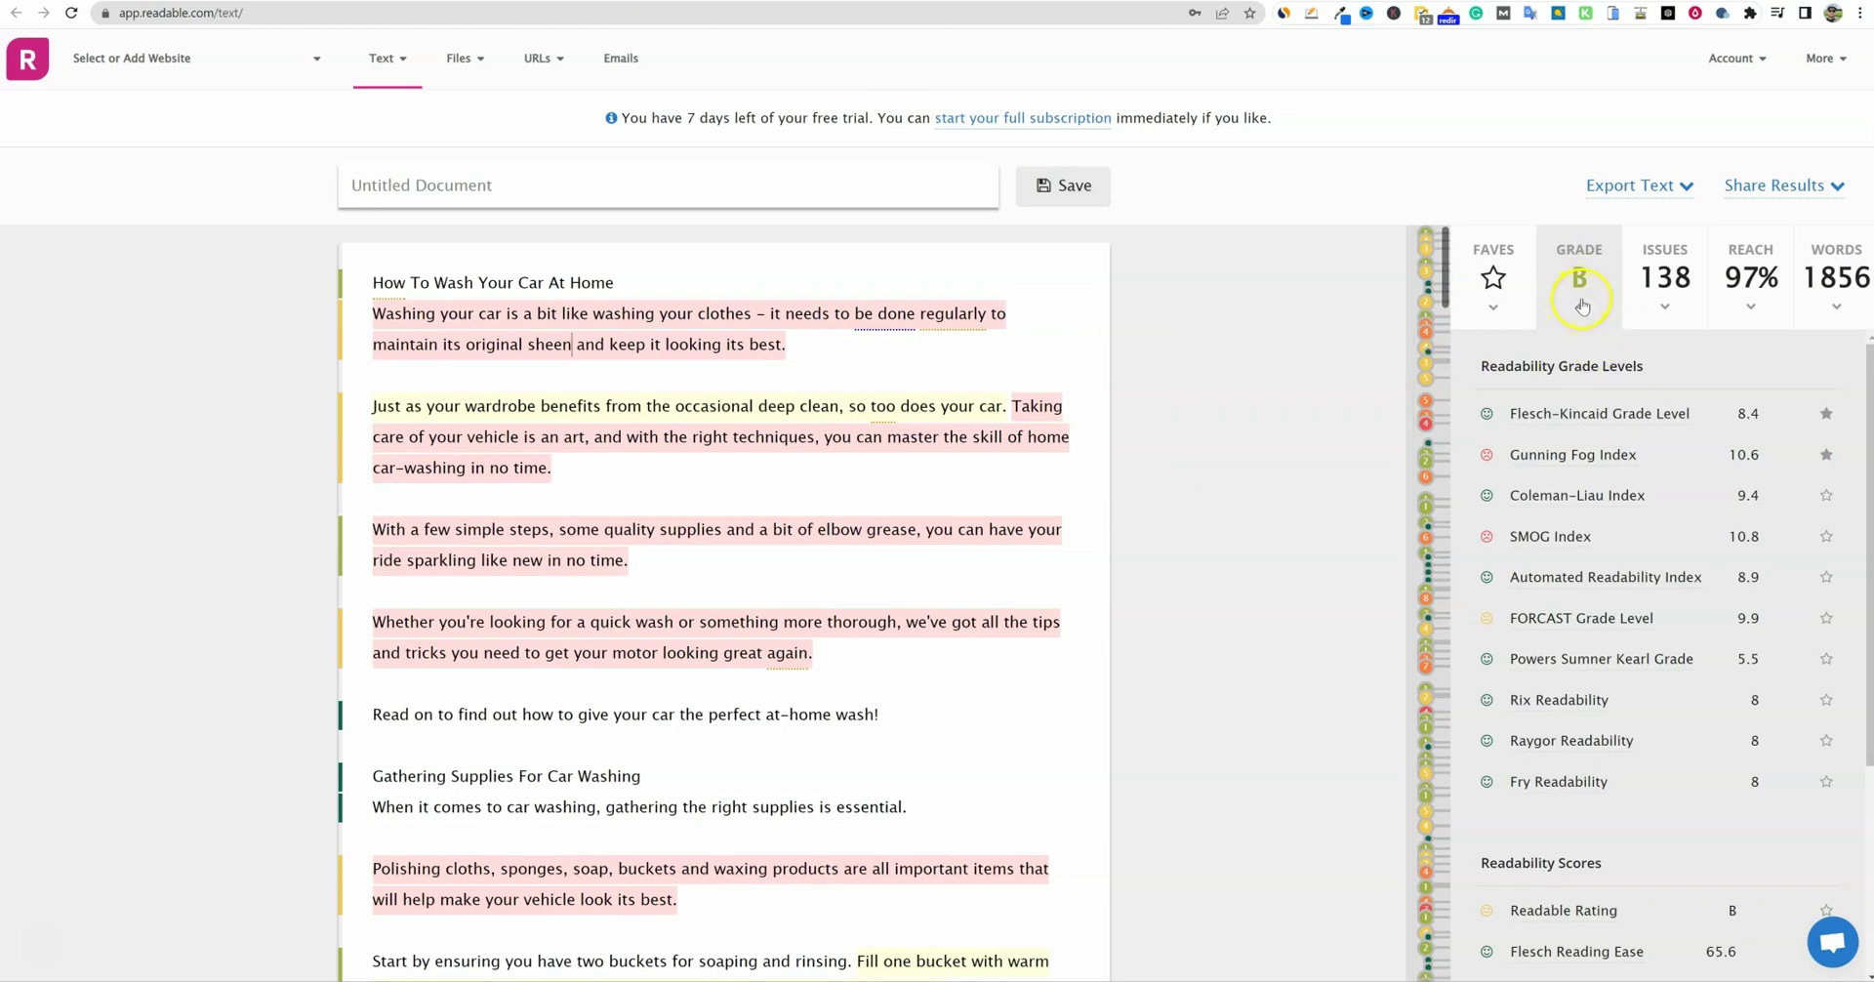
click(919, 64)
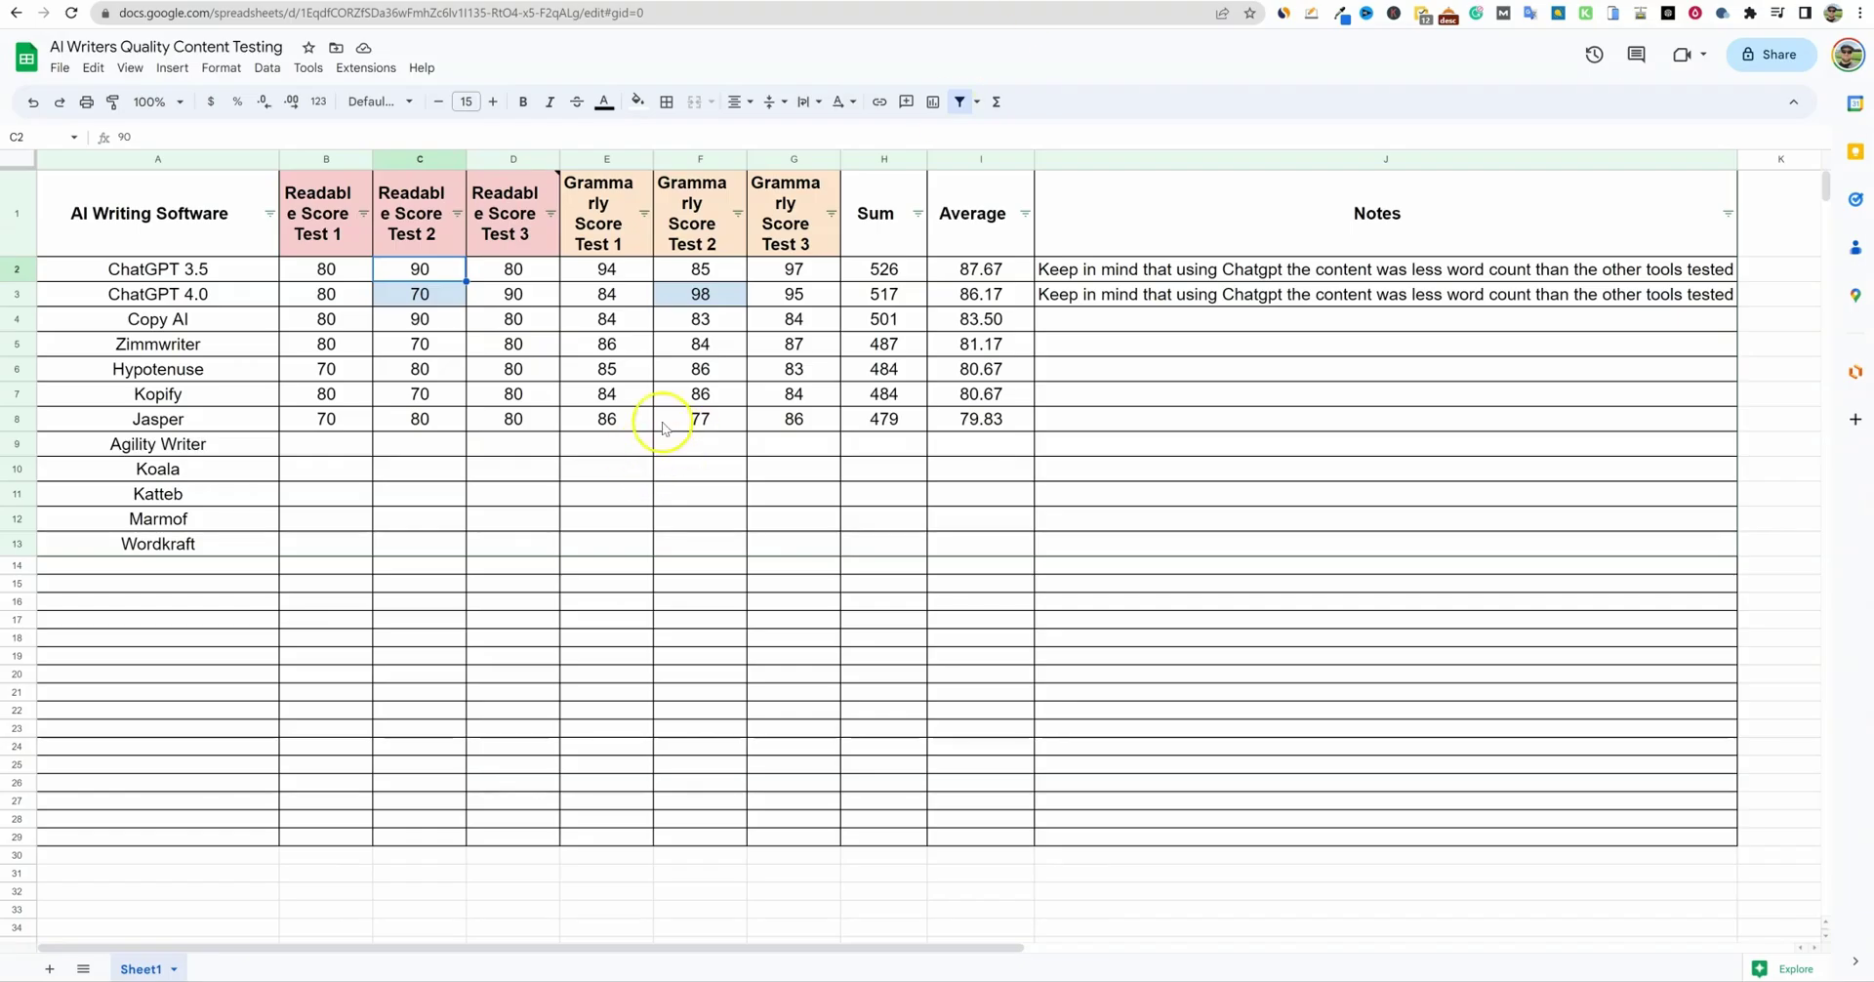
click(478, 394)
click(405, 292)
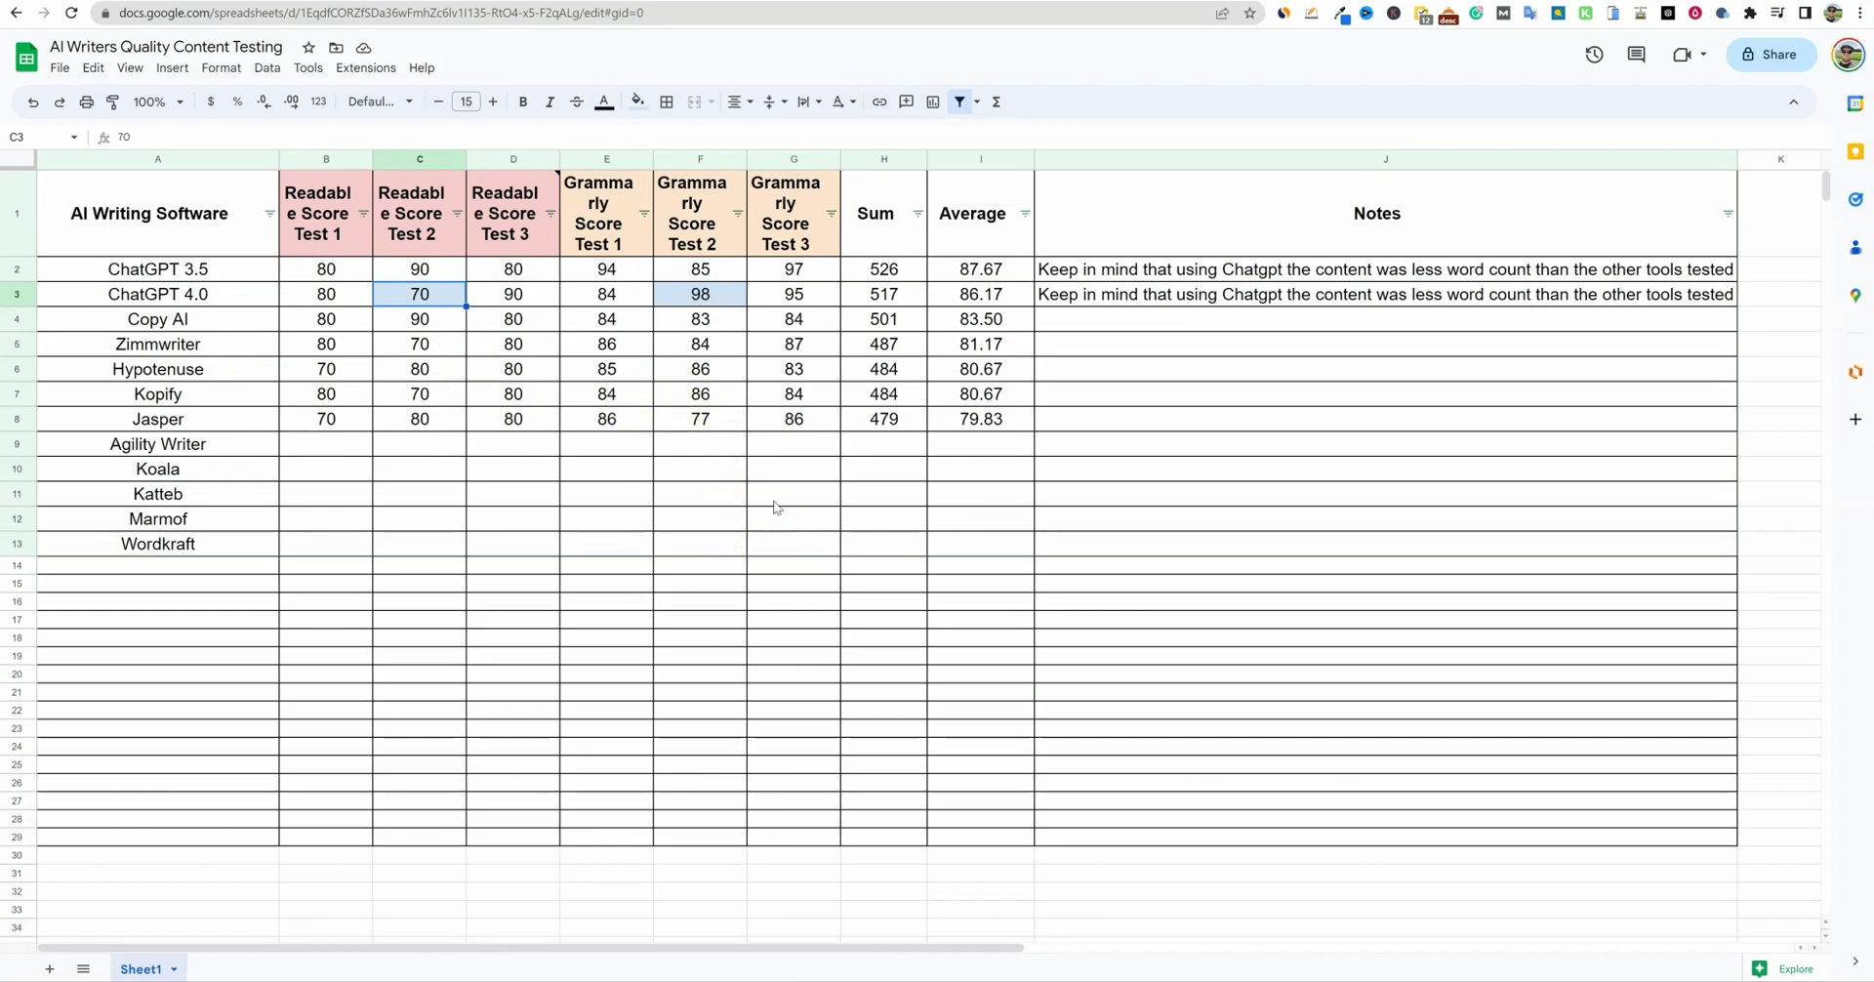
Highlight the tool names without scores from Agility Writer to Wordkraft, and the ones from Katteb to Wordkraft
key(ctrl+plus)
key(ctrl+plus)
key(ctrl+plus)
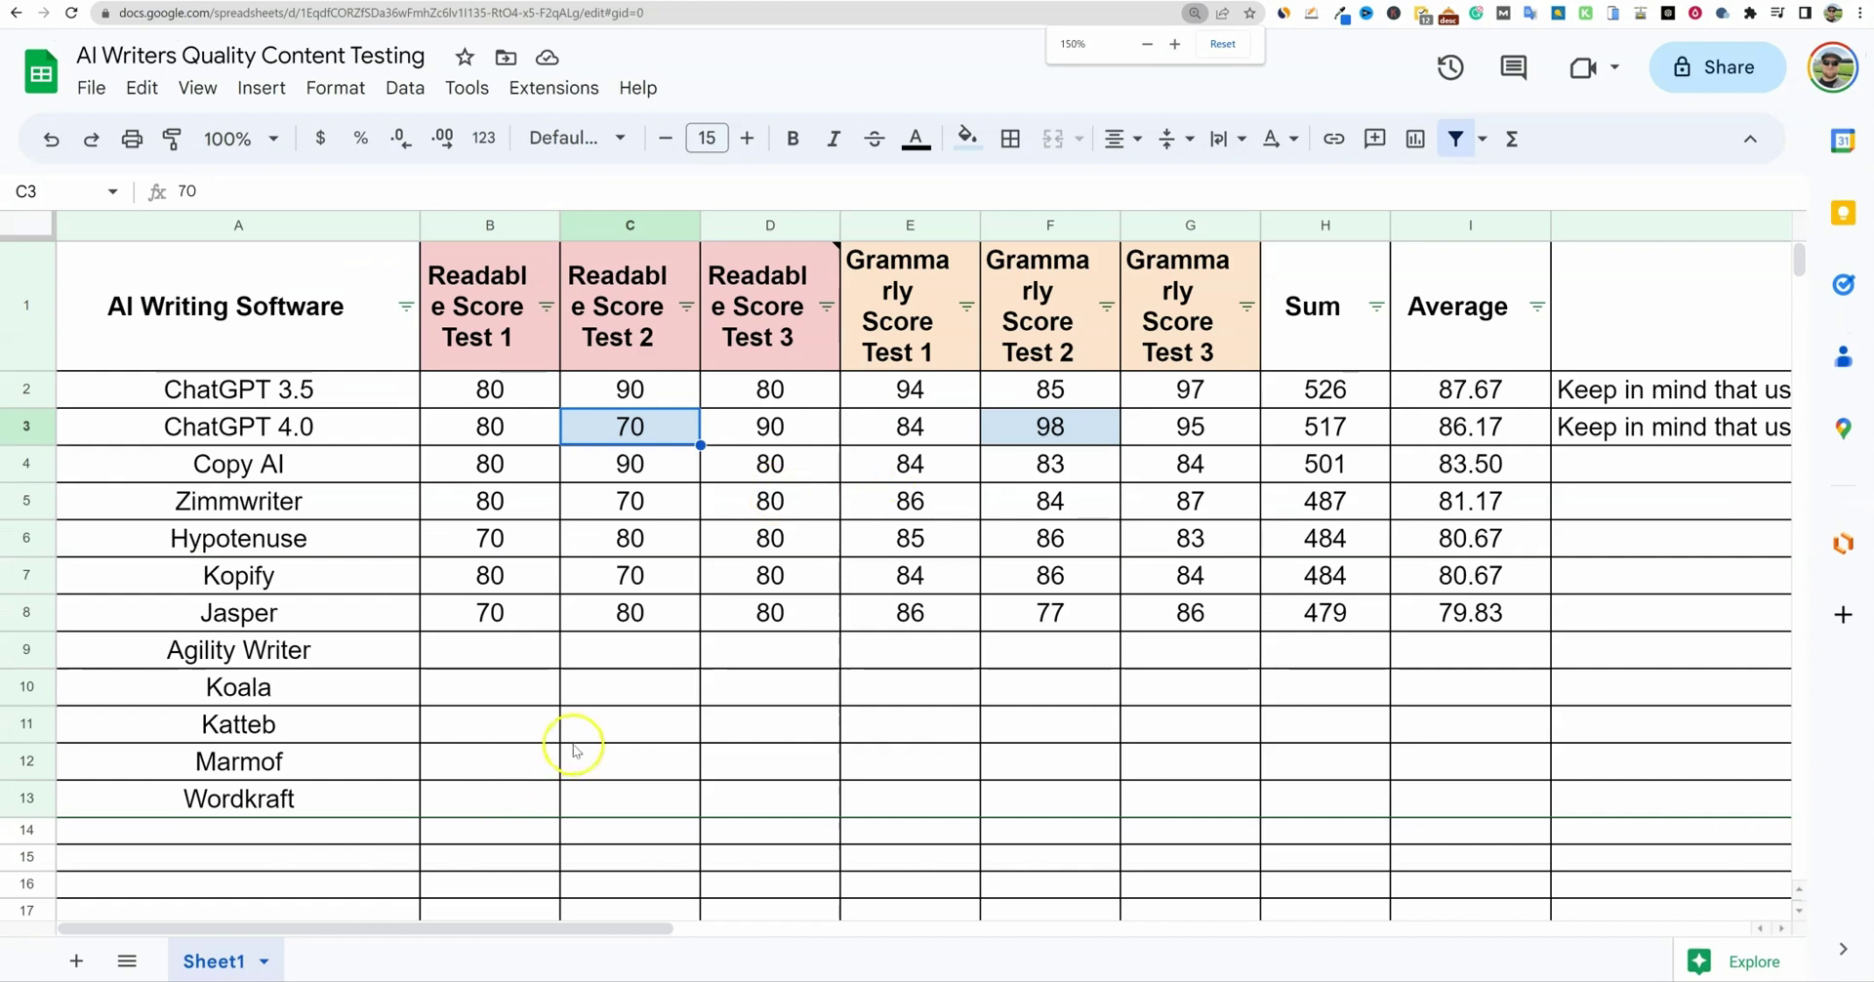
click(654, 806)
click(959, 738)
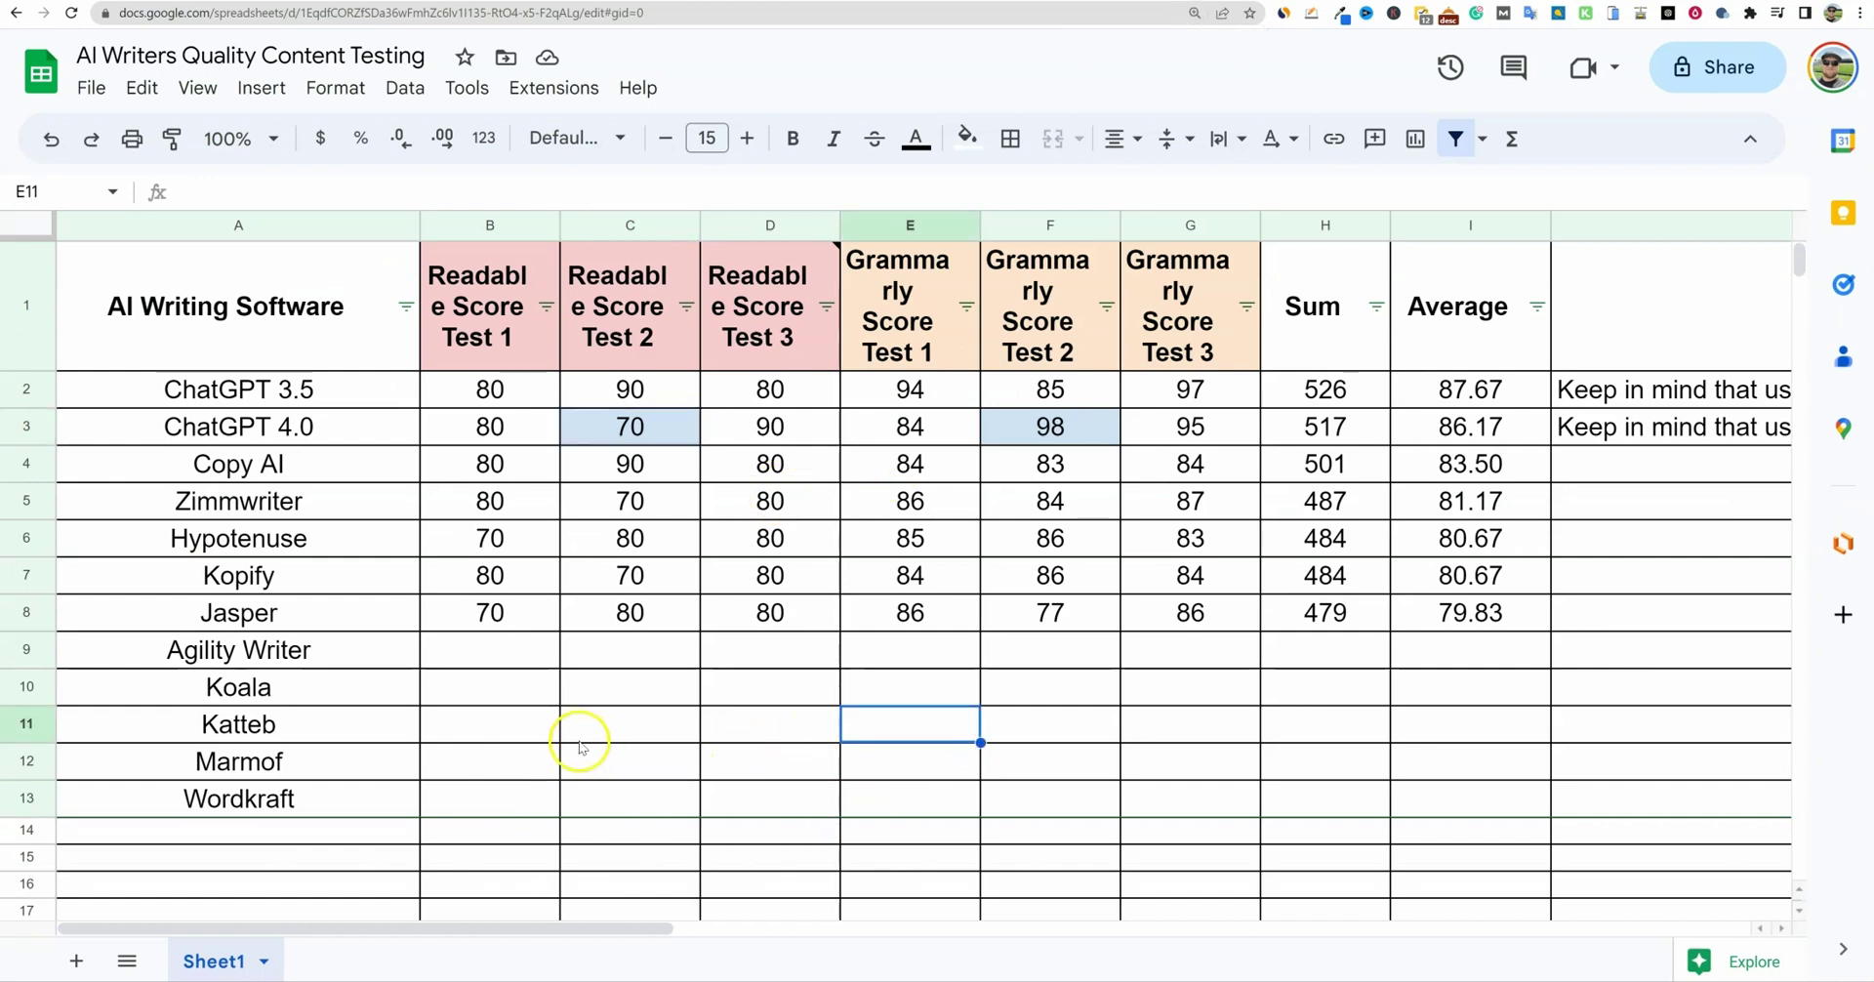
drag(281, 666, 267, 802)
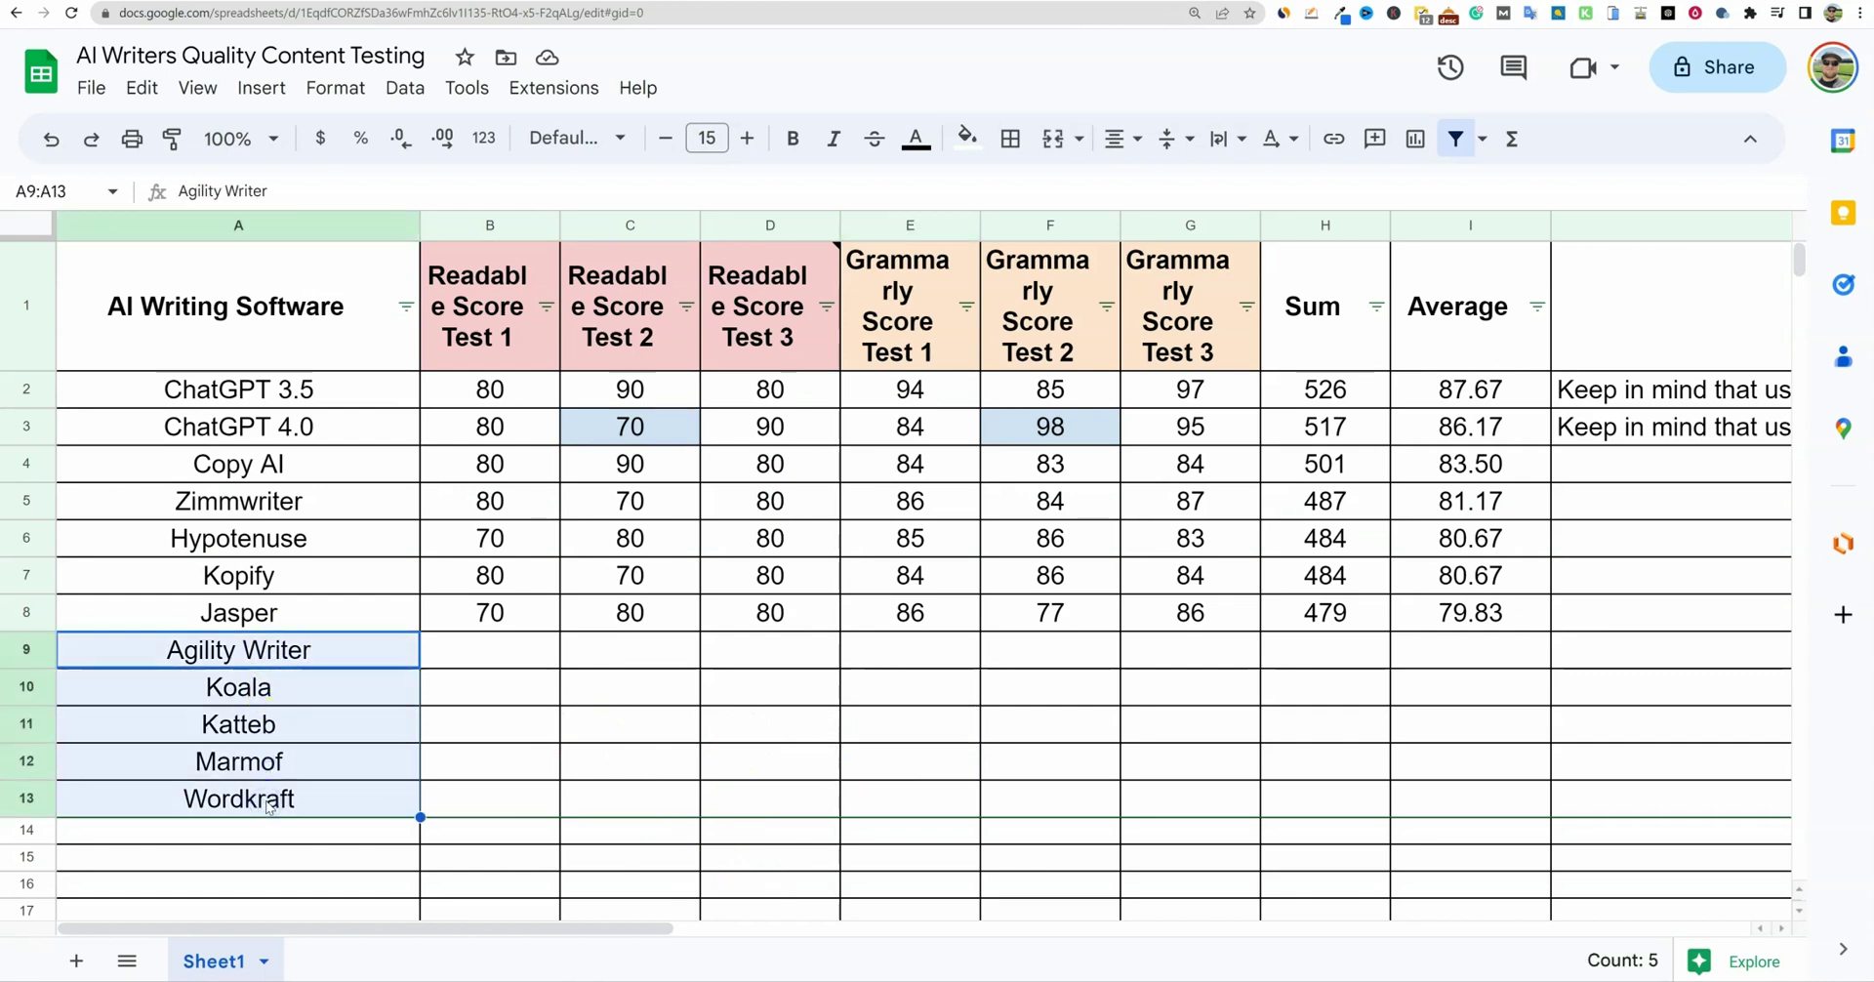
drag(266, 724, 254, 814)
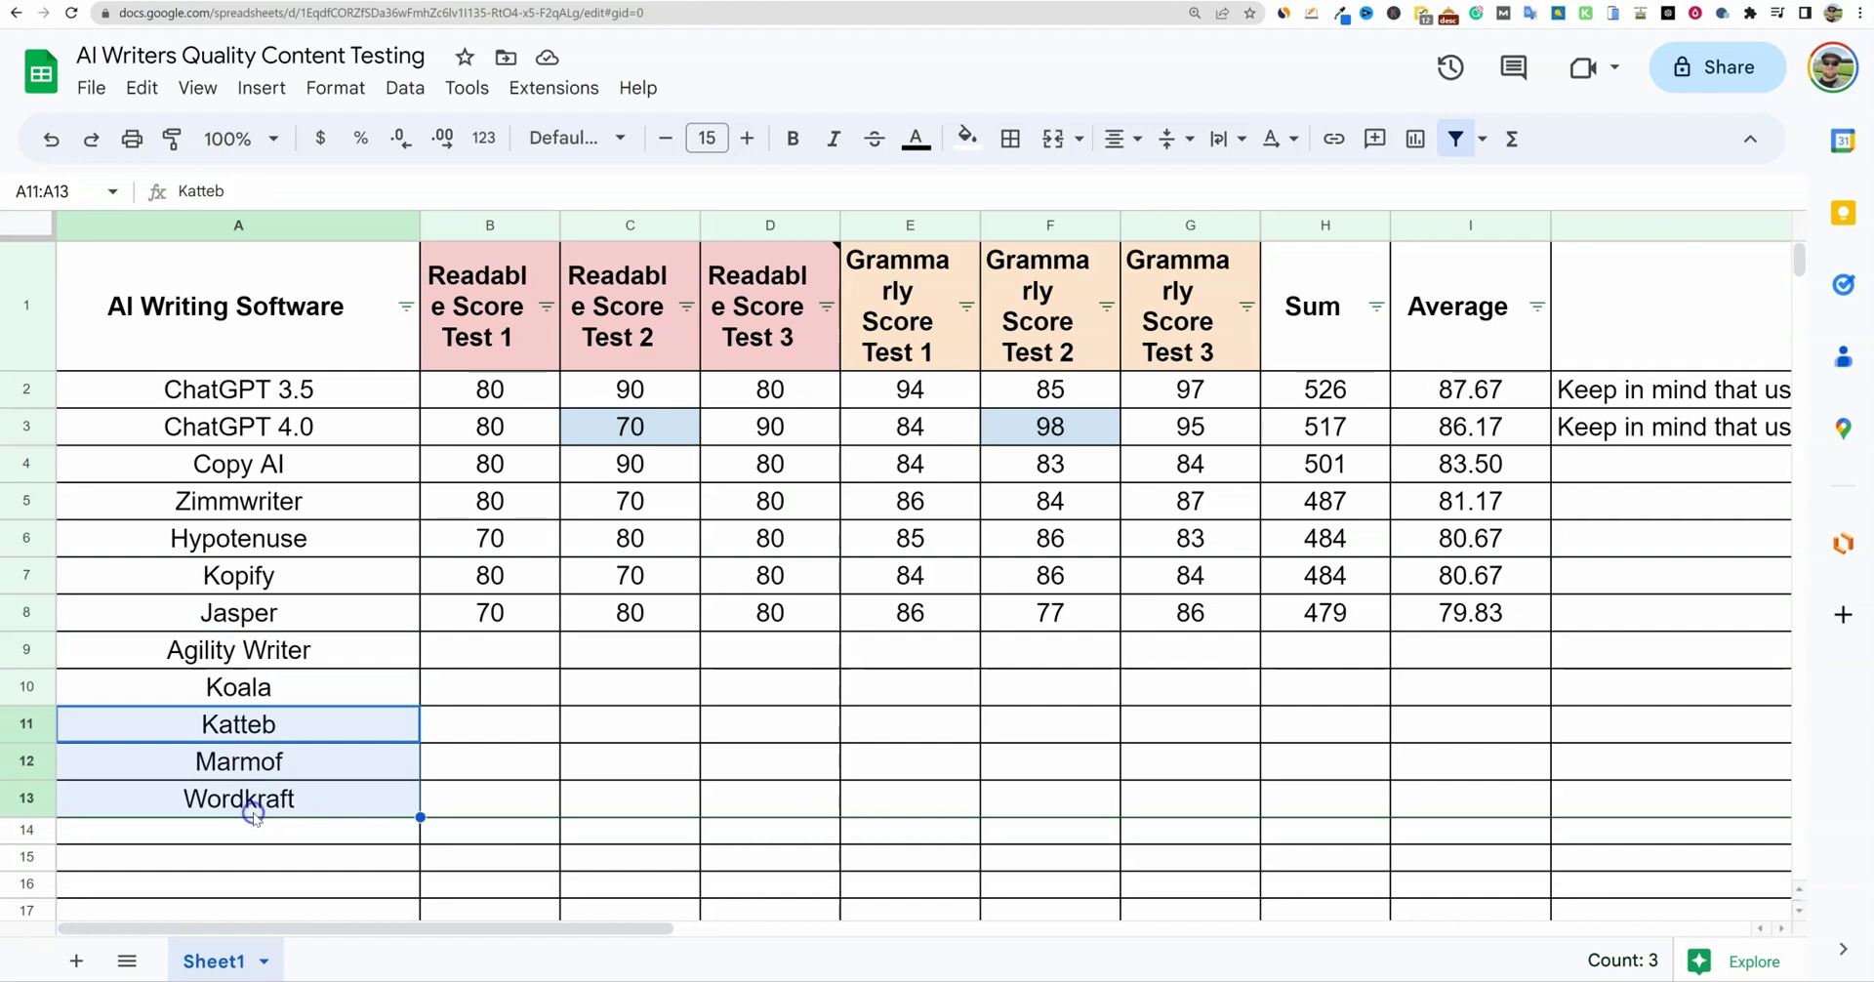
Point out Katteb, Marmof, Wordkraft, Agility Writer and Koala in the AI Writing Software column
click(306, 732)
drag(309, 772, 371, 808)
mouse_move(339, 730)
mouse_down()
mouse_move(422, 760)
mouse_move(326, 724)
mouse_up()
click(328, 796)
click(349, 734)
click(277, 691)
click(310, 652)
click(332, 688)
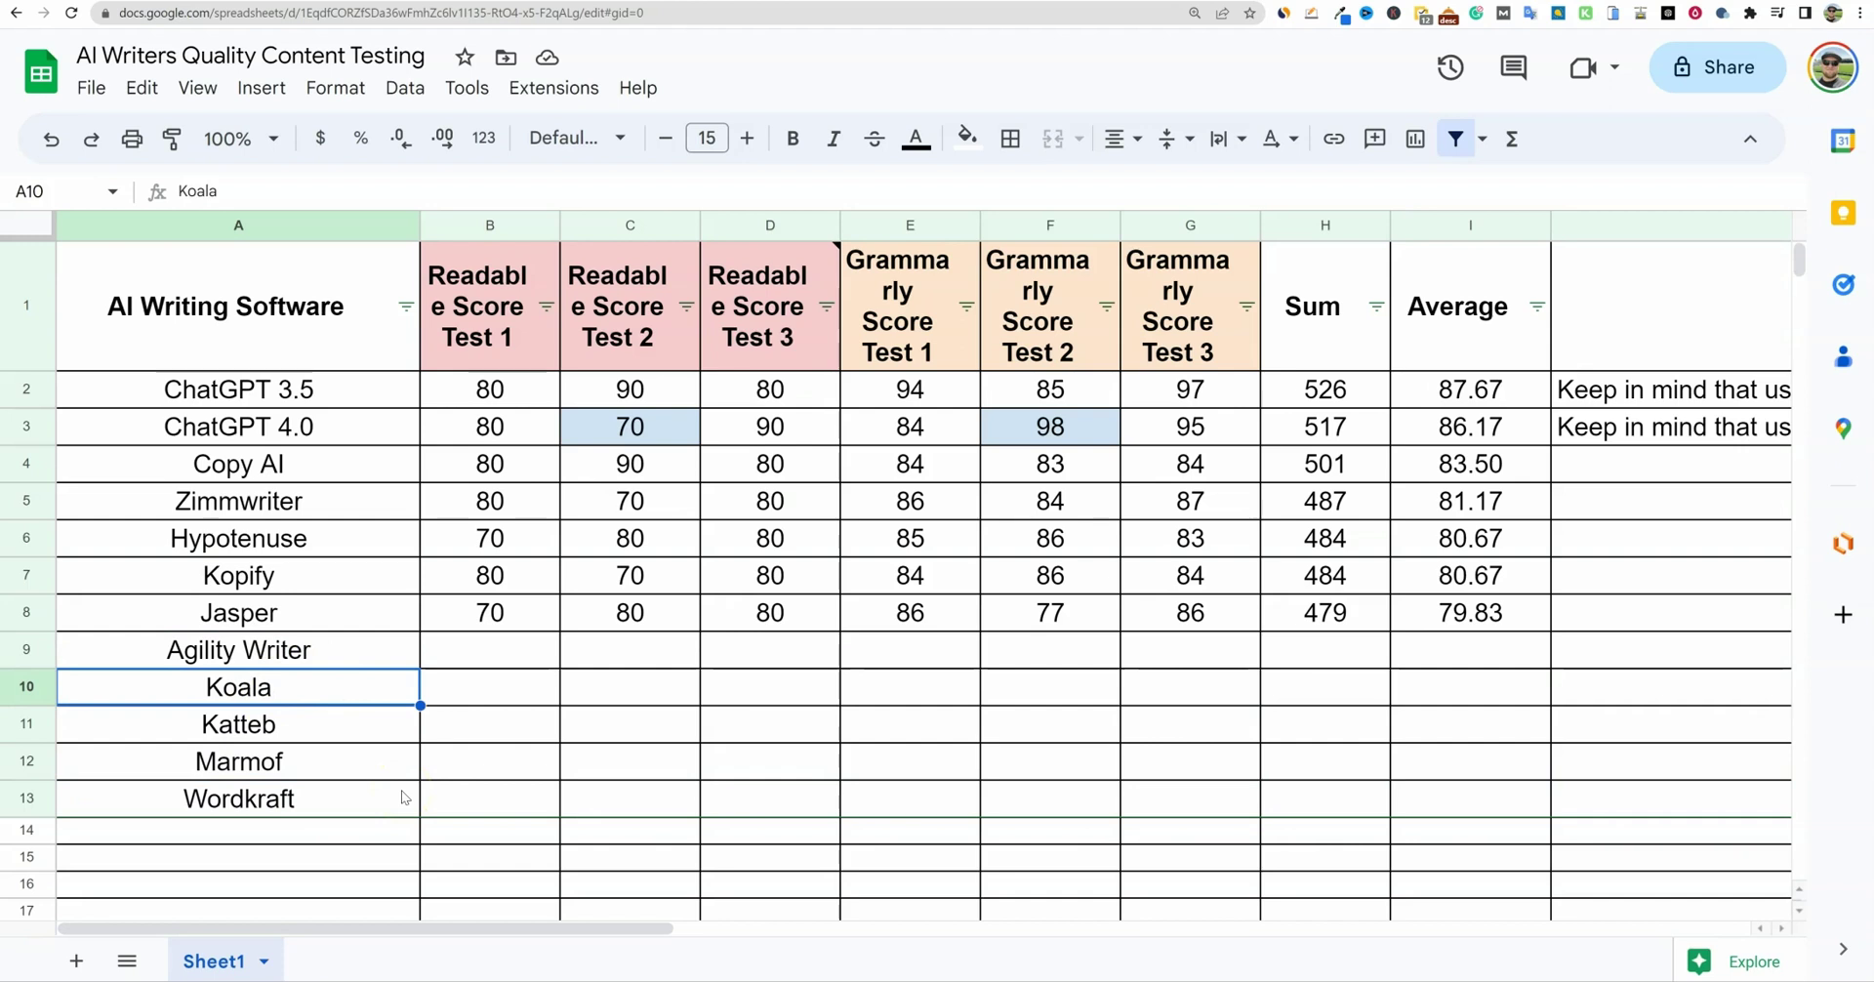
Highlight the scored tools from ChatGPT 3.5 to Jasper, and point out Jasper, Copy AI and Hypotenuse
drag(306, 388, 293, 626)
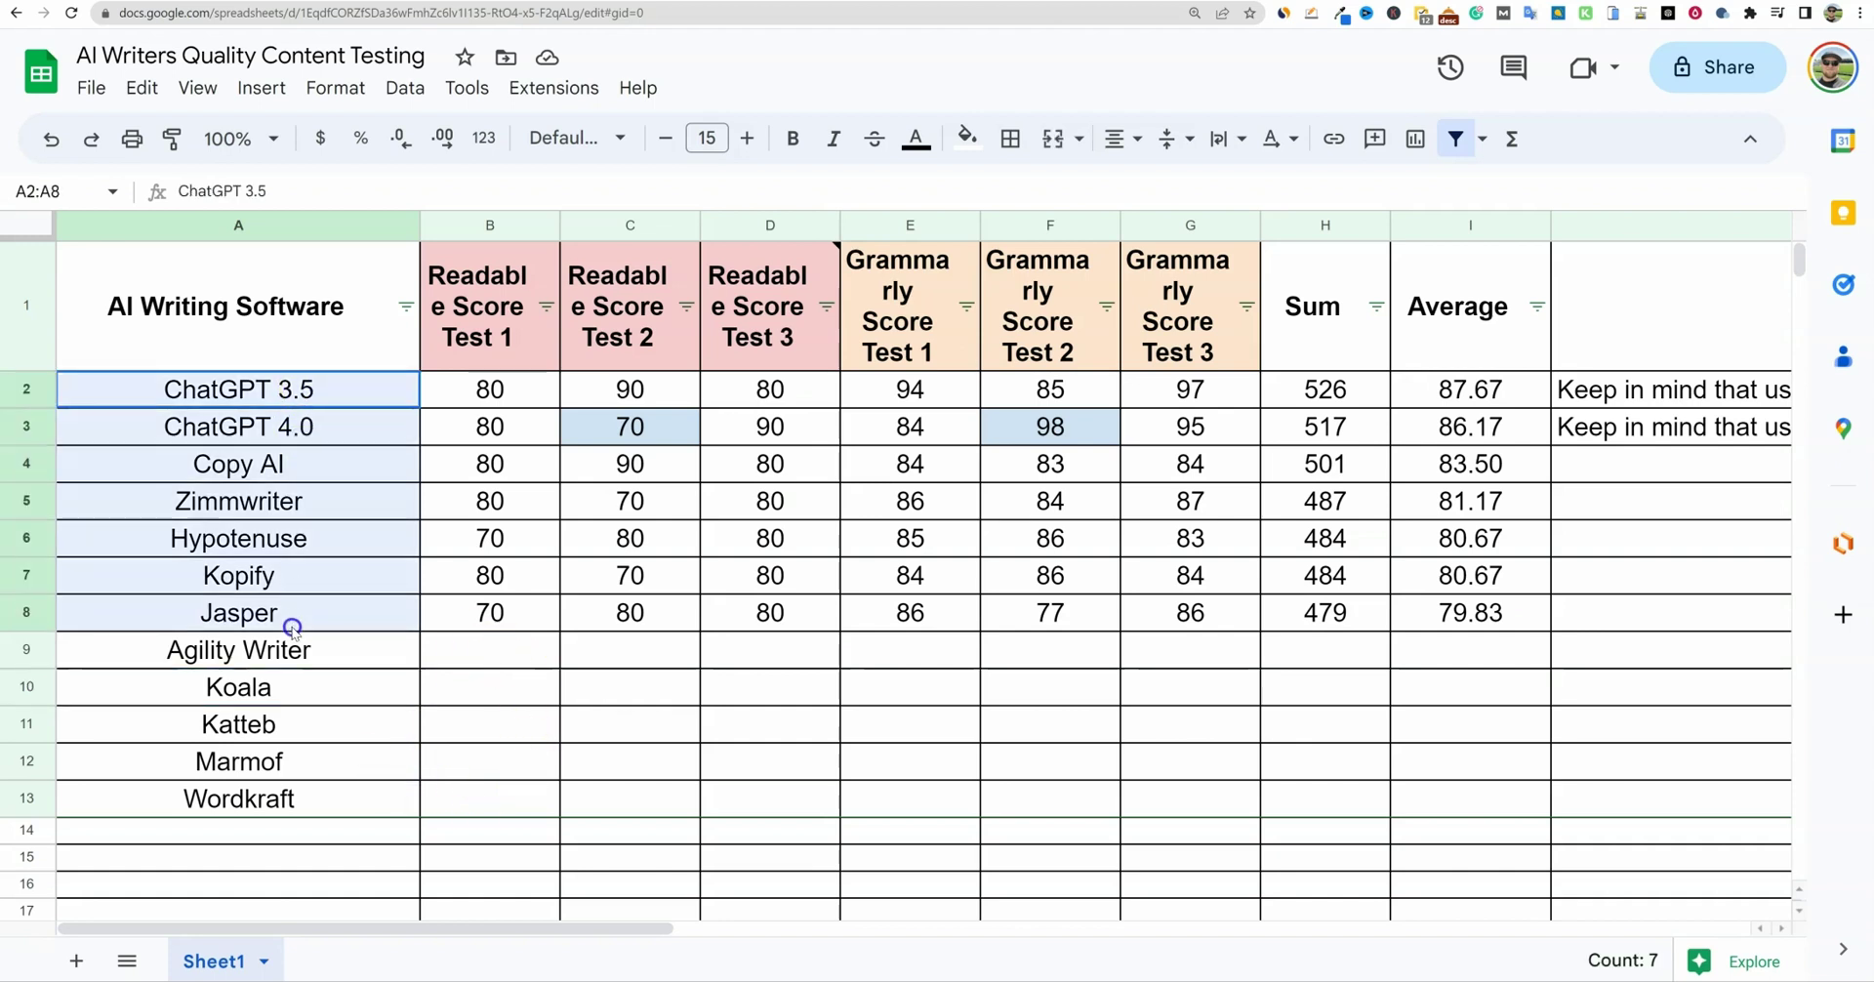
click(559, 664)
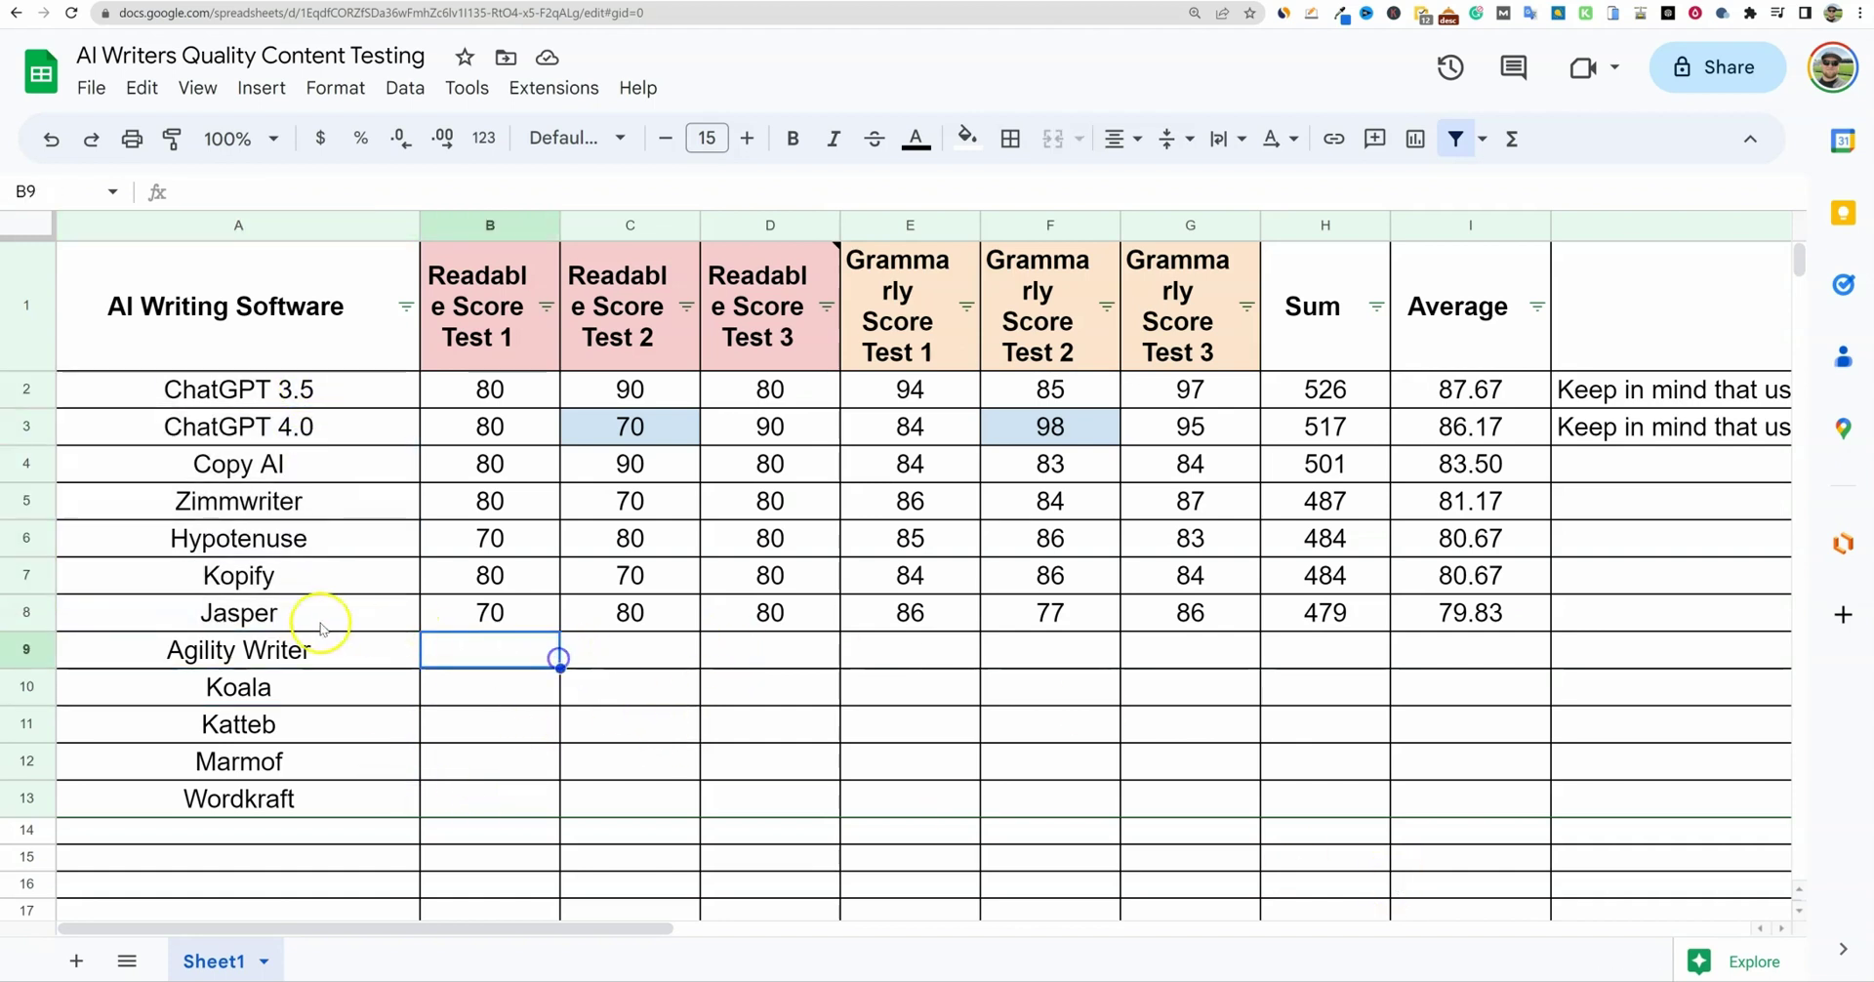
click(252, 614)
click(278, 464)
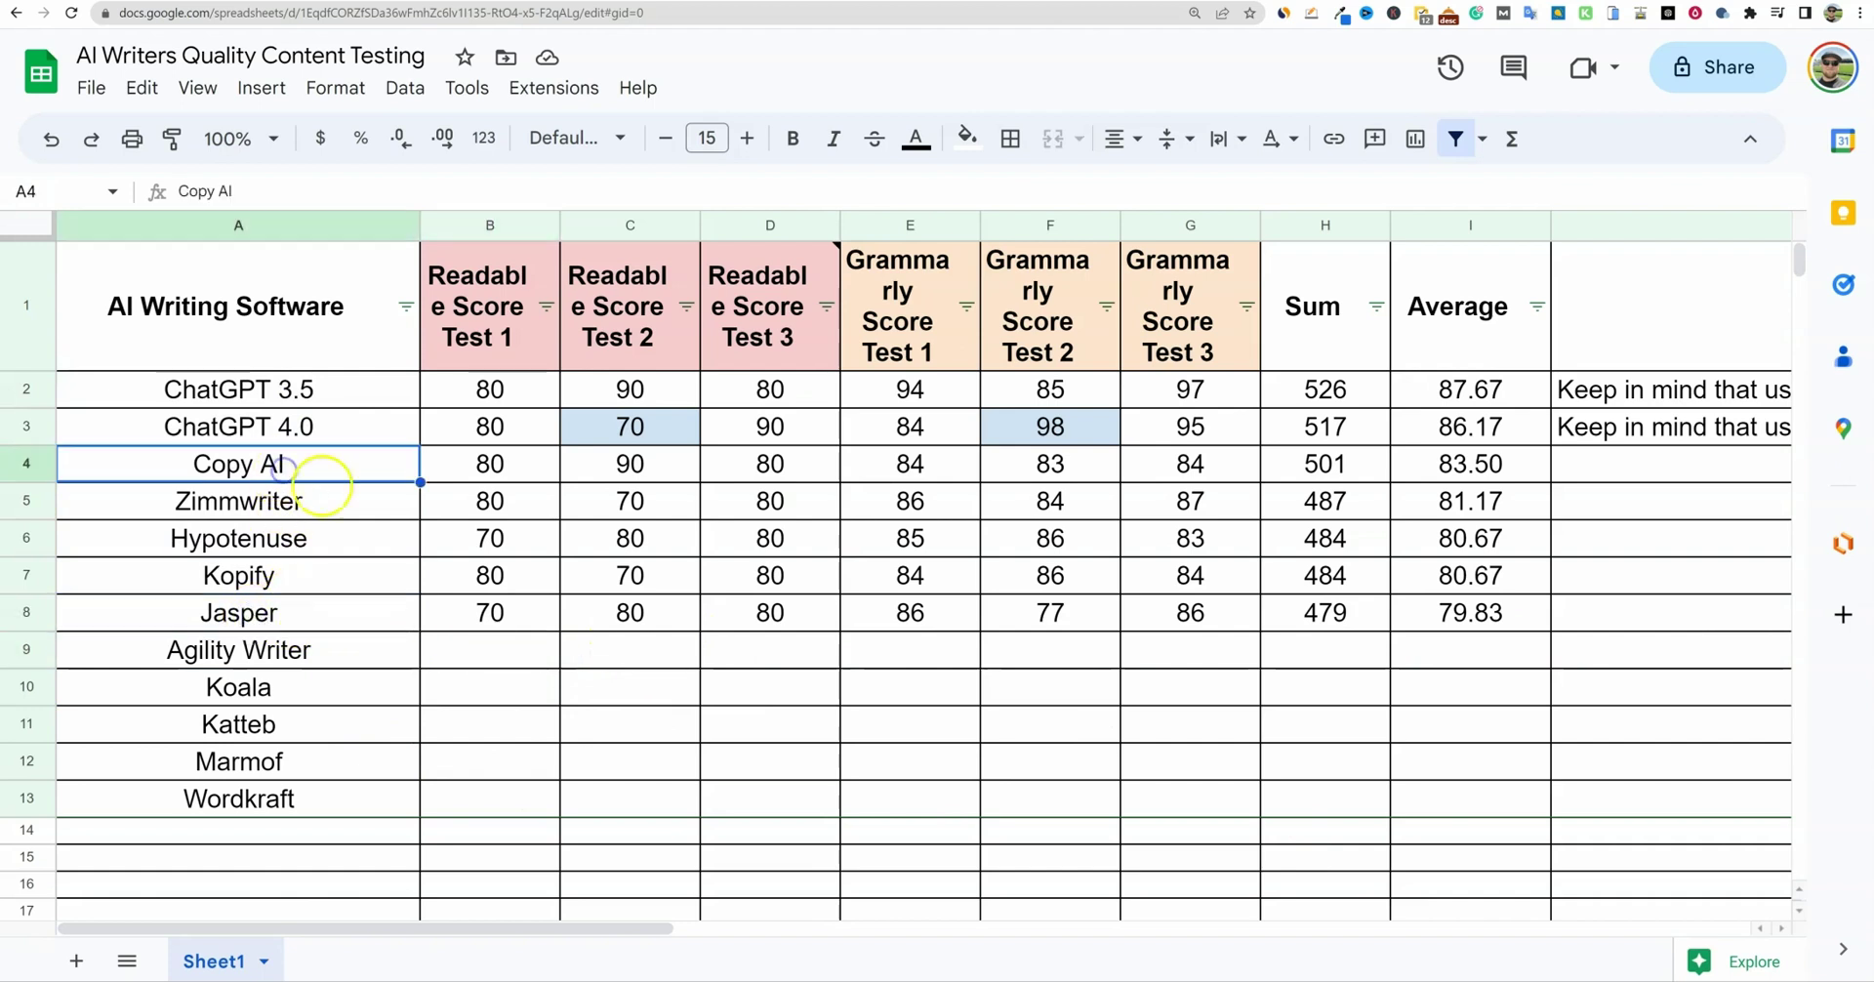
click(290, 537)
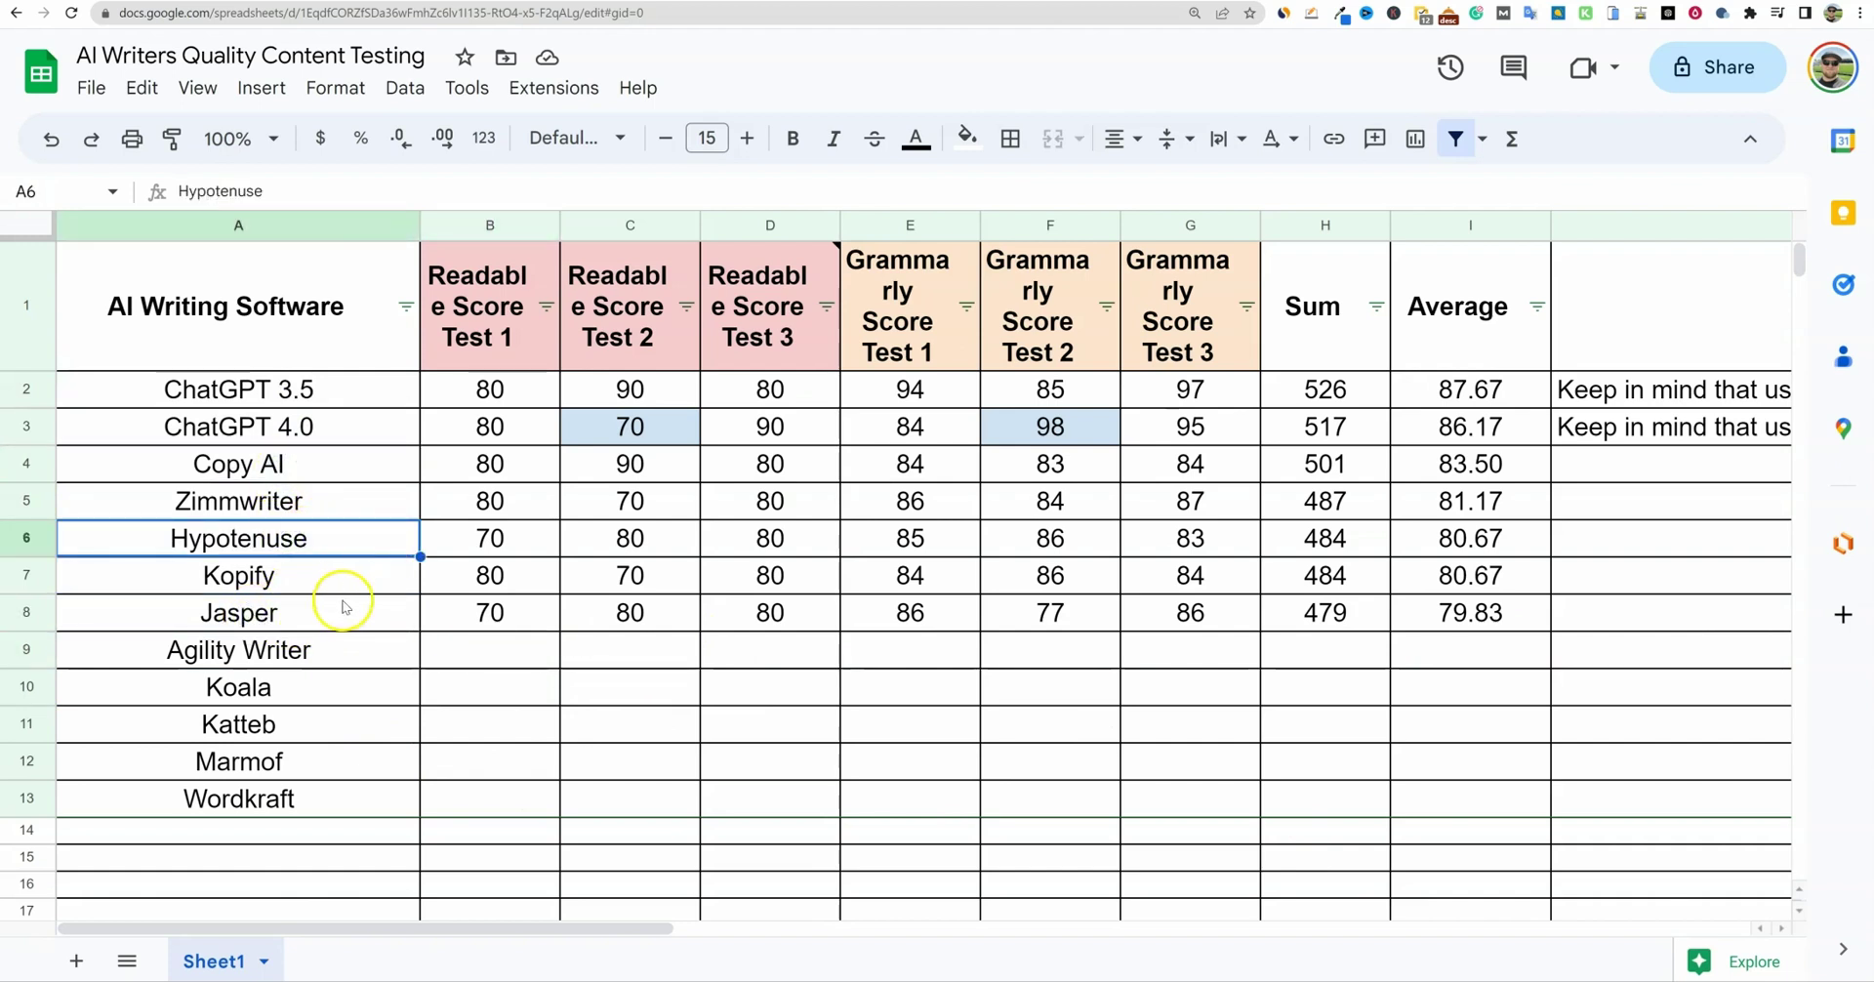
Add Scalenut to the AI Writing Software column in the first empty row below Wordkraft
click(231, 829)
text(Scalenut)
click(671, 765)
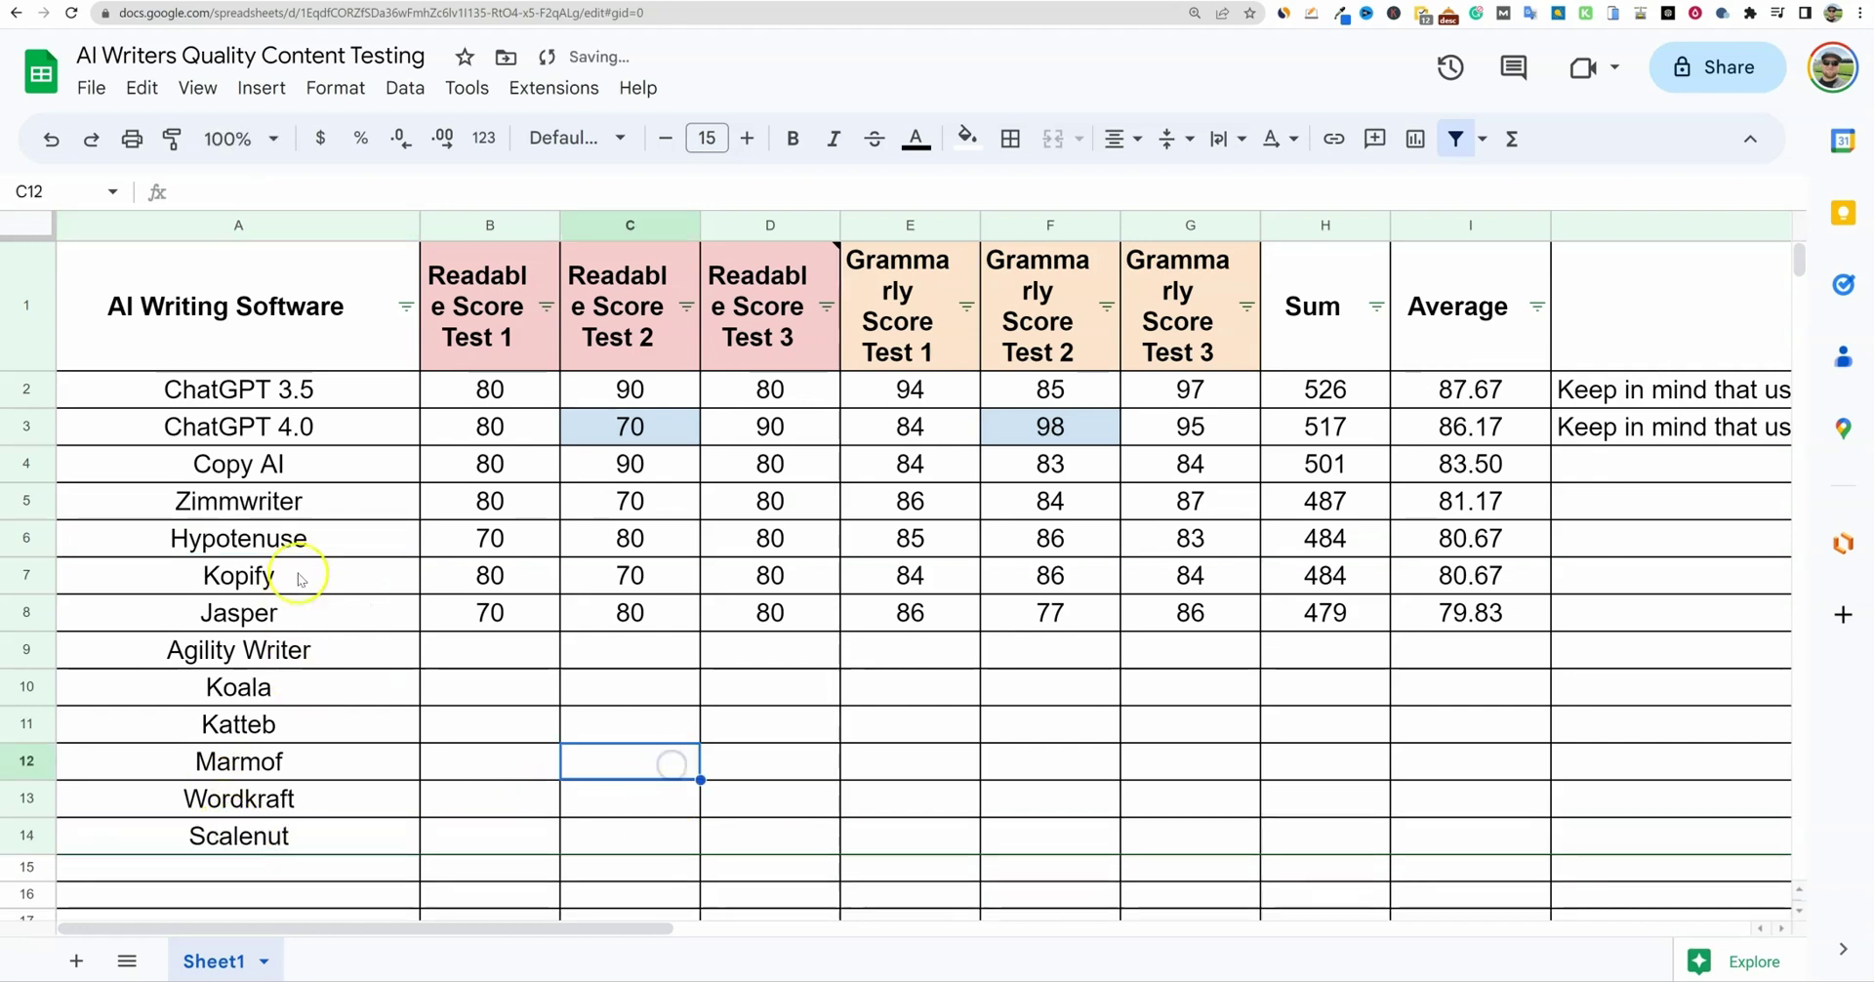
Highlight the full tool list from ChatGPT 3.5 to Scalenut, the Katteb to Wordkraft names, and Katteb's empty score cells
drag(333, 389, 305, 843)
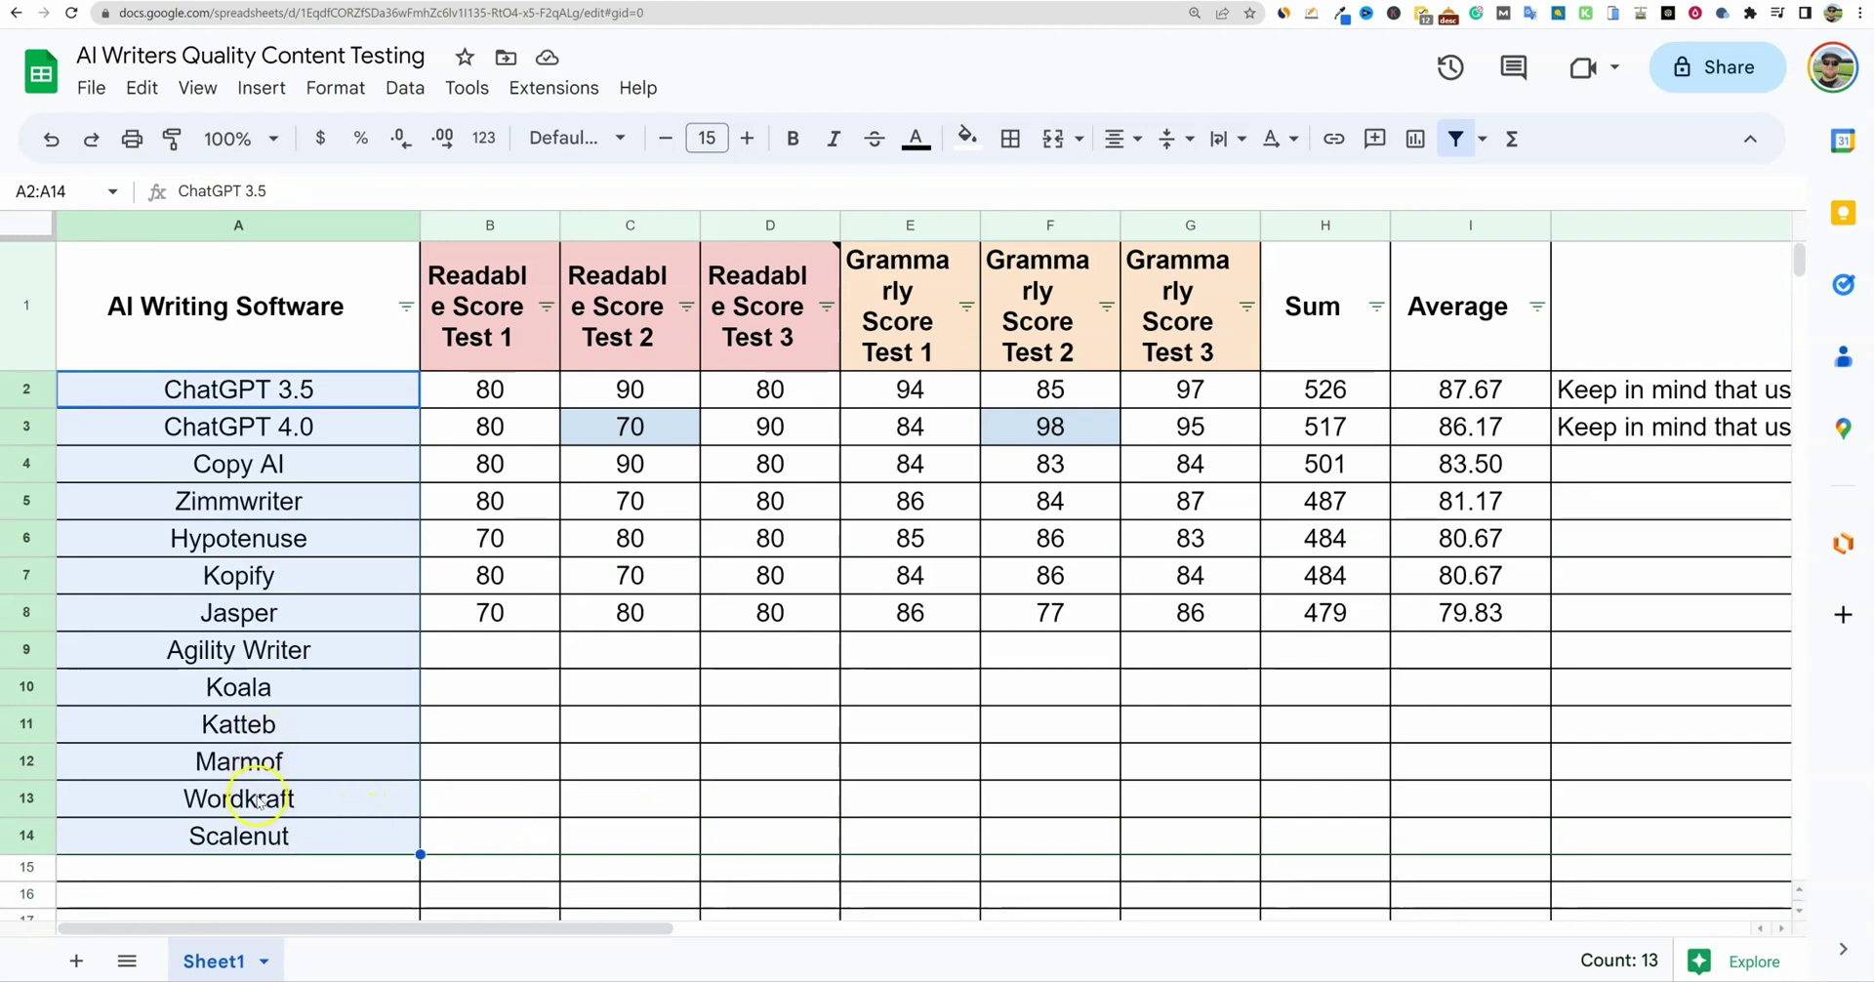
drag(259, 801, 259, 726)
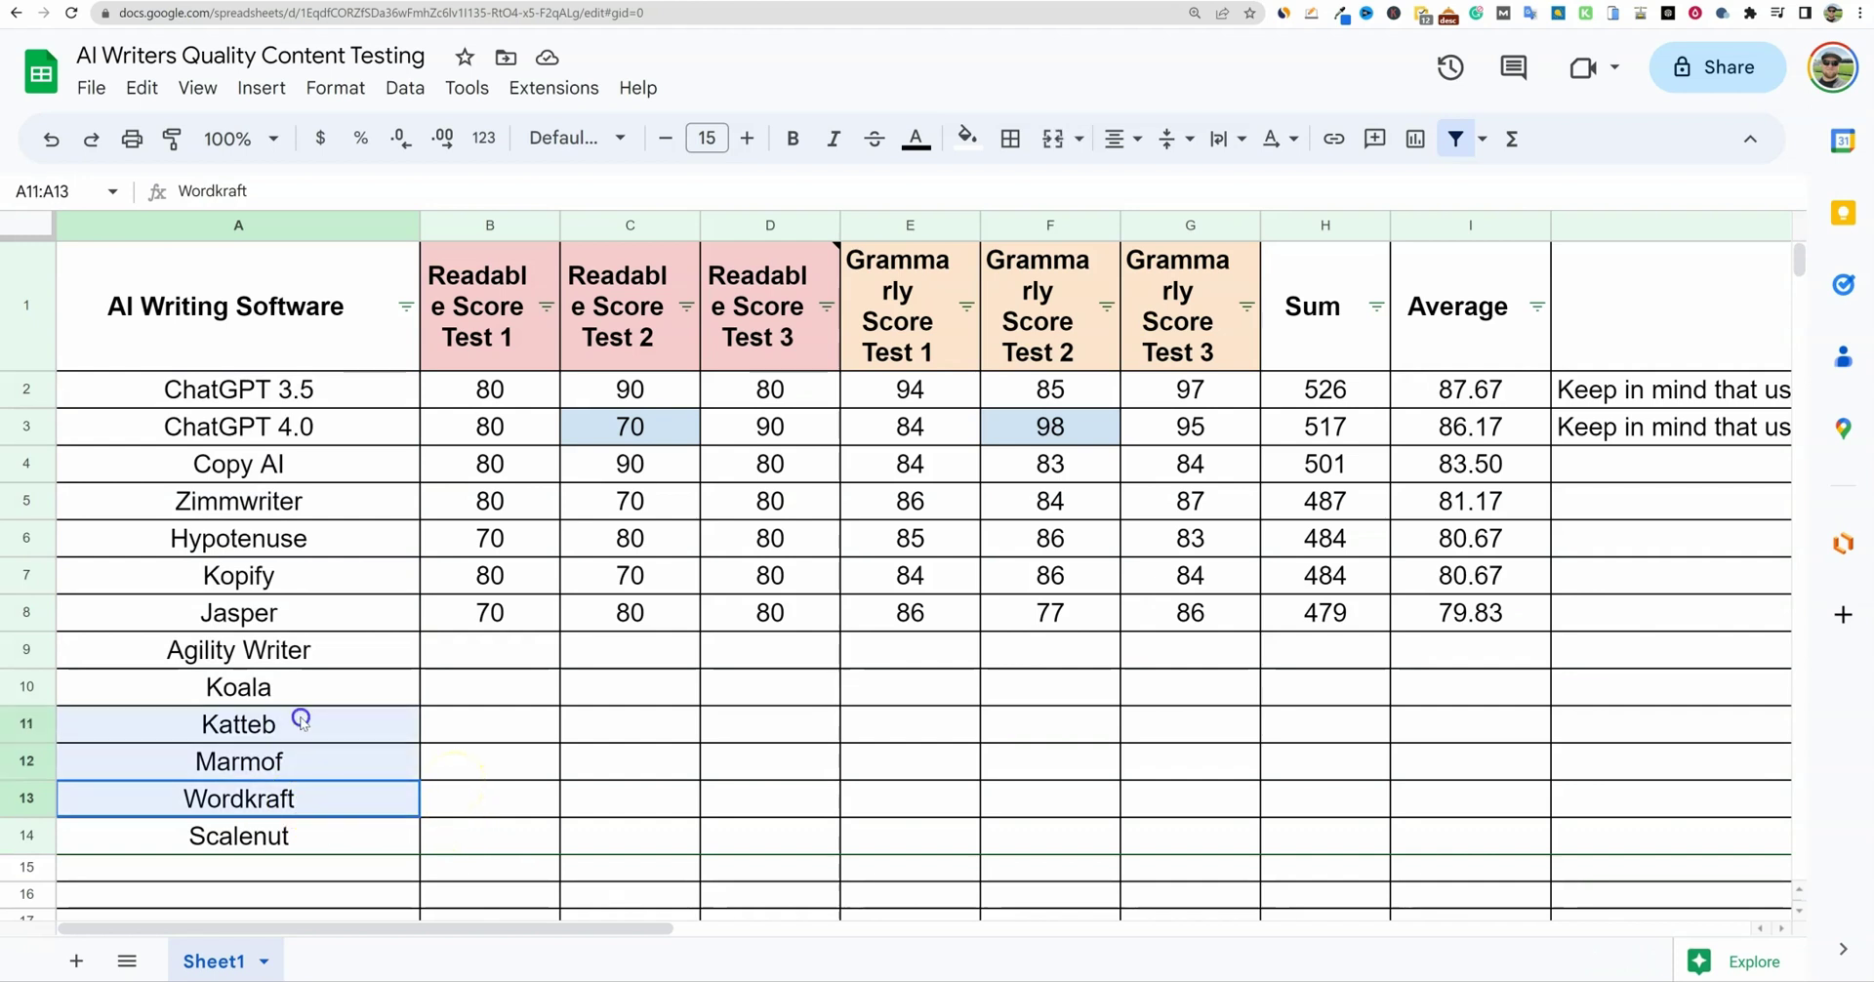
key(Return)
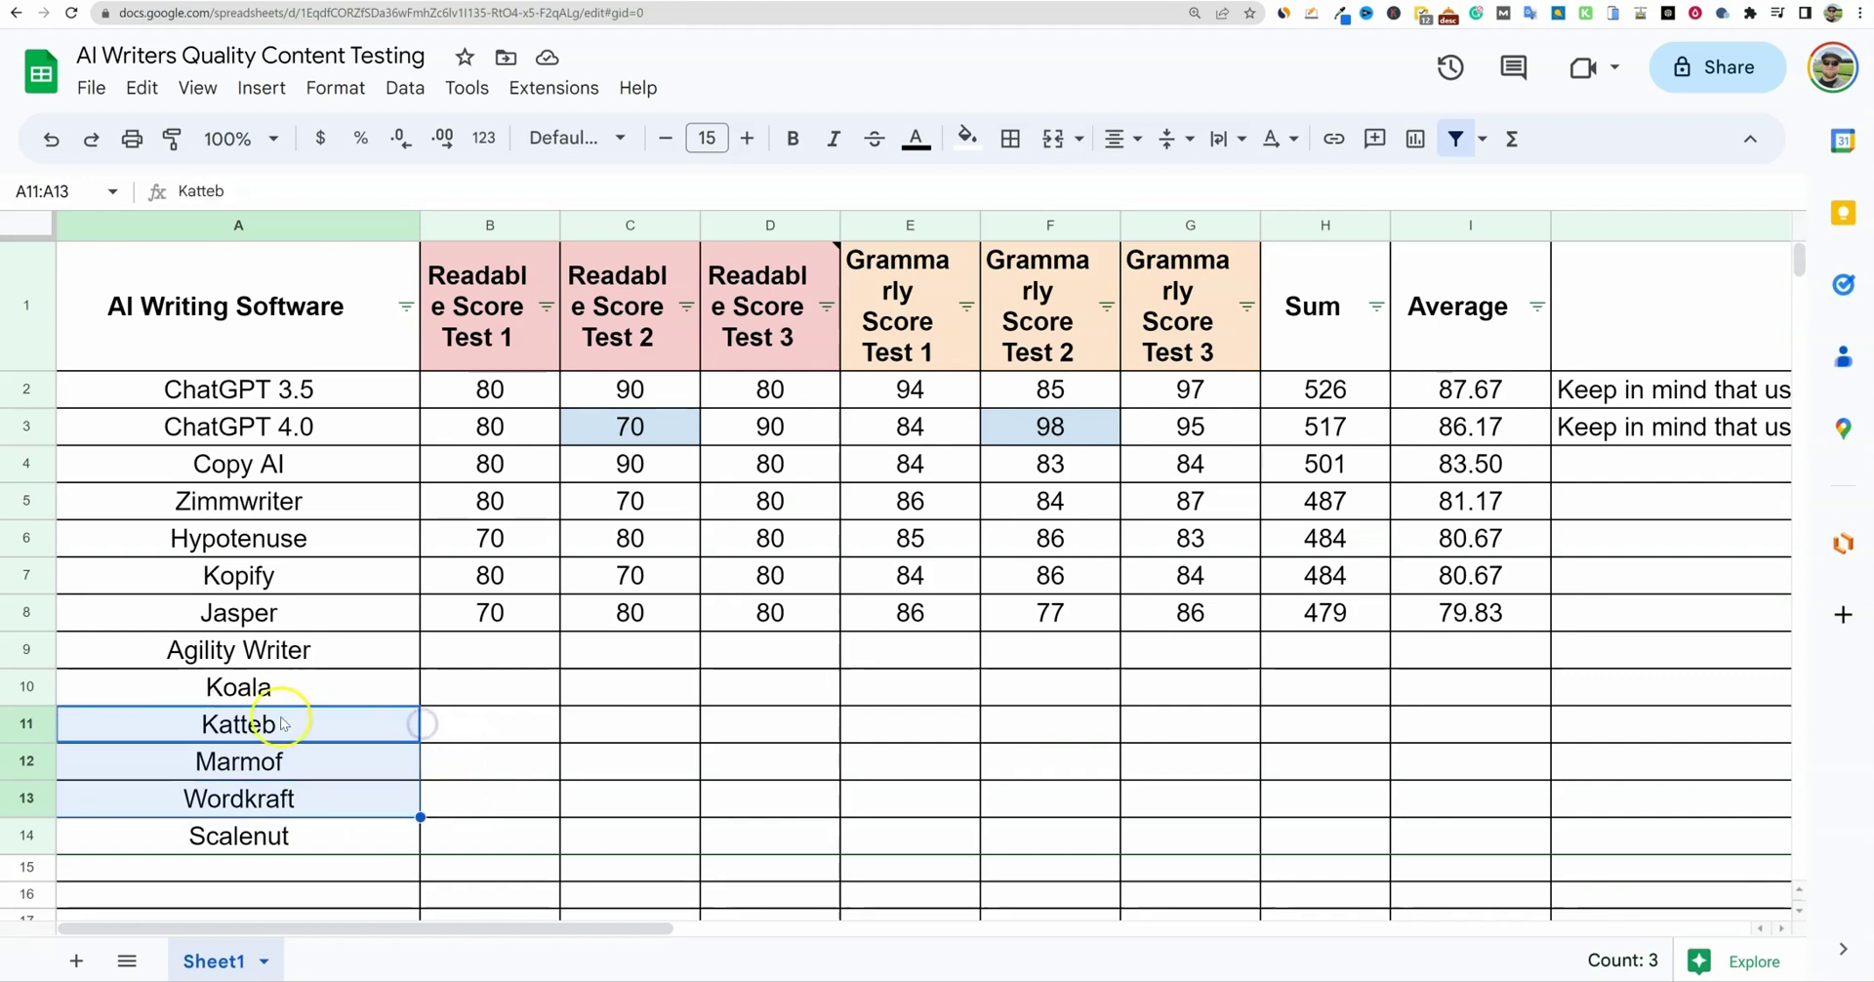
click(284, 722)
drag(489, 730, 1464, 730)
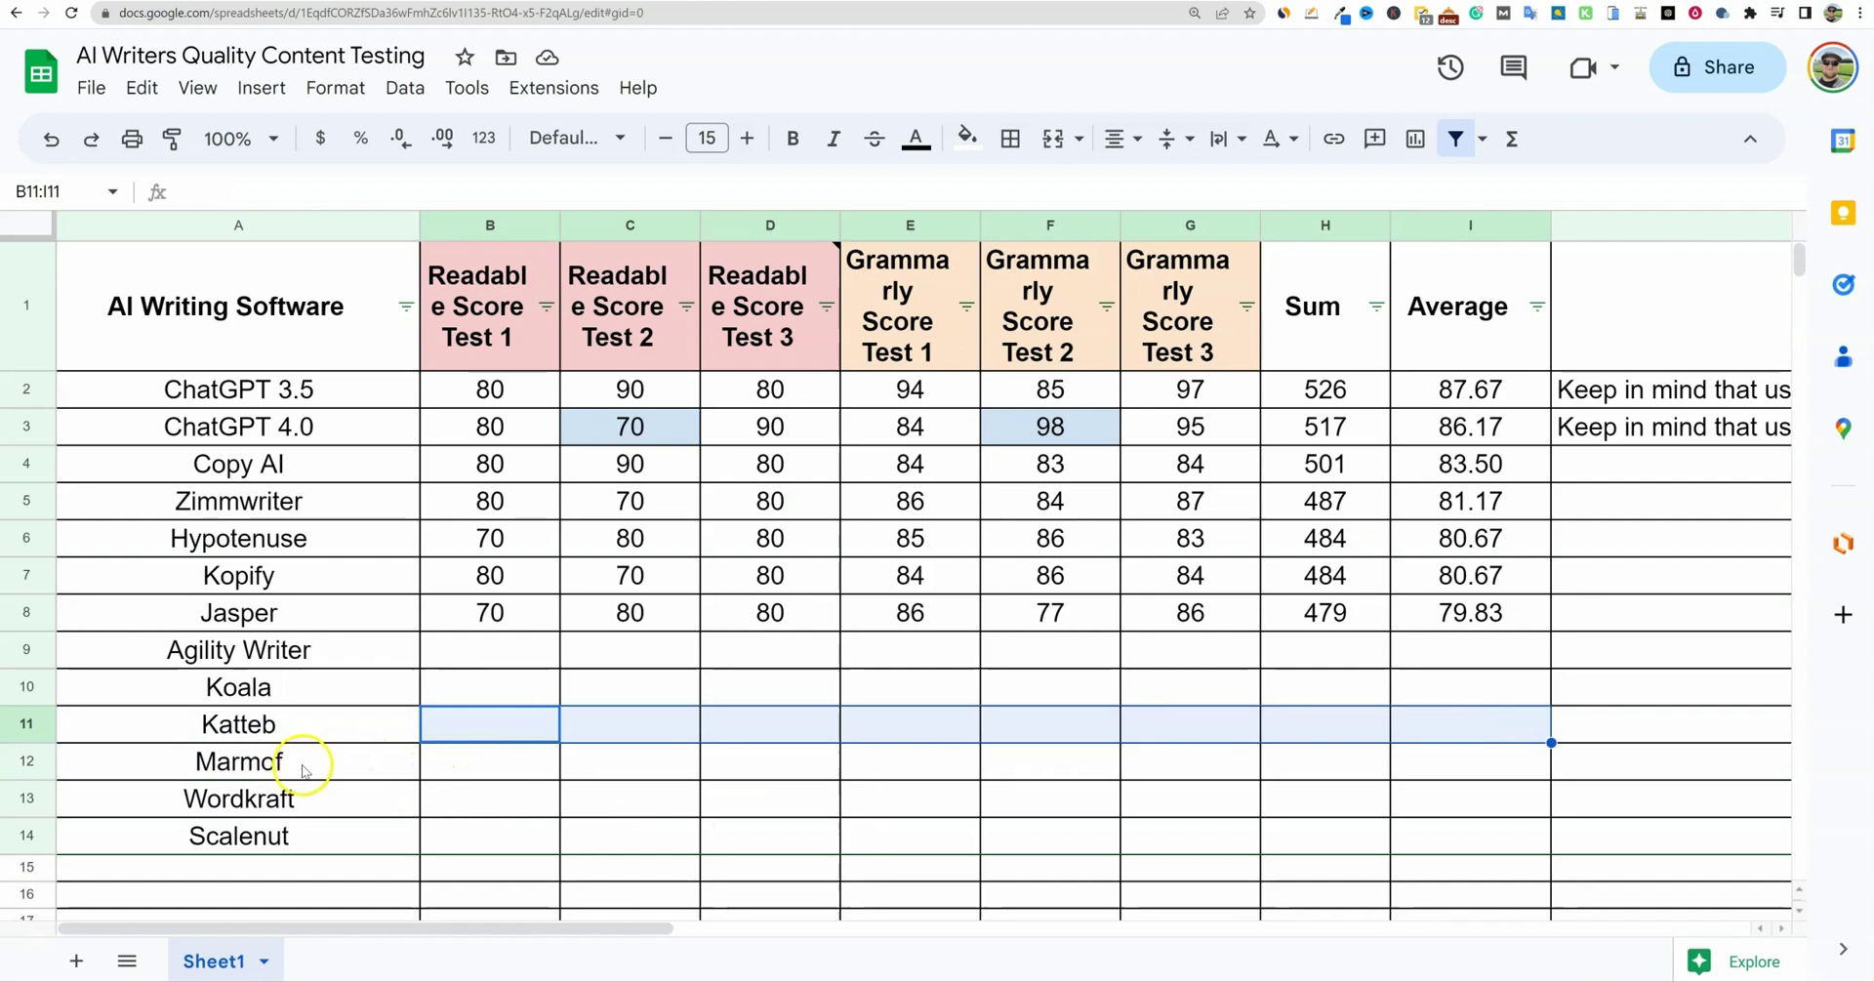
Highlight Marmof and Wordkraft together in the tool list, and select each of the two names
drag(307, 766, 296, 798)
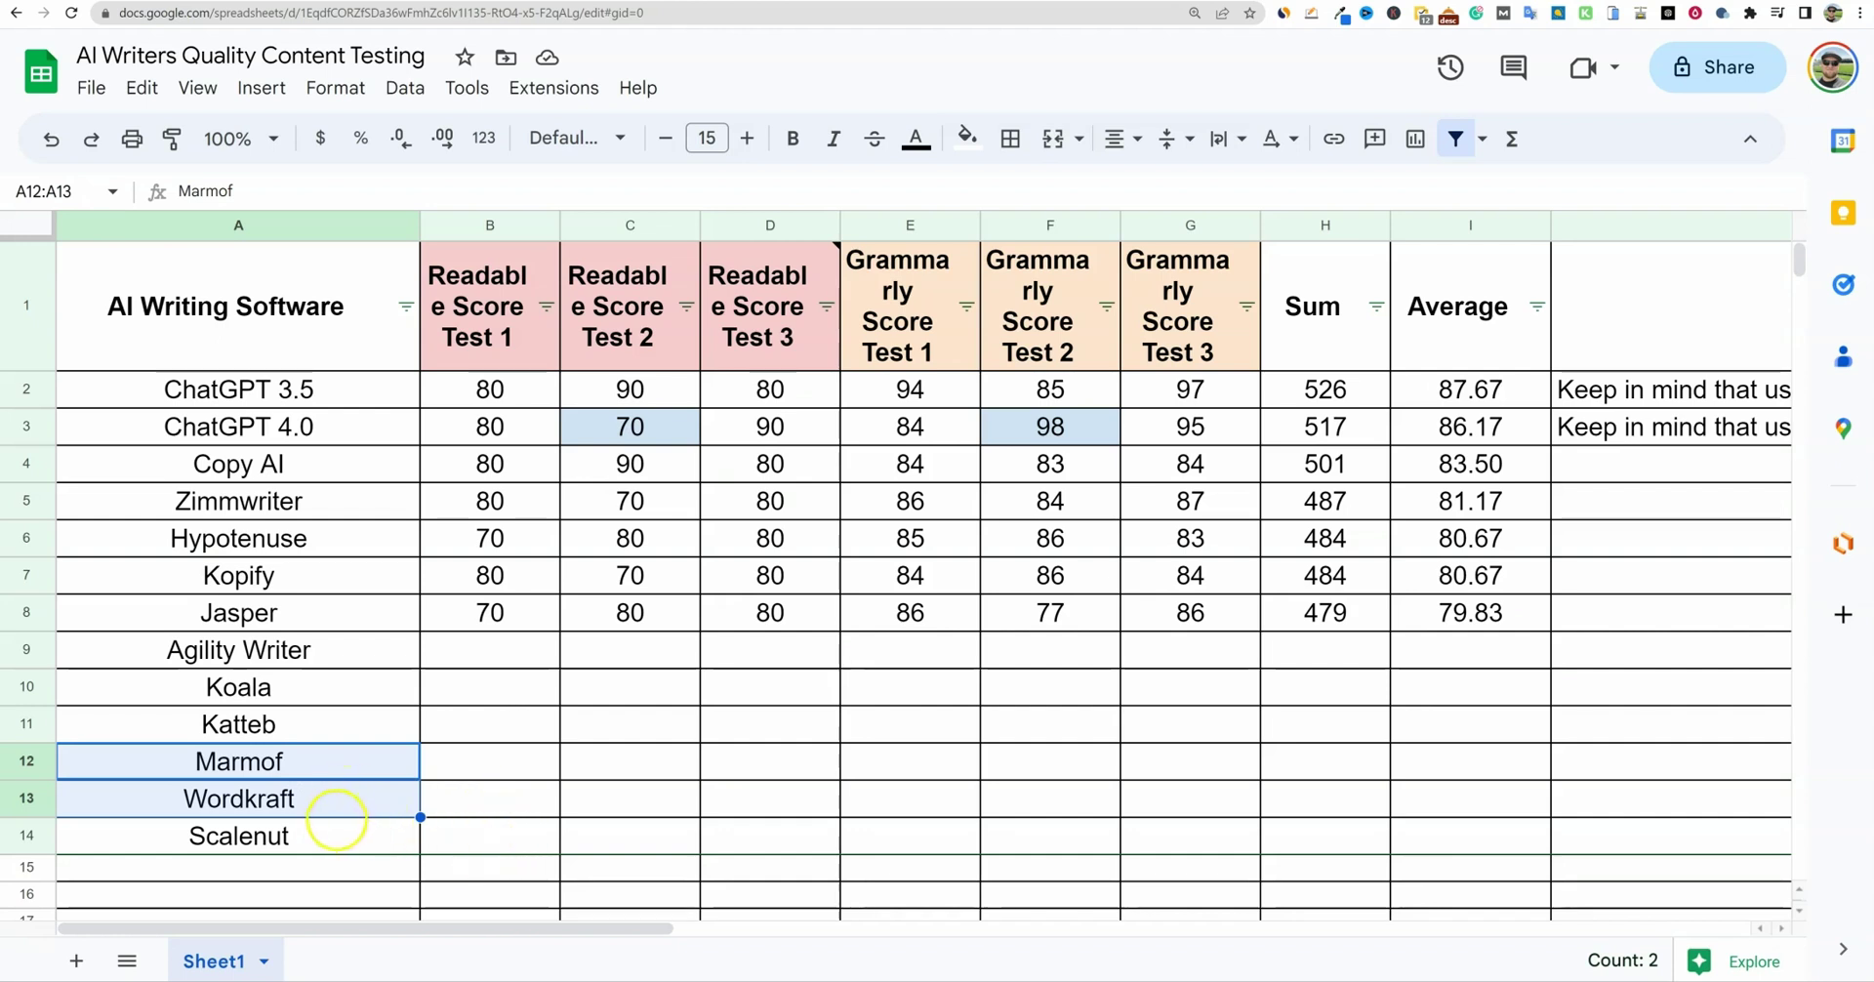
click(244, 802)
click(243, 764)
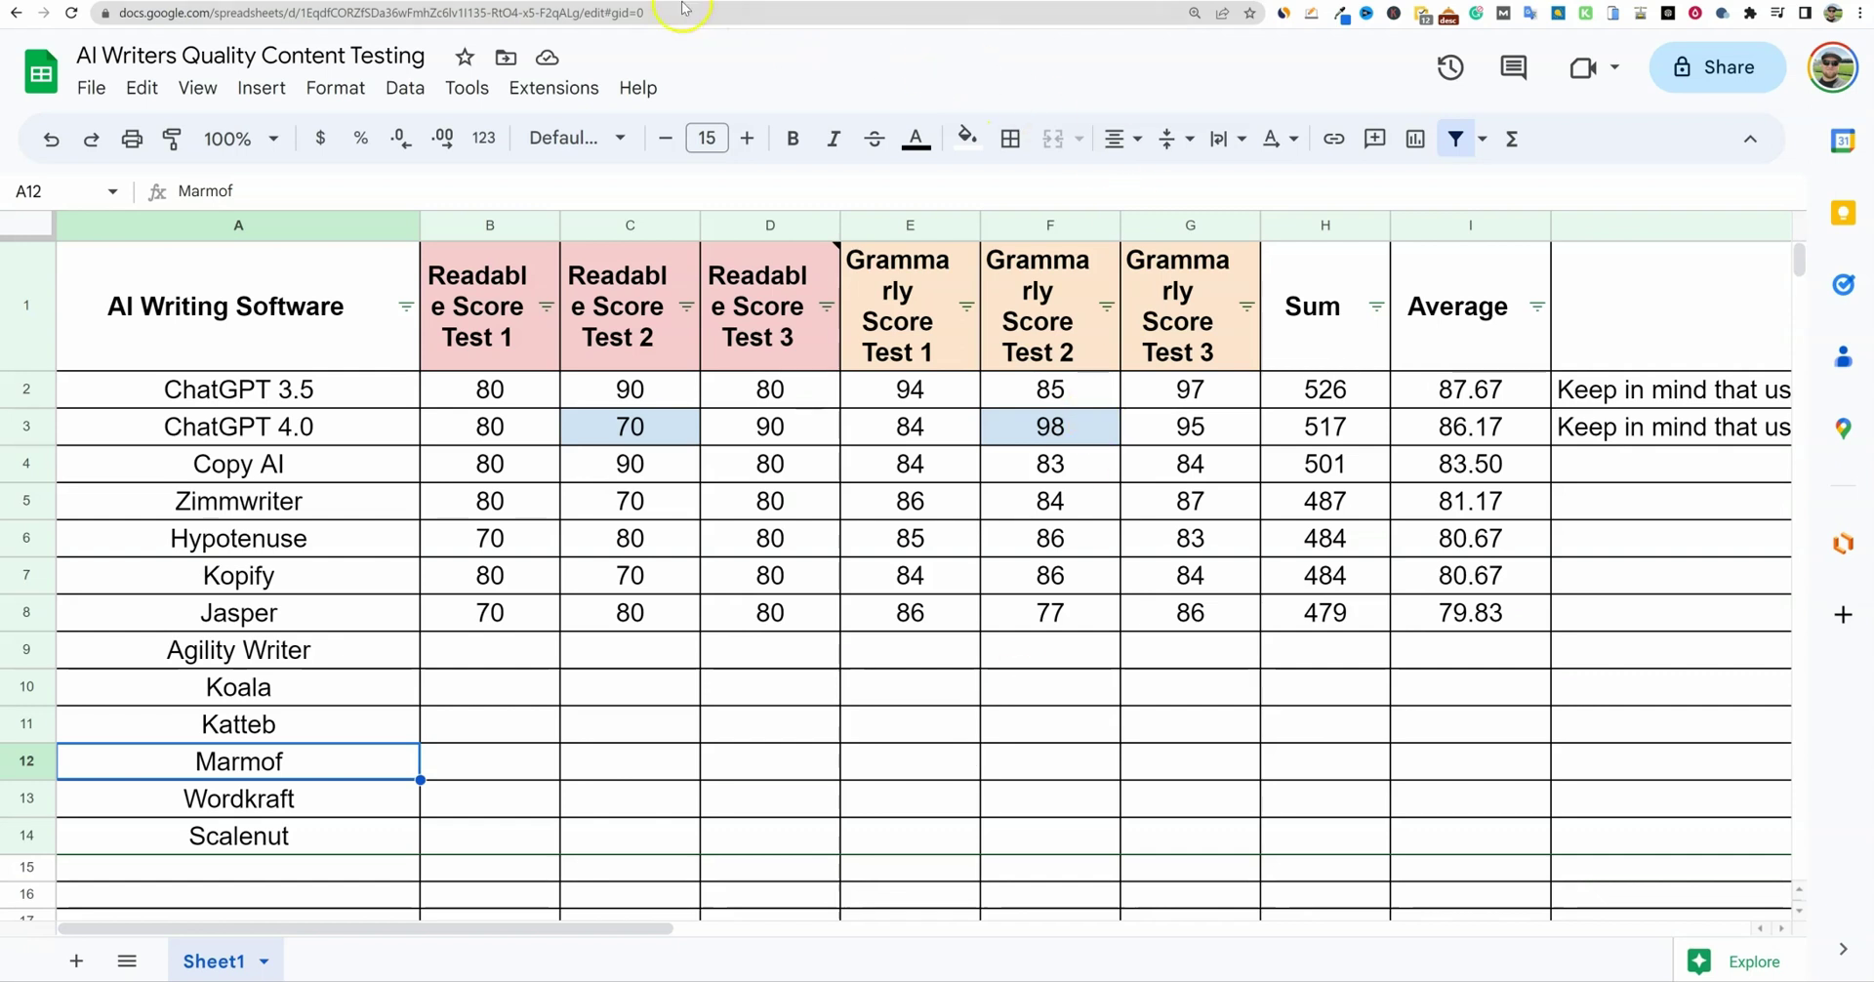
View the car-wash article's results in Readable and Grammarly, and return to the spreadsheet
click(859, 2)
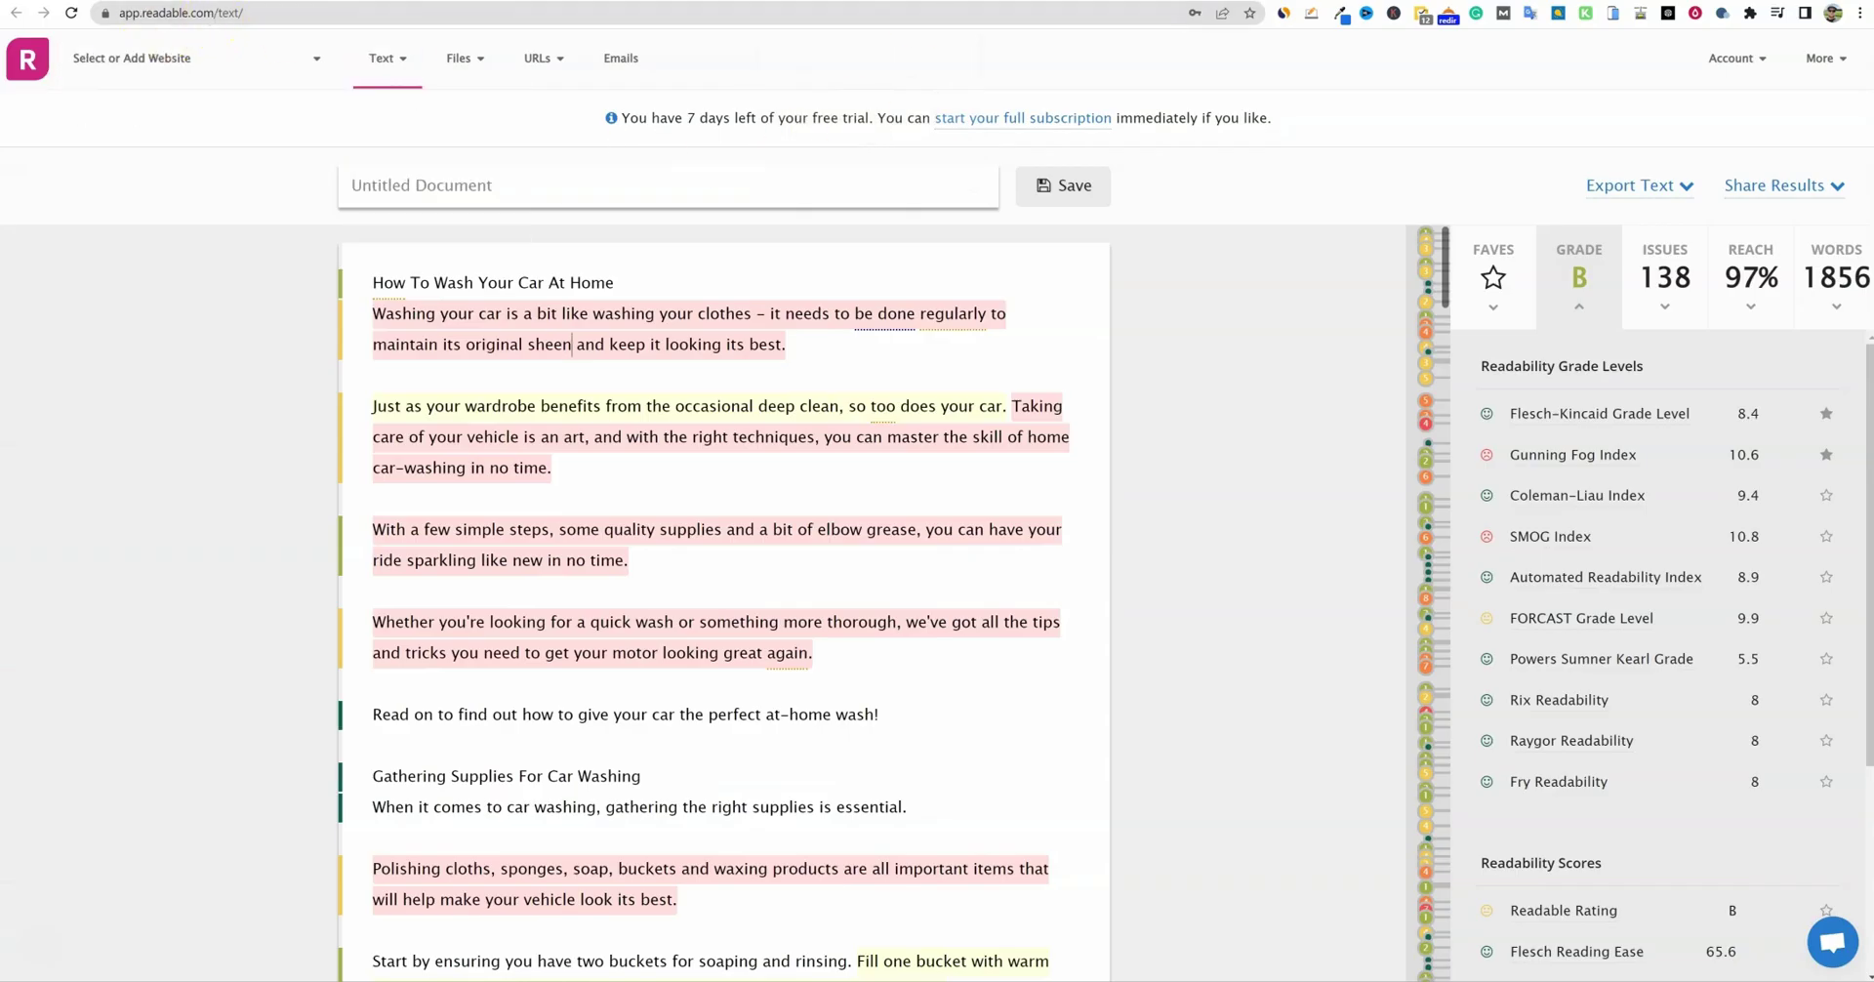
click(829, 2)
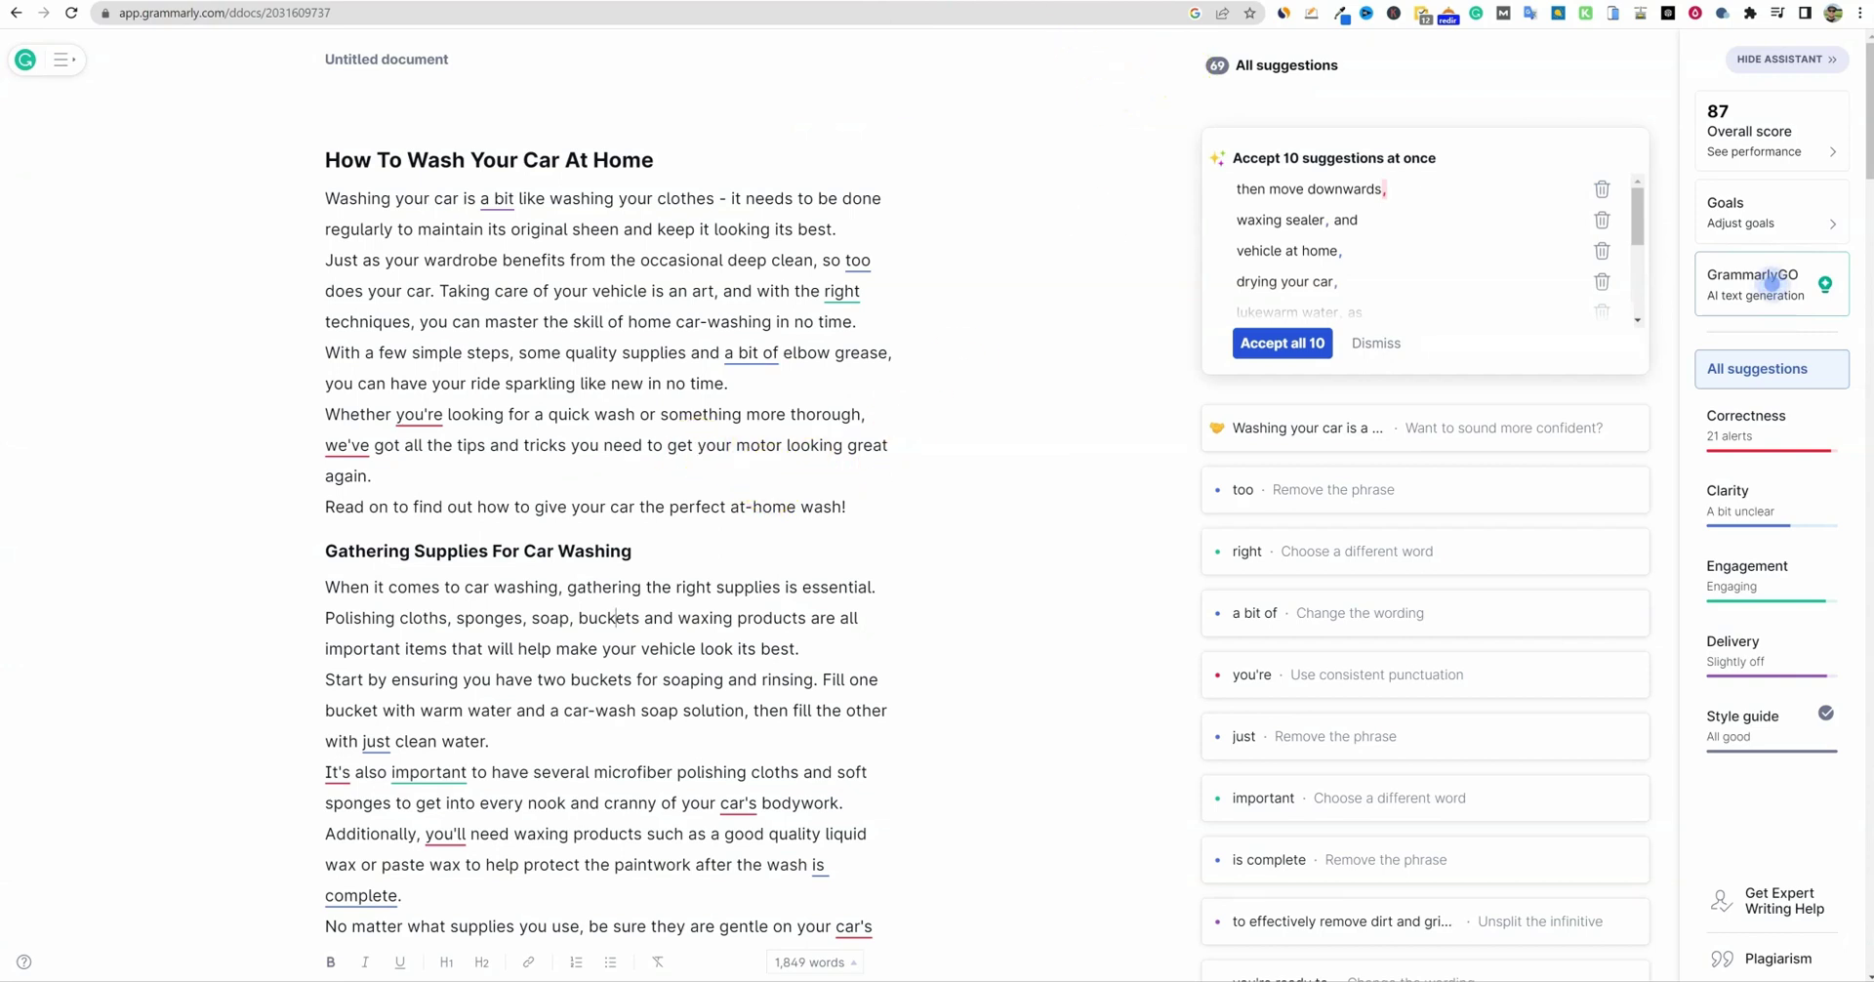
click(1094, 2)
Select the tool names one by one from ChatGPT 3.5 down to Jasper
click(229, 391)
click(231, 426)
click(229, 466)
click(238, 501)
click(245, 539)
click(253, 576)
click(259, 615)
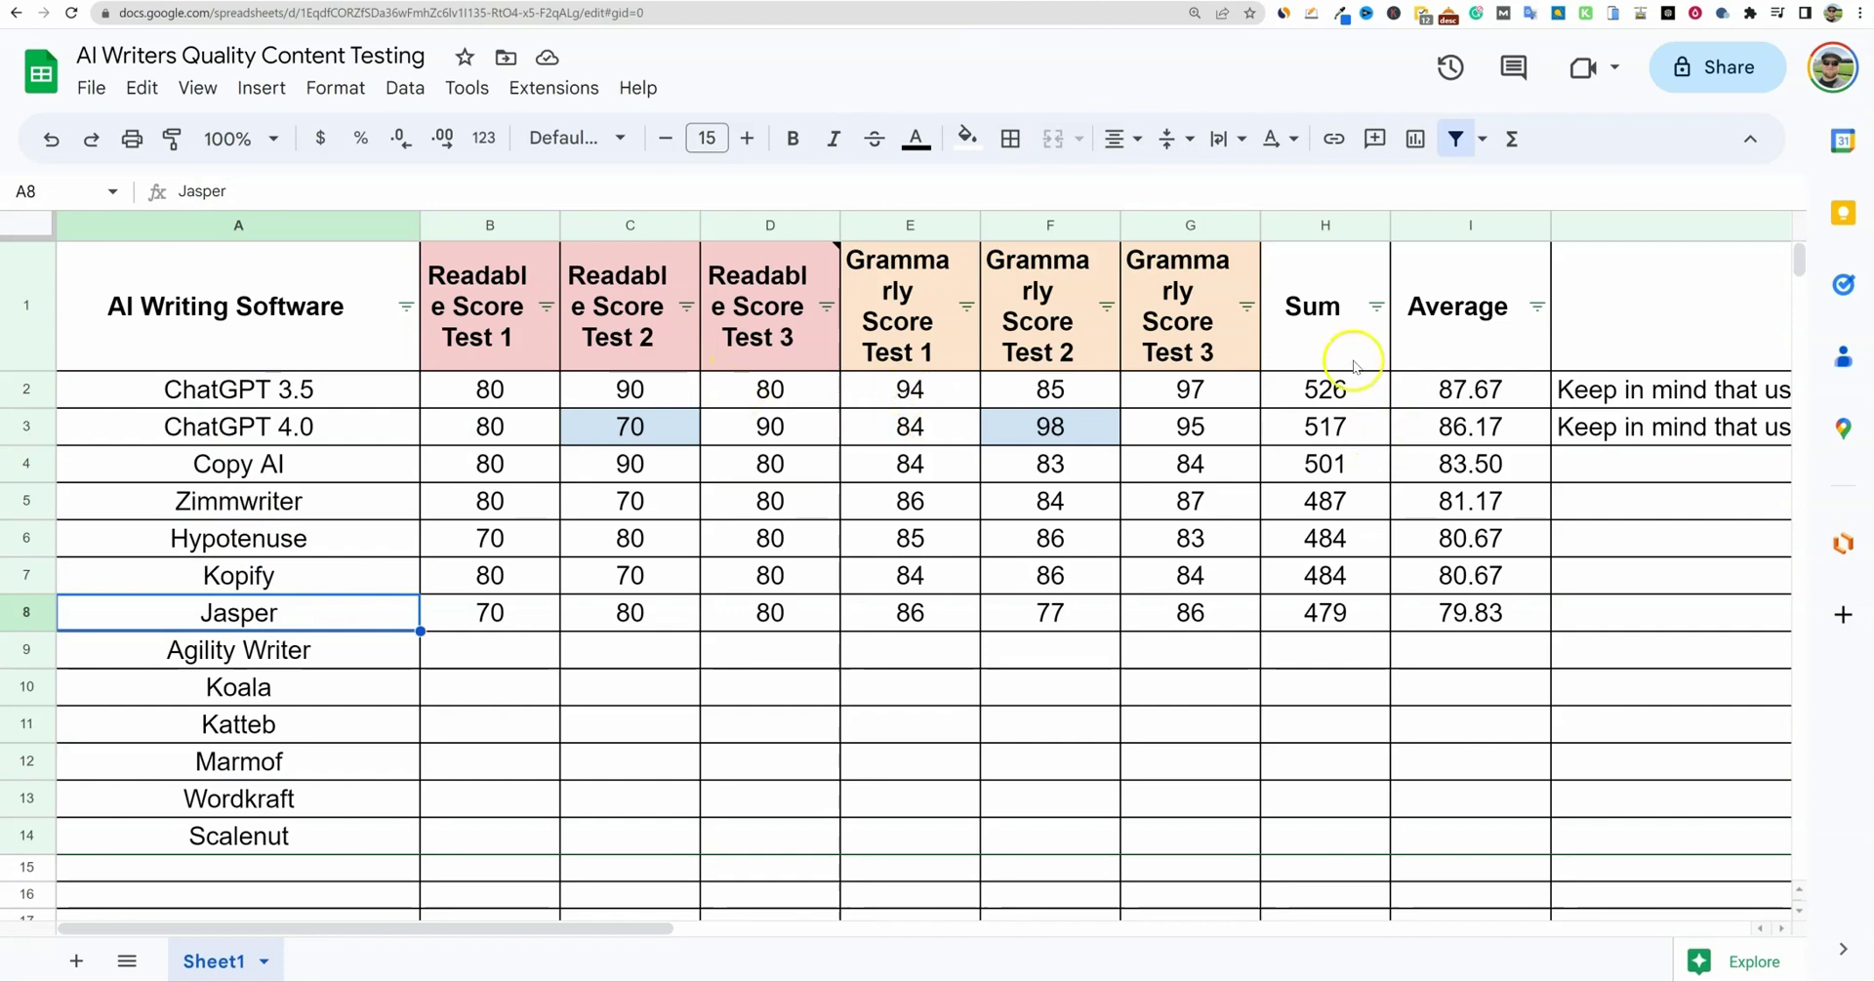
Highlight the Average and Sum values for the scored tools, and compare ChatGPT 3.5's six test scores with its average
drag(1470, 389, 1484, 611)
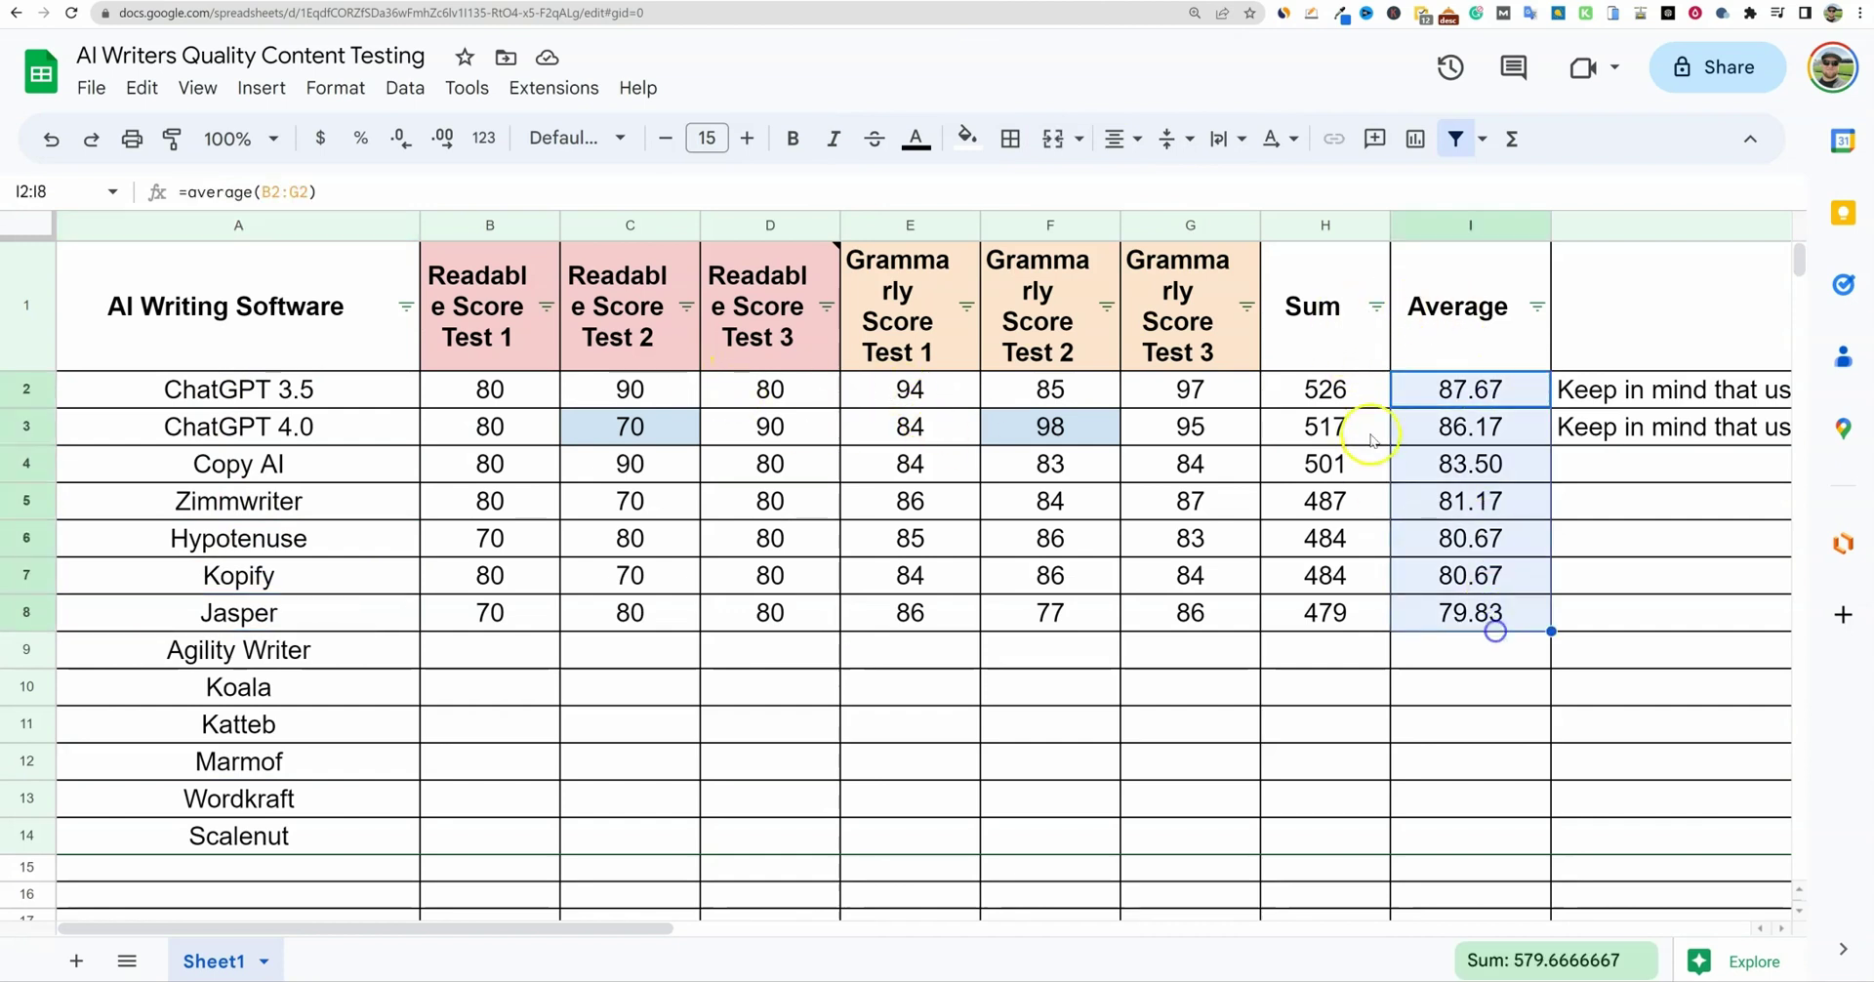
drag(1351, 391, 1352, 615)
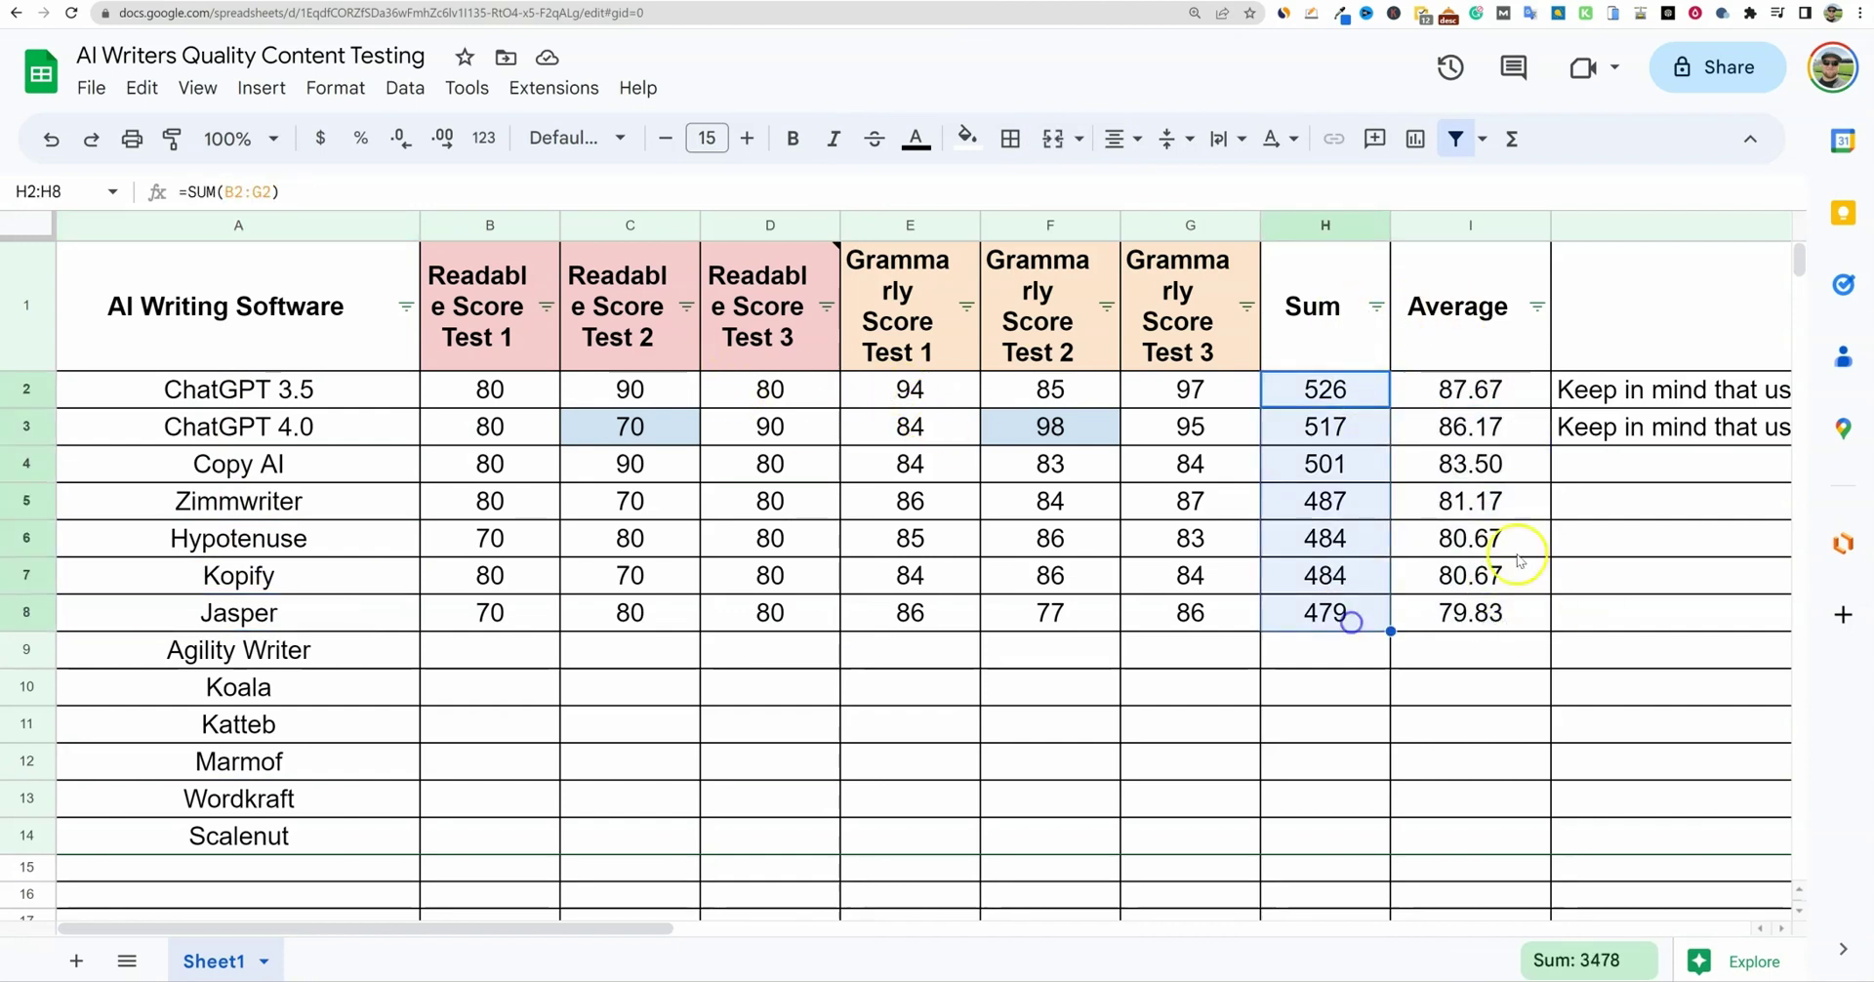
click(1484, 335)
drag(1469, 390, 1464, 612)
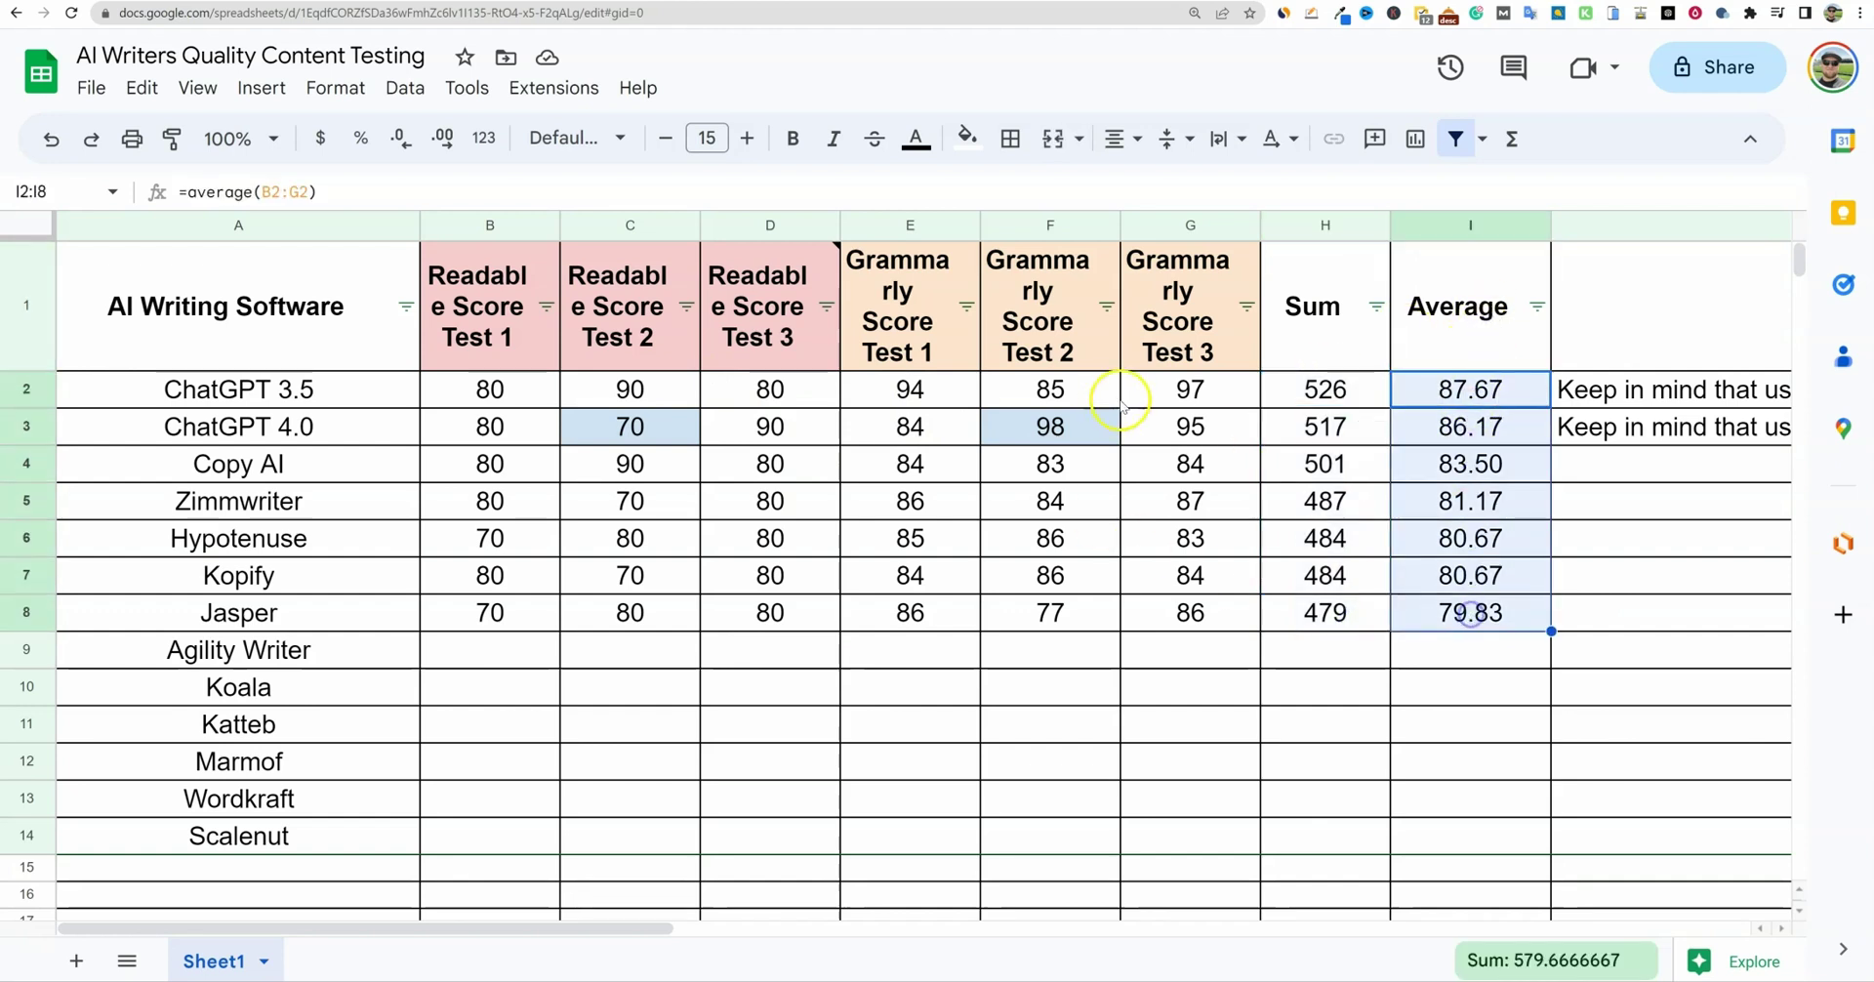
drag(1189, 389, 490, 391)
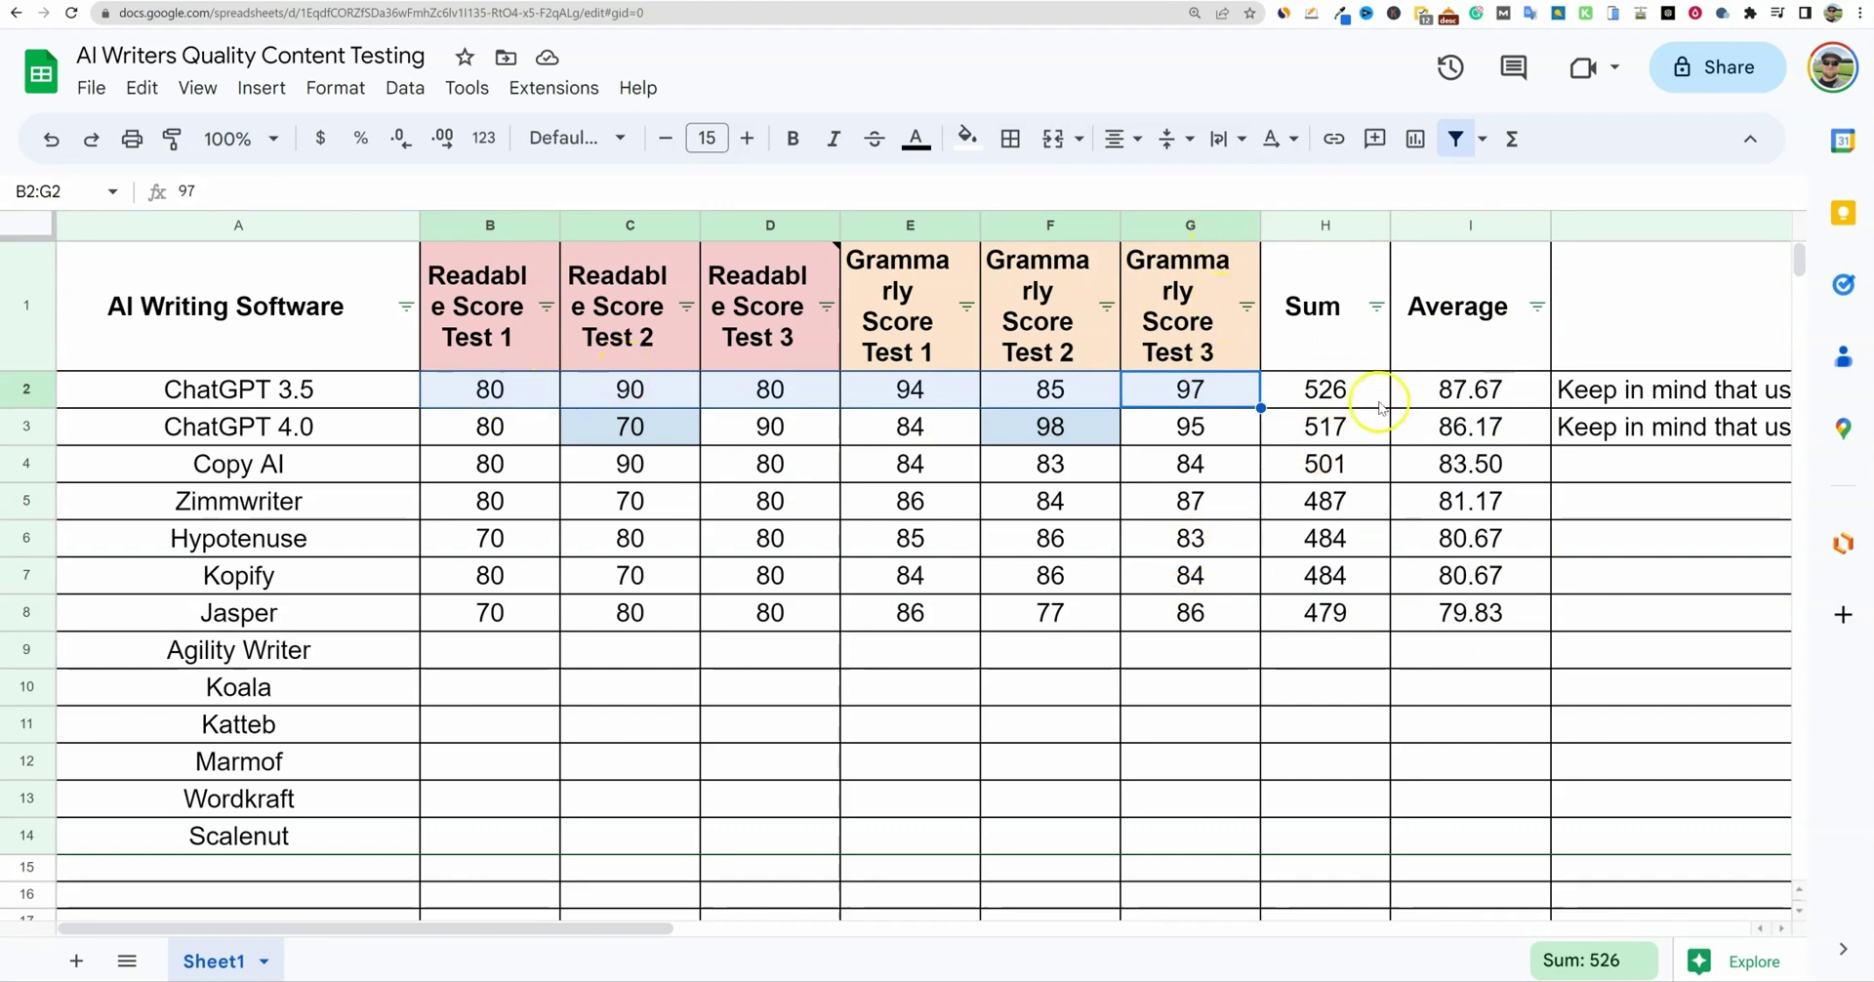
click(1450, 388)
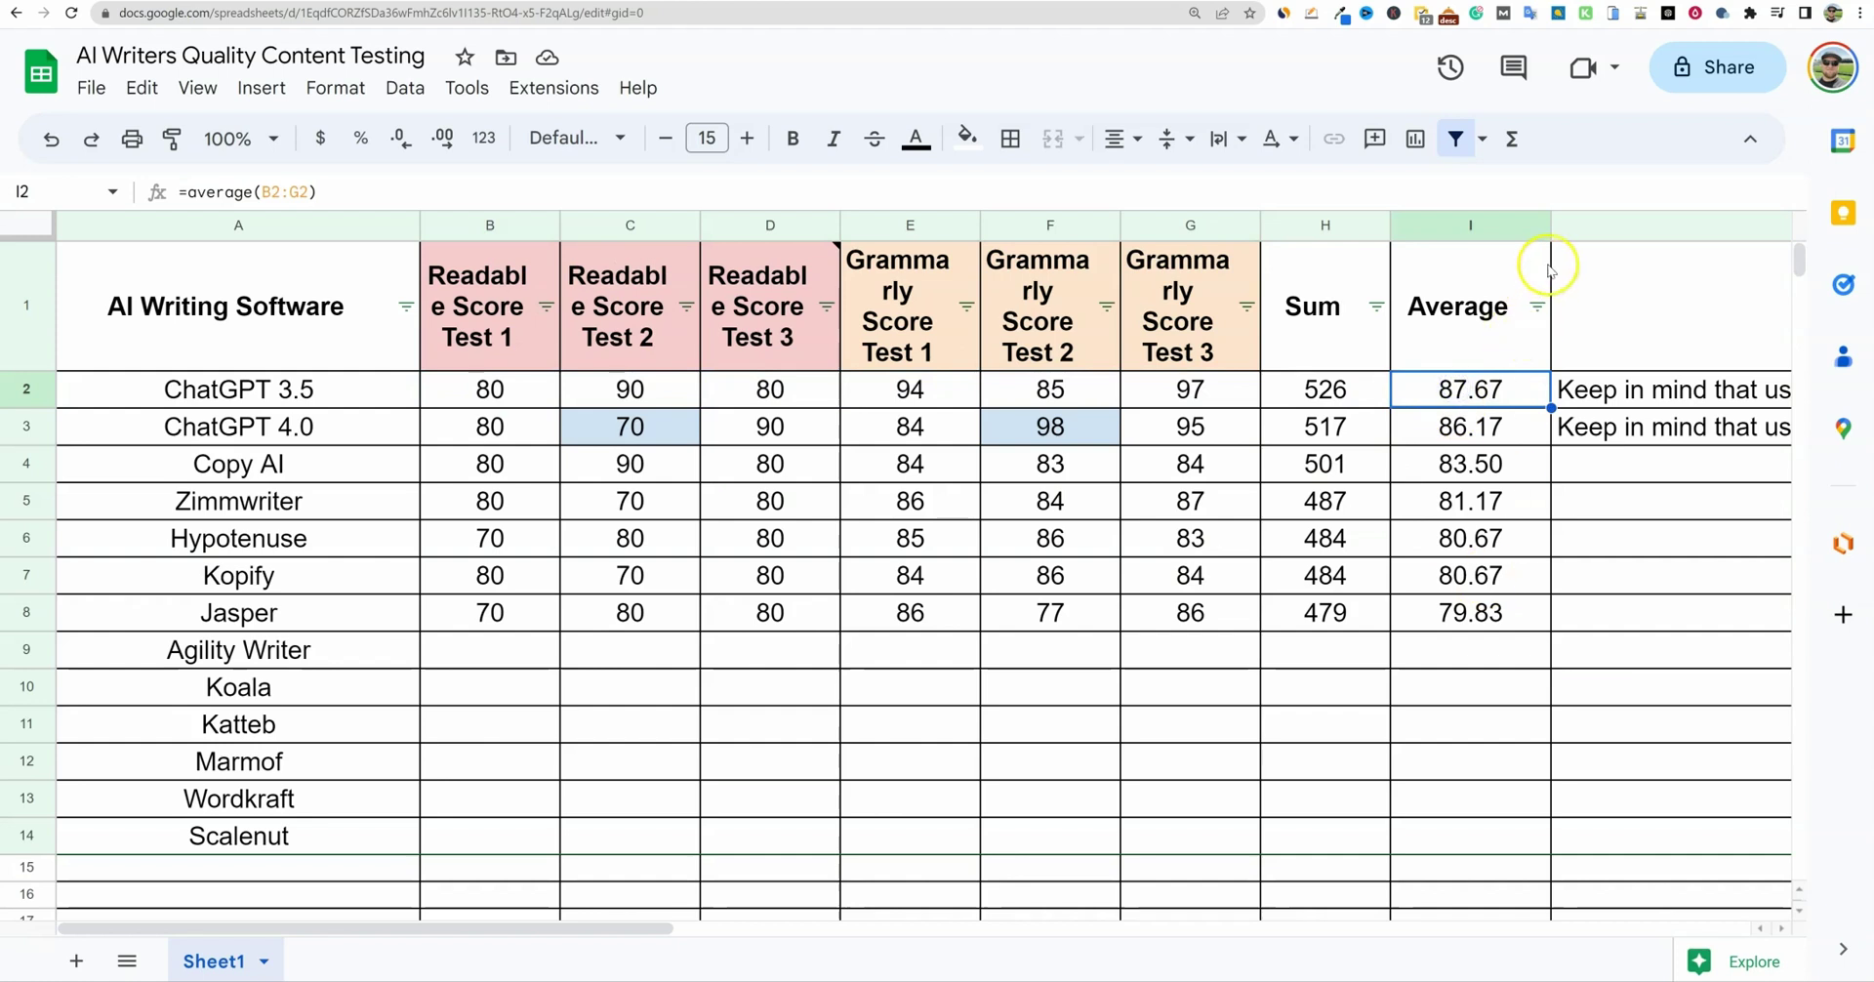
Shrink the Average column to a narrow sliver between Sum and Notes
drag(1549, 225, 1396, 234)
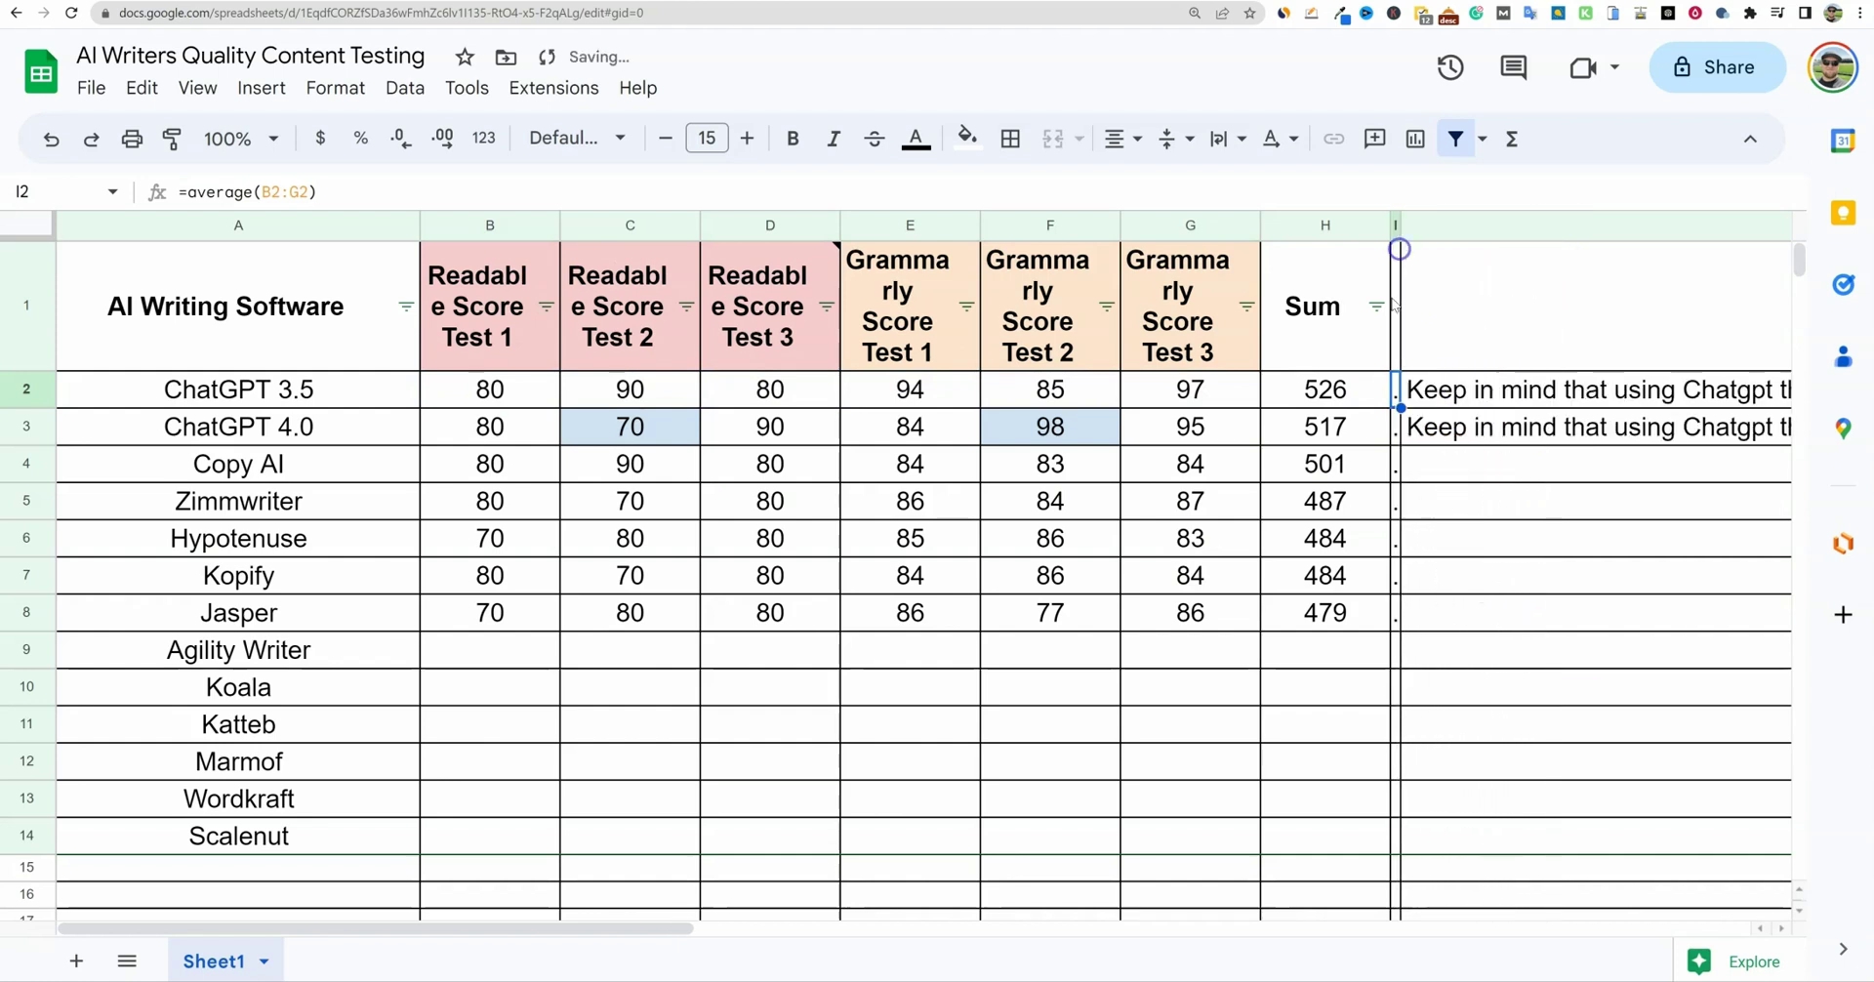
click(1435, 547)
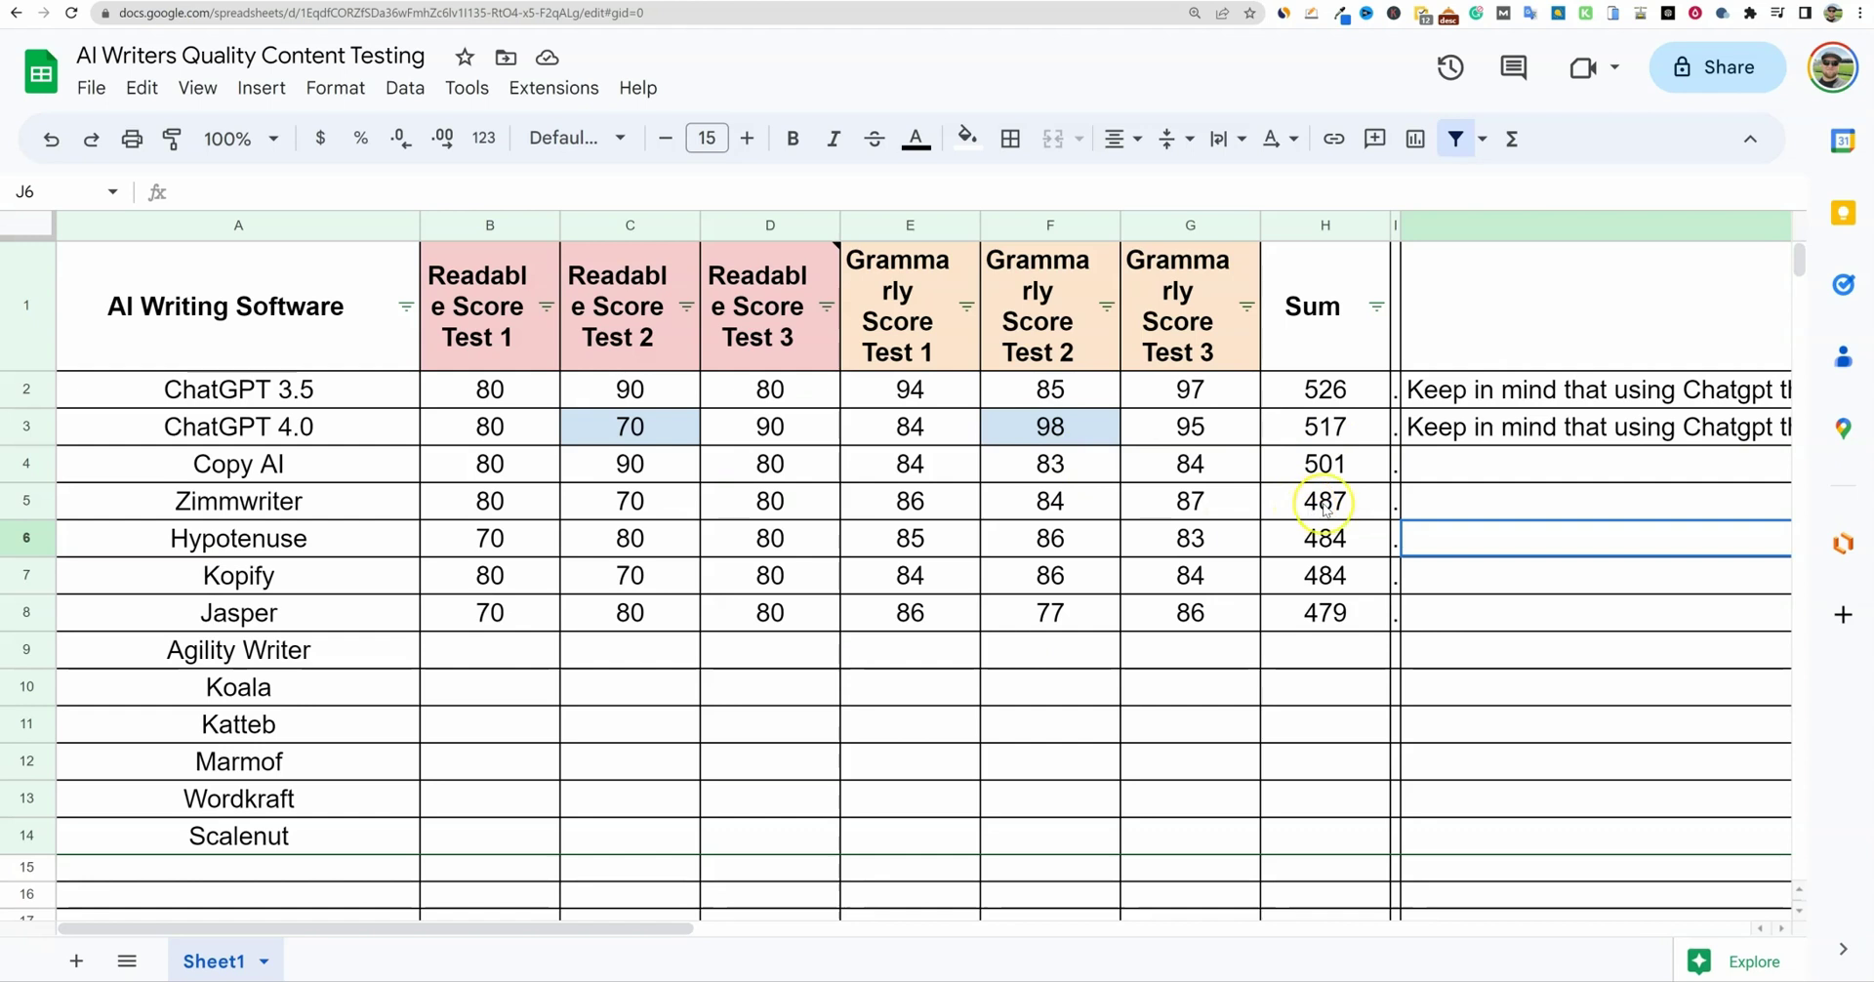
Point out the Sum values of Hypotenuse and Kopify, and highlight Jasper's row through its sum
click(1327, 537)
click(1336, 584)
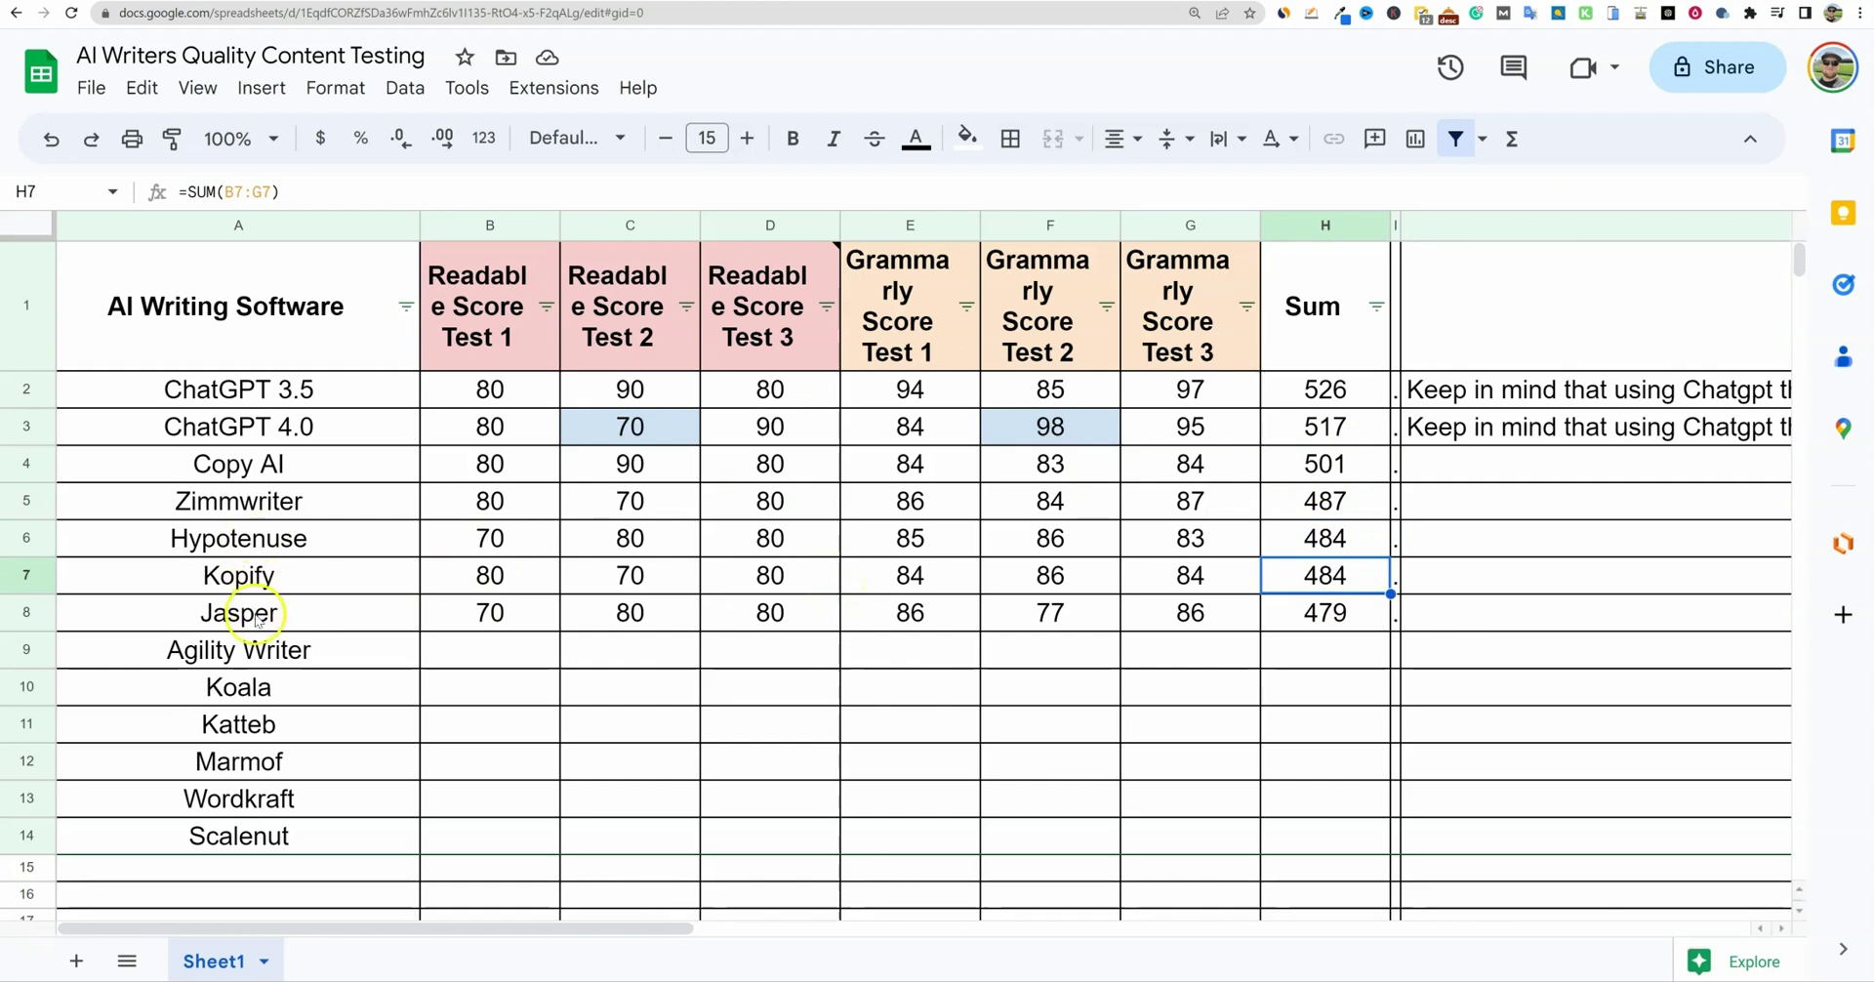
drag(249, 613, 1311, 612)
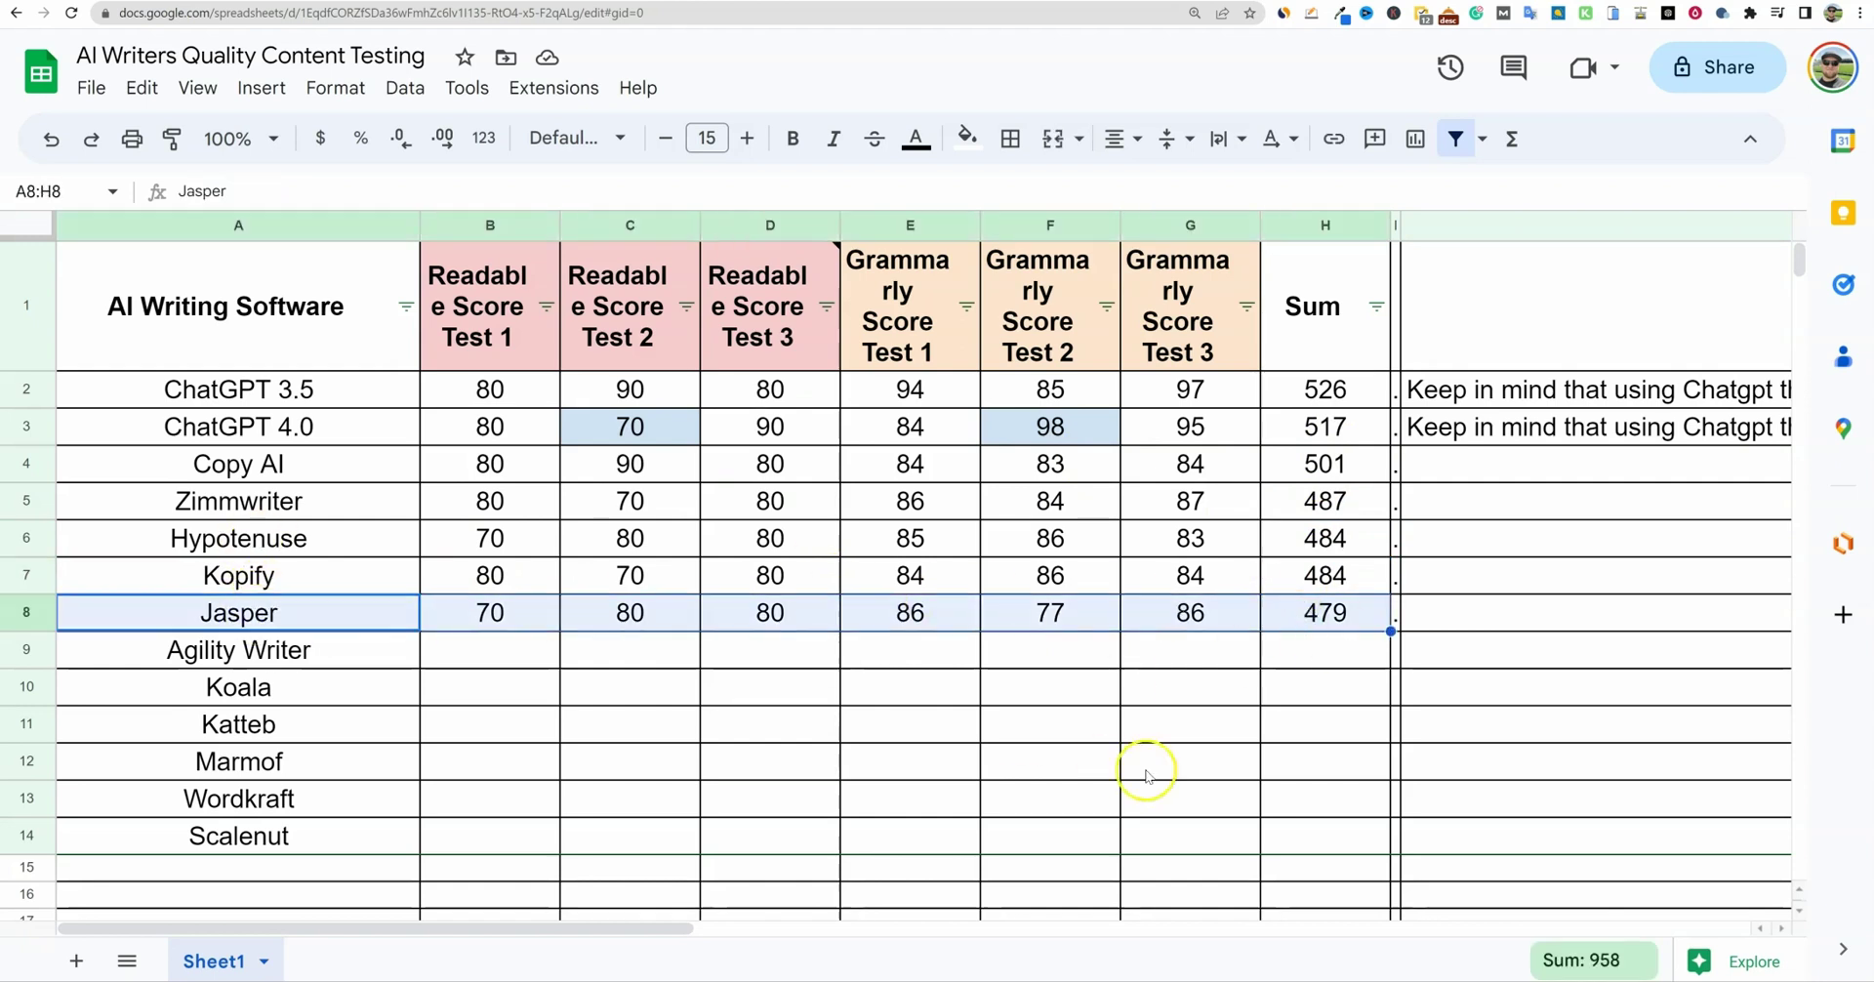
click(1364, 739)
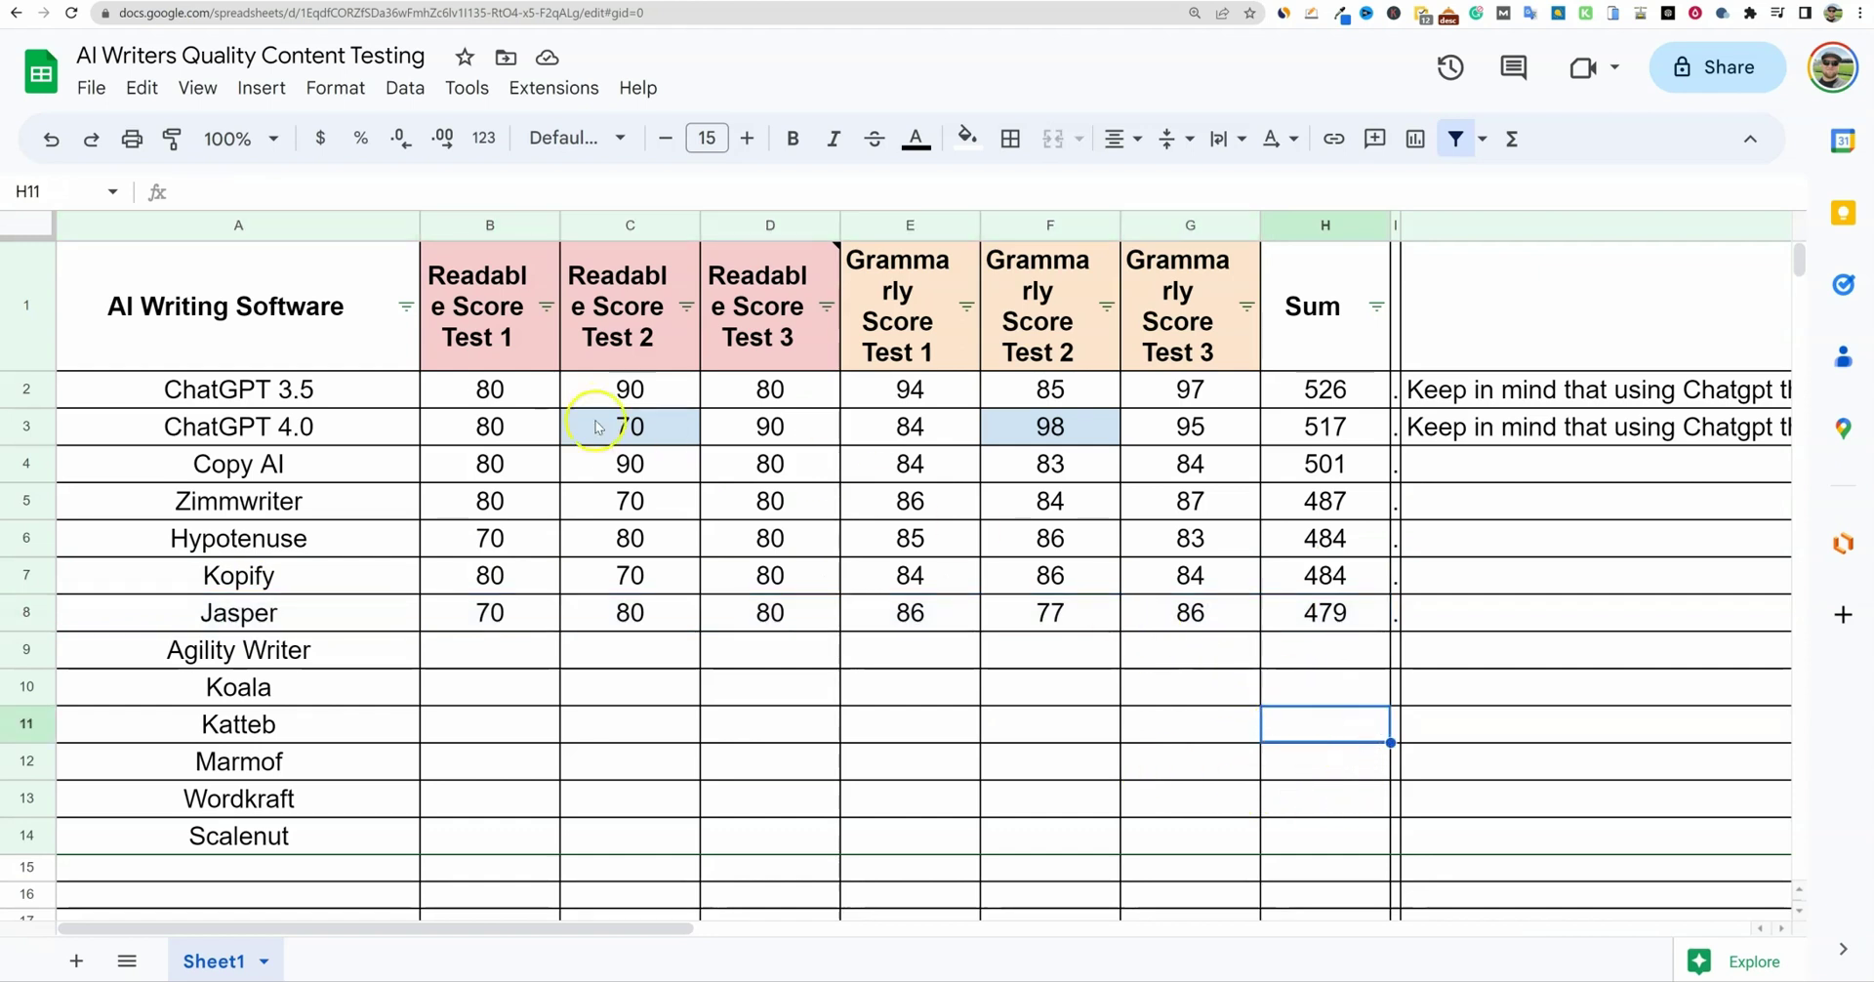
Highlight all scores and sums from ChatGPT 3.5 to Jasper, including the tool names
drag(527, 391, 1298, 615)
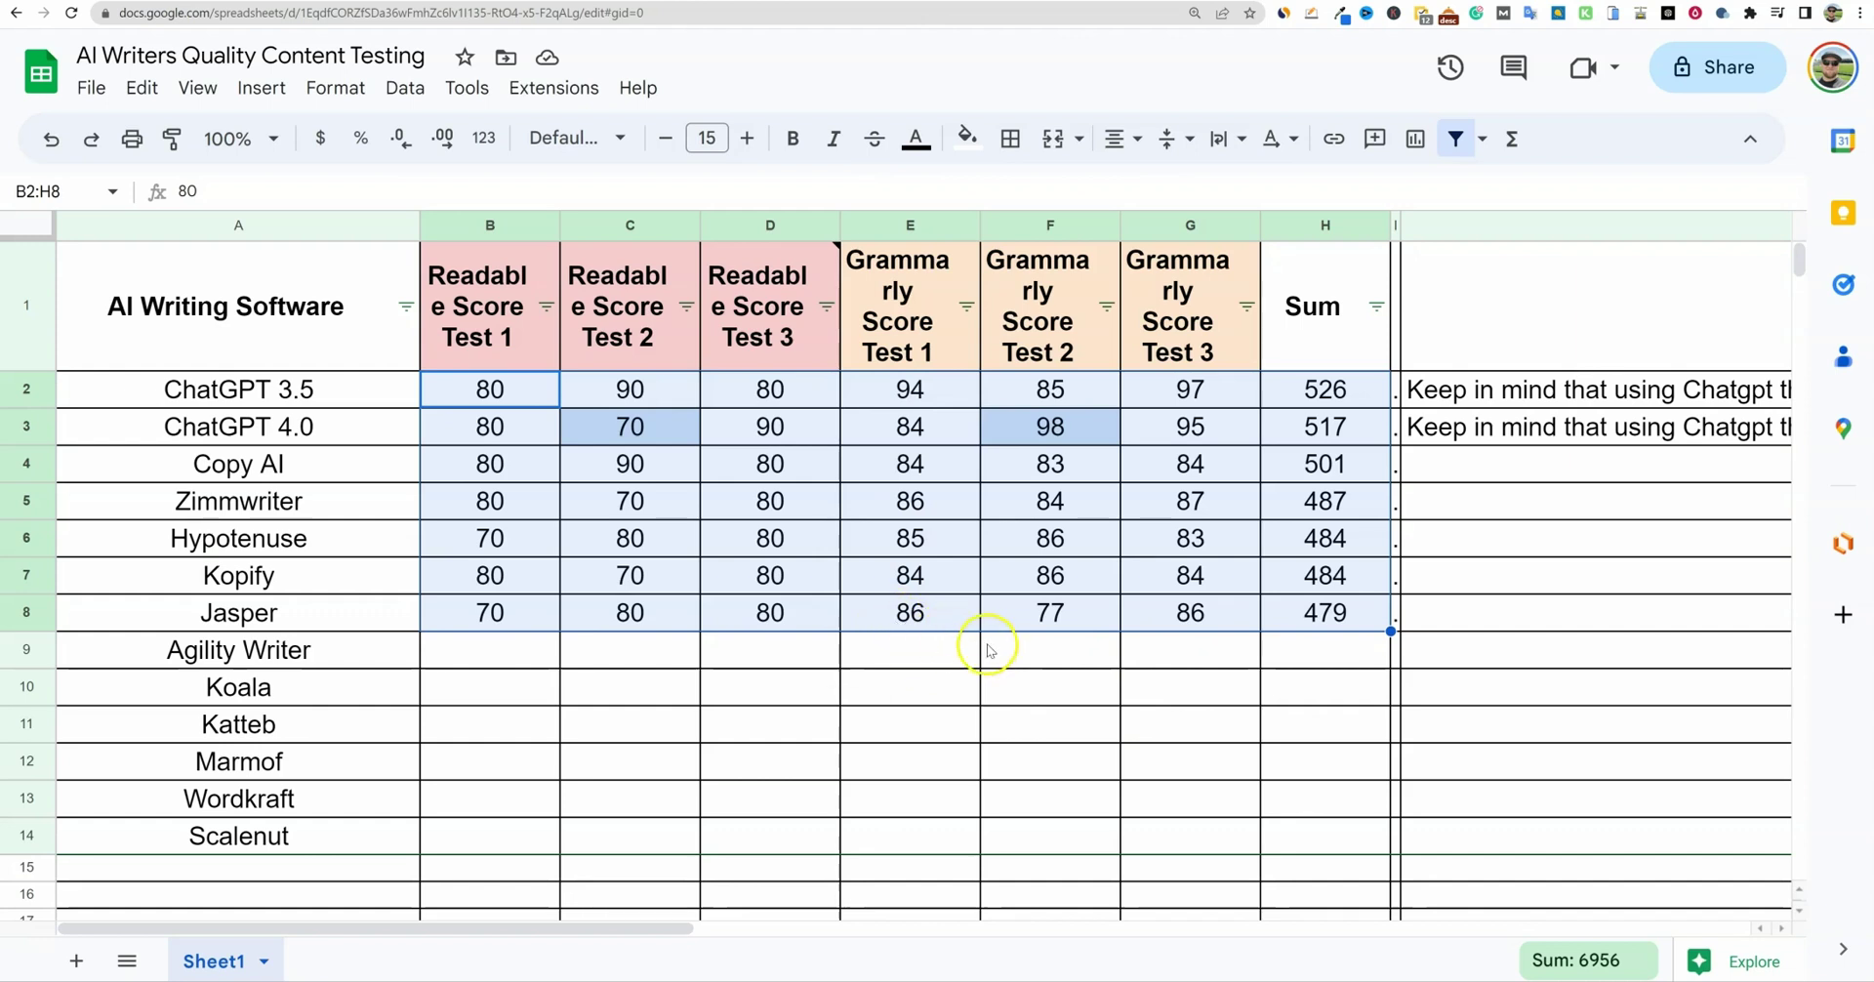
drag(1325, 615, 247, 388)
click(464, 654)
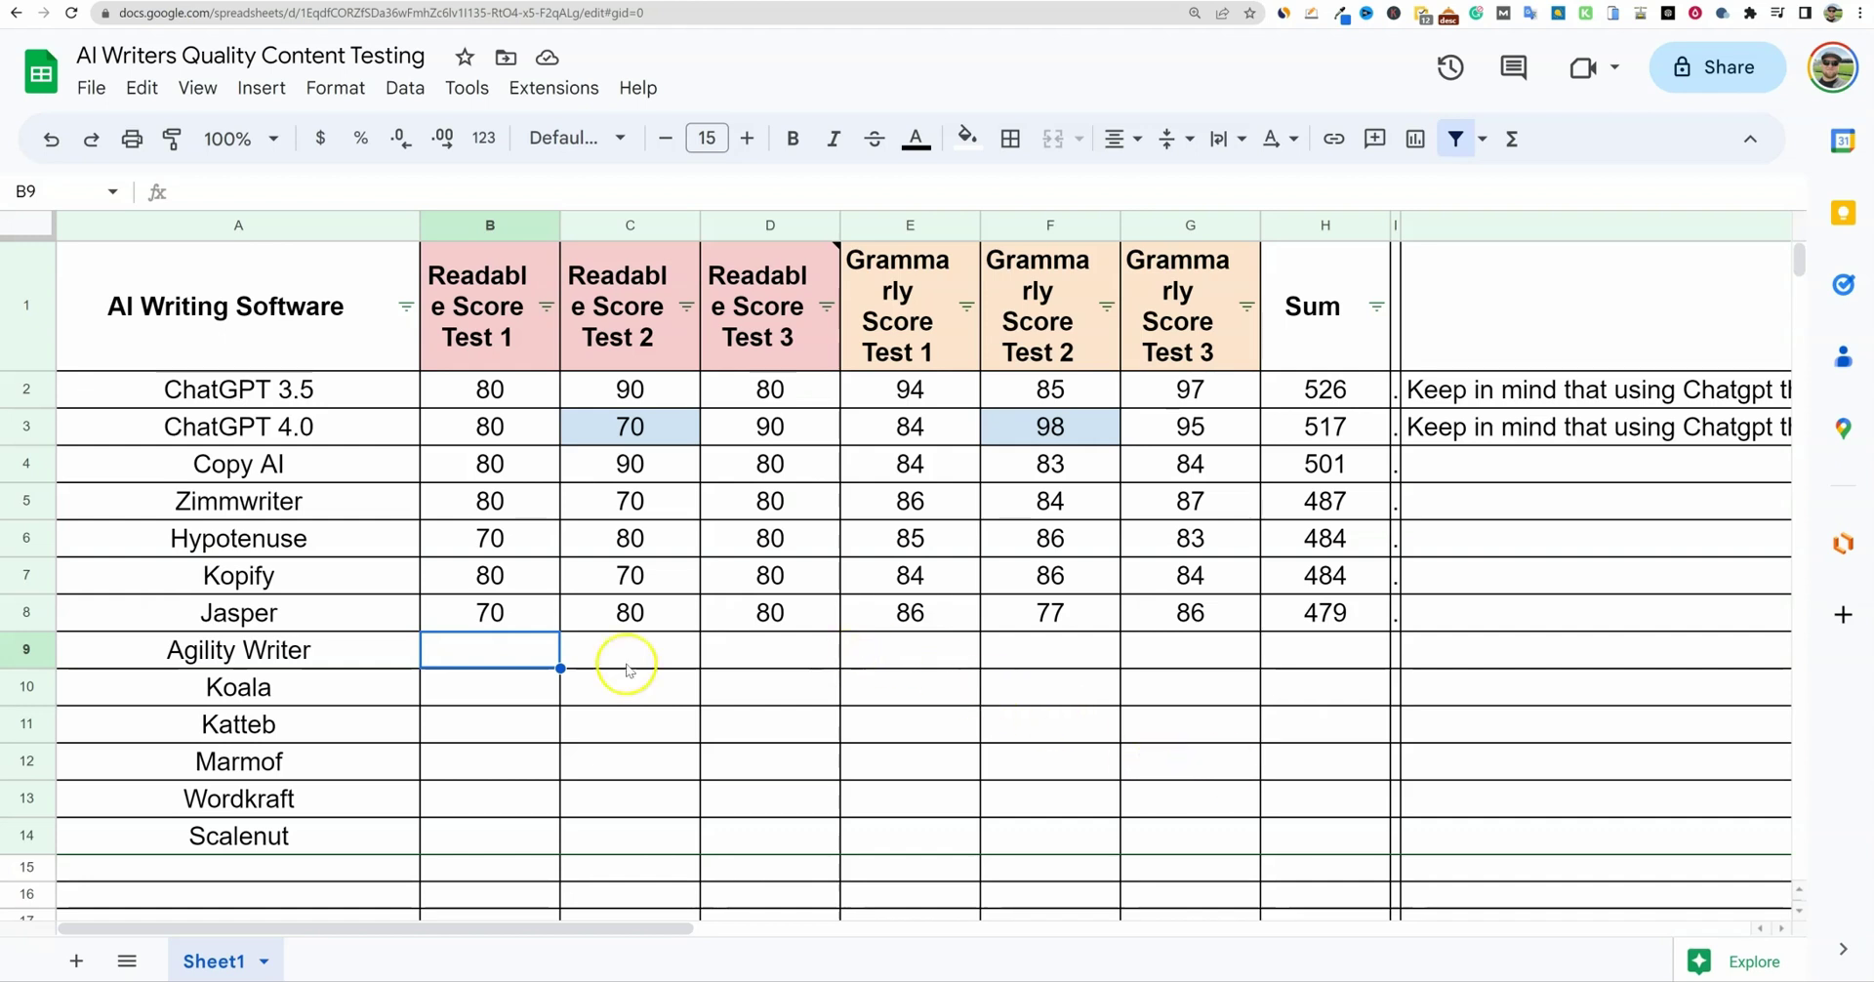
Highlight Zimmwriter's row through its sum, and highlight the ChatGPT 3.5 and ChatGPT 4.0 rows through the Sum column
drag(244, 510, 1356, 518)
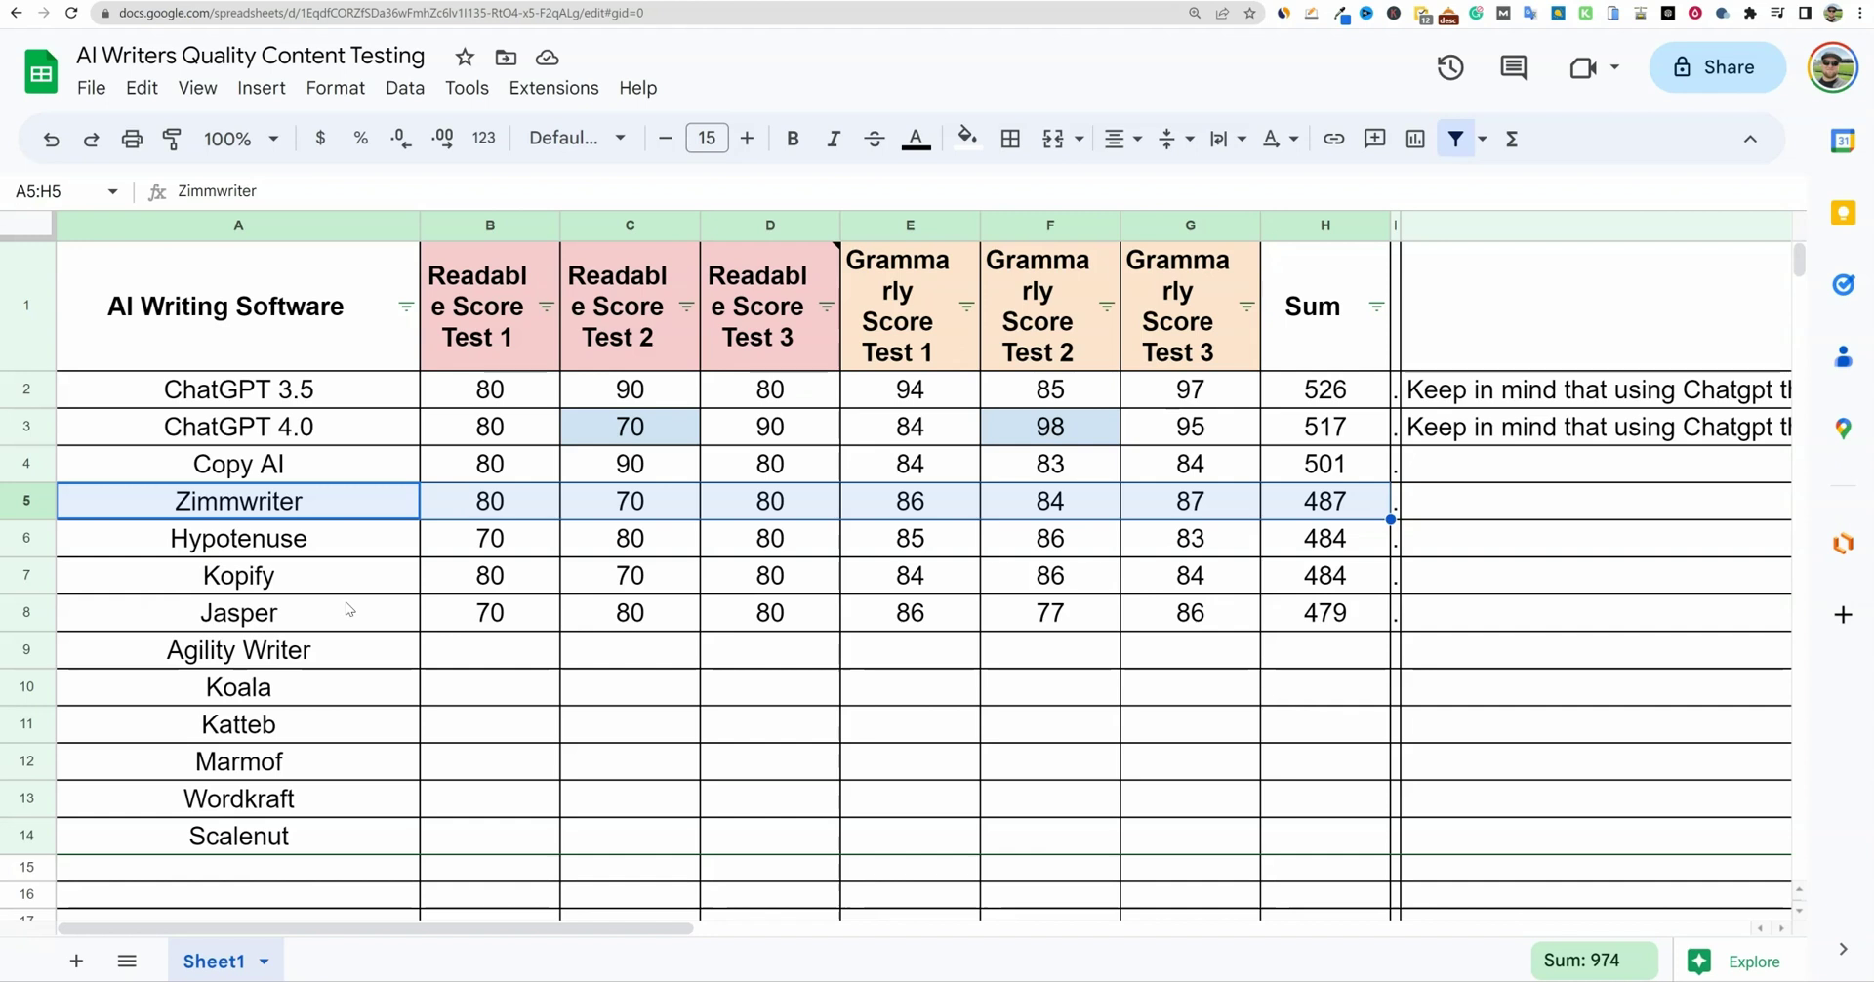
click(356, 602)
click(234, 393)
drag(237, 429, 893, 430)
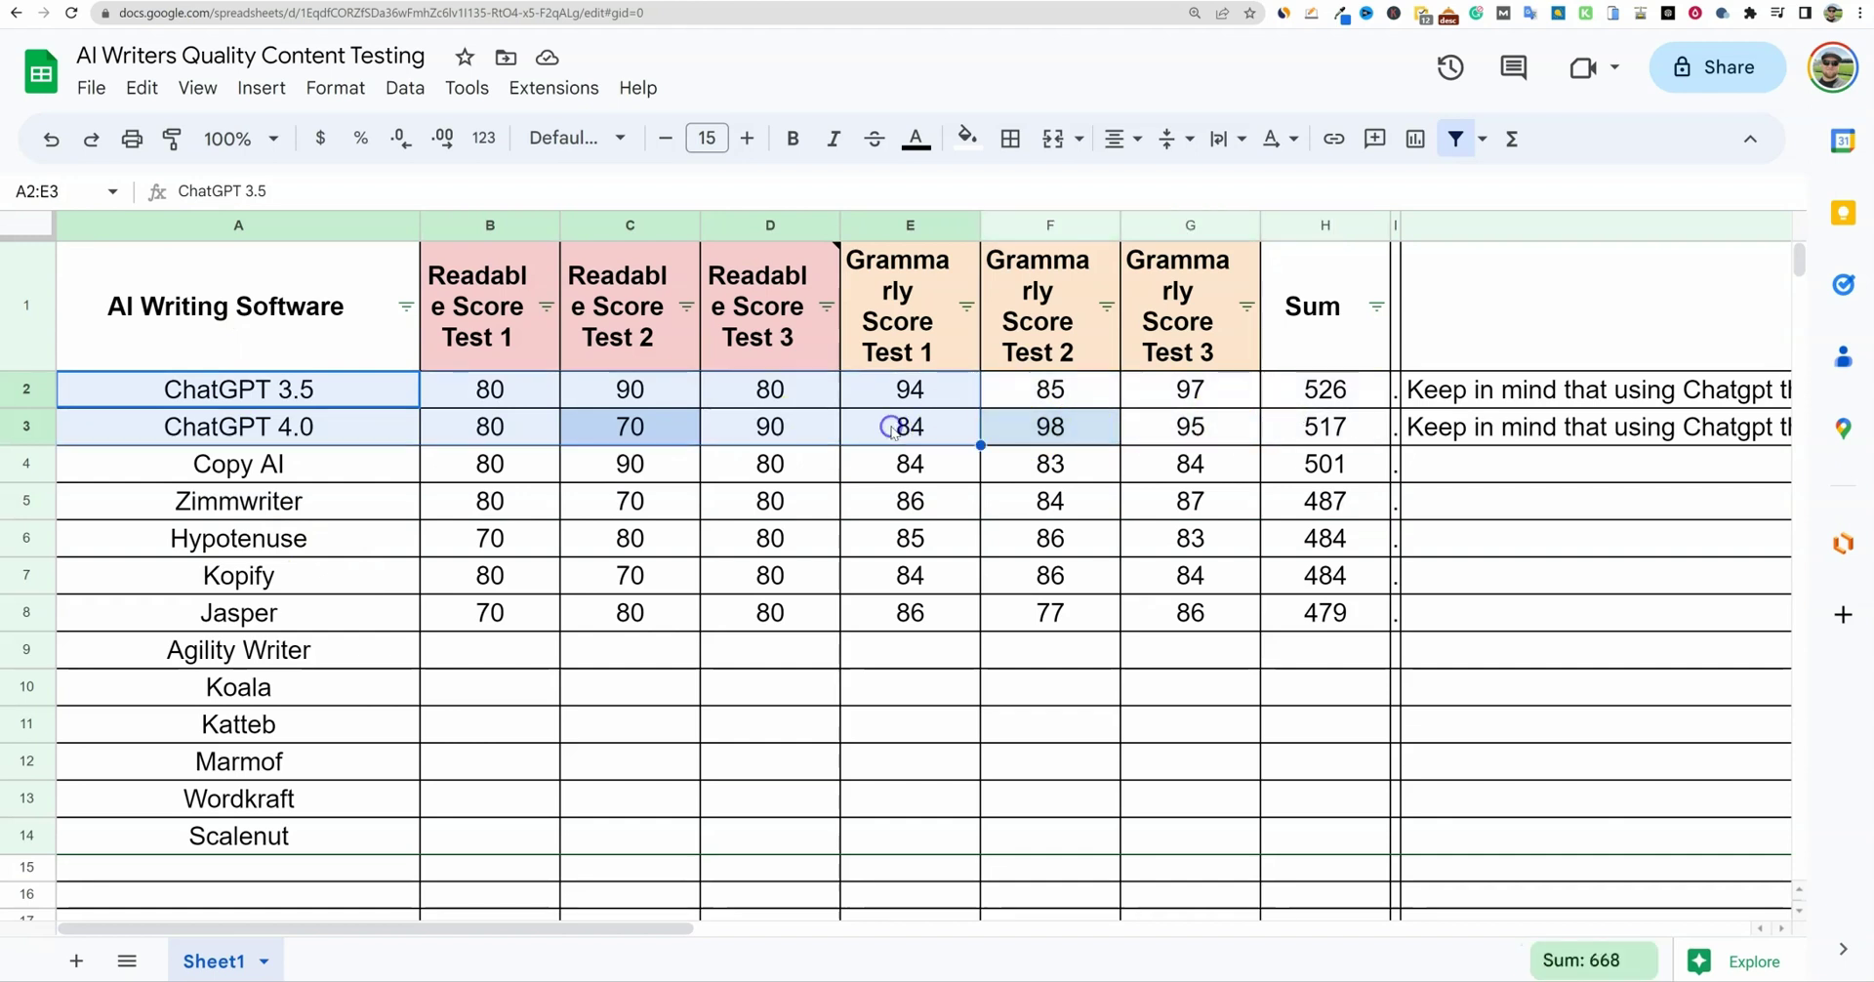
click(342, 426)
drag(354, 400, 1271, 429)
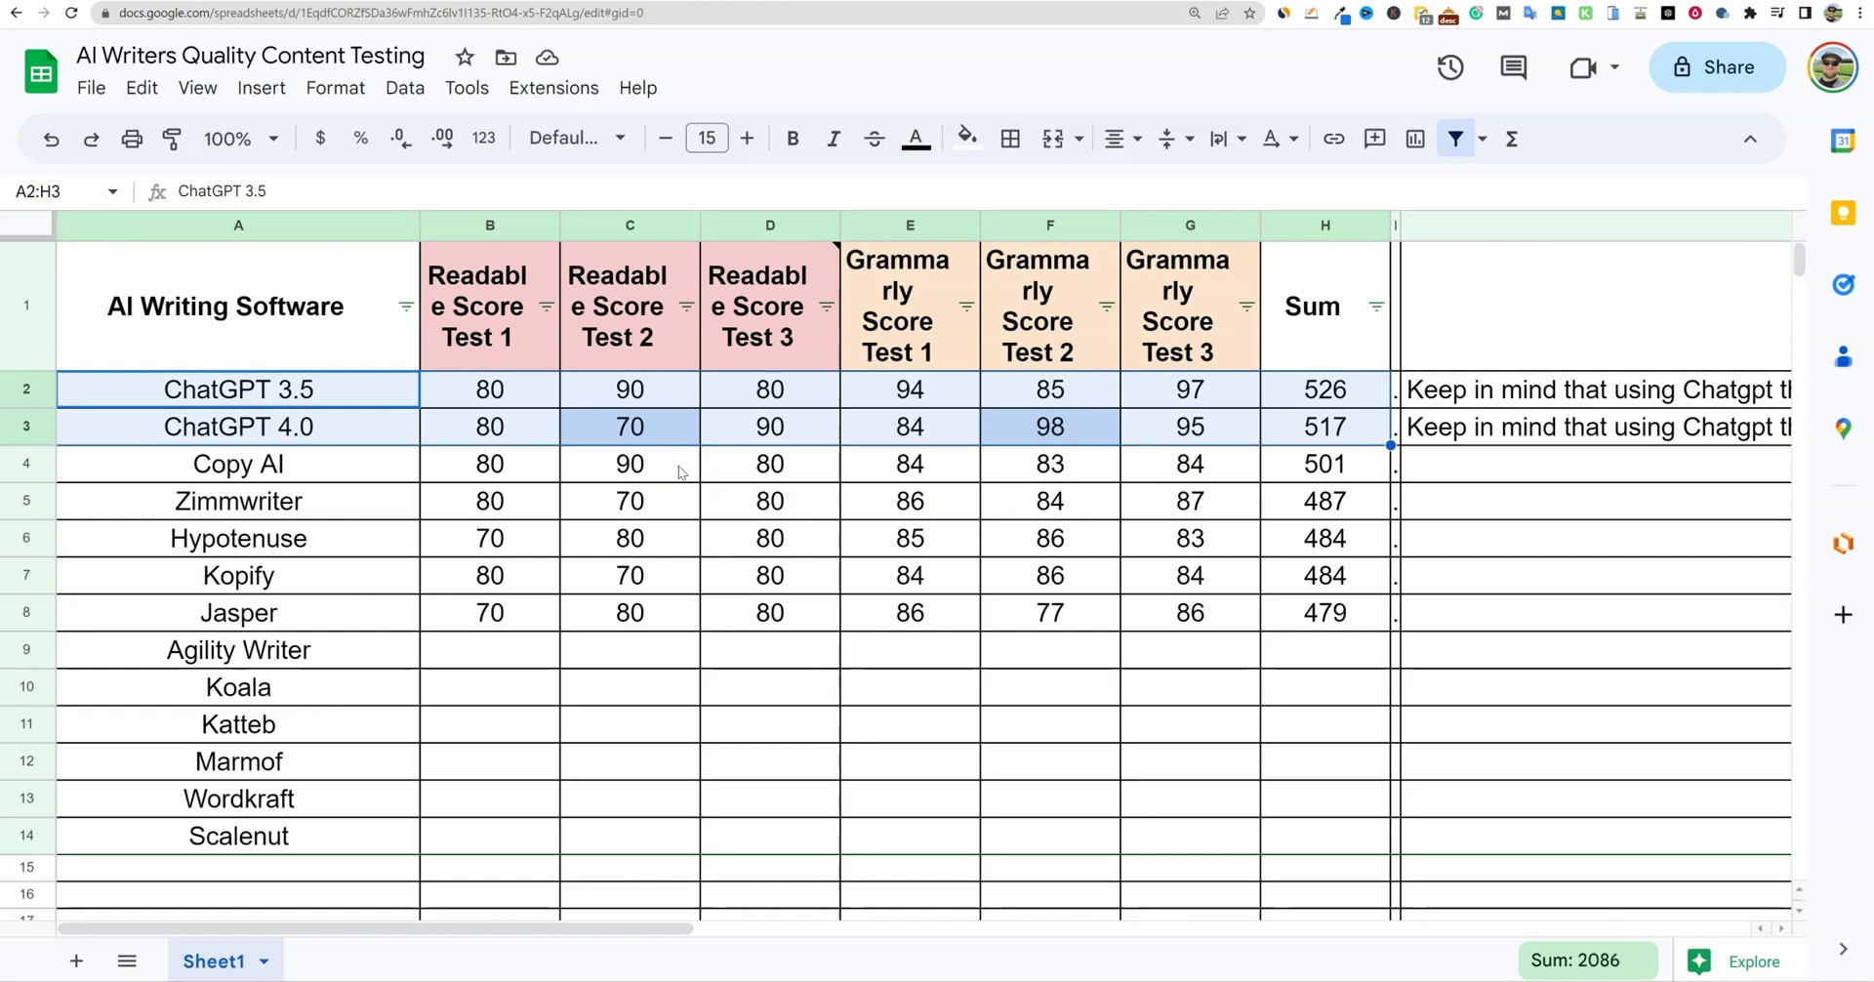
Point out Copy AI and Hypotenuse in the tool list, and compare the Zimmwriter and Kopify entries
click(342, 467)
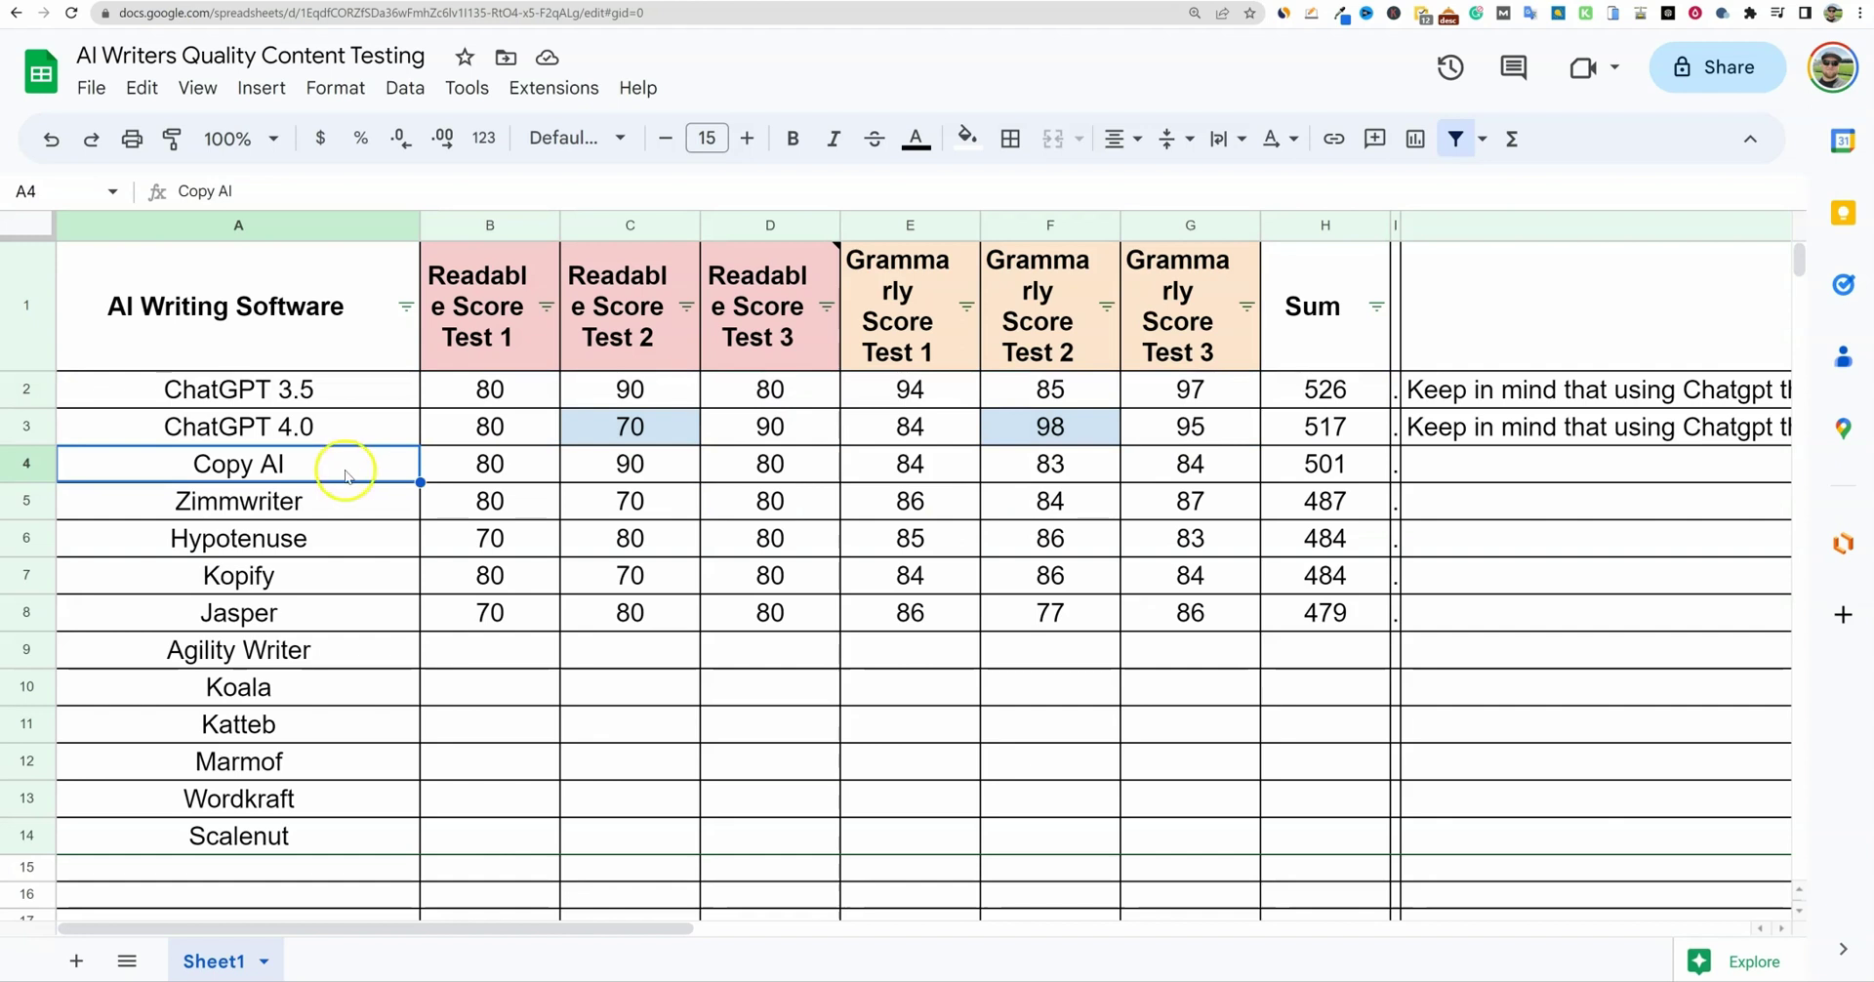
click(311, 475)
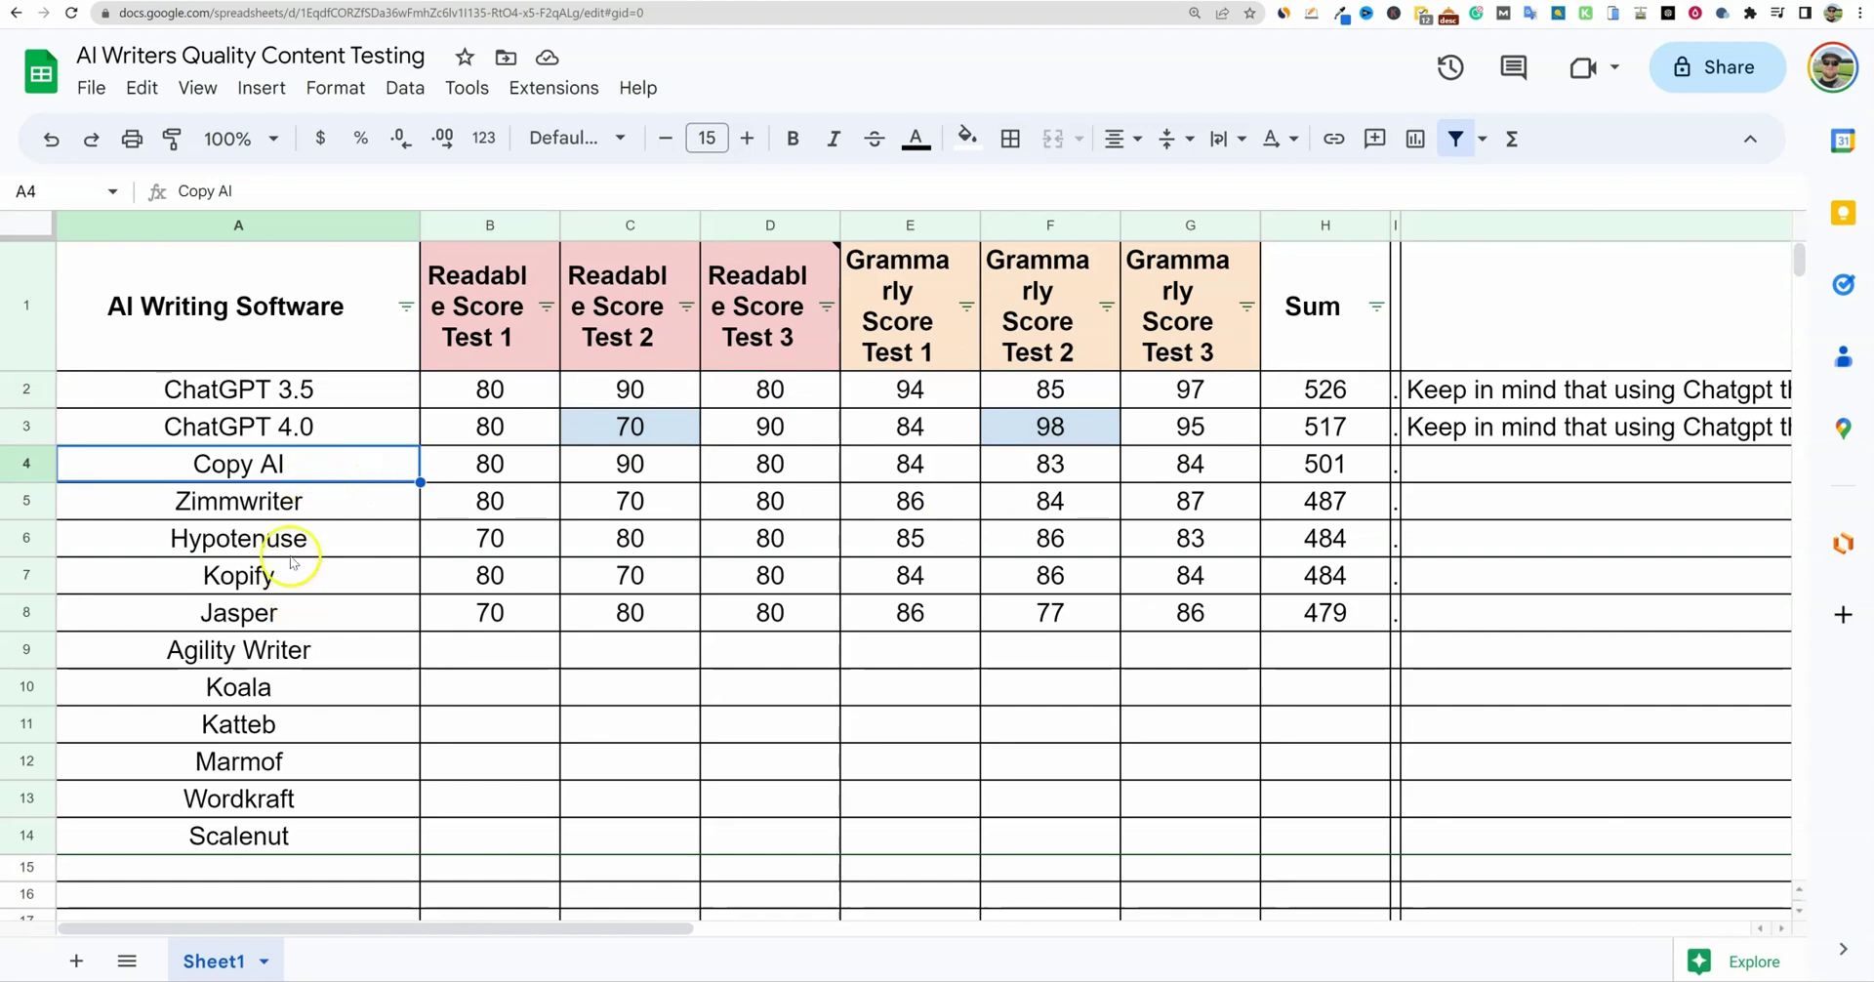
click(292, 537)
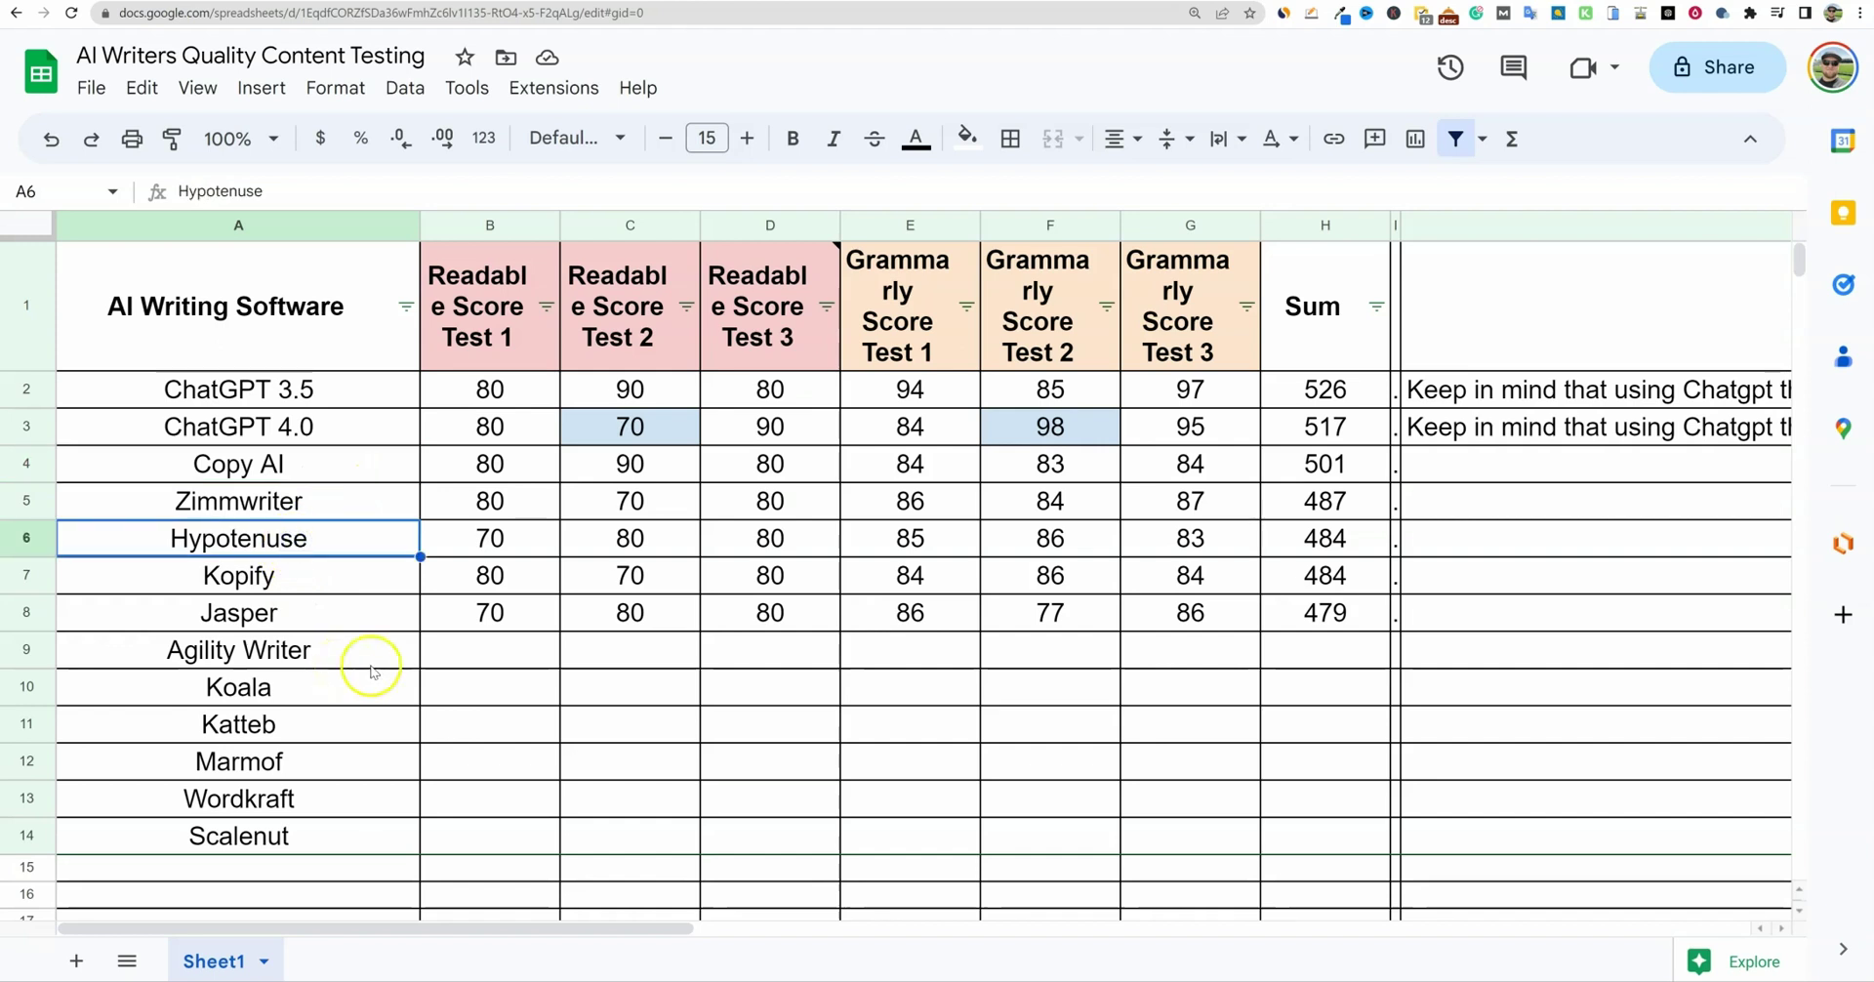
click(367, 577)
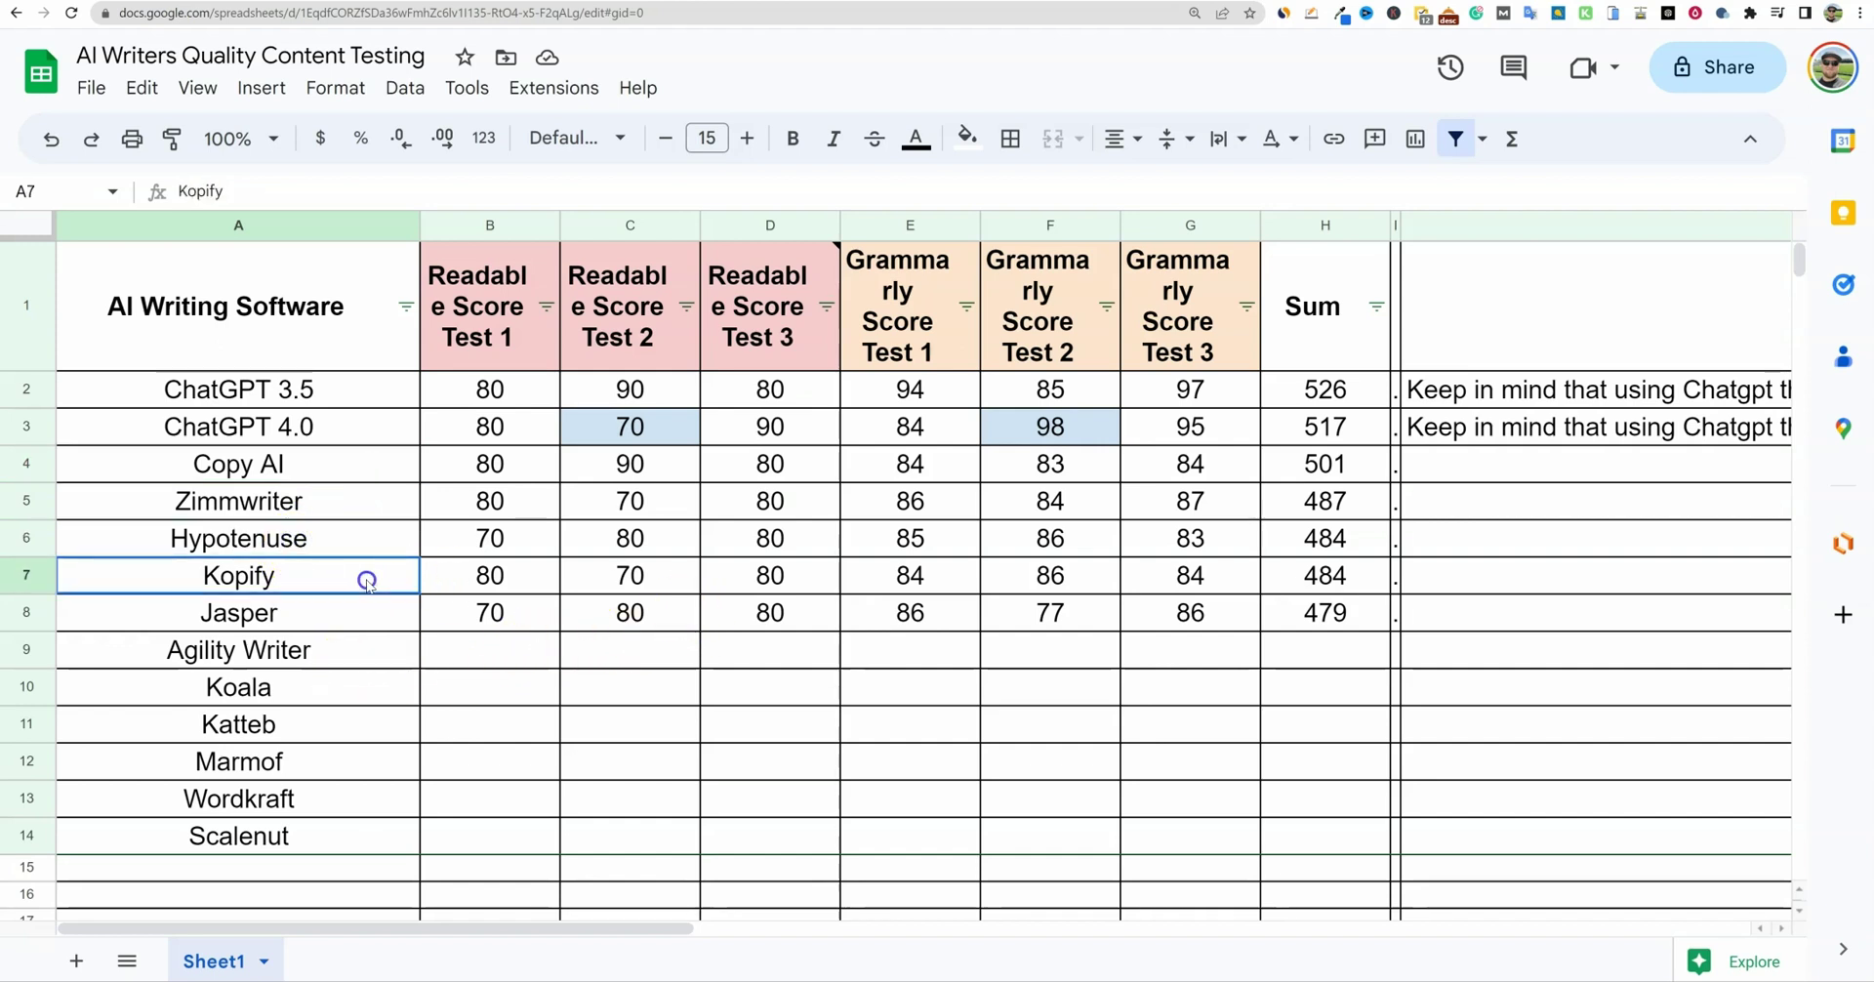
click(355, 502)
click(359, 581)
click(335, 494)
click(308, 578)
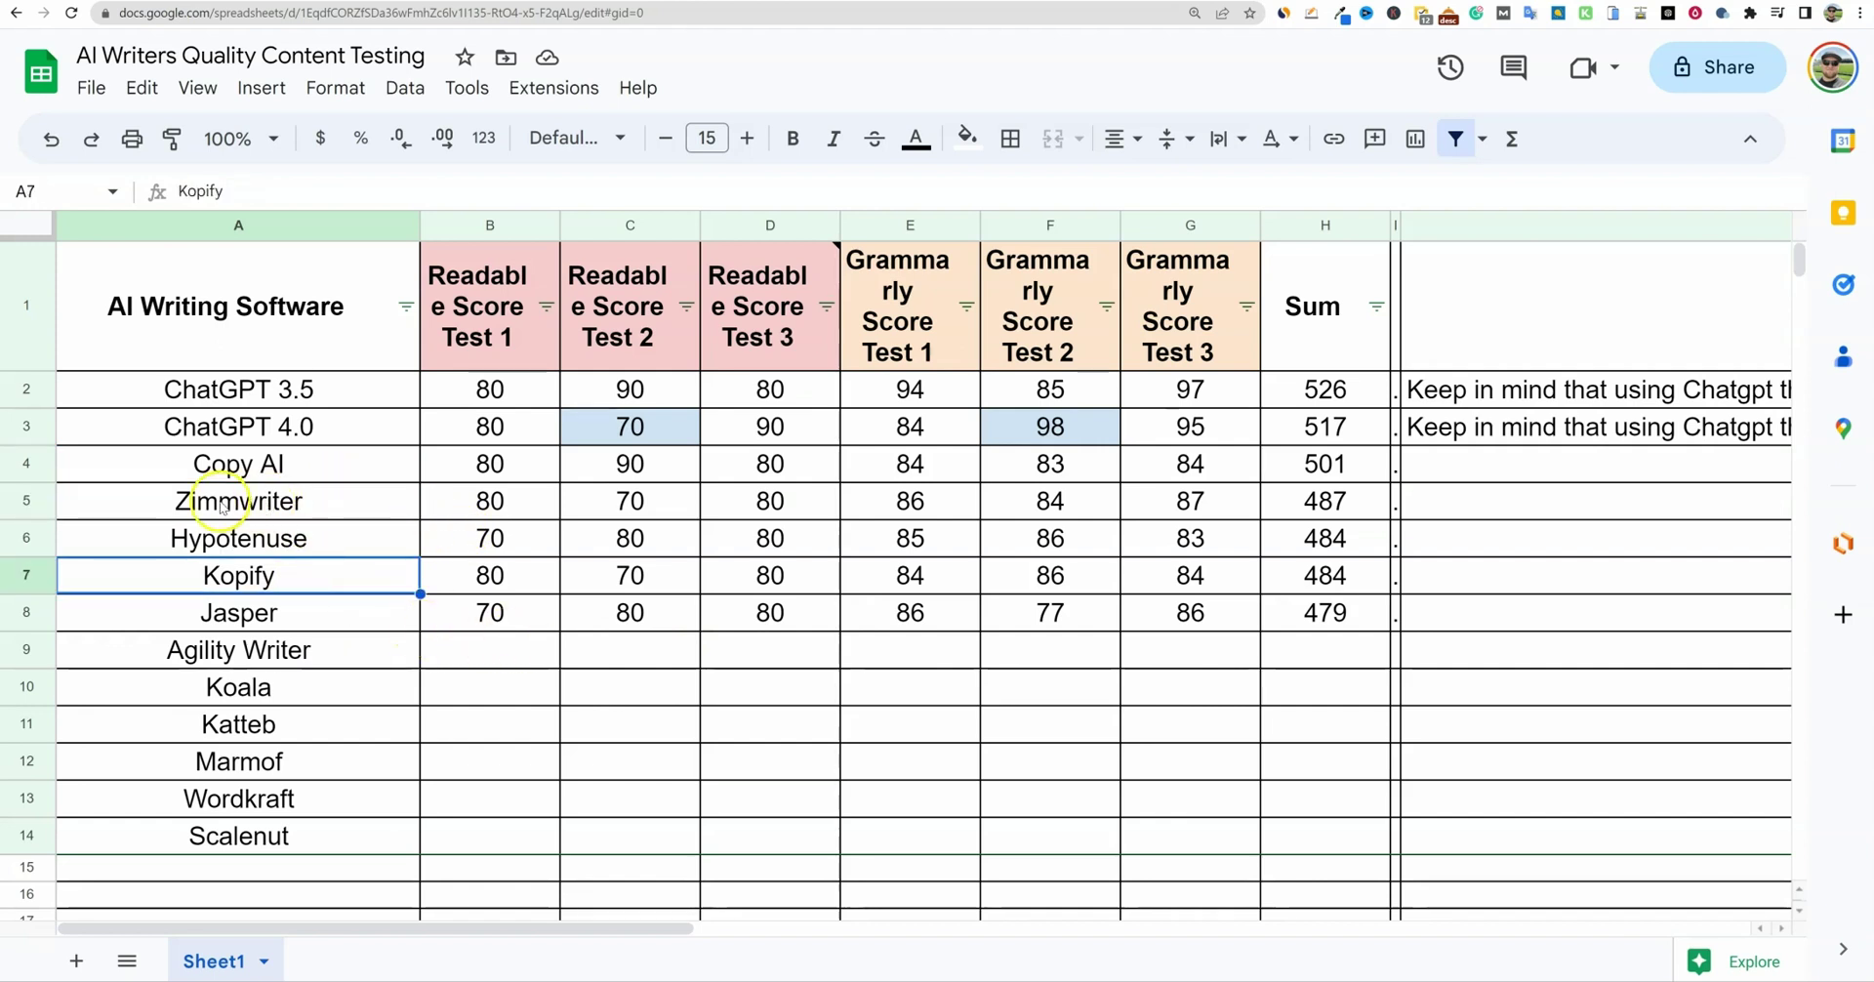
Highlight the full score rows of Zimmwriter and Kopify, from tool name through sum
drag(255, 501, 1330, 496)
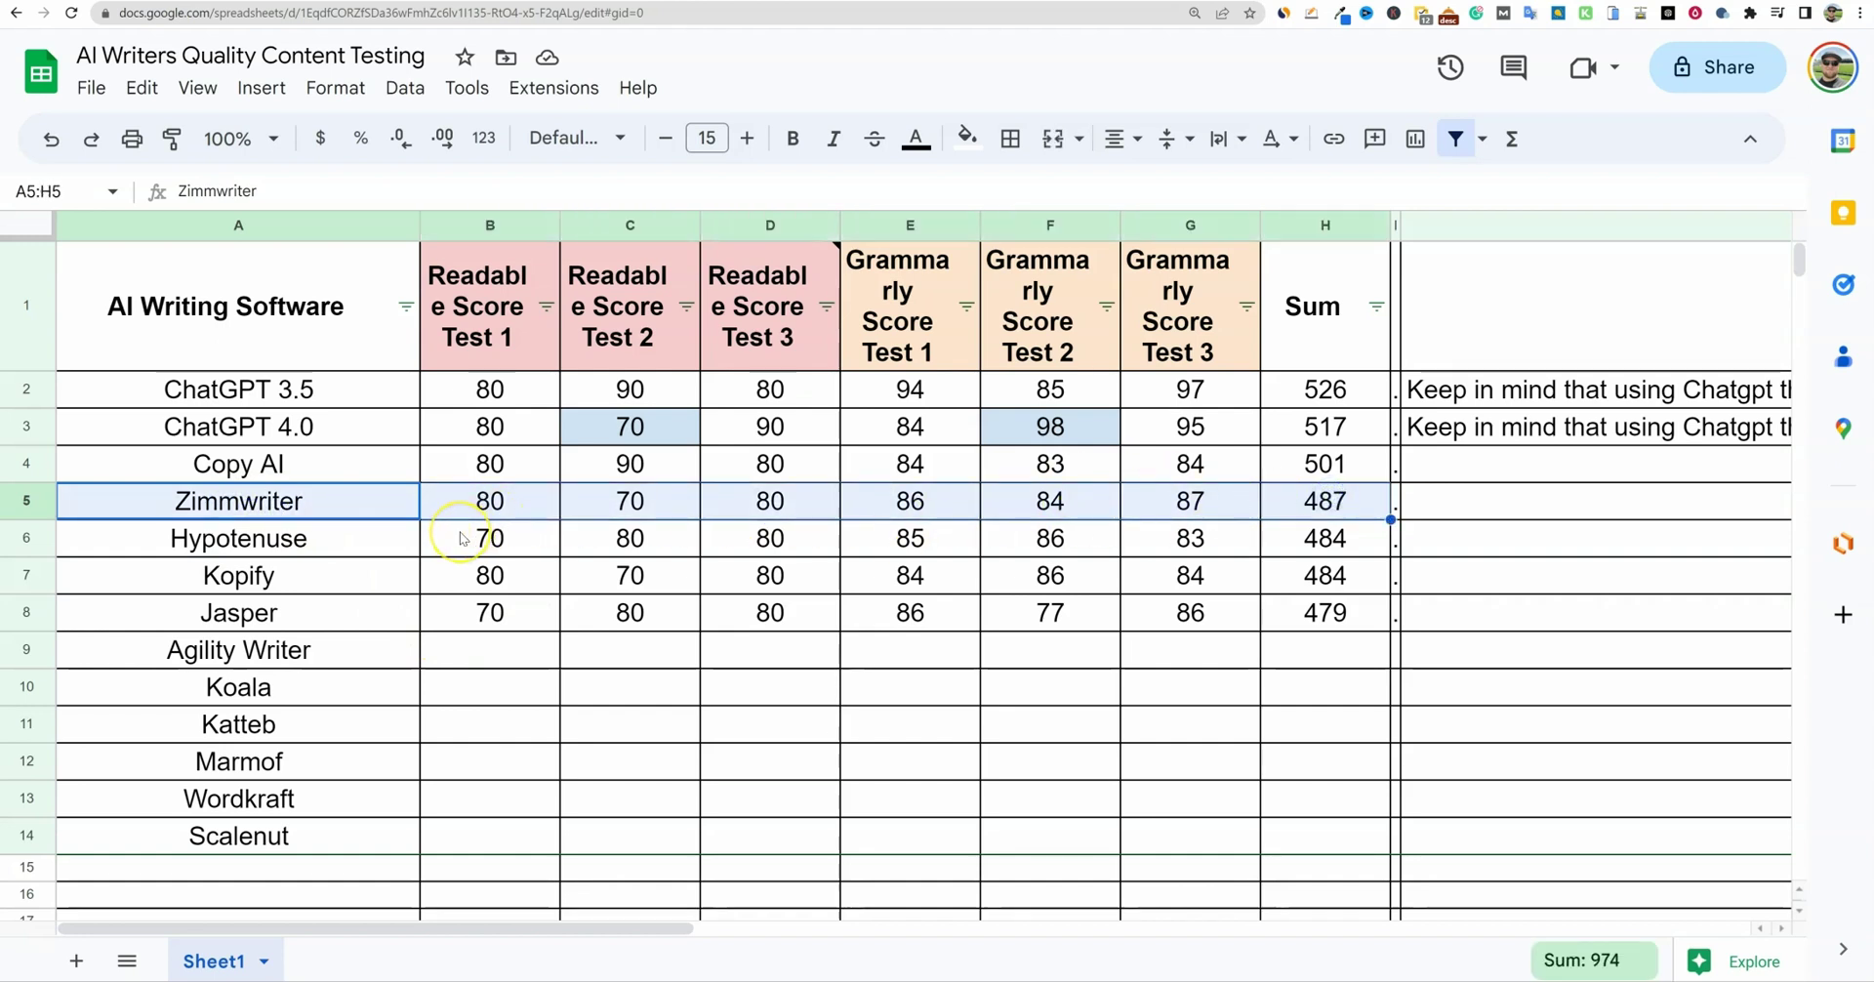
click(364, 500)
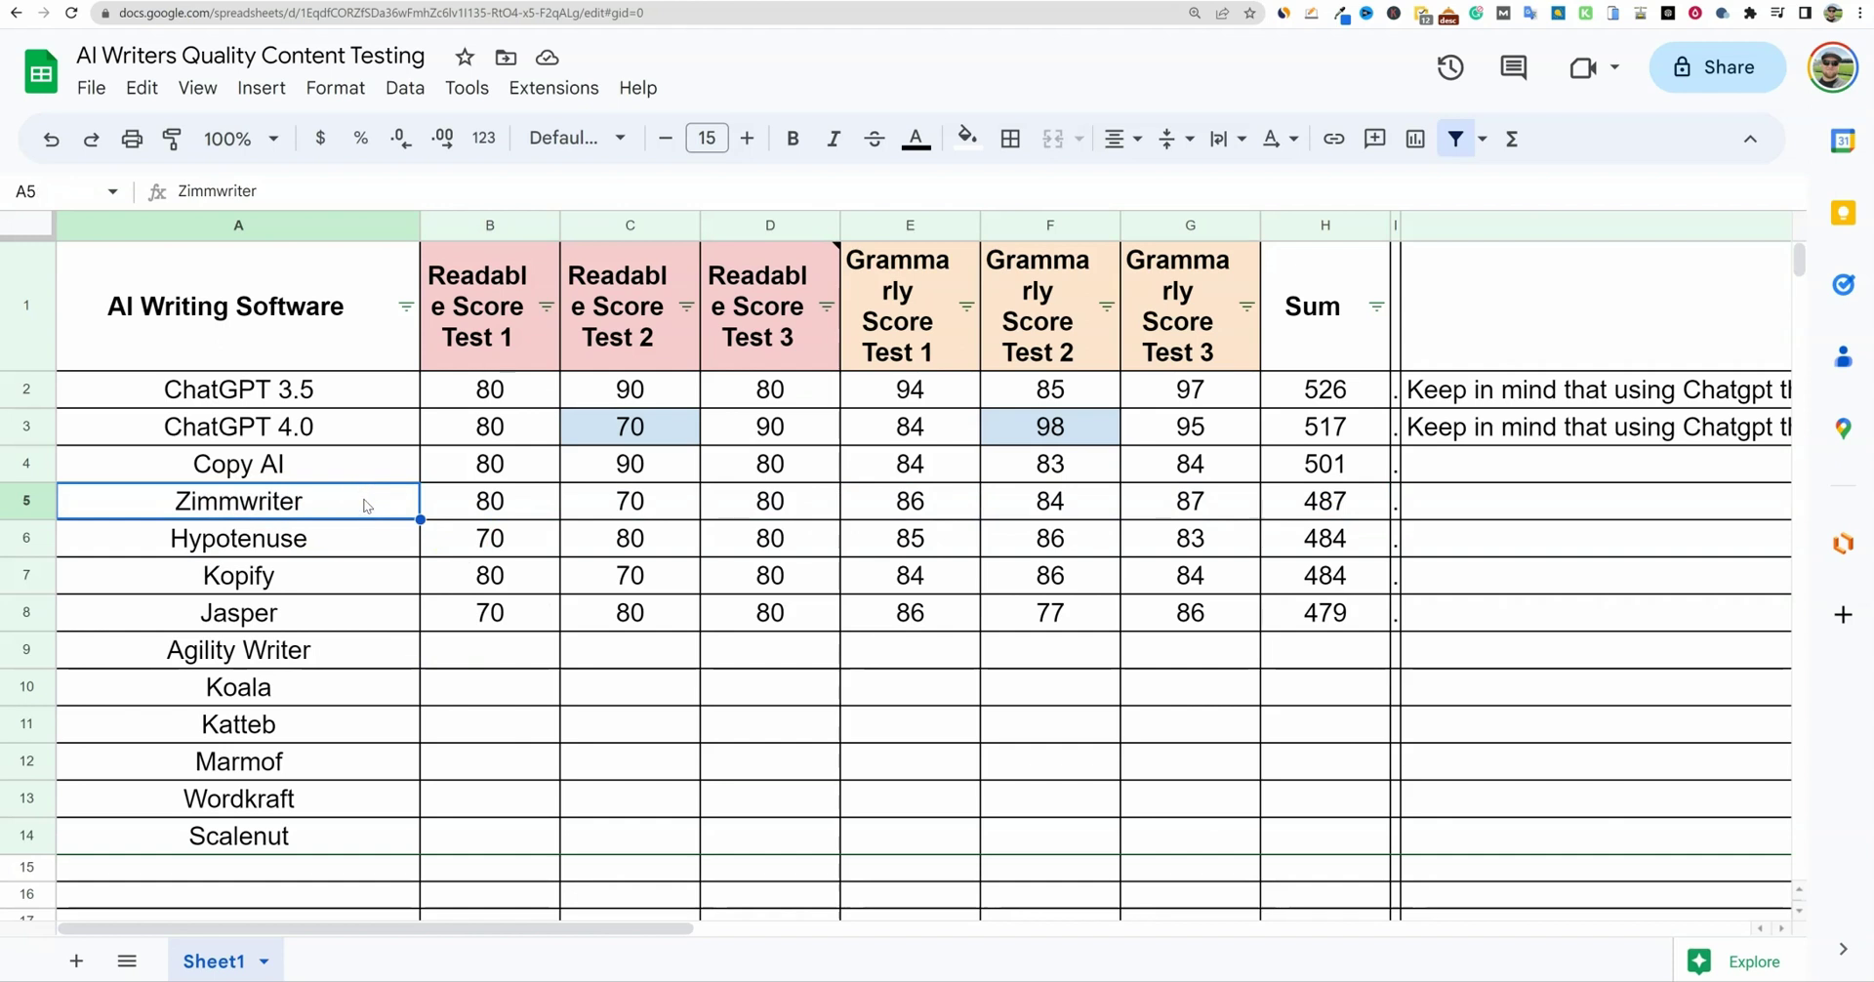
click(347, 575)
drag(576, 574, 1293, 578)
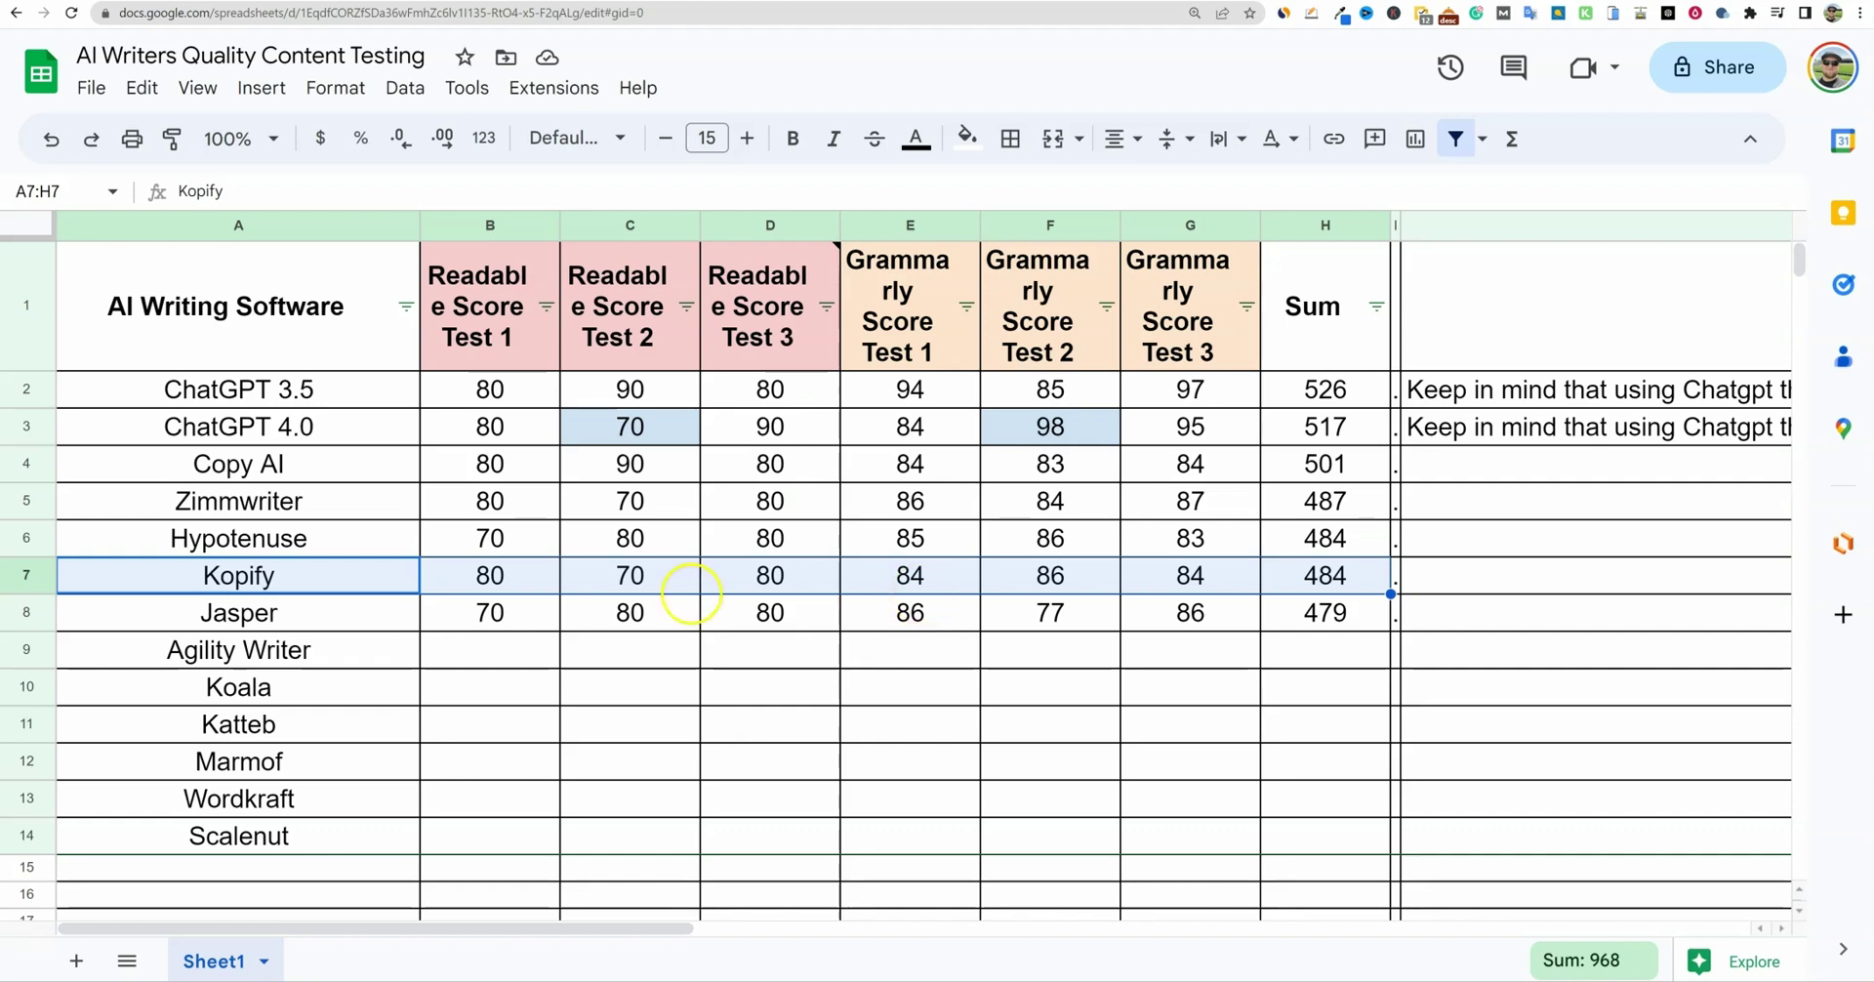
Highlight the tool names from Jasper up to ChatGPT 4.0, and both ChatGPT rows through the Sum column
drag(313, 619, 326, 436)
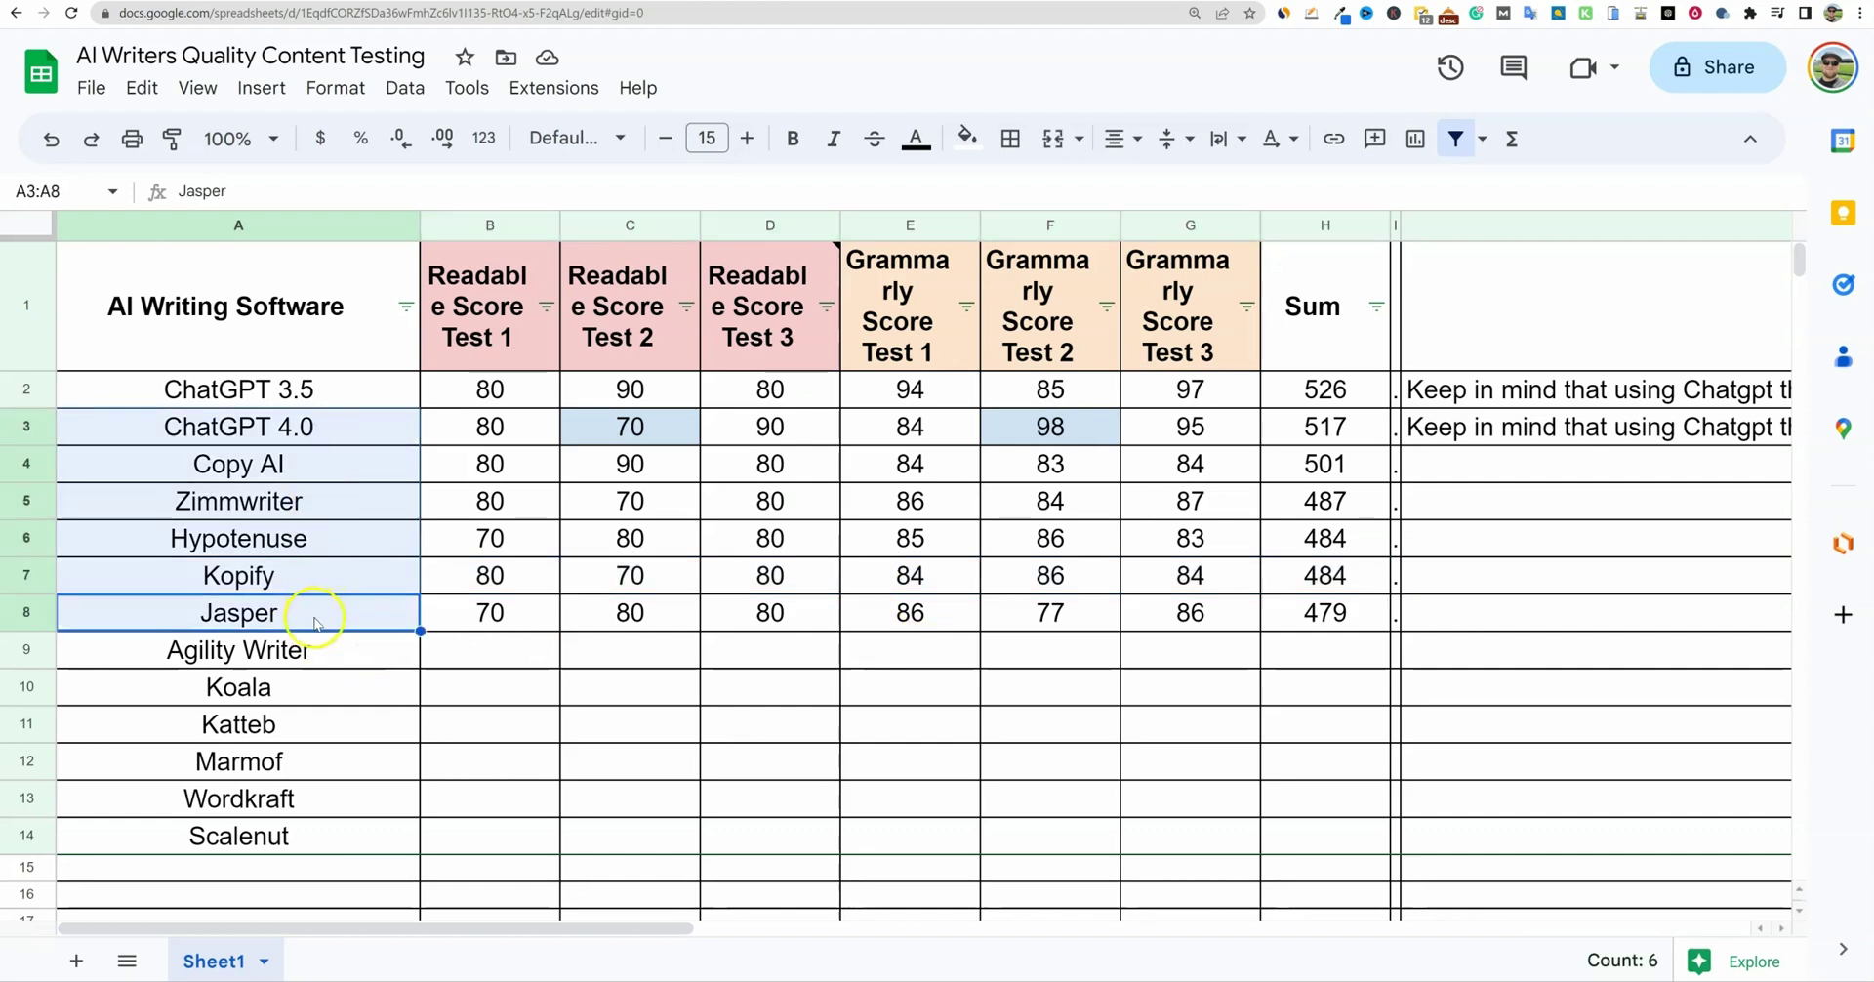
drag(314, 624, 359, 460)
drag(363, 388, 1319, 427)
click(812, 467)
drag(339, 386, 1327, 429)
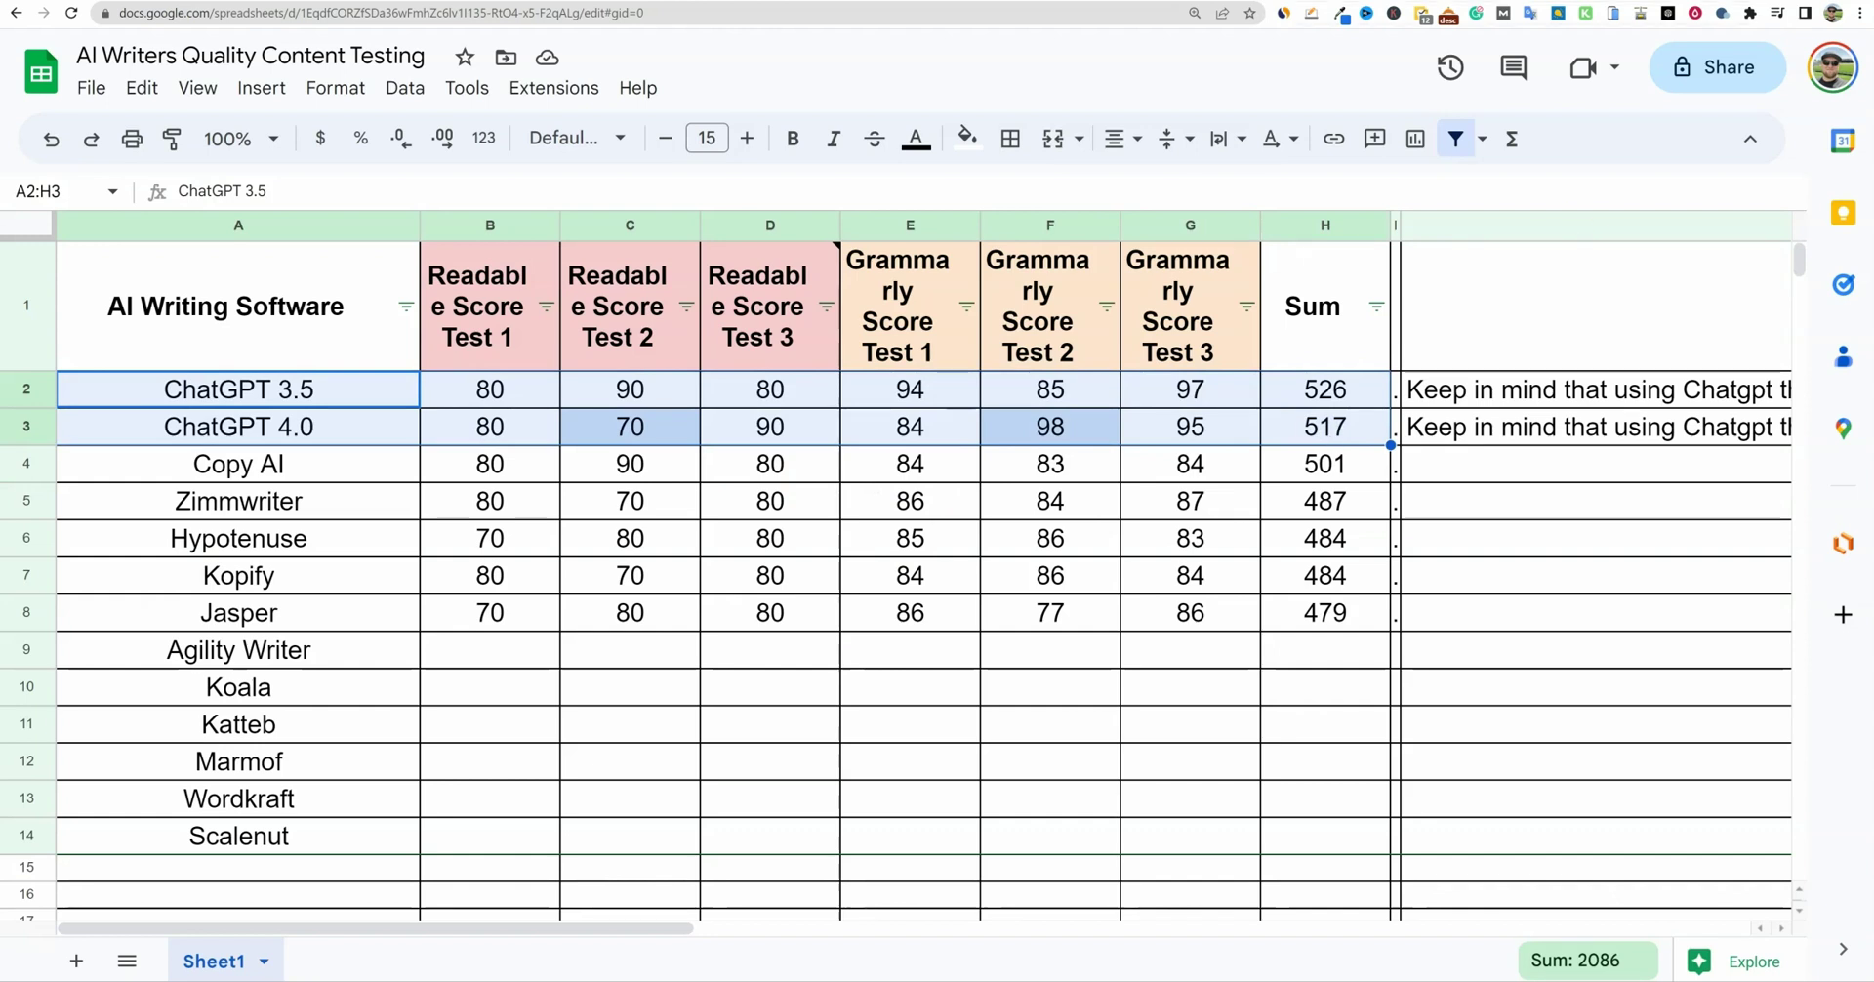
Switch to ChatGPT and review the whole GPT-4 conversation about washing a car at home, including its continuation
key(ctrl+Tab)
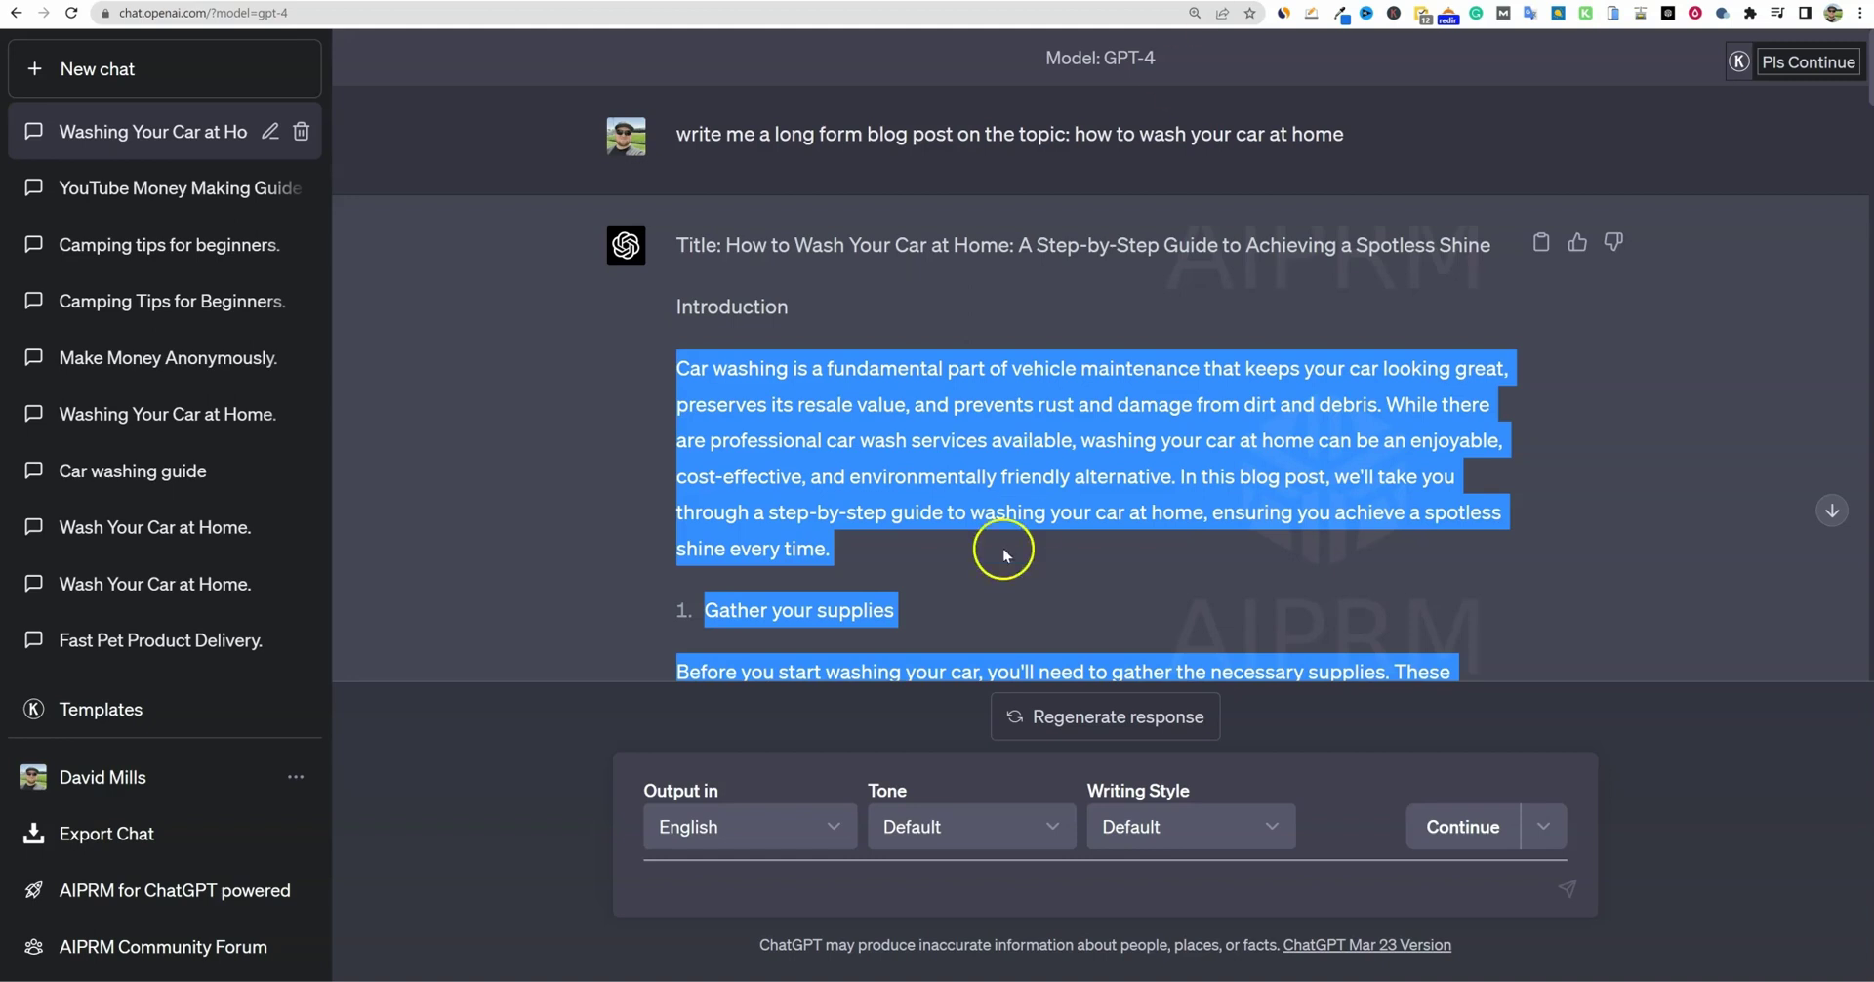
scroll(918, 566, down, 6)
scroll(908, 537, up, 6)
scroll(956, 351, down, 10)
scroll(928, 371, down, 20)
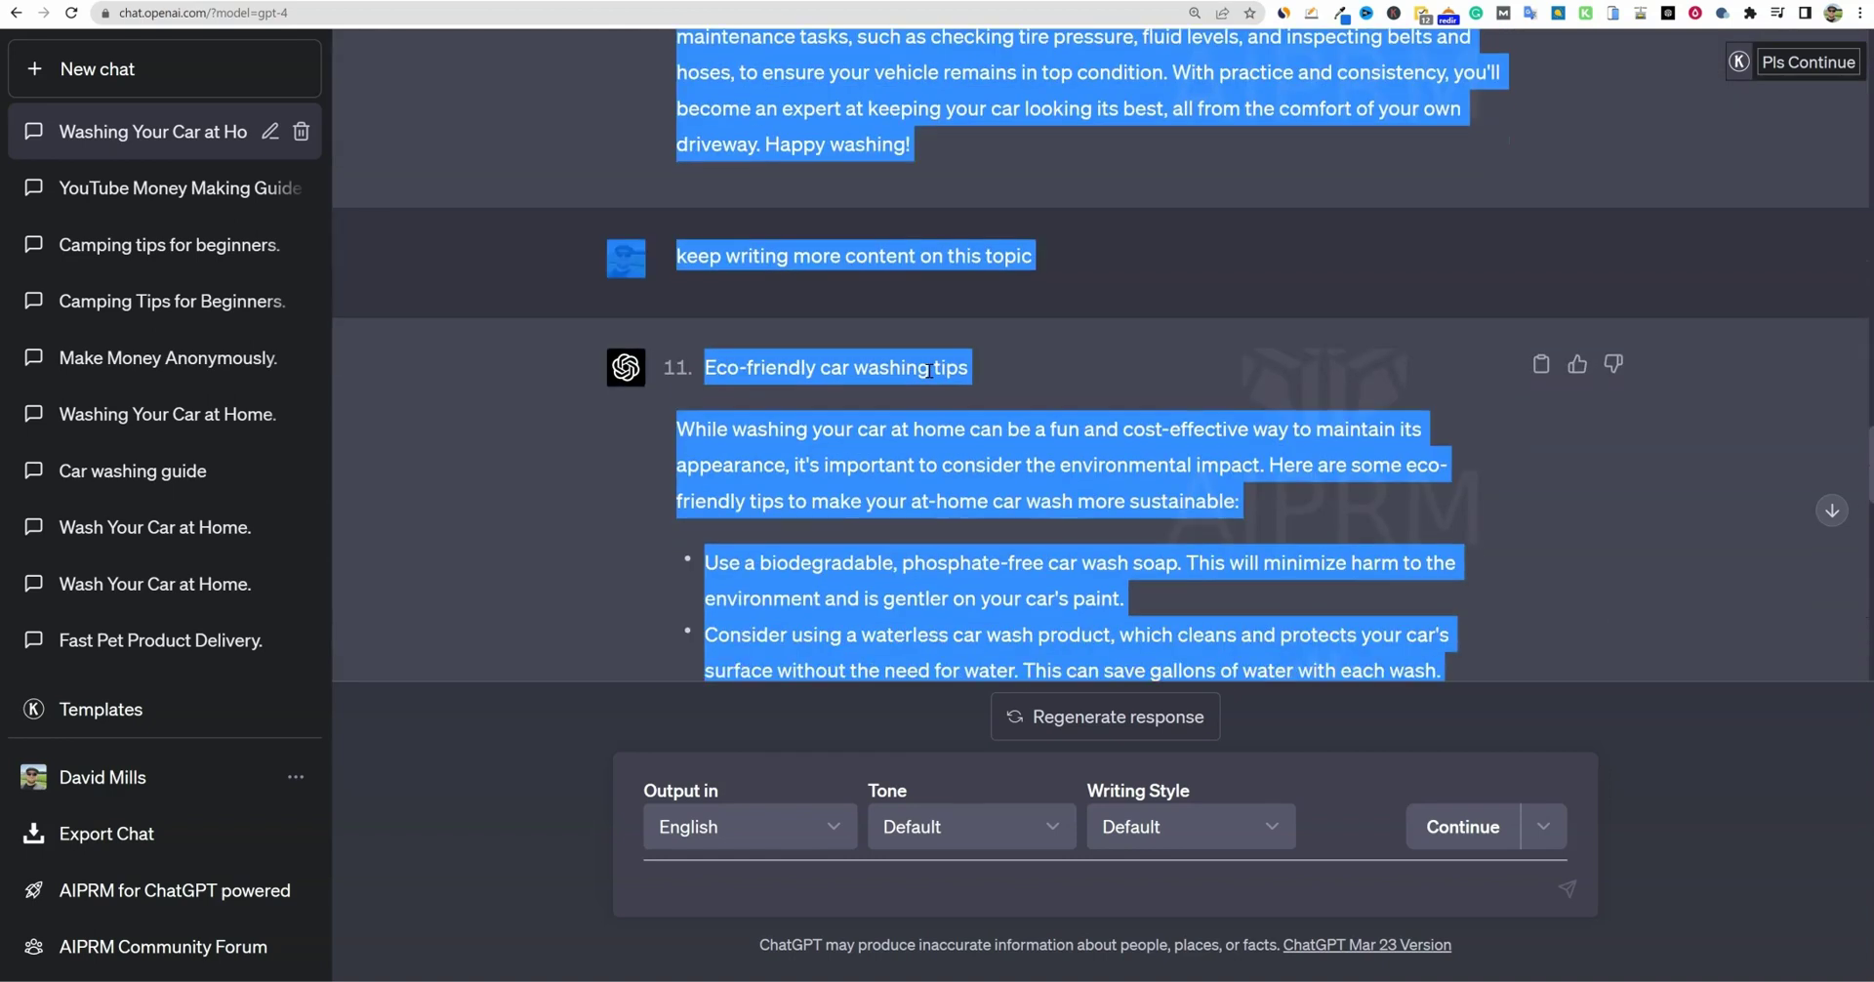
scroll(928, 371, up, 4)
scroll(928, 371, down, 15)
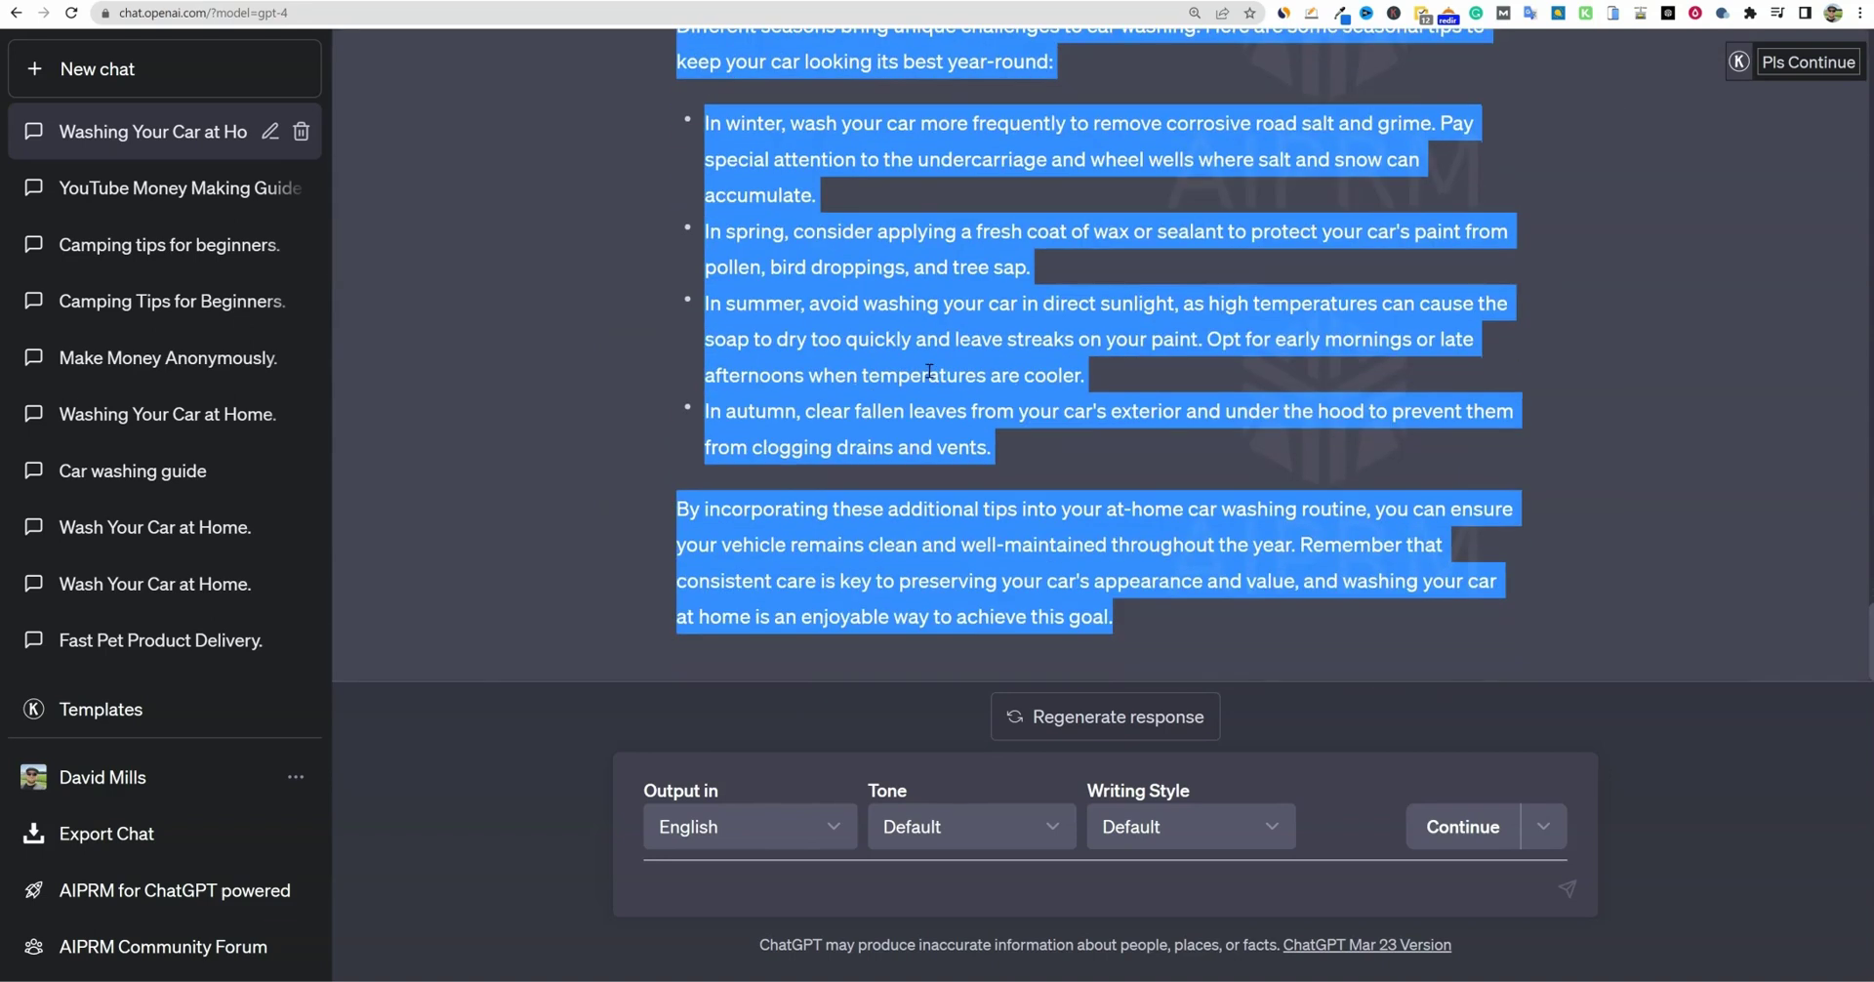
scroll(927, 372, up, 20)
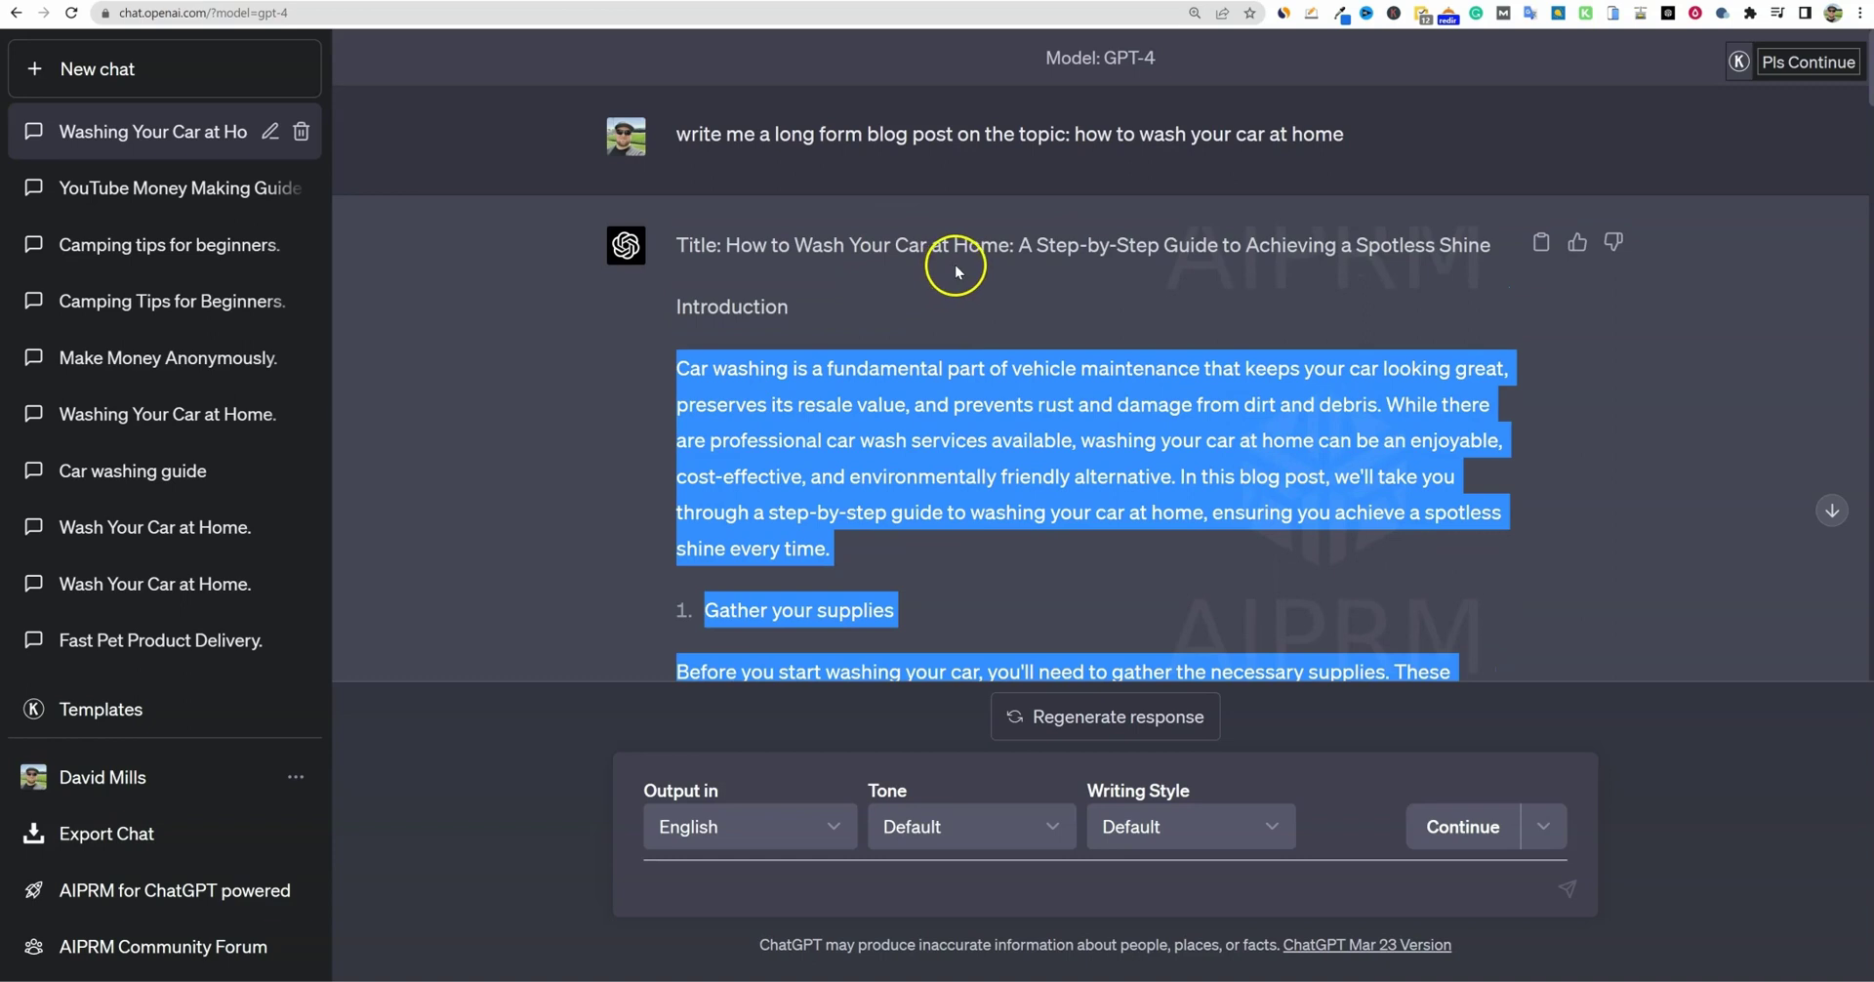
Highlight the chat's model label and article title, and return to ChatGPT 4.0's Readable Score Test 3 in the spreadsheet
drag(1164, 57, 1041, 56)
drag(740, 244, 1298, 246)
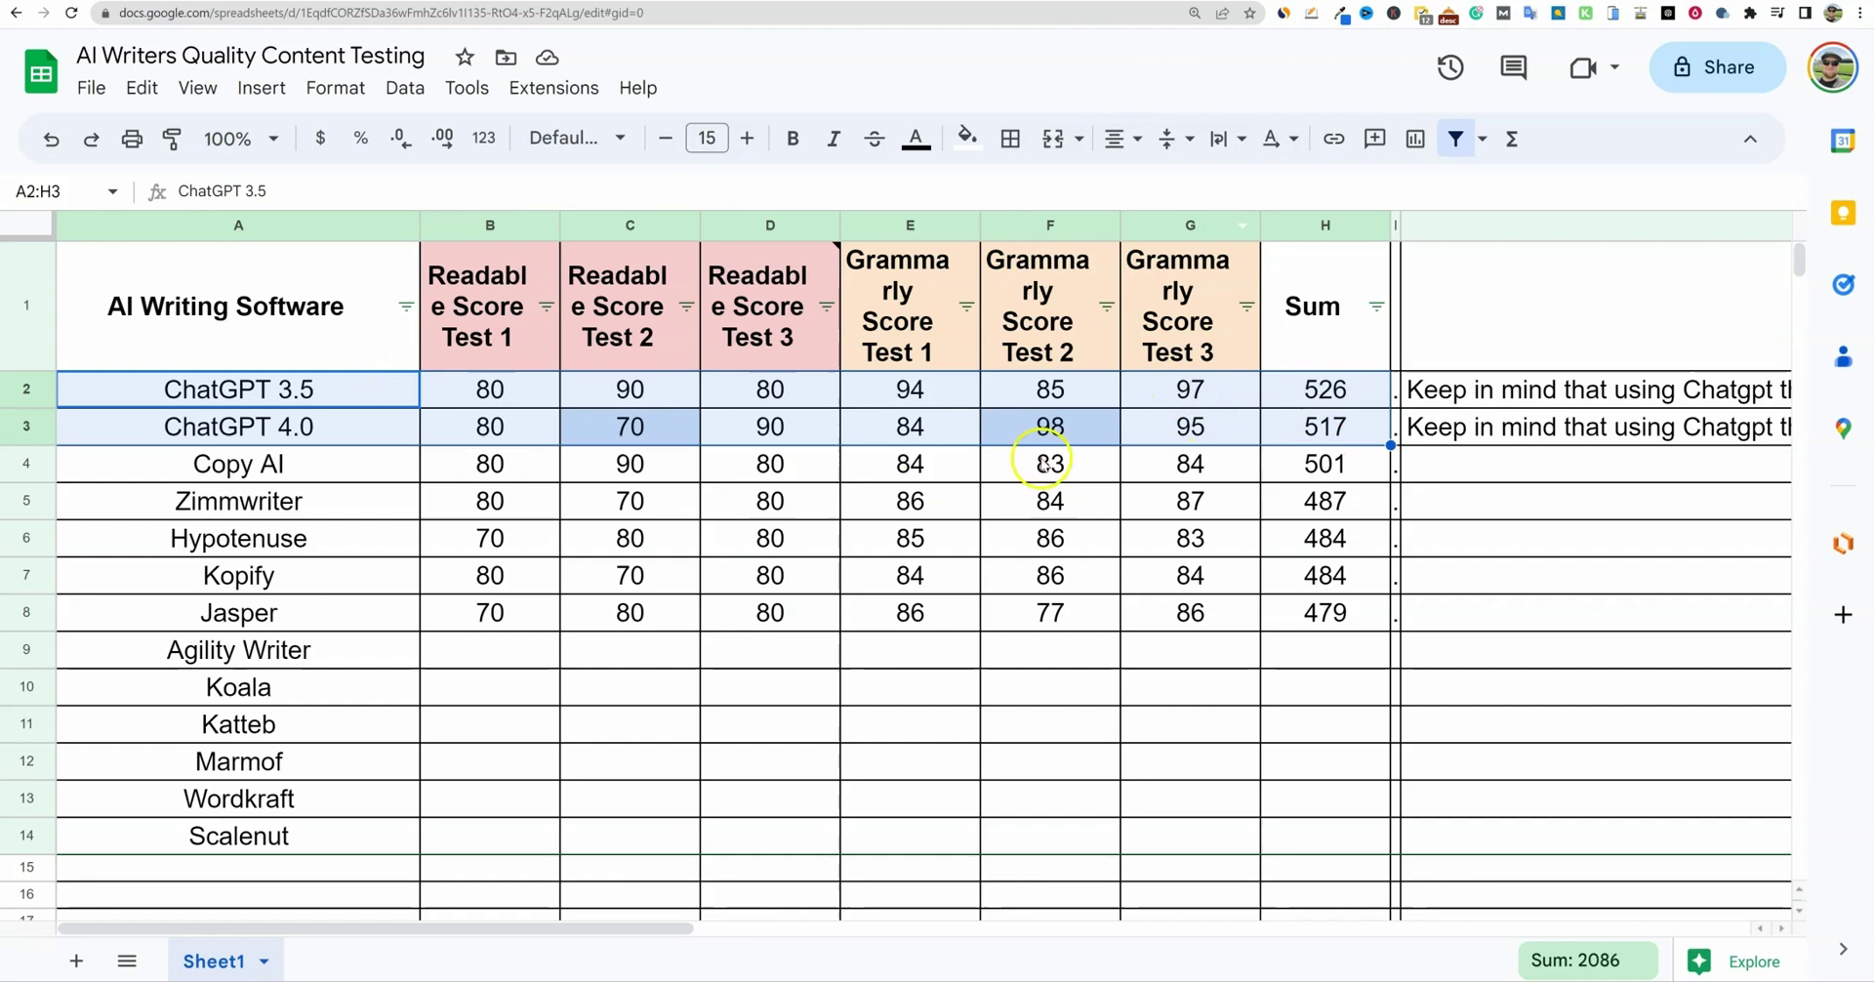
click(751, 426)
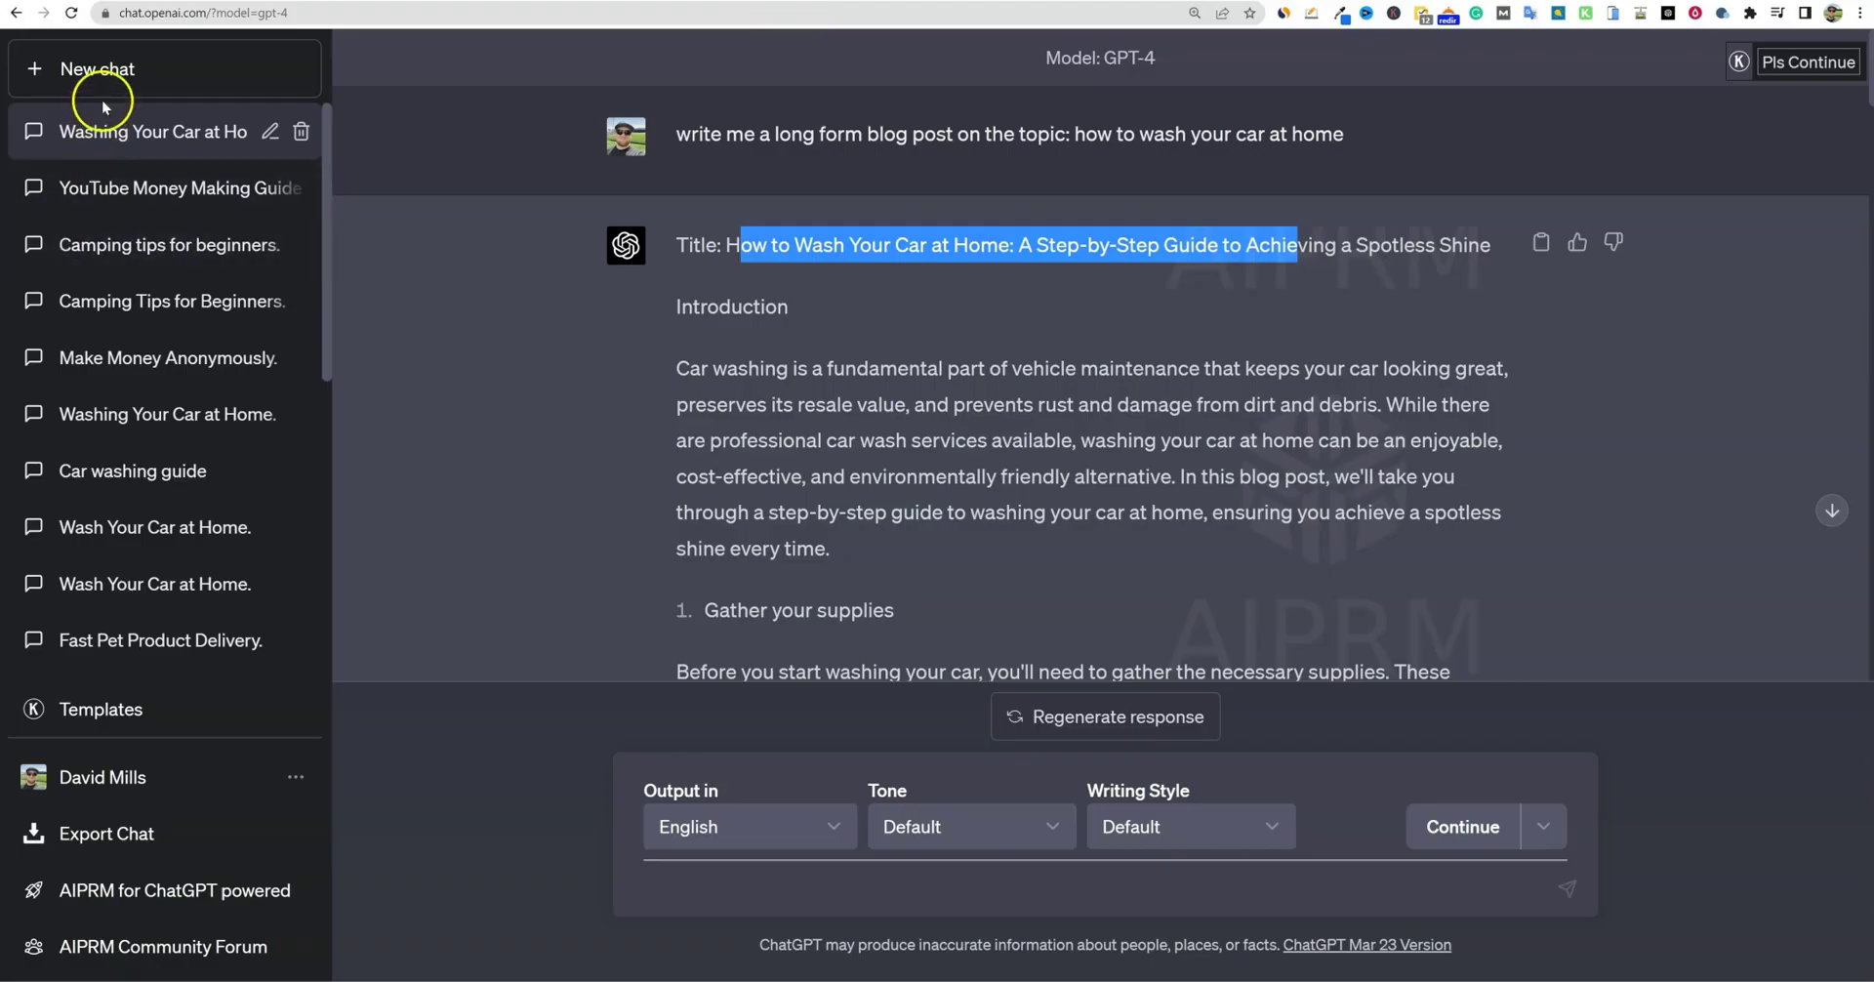
Start a new ChatGPT chat and select the AIPRM prompt "Write SEO Optimized Page | Generates entire page + meta | Looks human written"
click(276, 67)
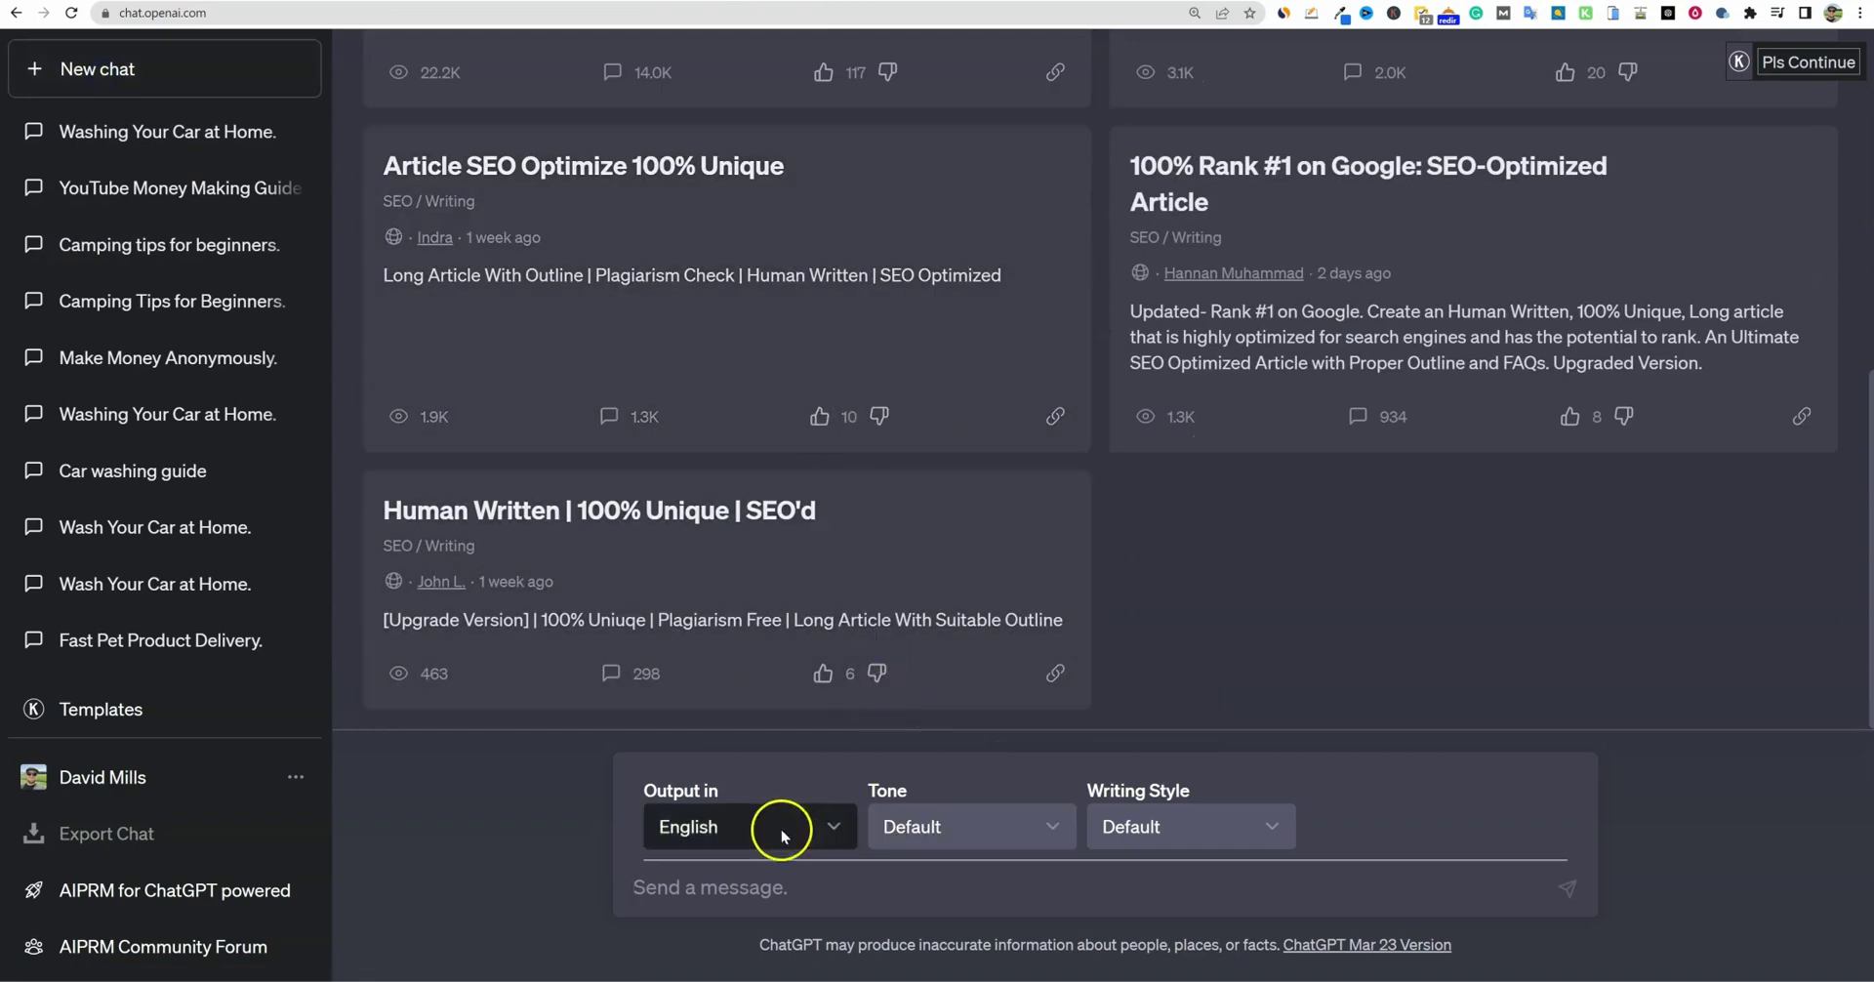
click(794, 886)
scroll(824, 292, up, 3)
scroll(820, 293, up, 3)
scroll(1083, 523, down, 1)
scroll(1083, 524, down, 1)
click(858, 454)
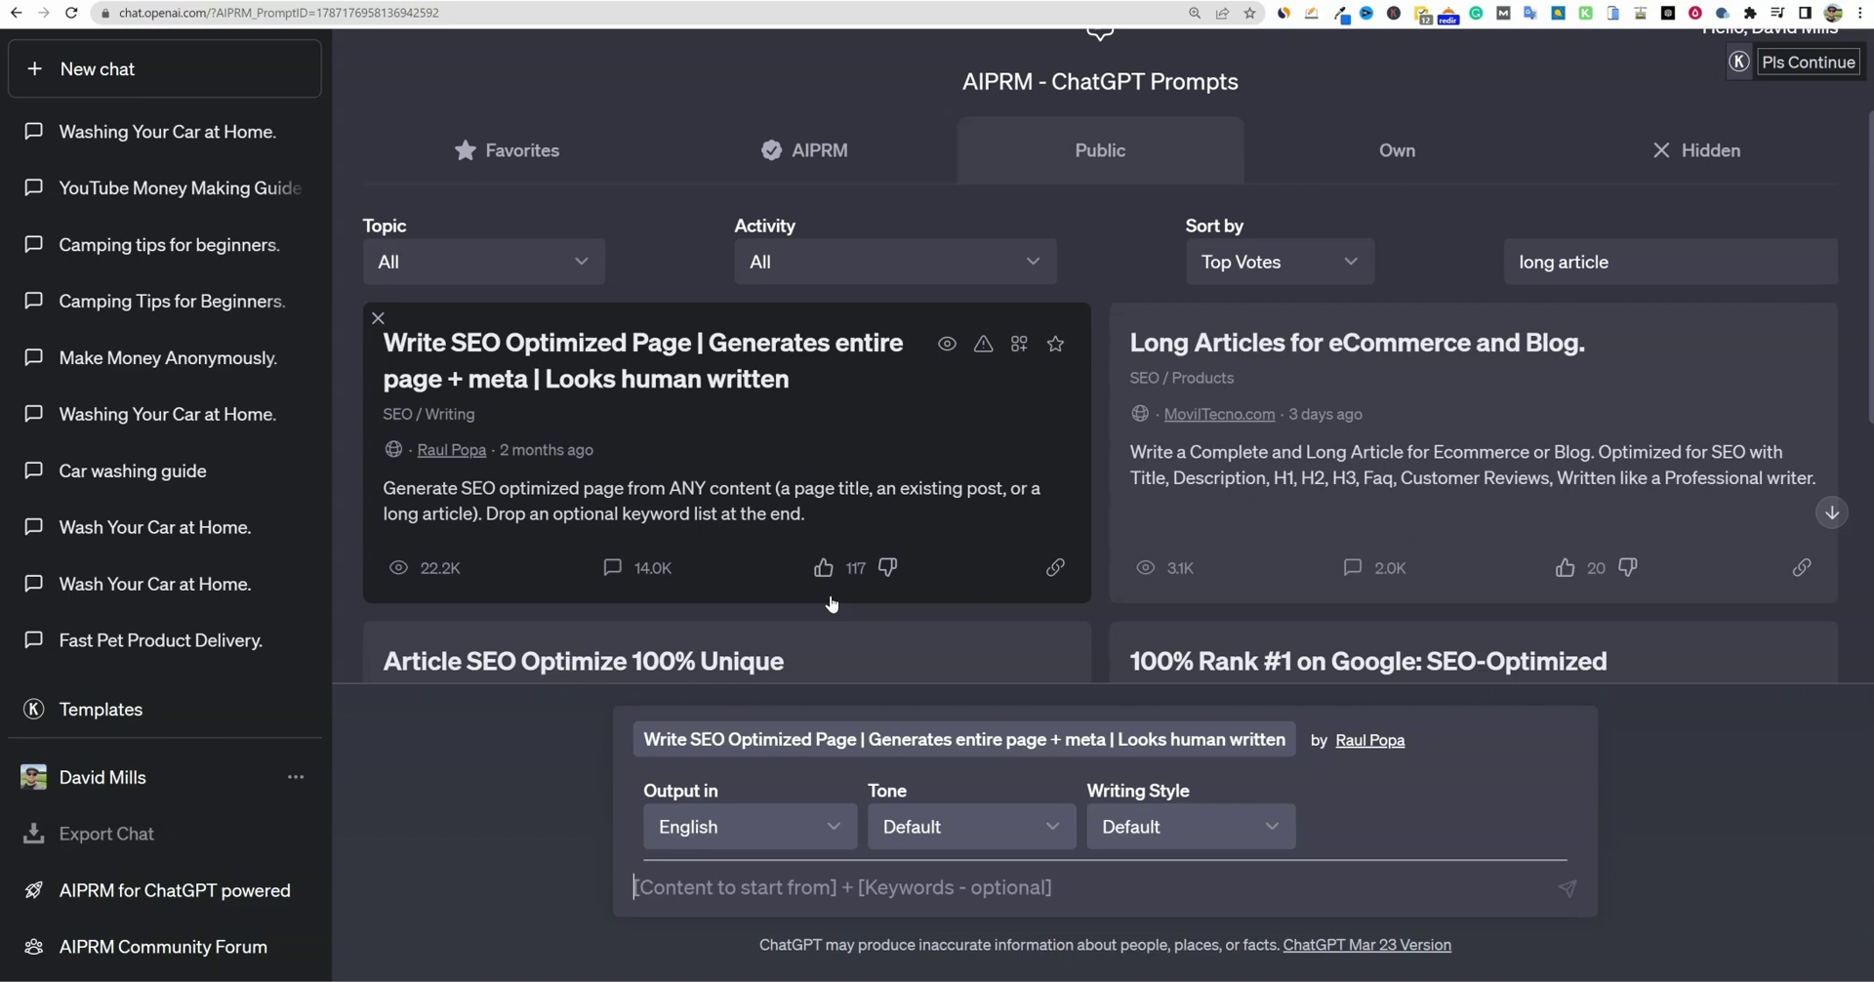
Switch back to Google Sheets and highlight the ChatGPT 3.5 and ChatGPT 4.0 rows through their sums
click(1297, 5)
click(633, 639)
click(537, 644)
drag(313, 388, 1289, 426)
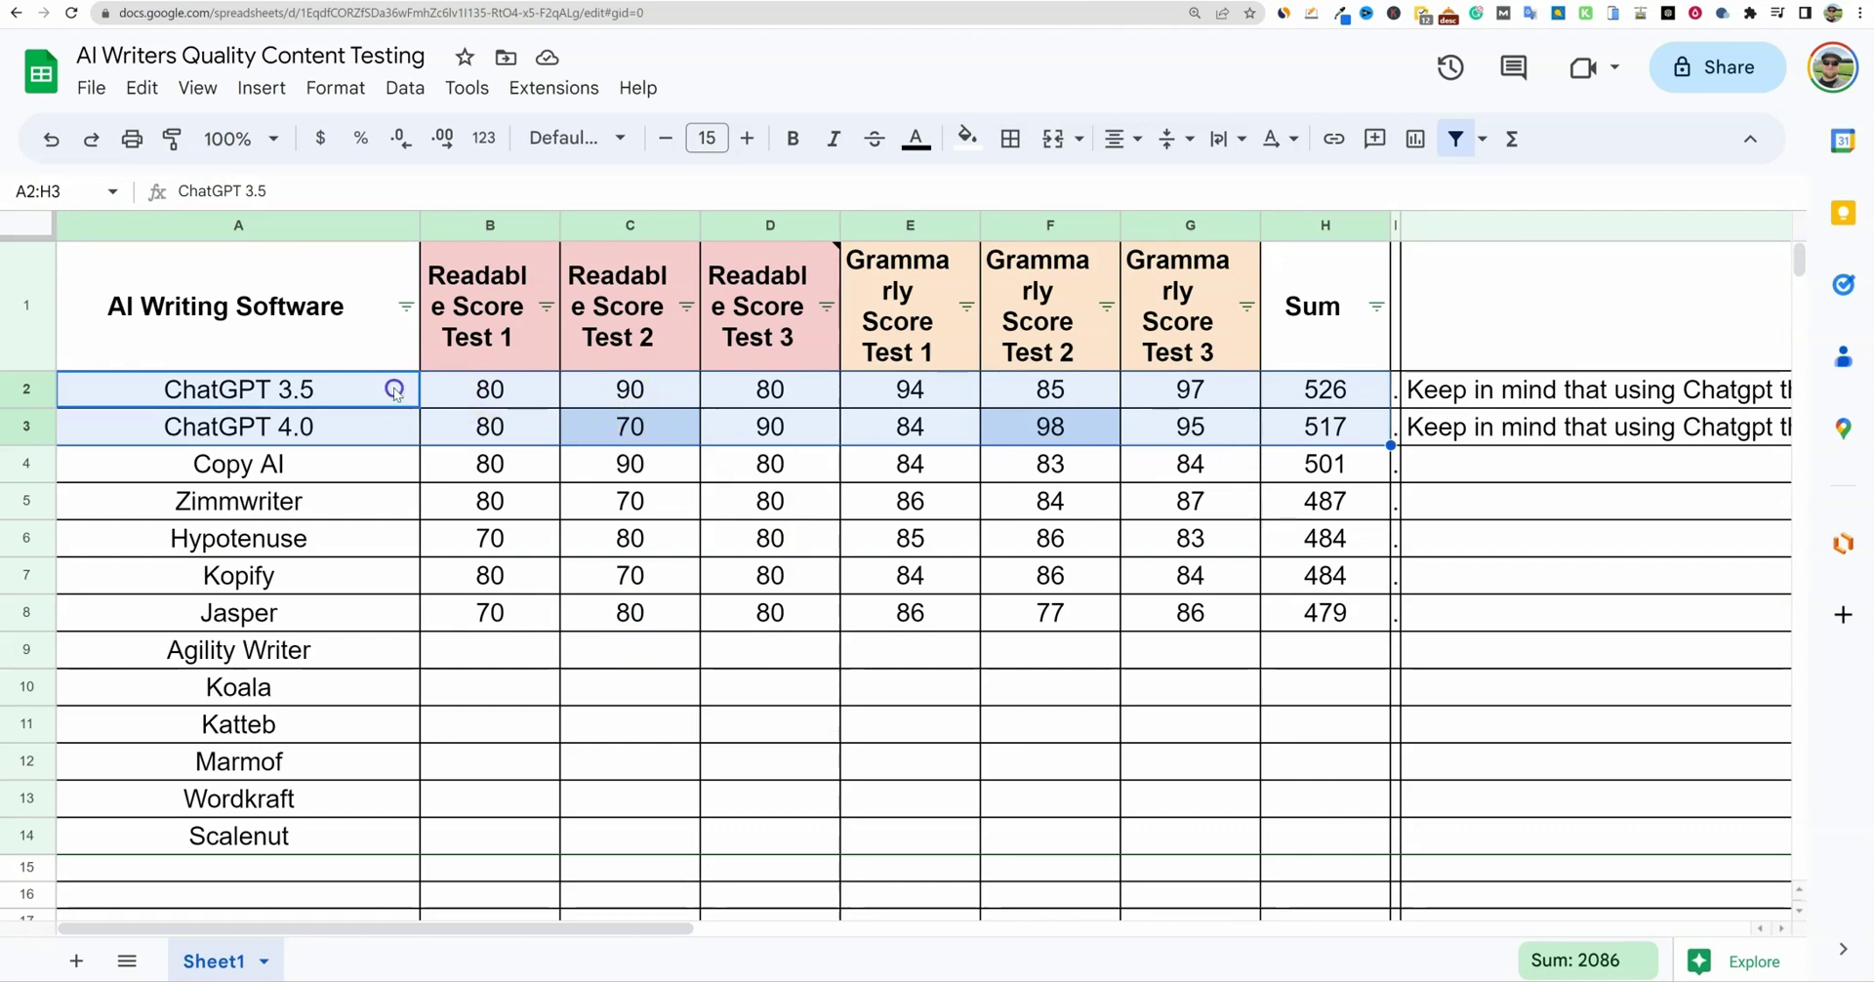
drag(400, 388, 1301, 427)
Highlight the tool names from Copy AI to Agility Writer, and point out Zimmwriter and Kopify
drag(230, 464, 250, 649)
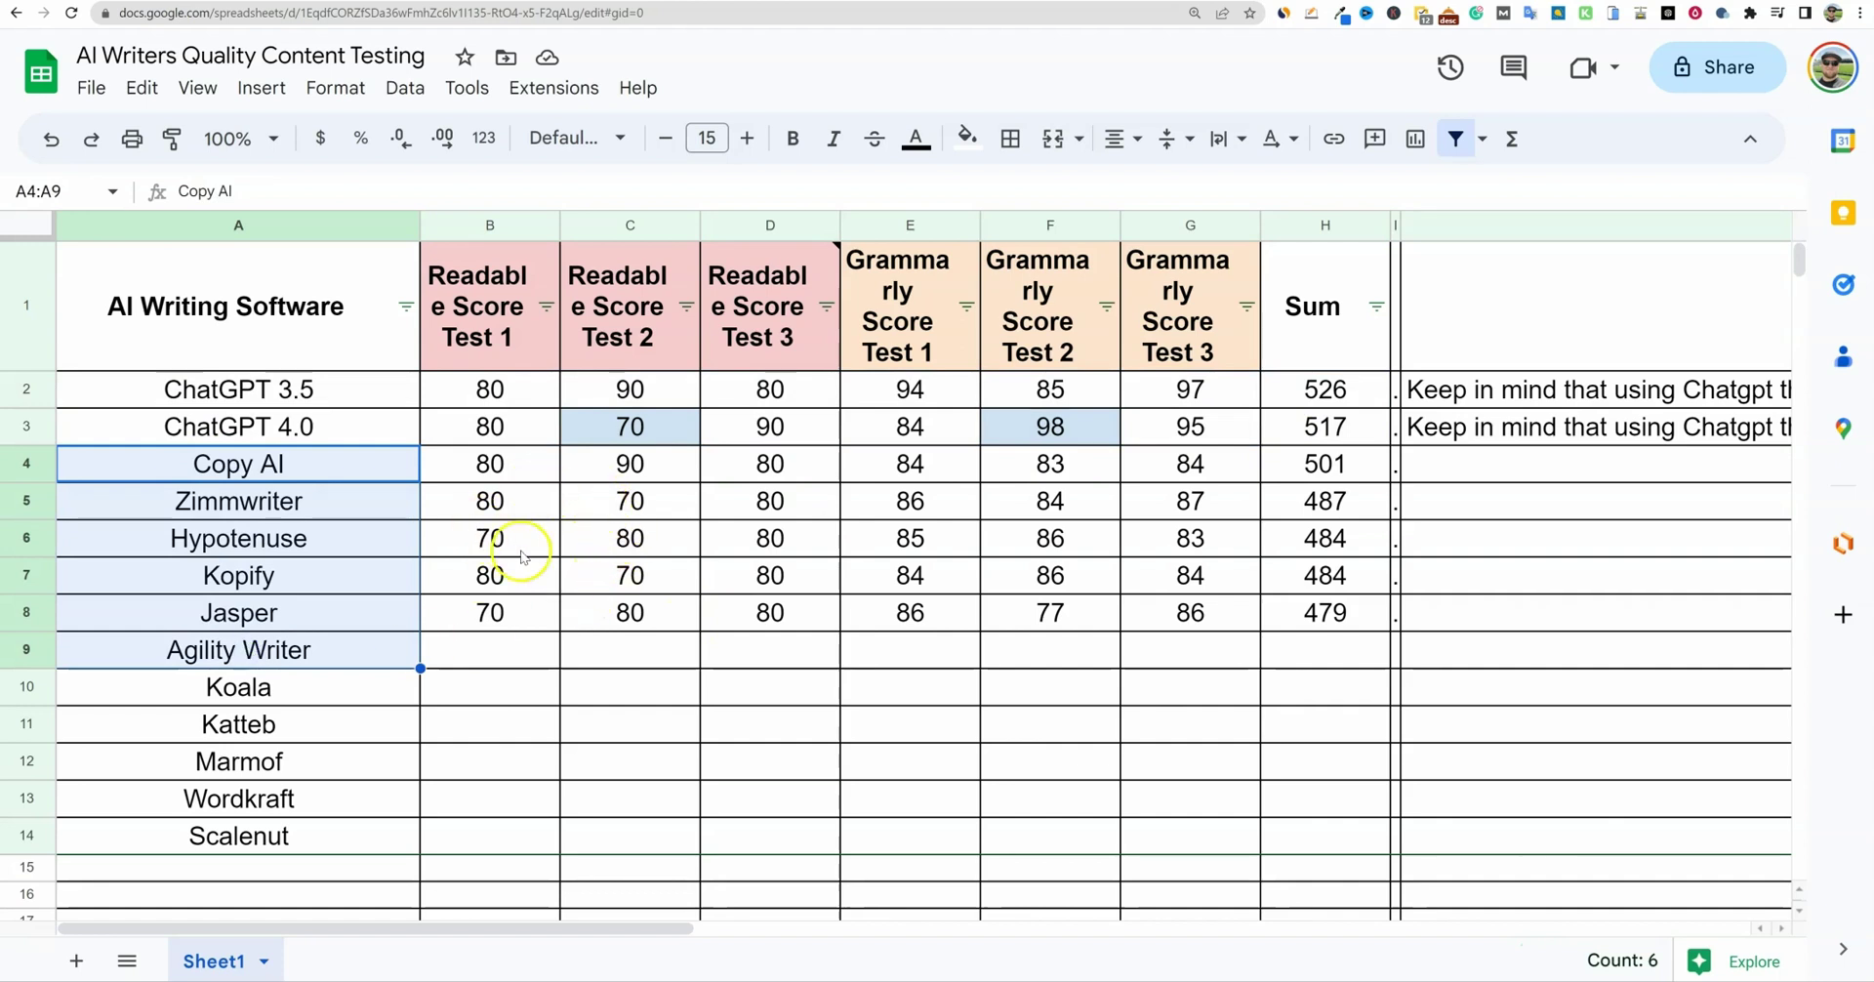
click(459, 505)
click(322, 502)
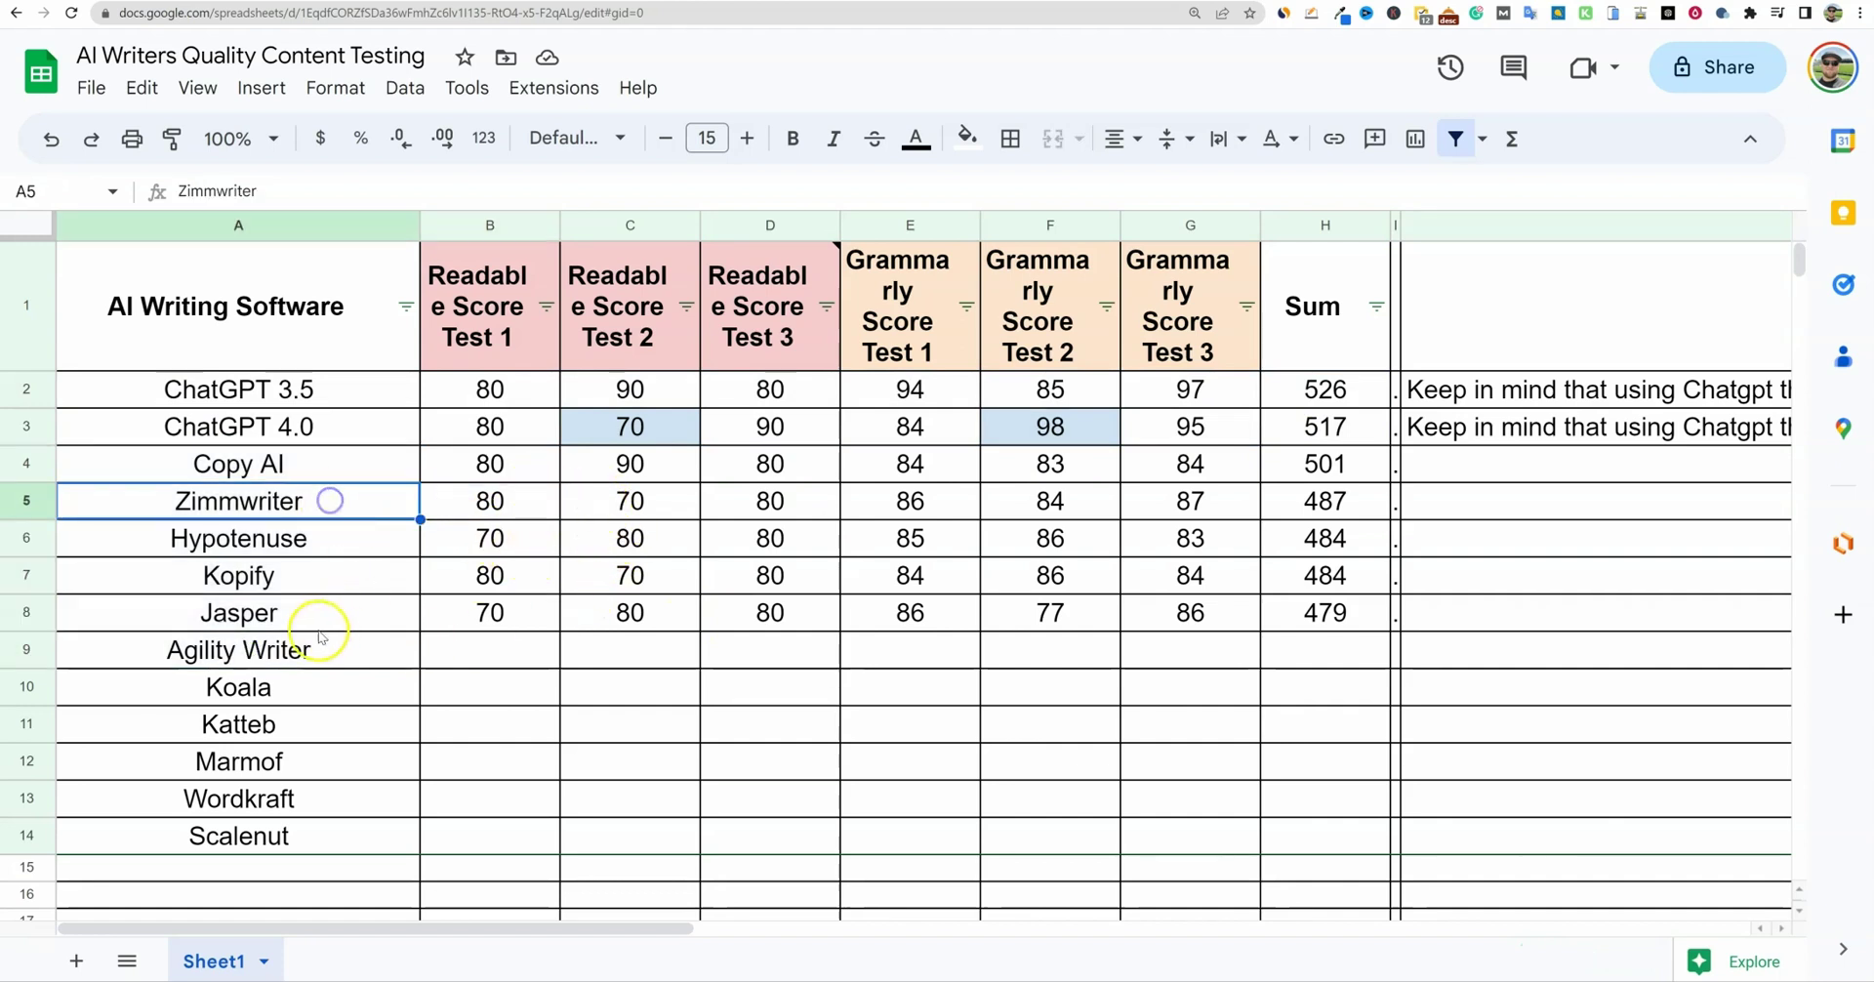
click(310, 583)
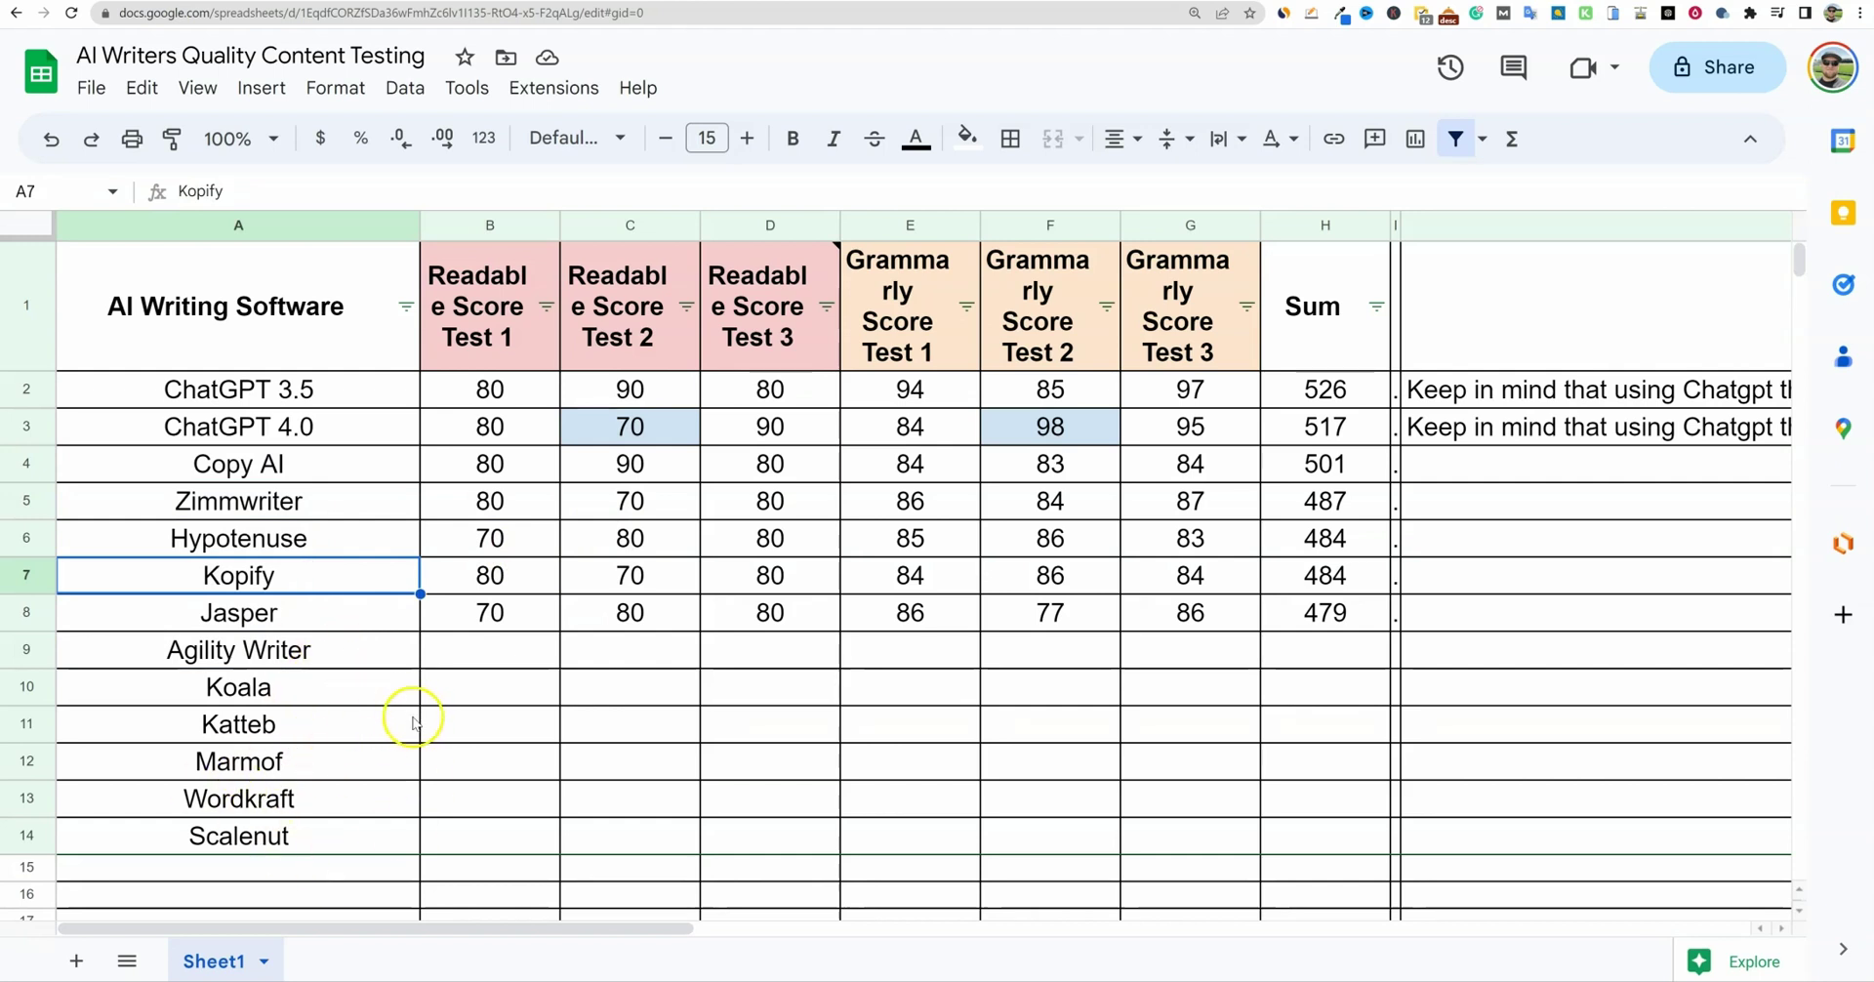
mouse_move(347, 501)
mouse_down()
mouse_move(1367, 499)
mouse_move(323, 515)
mouse_up()
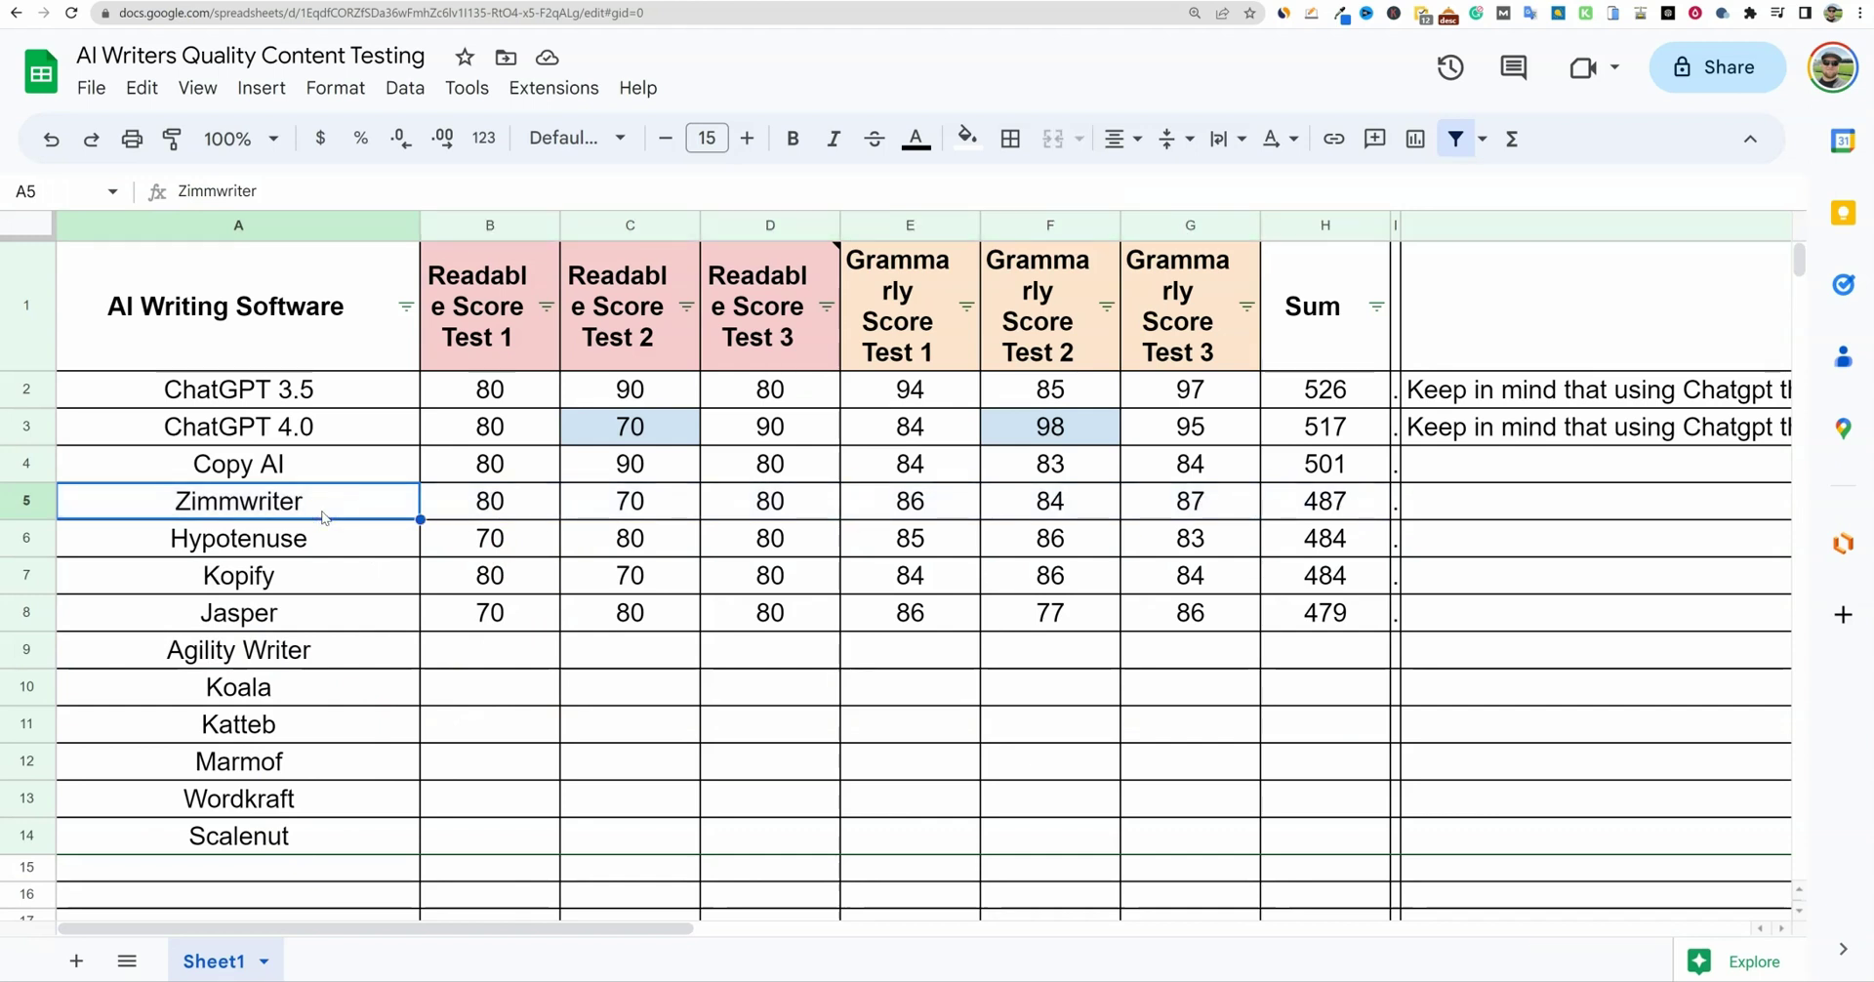